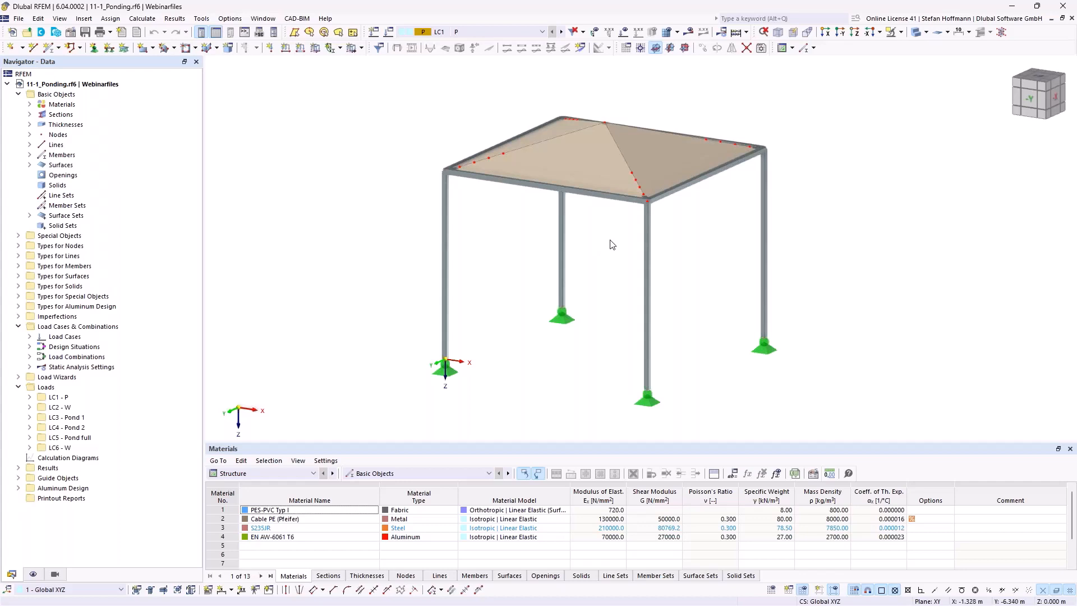
middle_click_drag(617, 243, 658, 261)
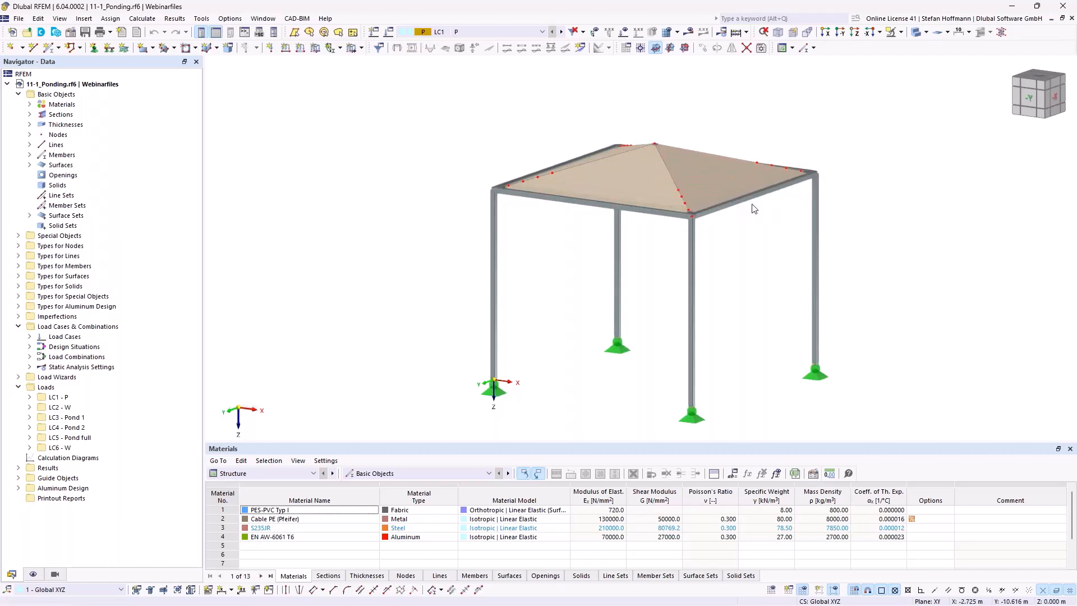
middle_click_drag(737, 207, 767, 209, "ctrl")
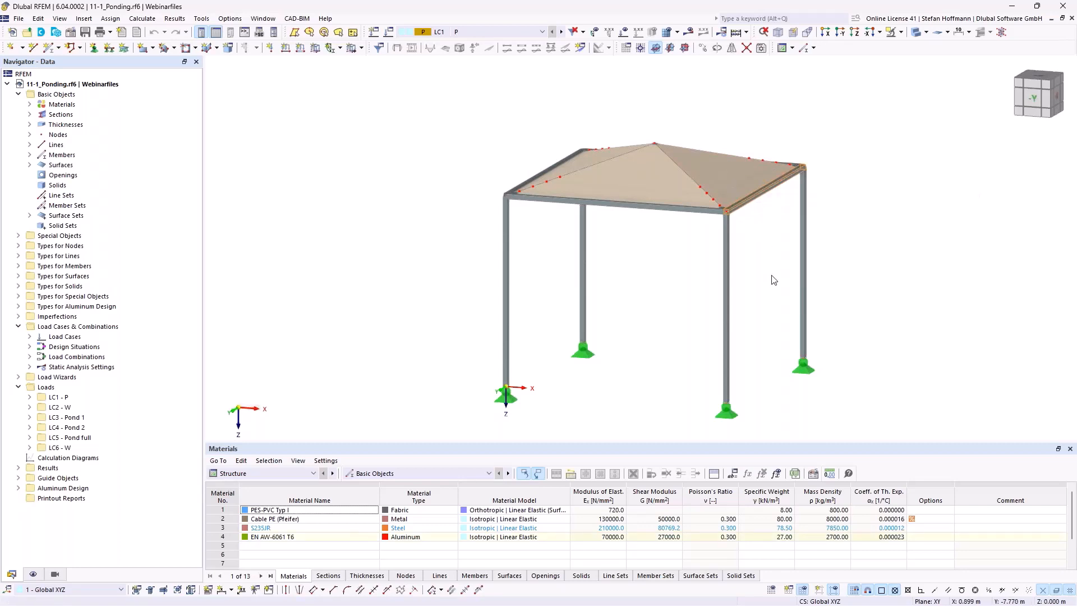
middle_click_drag(774, 276, 734, 248)
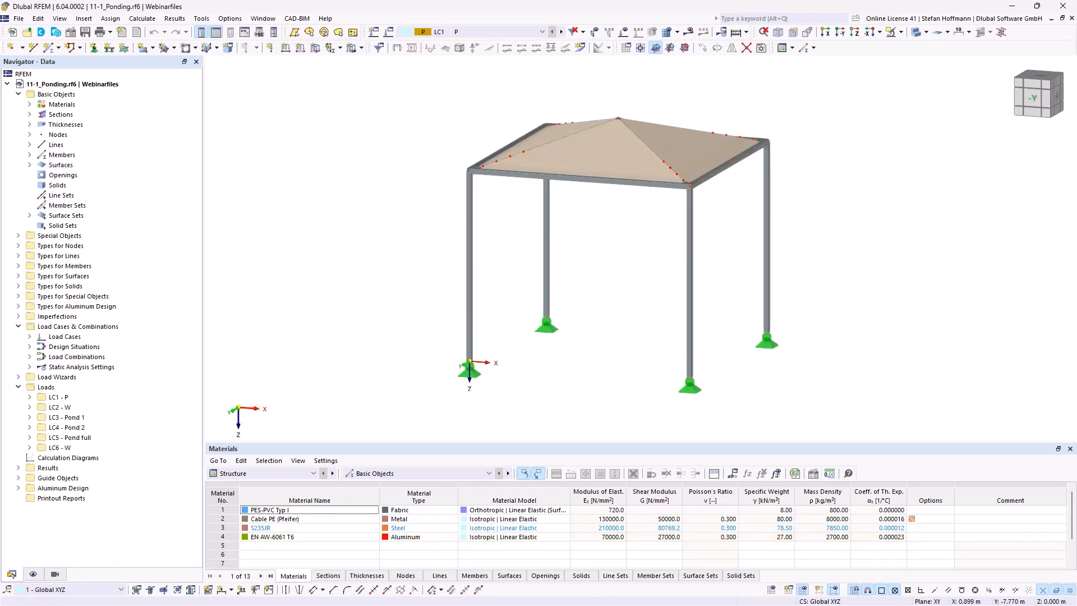
middle_click_drag(721, 250, 793, 207, "ctrl")
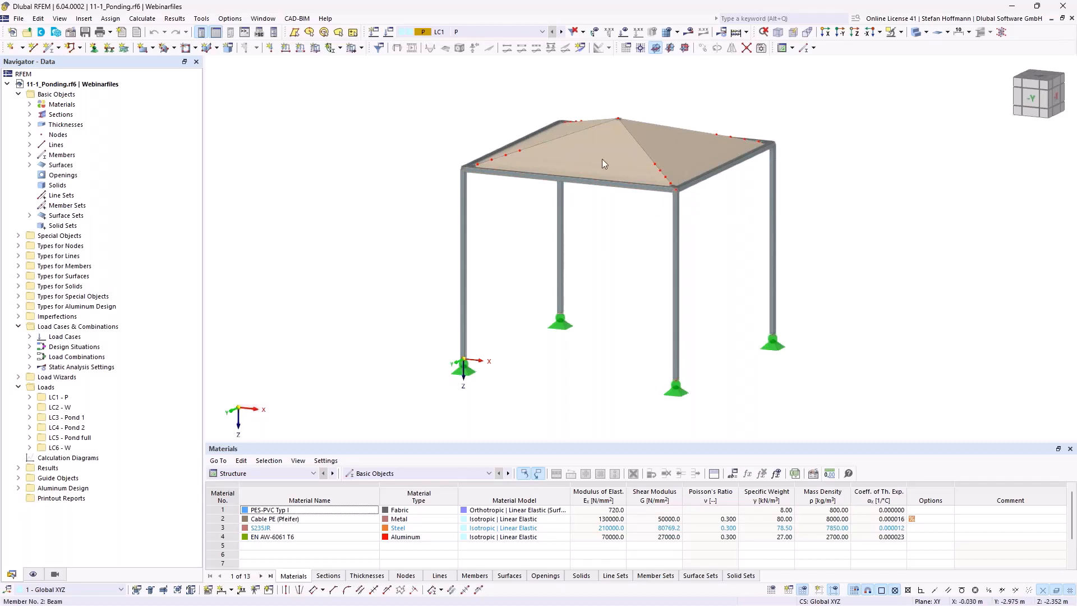
middle_click_drag(601, 159, 621, 200, "ctrl")
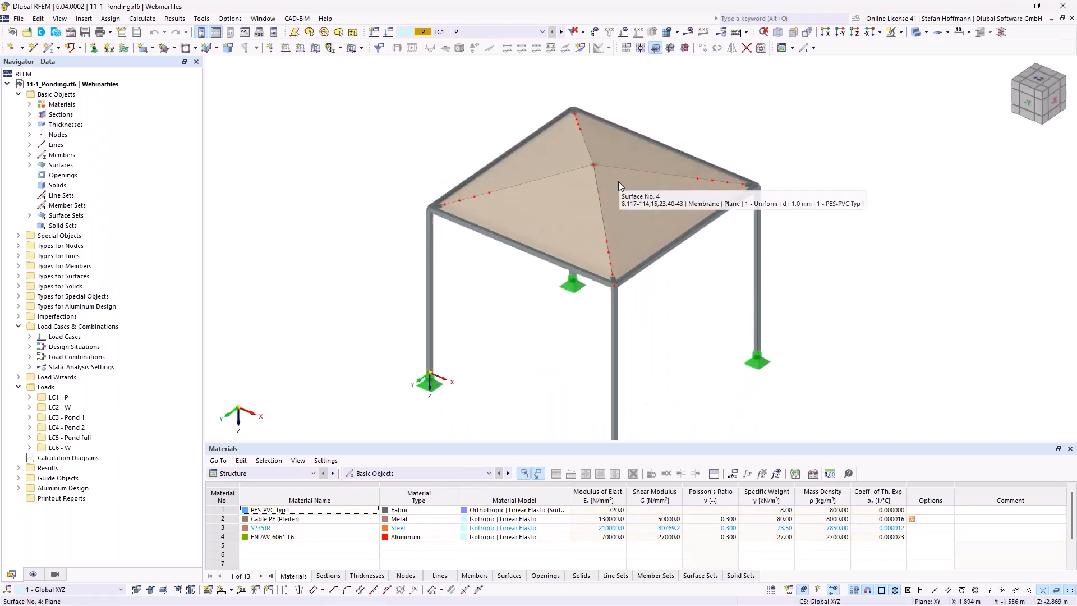
- Hide the surface sets and display the model as transparent so the roof framing beneath the membrane is exposed
left_click(33, 574)
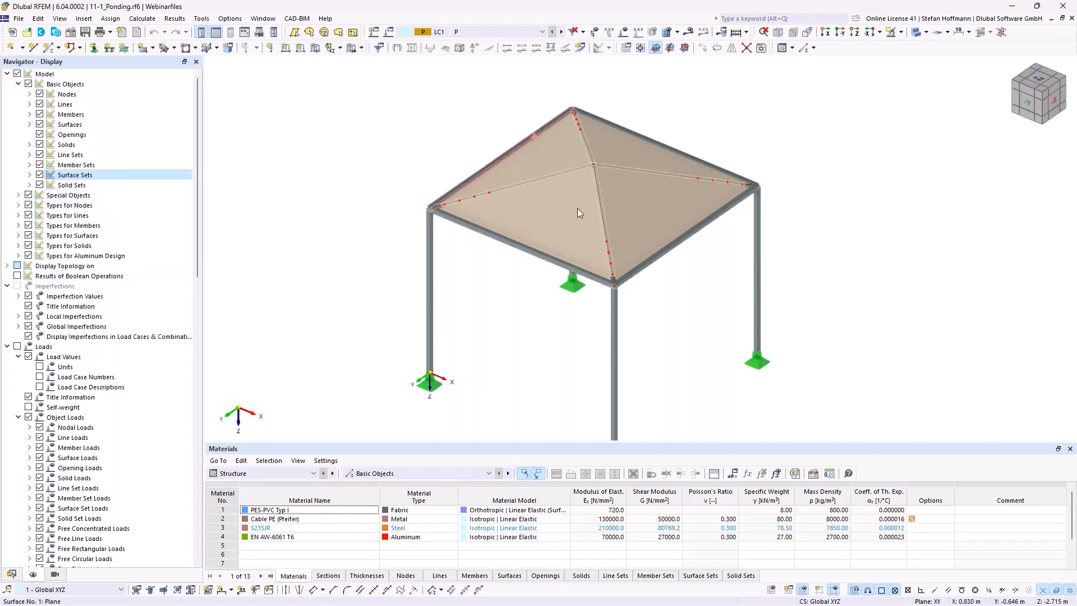
mouse_move(613, 175)
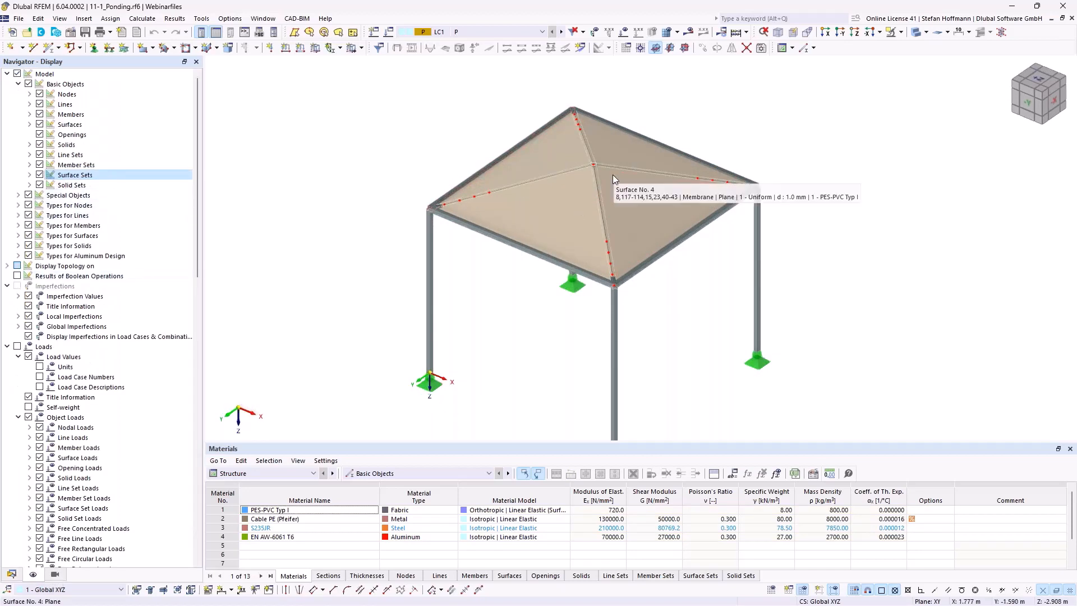
left_click(40, 176)
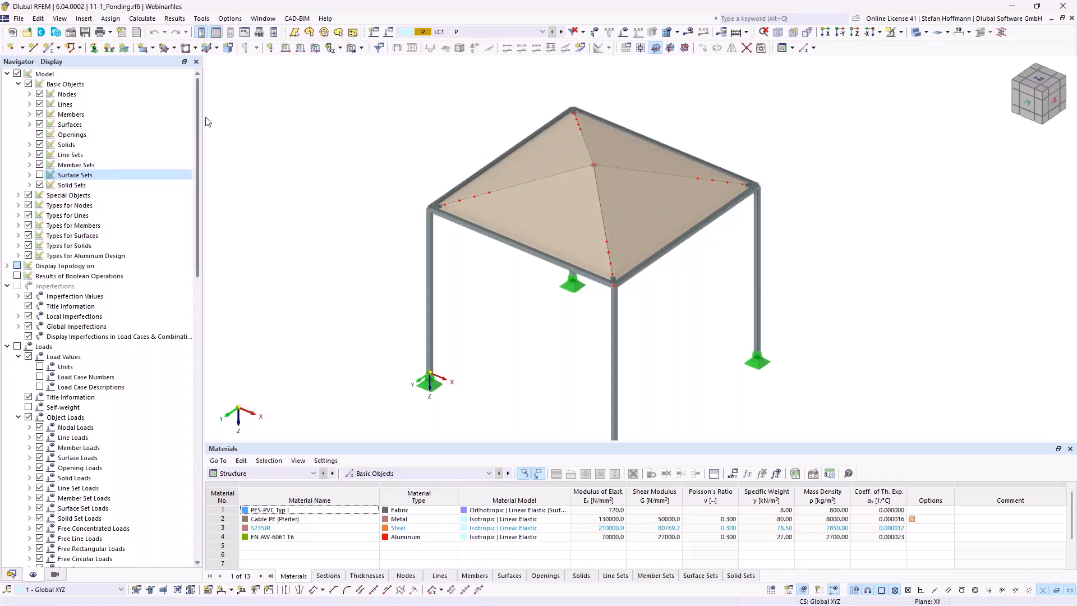
left_click(917, 34)
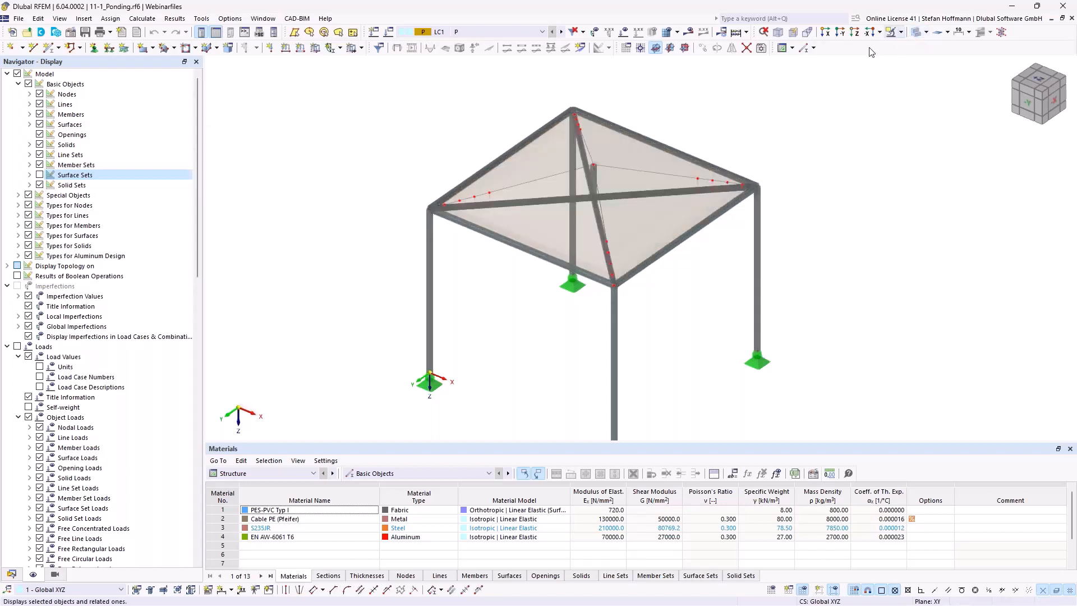
- Inspect the nonlinearity assigned to the tallest vertical rigid member near the roof corner, without changing it
scroll(580, 167, "up", 5)
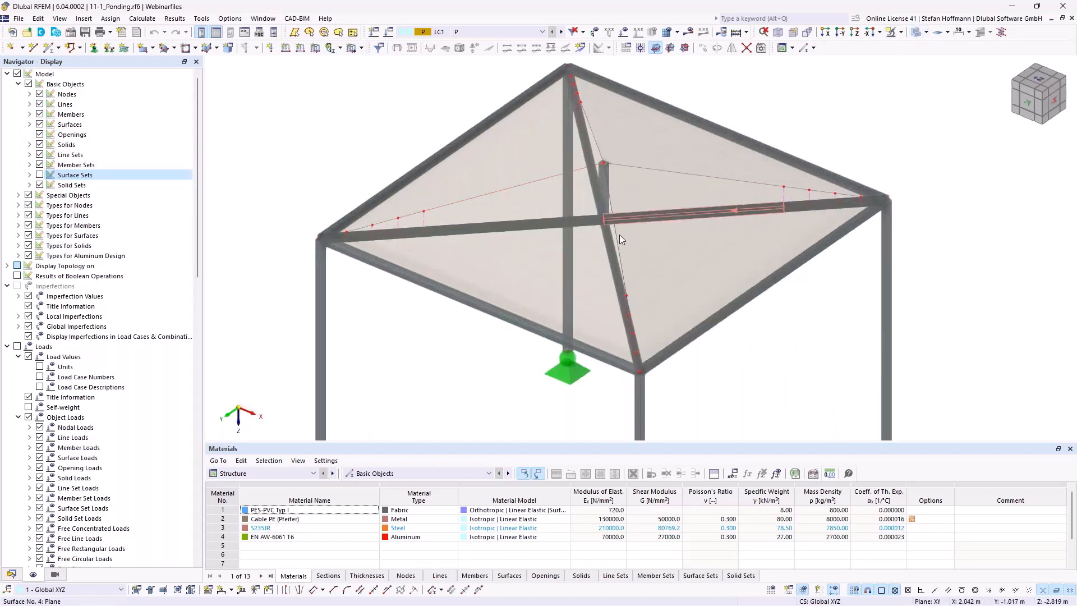
middle_click_drag(619, 234, 583, 204, "ctrl")
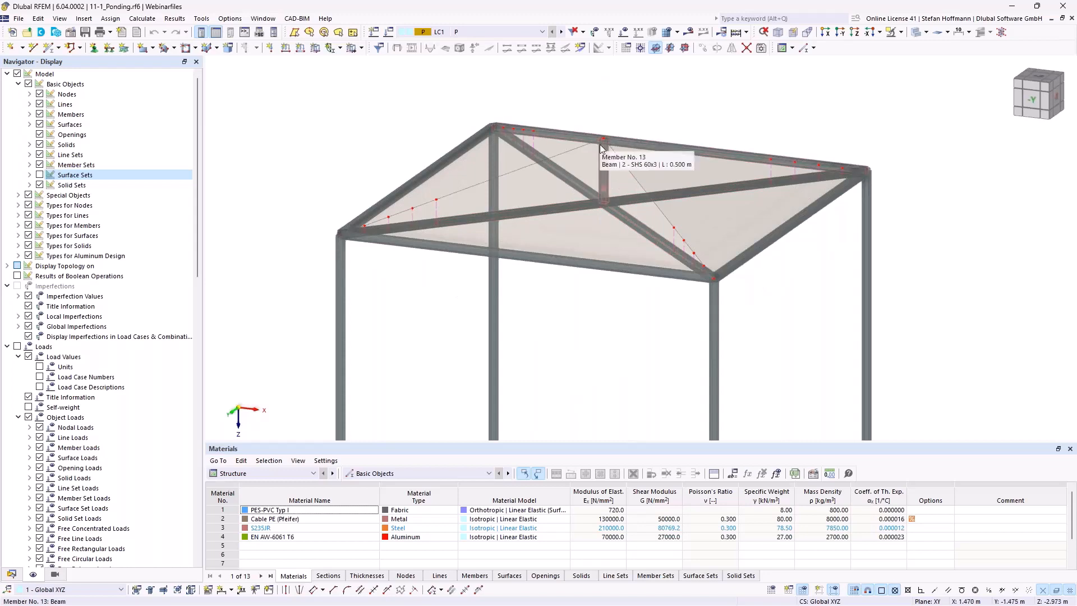
middle_click_drag(625, 182, 506, 213, "ctrl")
scroll(443, 217, "up", 5)
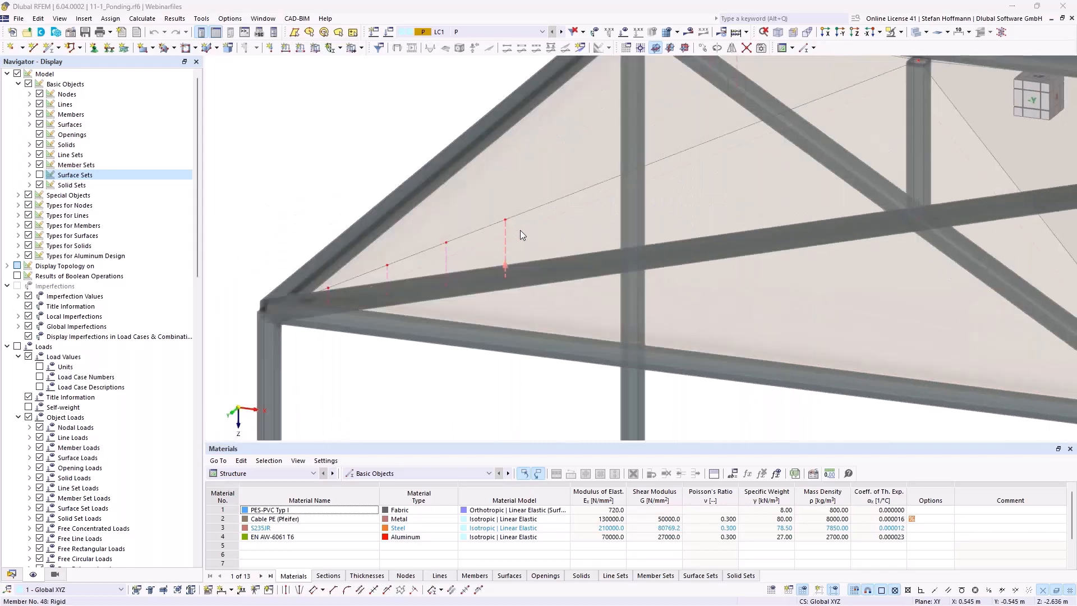
double_click(505, 235)
left_click(298, 126)
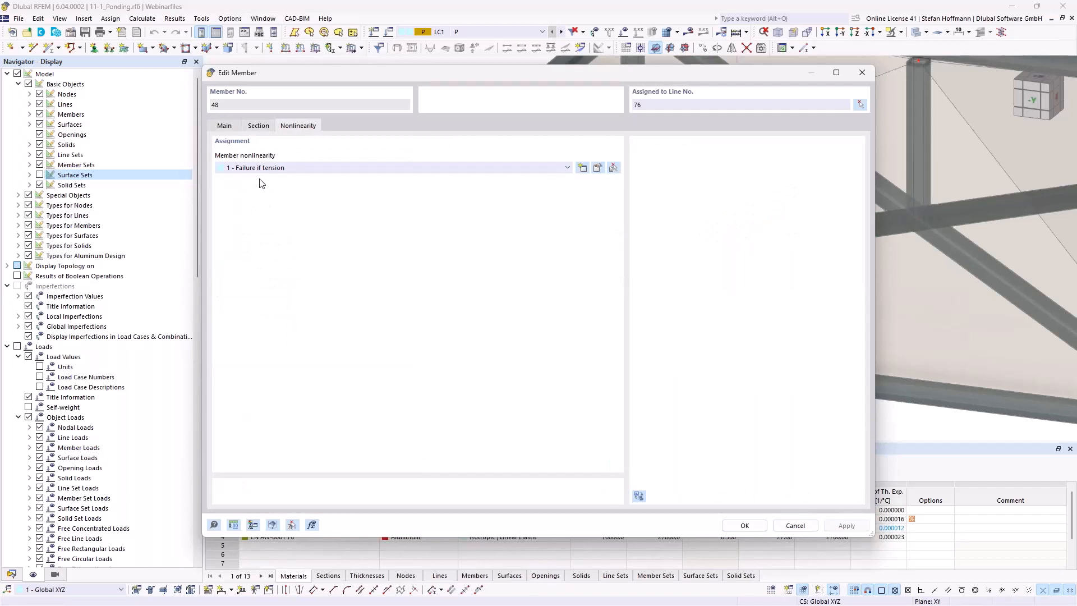
key("Escape")
- Examine the roof's diagonal beams, central post and membrane ridges from the side and from above
scroll(476, 220, "down", 5)
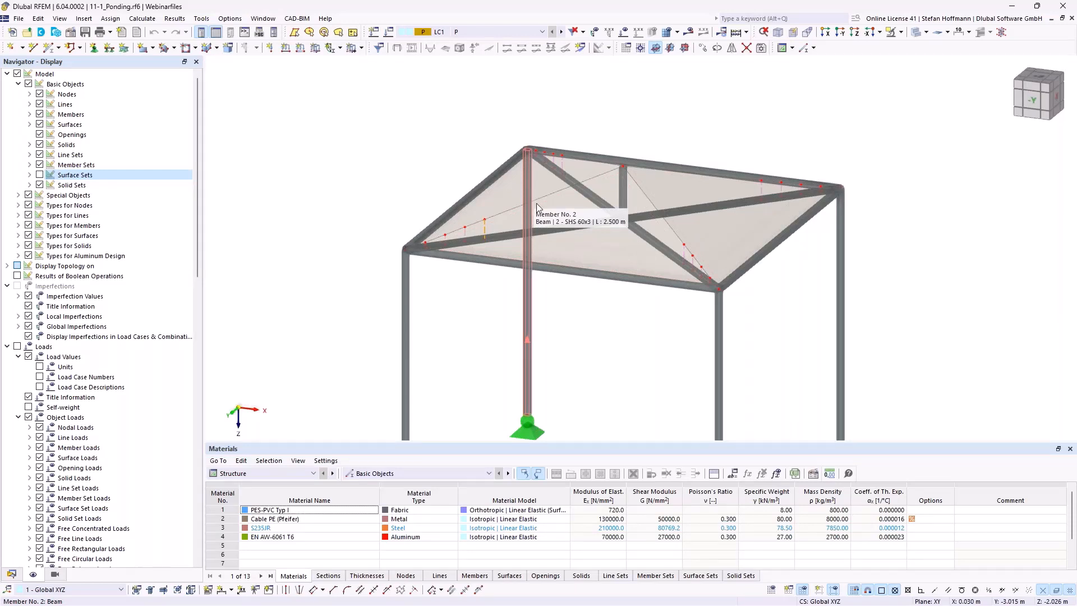
middle_click_drag(542, 232, 439, 233, "ctrl")
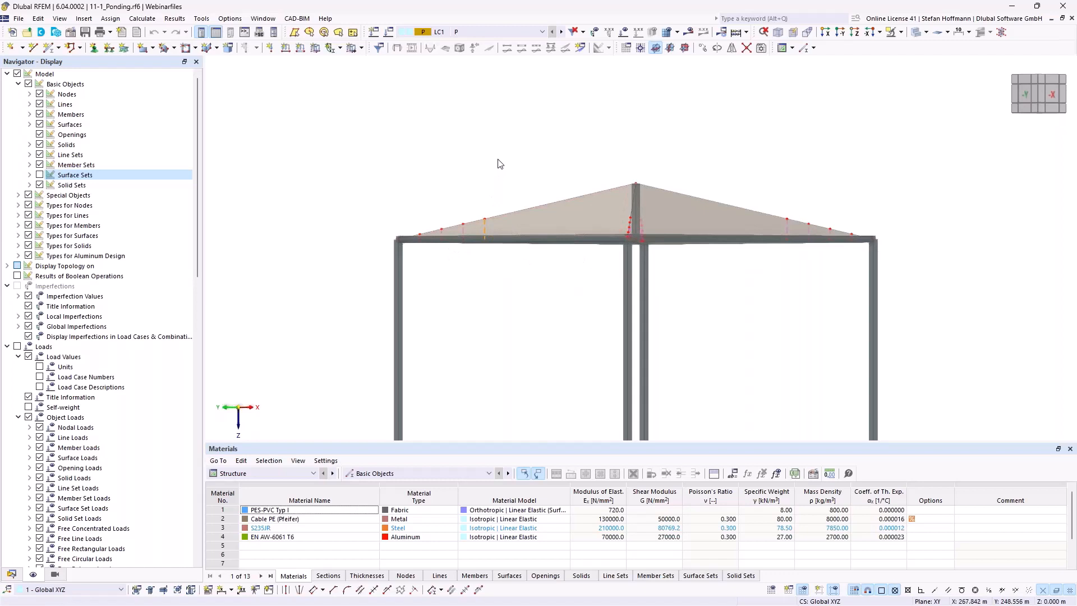
middle_click_drag(498, 151, 530, 187, "ctrl")
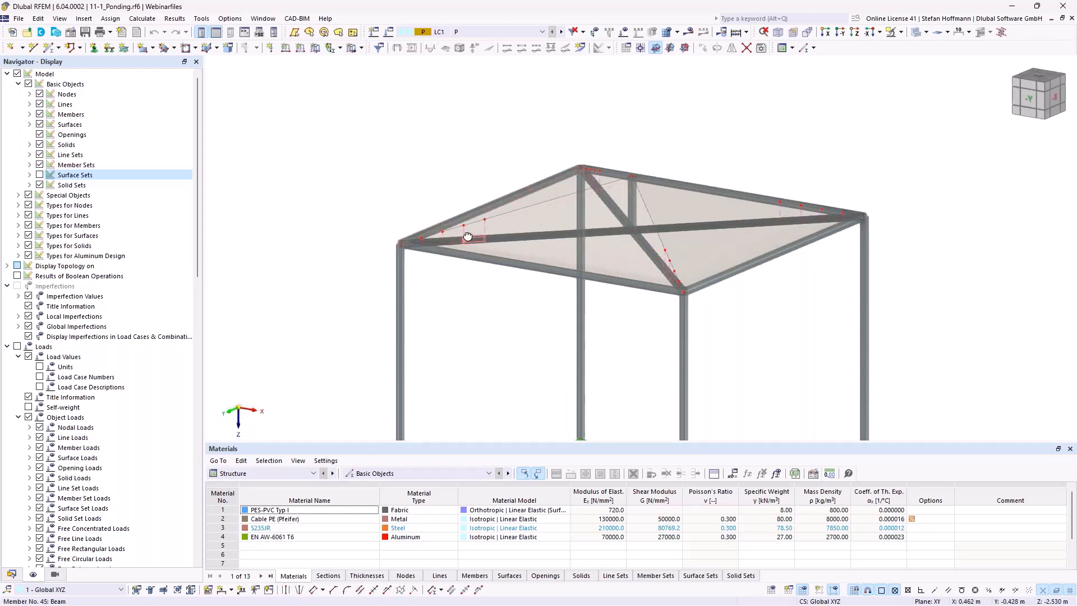
middle_click_drag(440, 235, 487, 212, "ctrl")
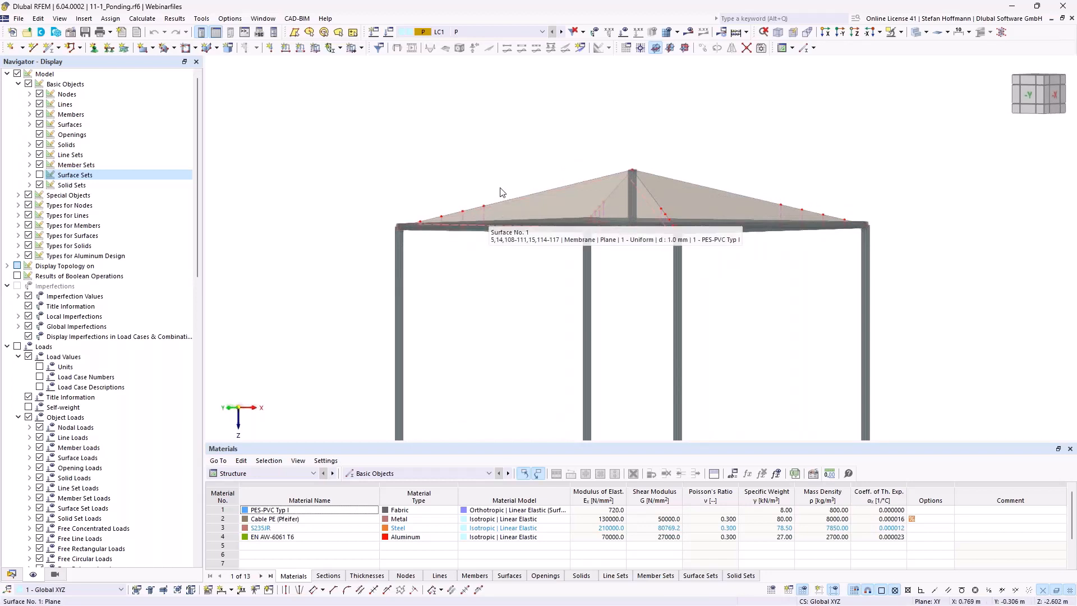
middle_click_drag(544, 171, 513, 153)
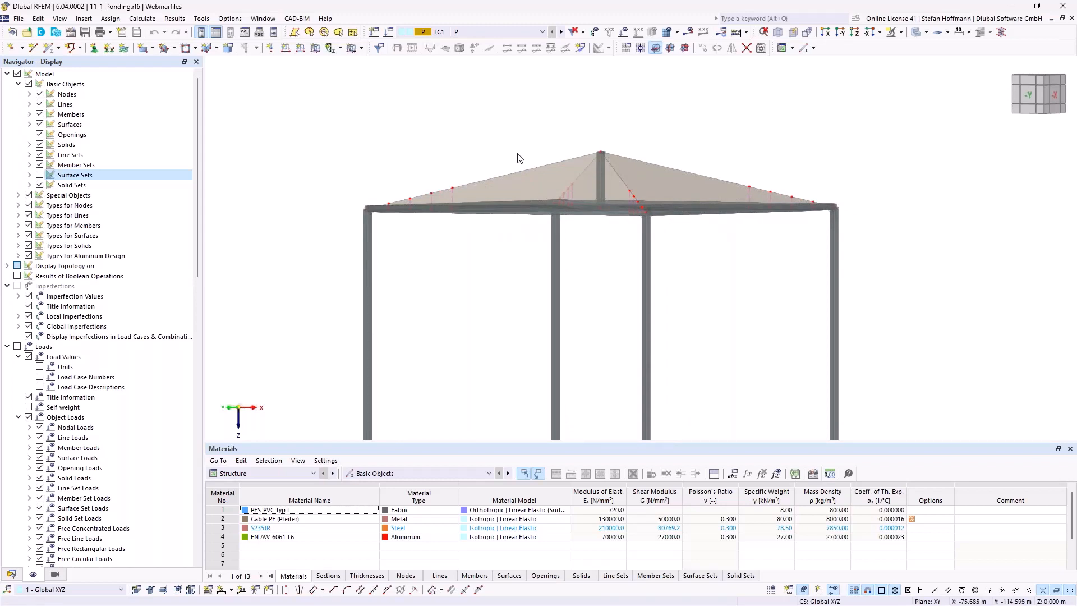
middle_click_drag(560, 166, 569, 222, "ctrl")
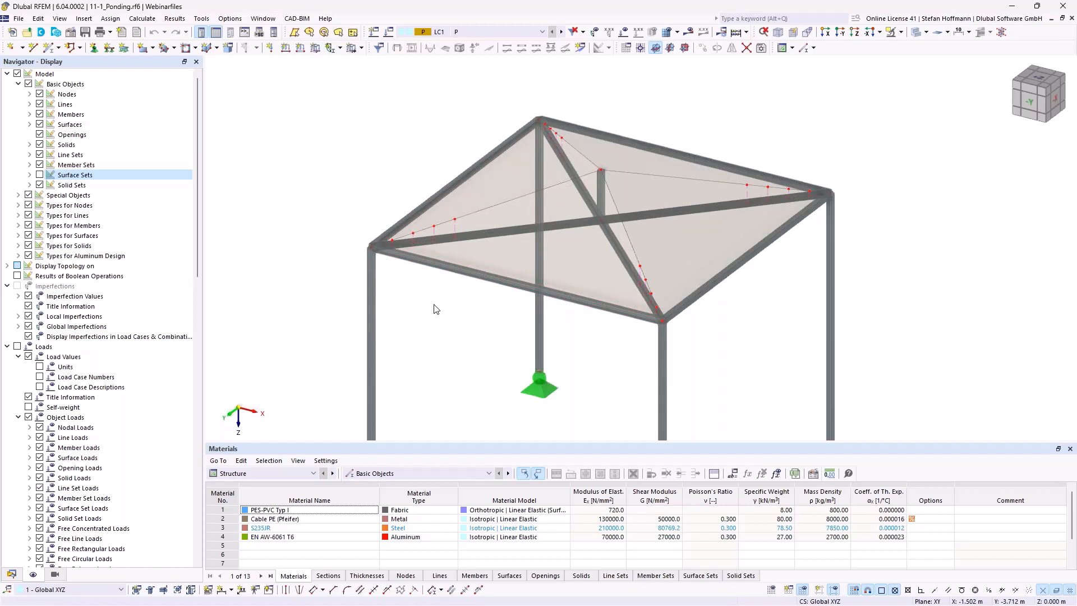
middle_click_drag(468, 329, 465, 276, "ctrl")
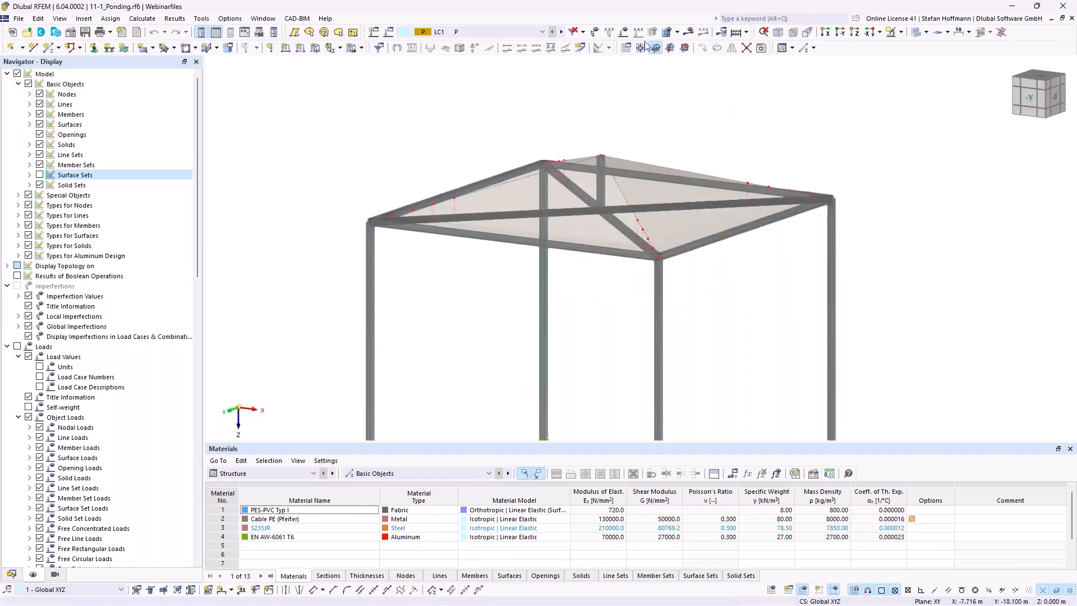
- Show the loads of LC1 and review the radial and tangential forces of the membrane's form-finding surface set load
left_click(623, 33)
middle_click_drag(669, 190, 677, 231, "ctrl")
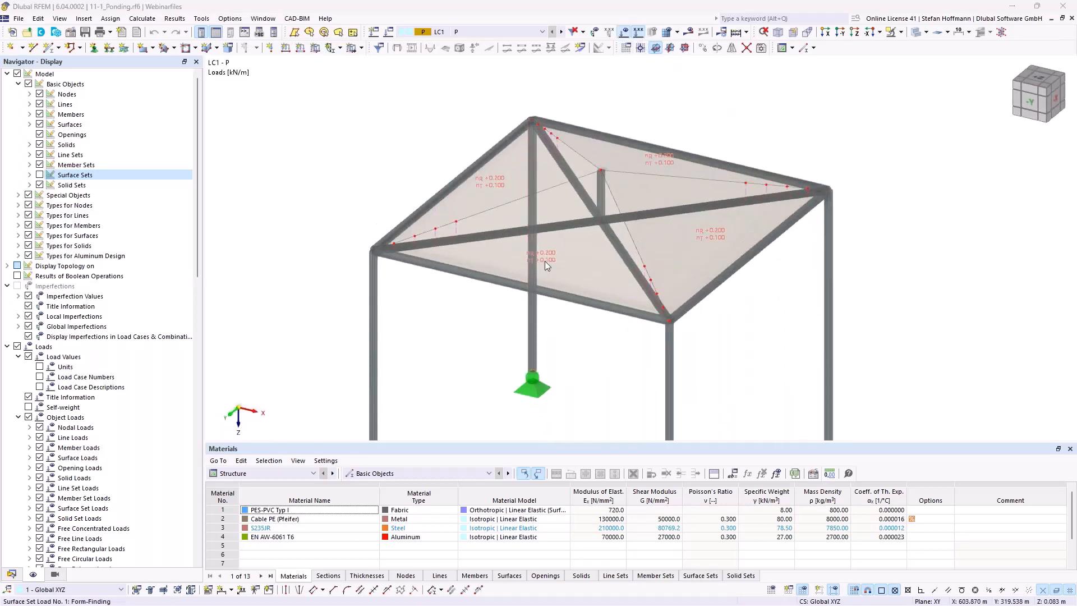
double_click(544, 260)
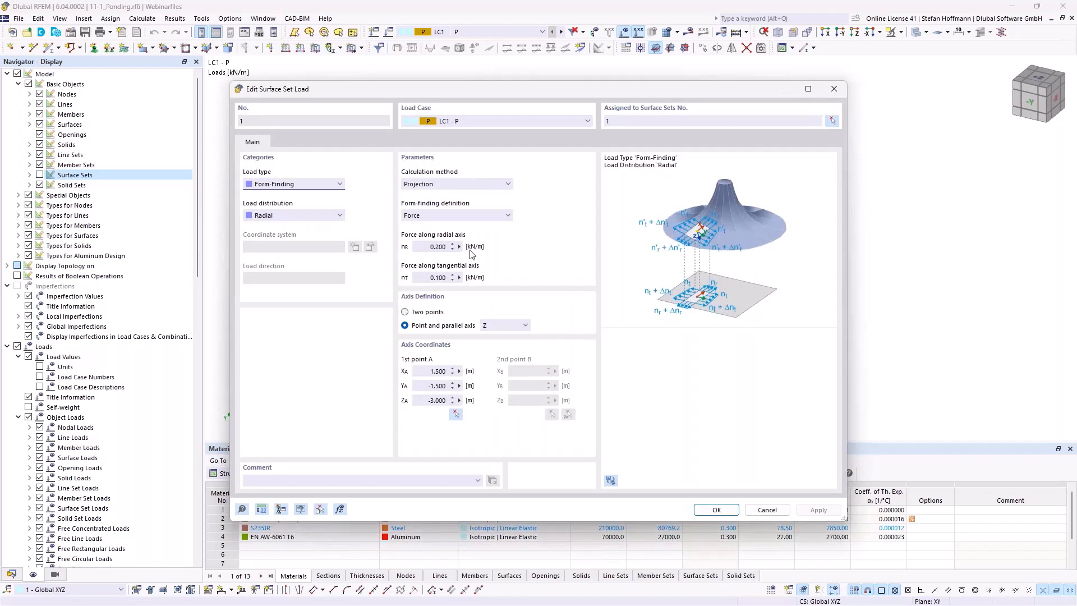
left_click_drag(429, 247, 459, 246)
left_click_drag(429, 277, 452, 282)
key("Escape")
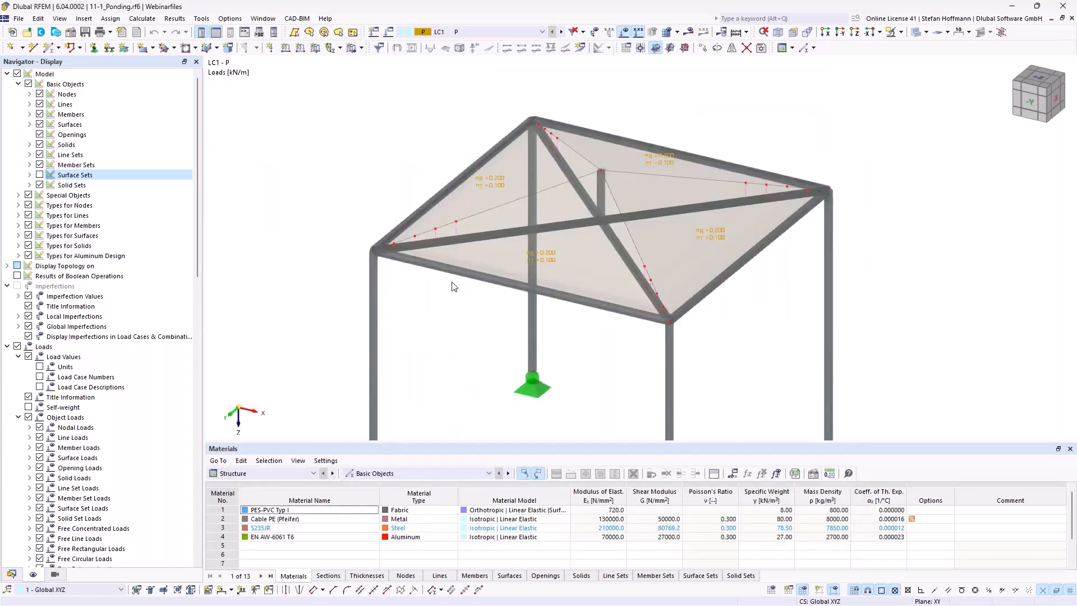
- View the roof surface loads of wind load case LC2, then those of wind load case LC6
scroll(453, 286, "down", 5)
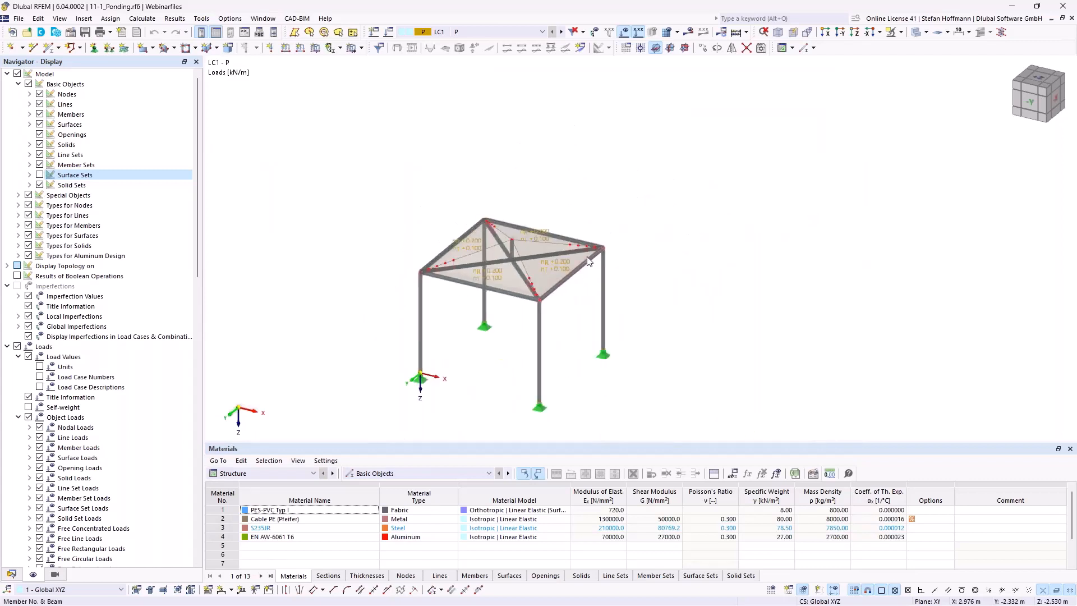
middle_click_drag(456, 212, 521, 137, "ctrl")
scroll(478, 212, "up", 3)
middle_click_drag(520, 137, 586, 180, "ctrl")
left_click(562, 32)
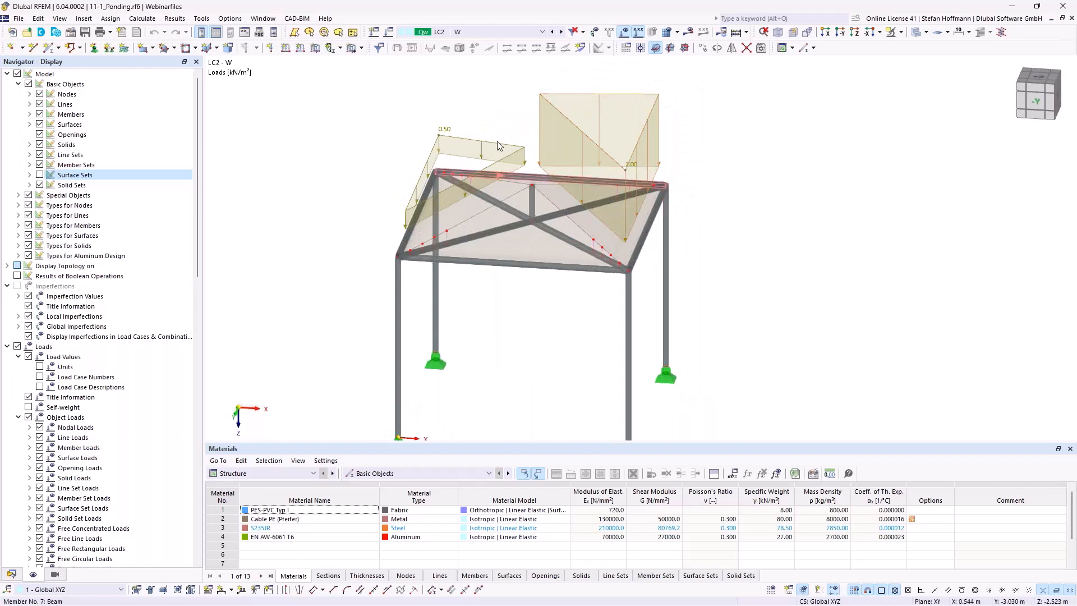
left_click(536, 31)
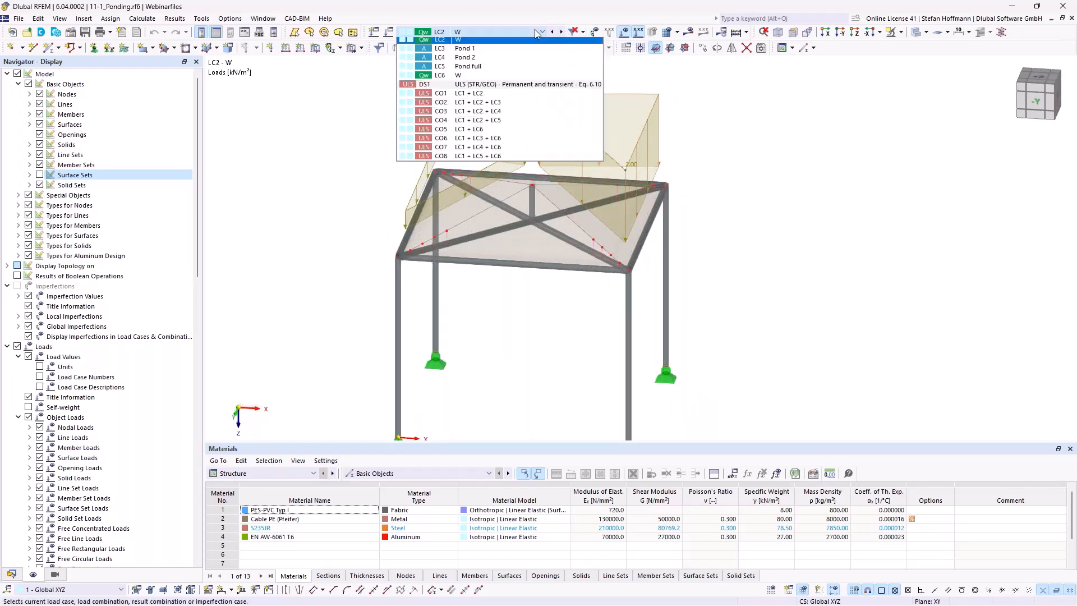
left_click(478, 94)
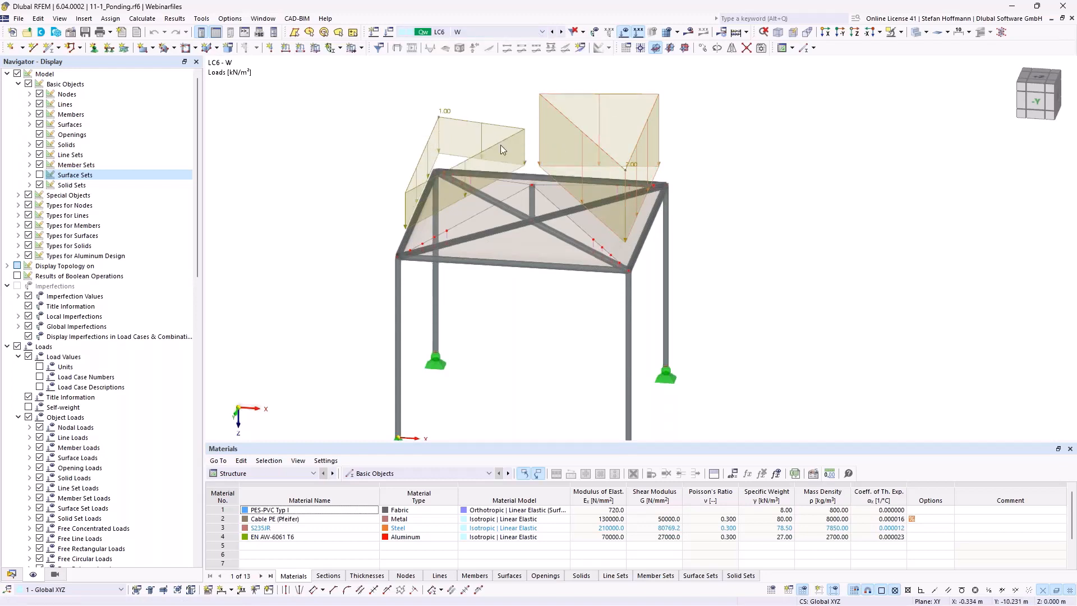
middle_click_drag(500, 144, 450, 187, "ctrl")
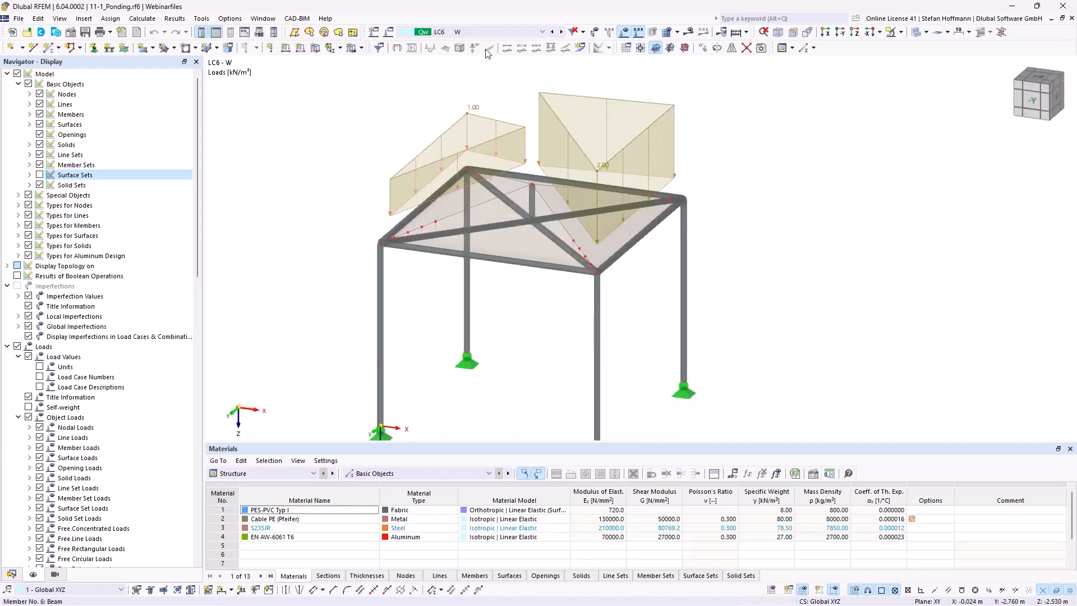
- Display load case LC3 - Pond 1 and open its ponding surface set load for editing
left_click(494, 34)
scroll(494, 51, "up", 1)
left_click(487, 66)
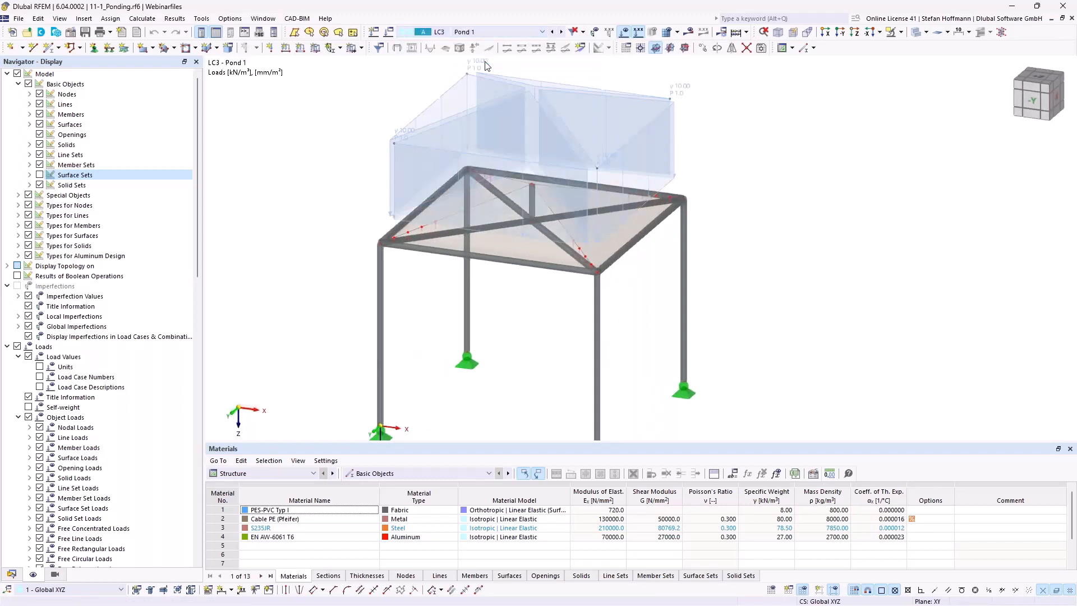
middle_click_drag(522, 112, 480, 112)
middle_click_drag(480, 112, 342, 106)
double_click(312, 107)
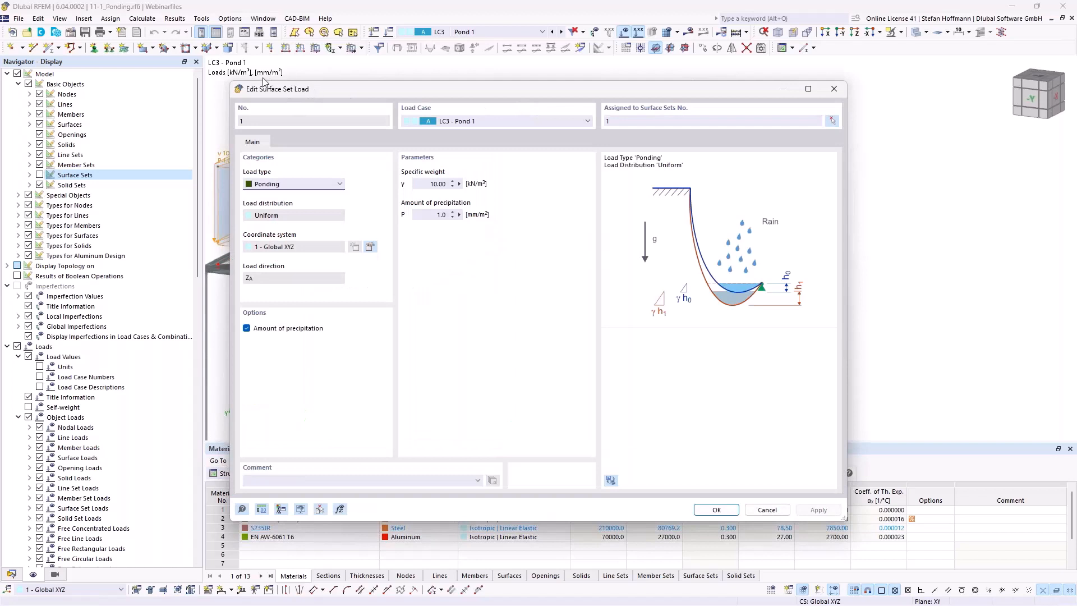
- Review the ponding load's type options, specific weight and precipitation amount, switching the precipitation option off and back on before confirming
left_click(308, 183)
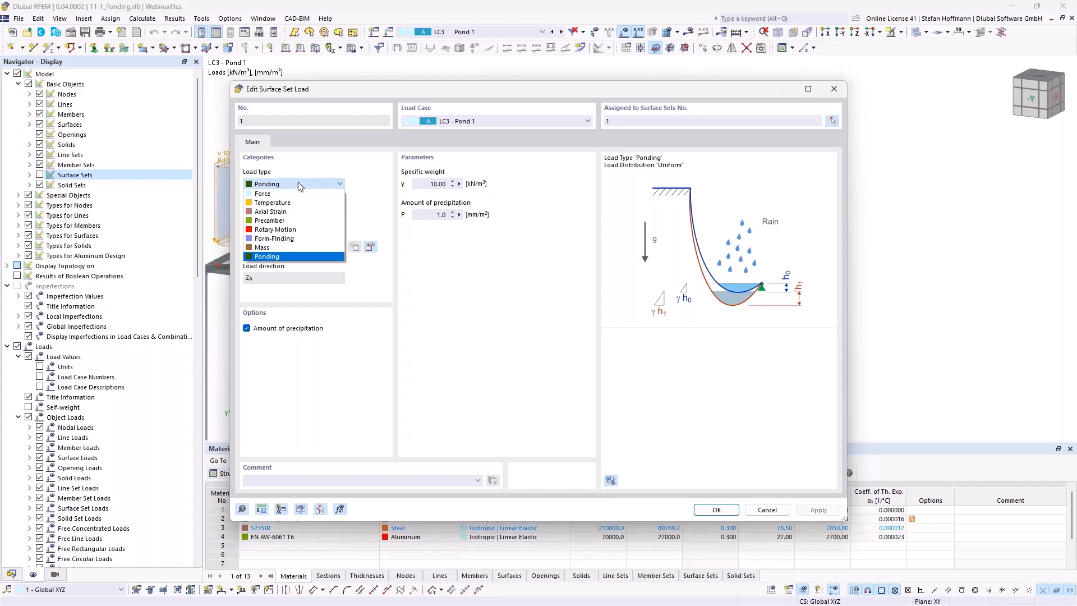
left_click(276, 184)
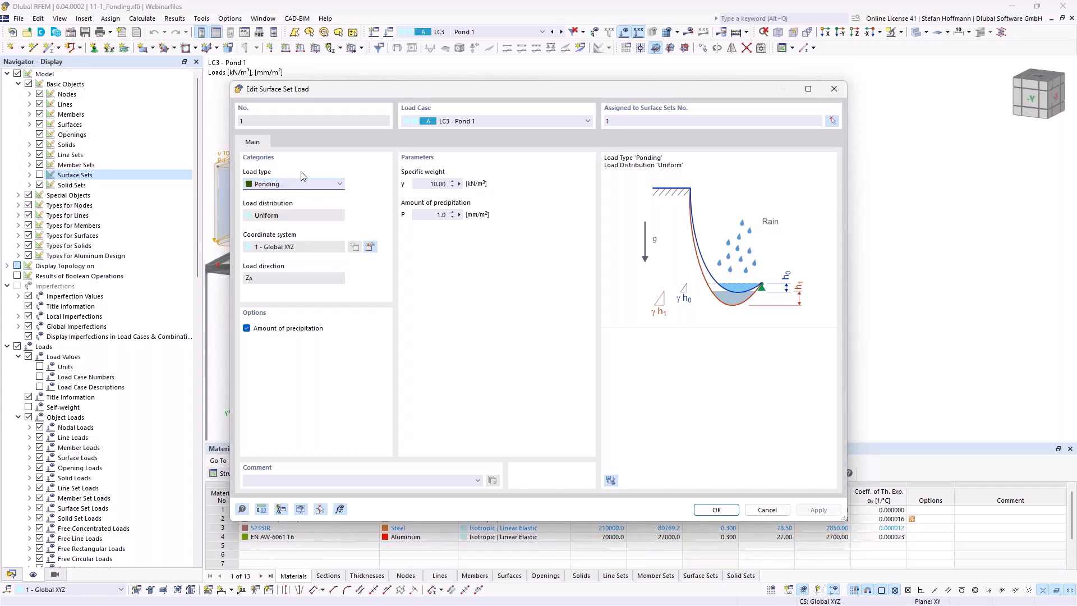
left_click(416, 183)
left_click(277, 329)
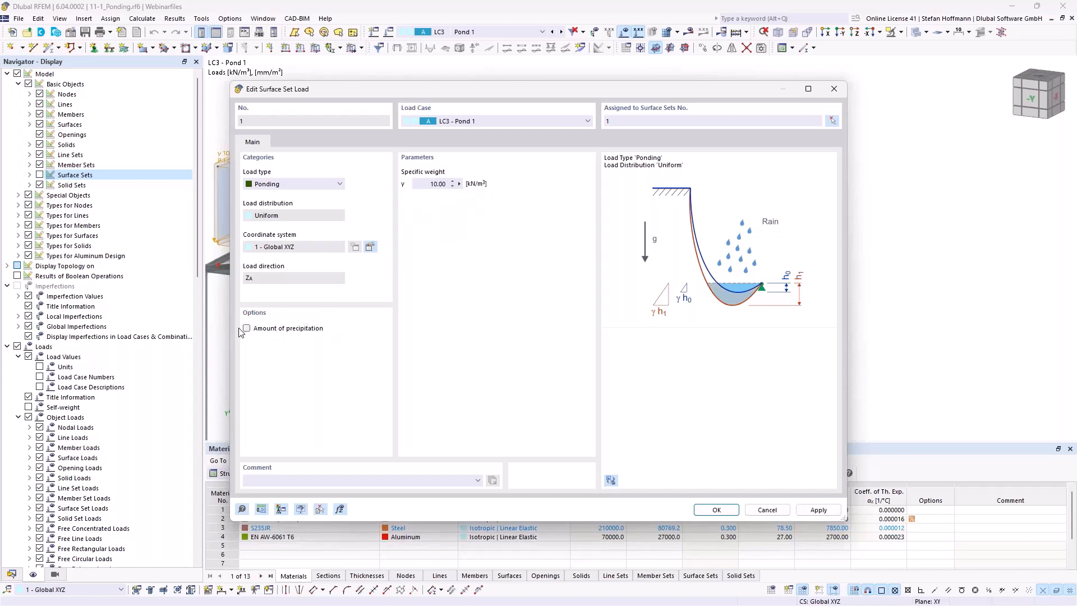
left_click(283, 329)
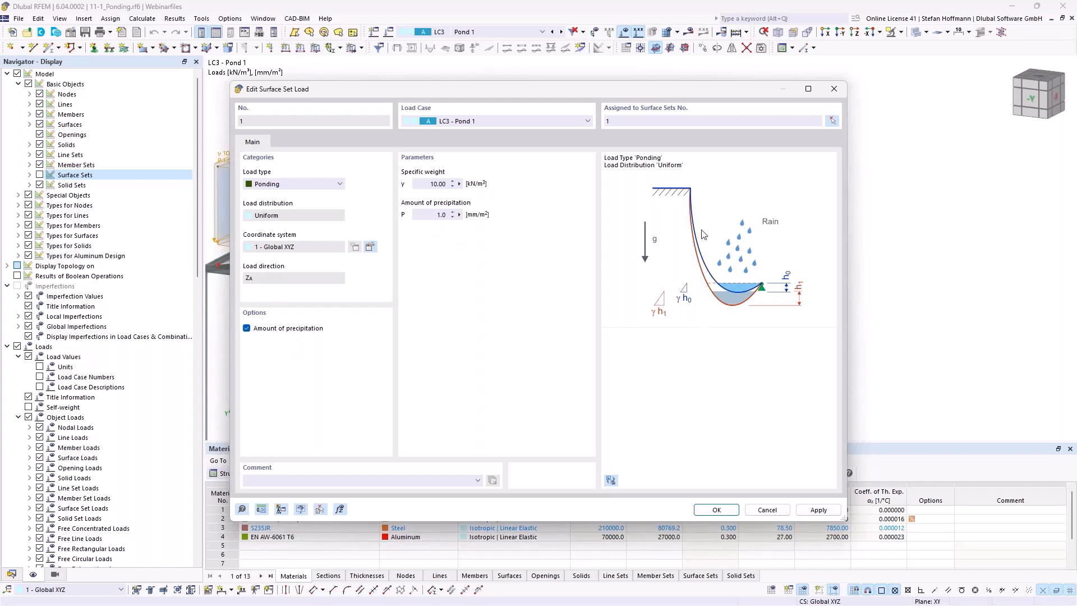
double_click(430, 214)
key("Return")
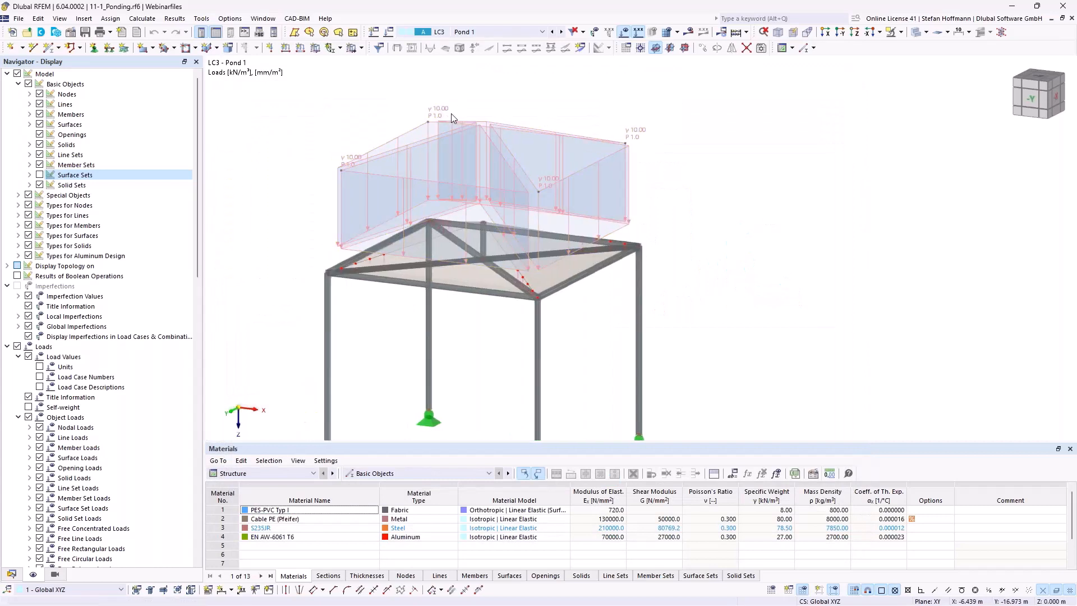
- Display load case LC5 - Pond full and view its ponding load over the whole canopy
left_click(561, 33)
left_click(561, 32)
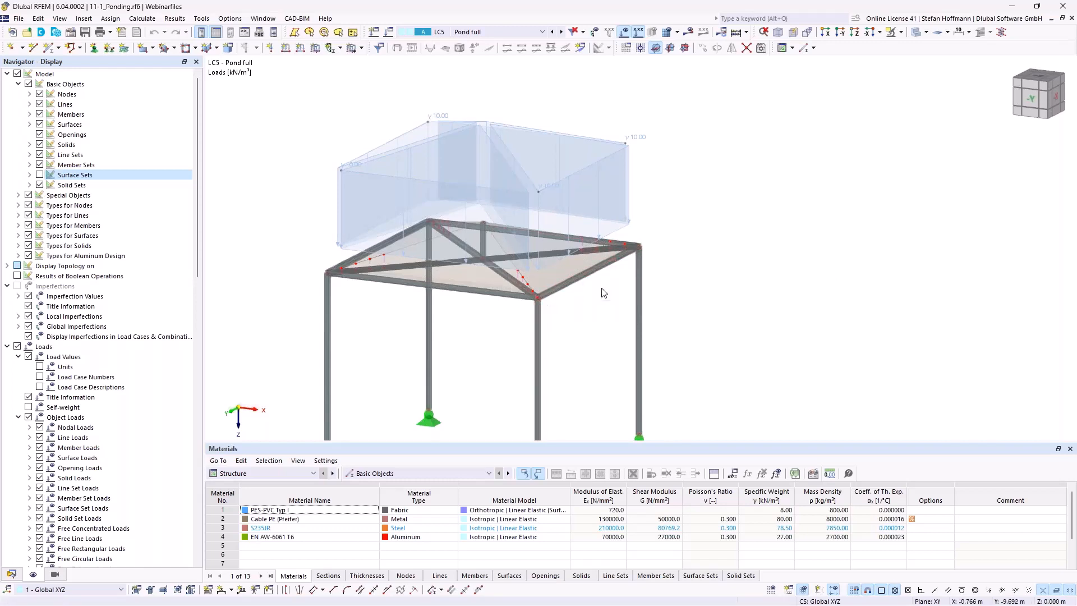
middle_click_drag(599, 289, 587, 183)
scroll(583, 183, "down", 2)
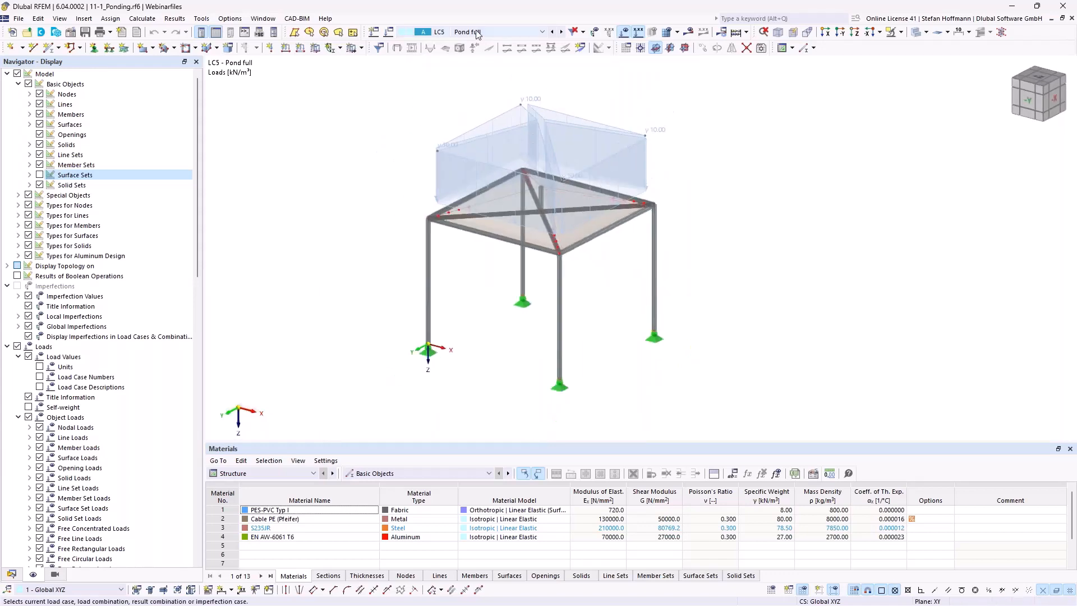
- Switch to design situation DS1 and open the load combination definitions to examine CO1's initial state setting
left_click(443, 35)
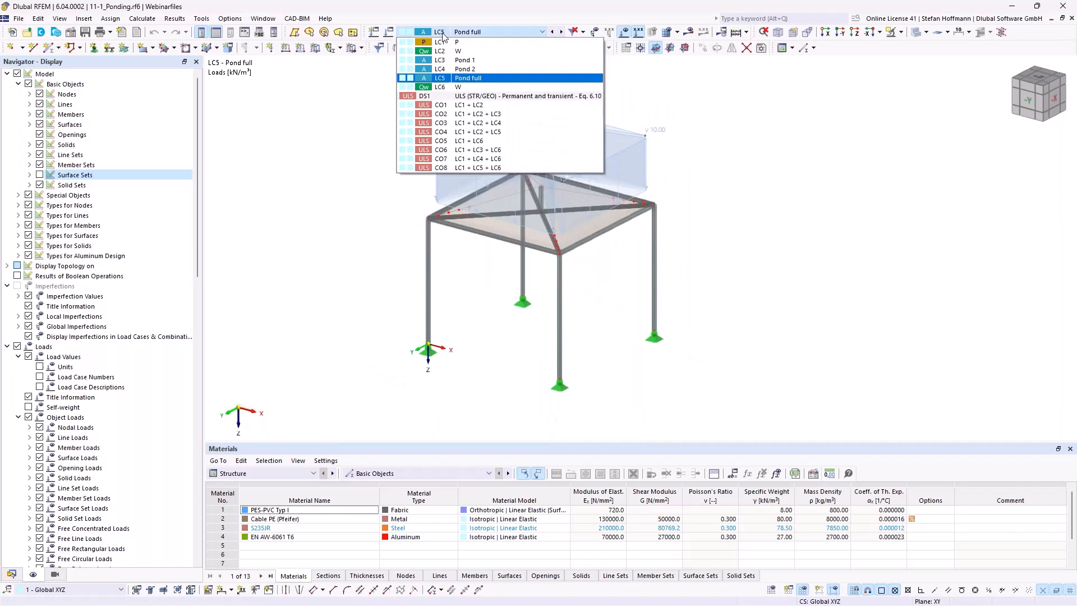
left_click(458, 99)
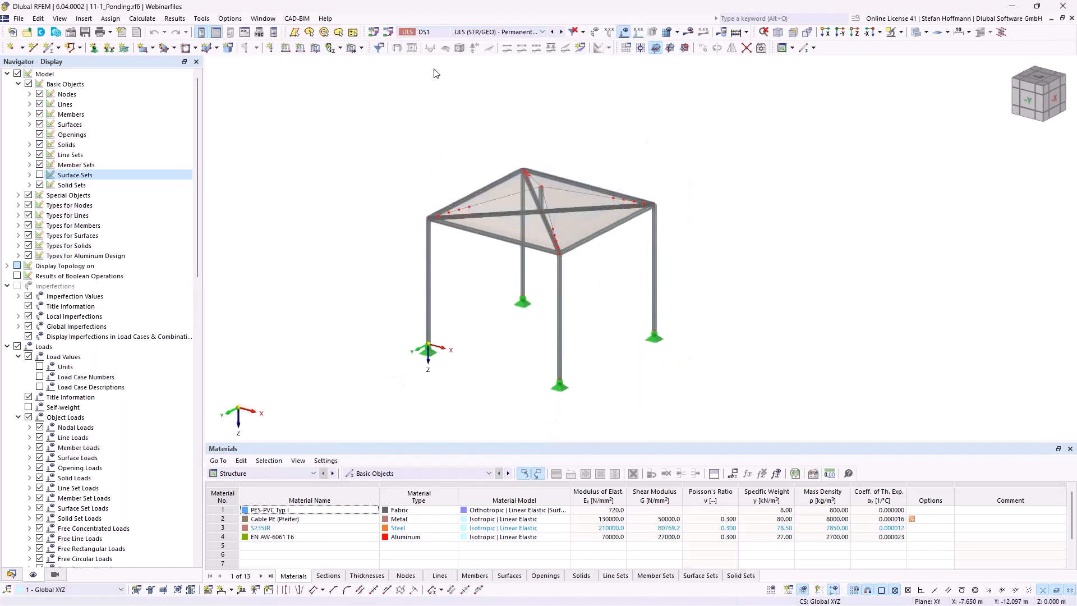
left_click(388, 32)
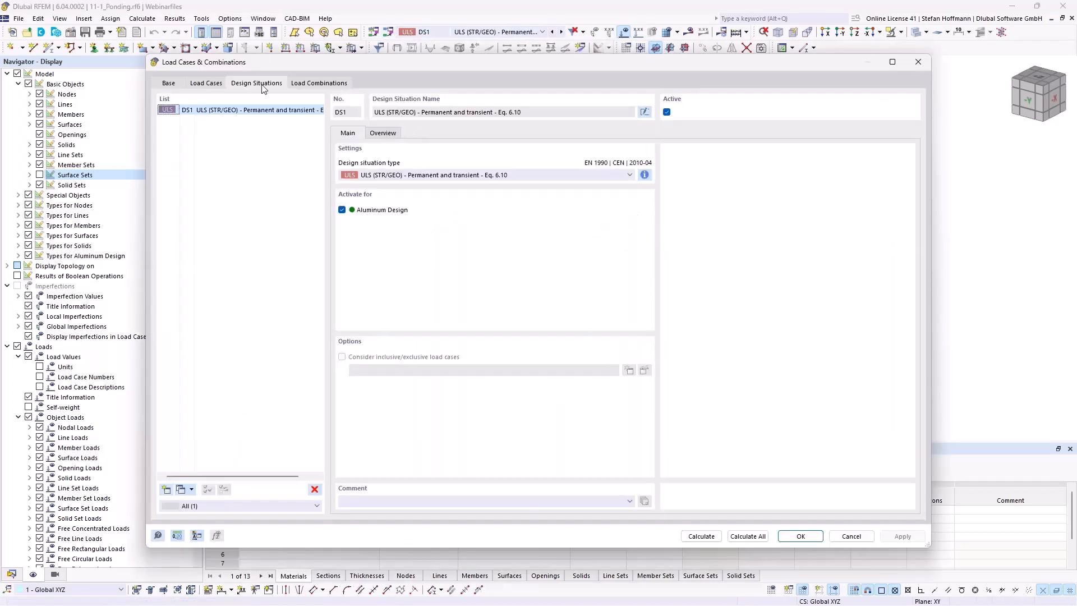
left_click(302, 83)
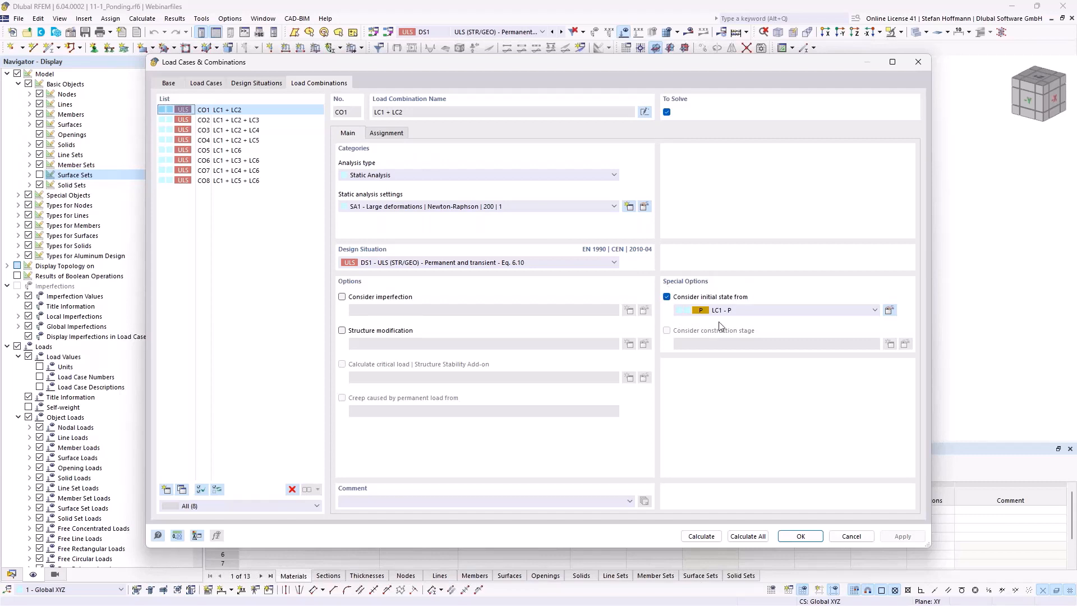
- Check the combination standard settings and the structure modification option of prestress load case LC1
left_click(181, 84)
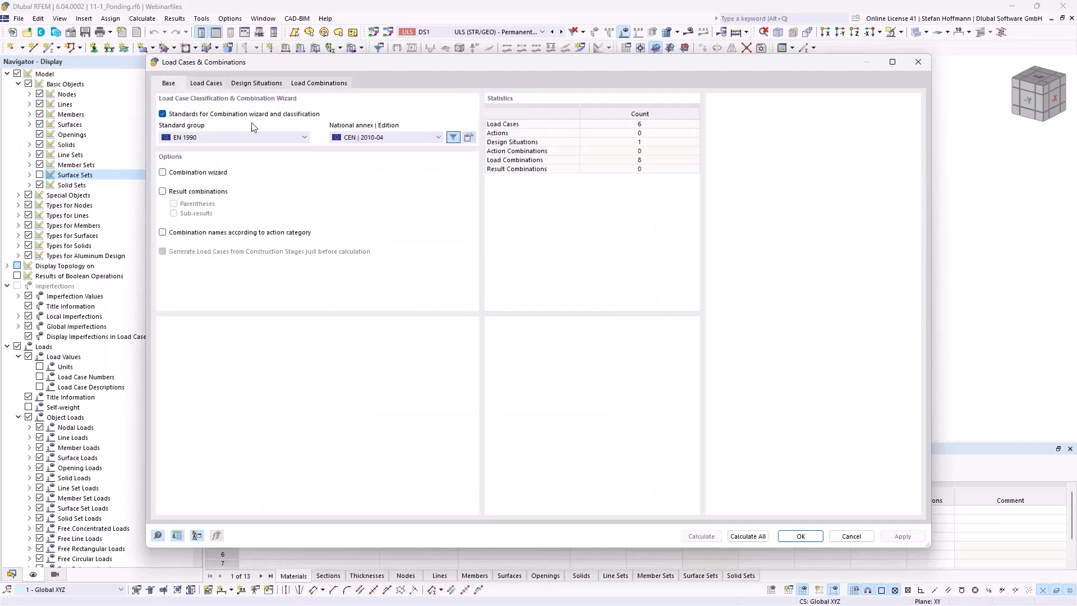
left_click(220, 84)
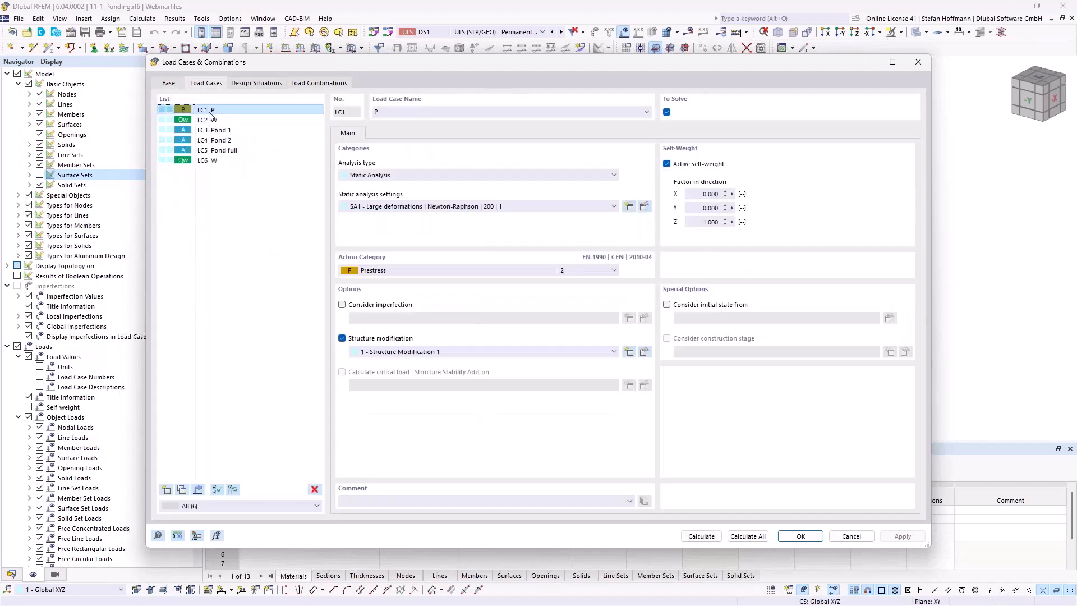
left_click(208, 111)
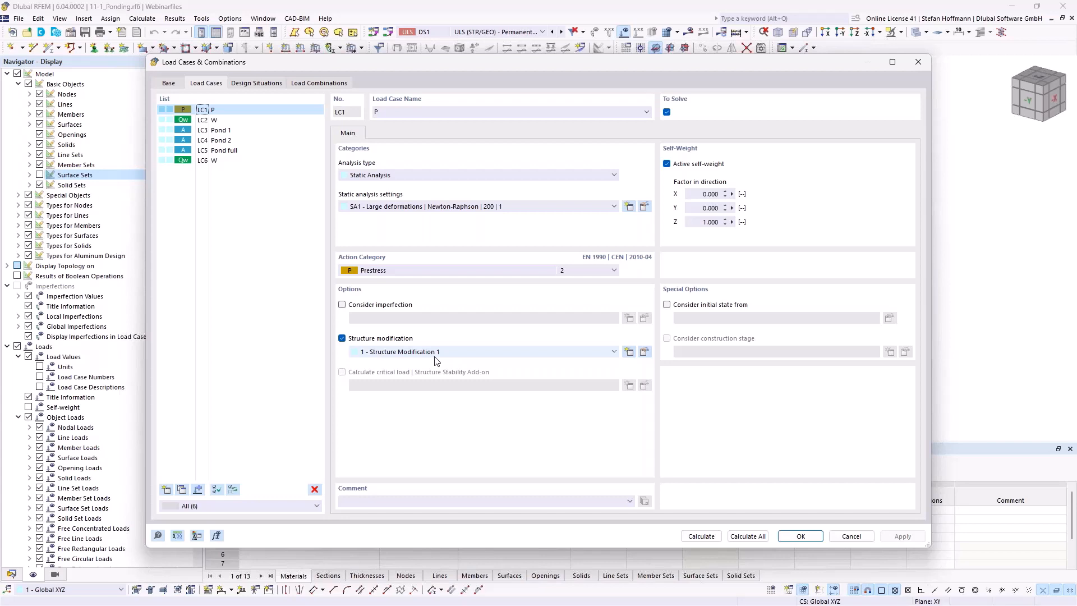
- Examine the load cases assigned to wind combinations CO1 and CO5
left_click(306, 82)
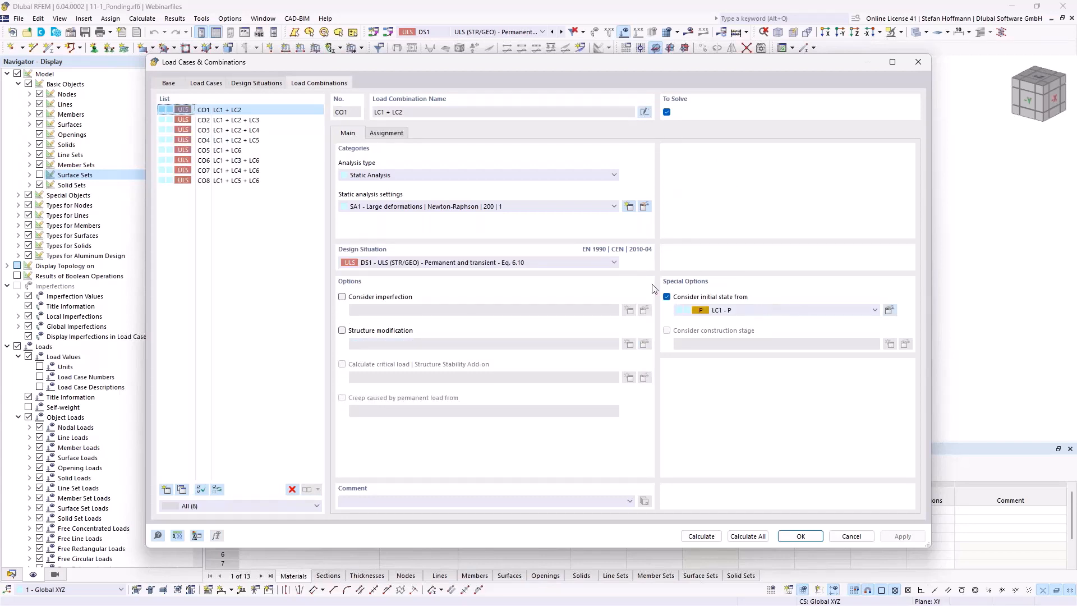
left_click(400, 134)
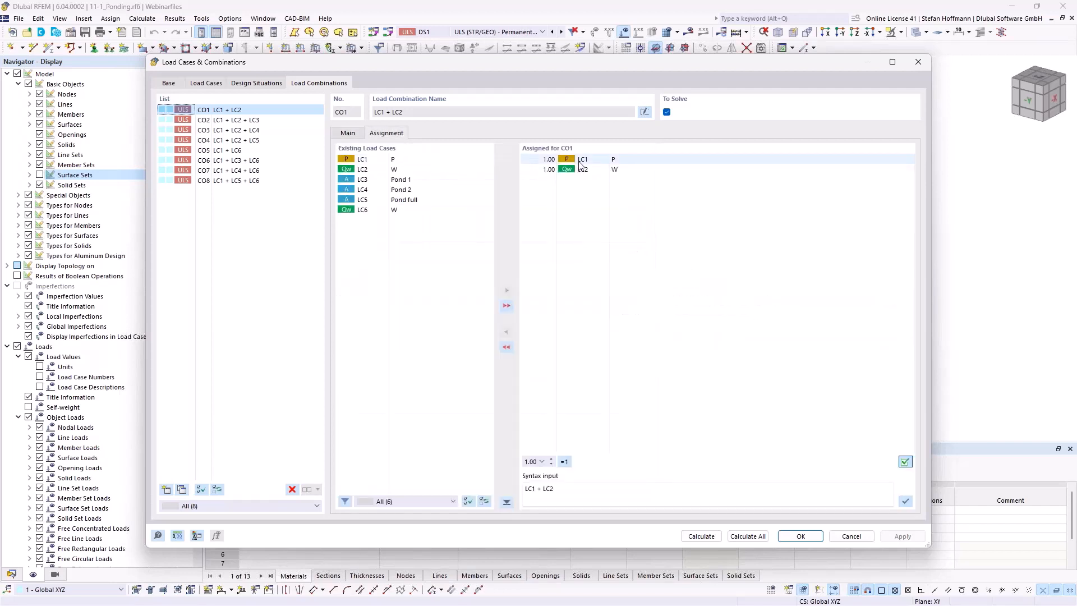
left_click(624, 174)
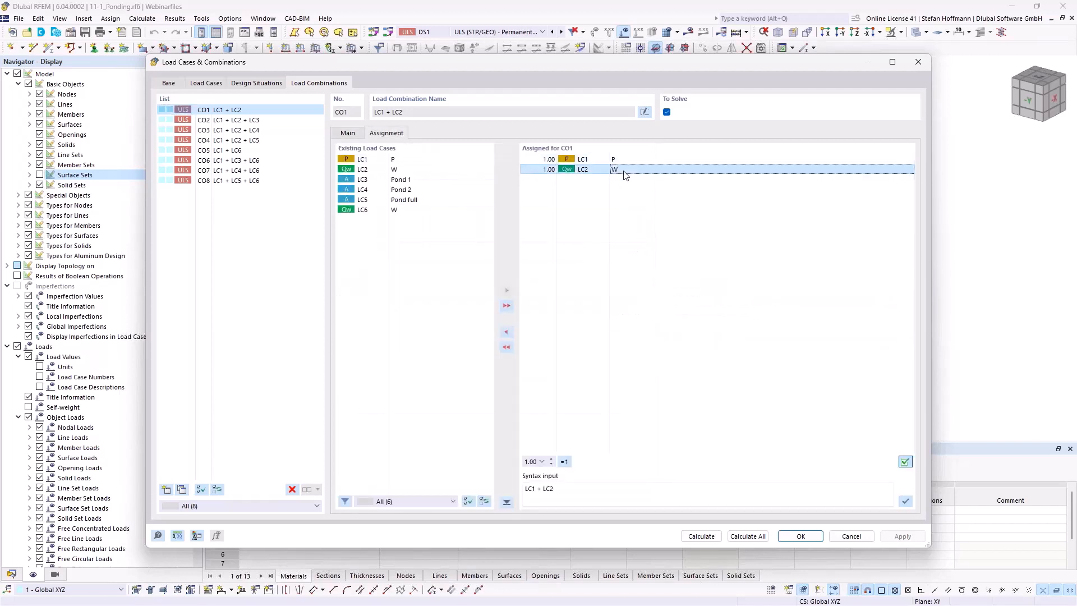
left_click(248, 152)
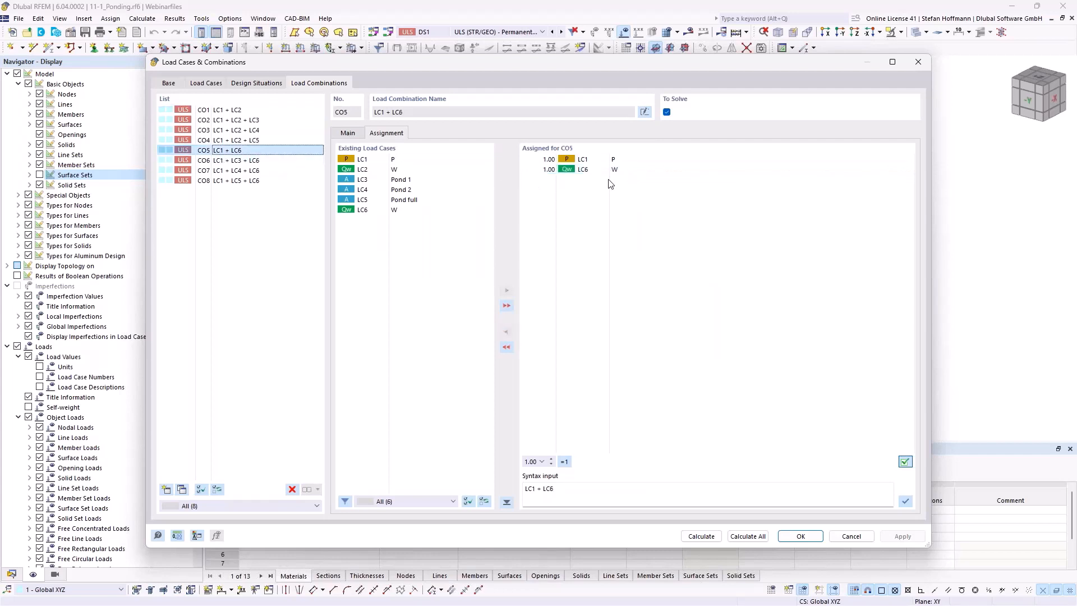
- Review the load cases assigned to ponding combinations CO2 through CO8, check CO8's initial state setting, and close the combination definitions
left_click(253, 120)
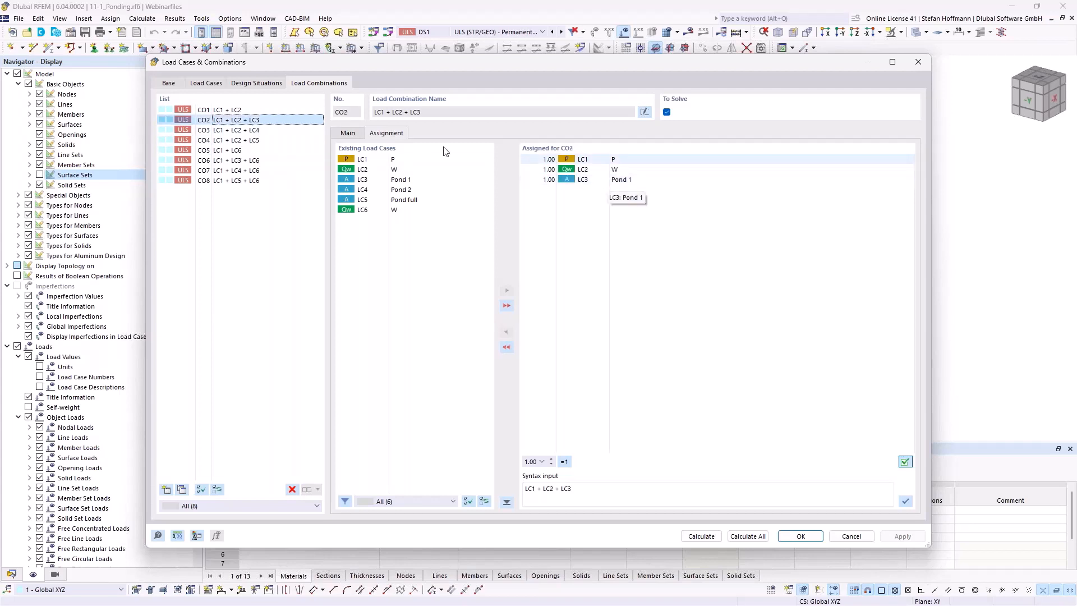
left_click(288, 130)
left_click(287, 140)
left_click(289, 151)
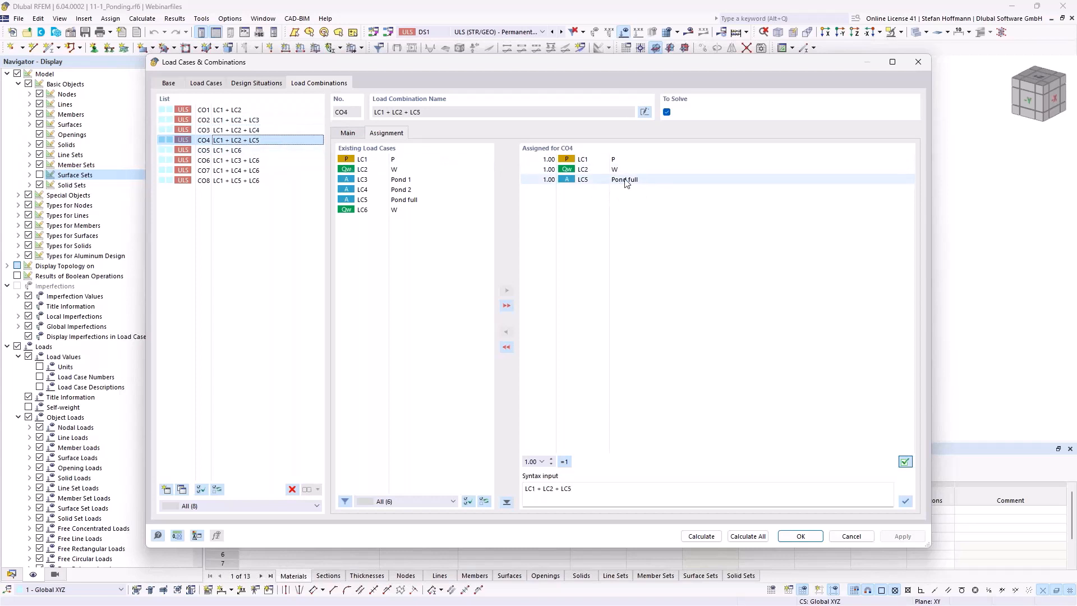
left_click(292, 160)
left_click(261, 171)
left_click(261, 180)
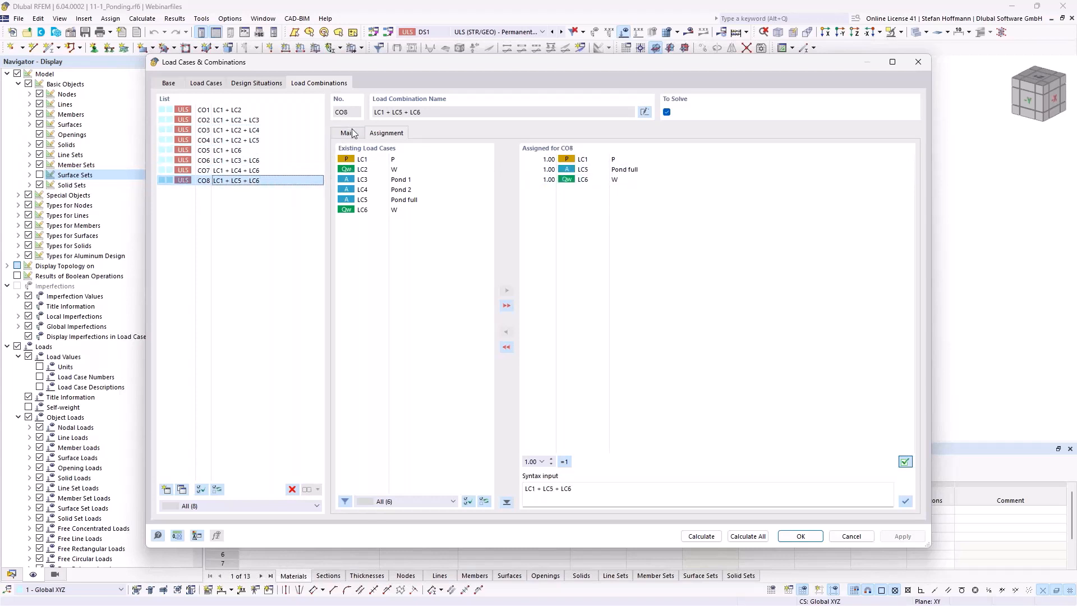
left_click(348, 133)
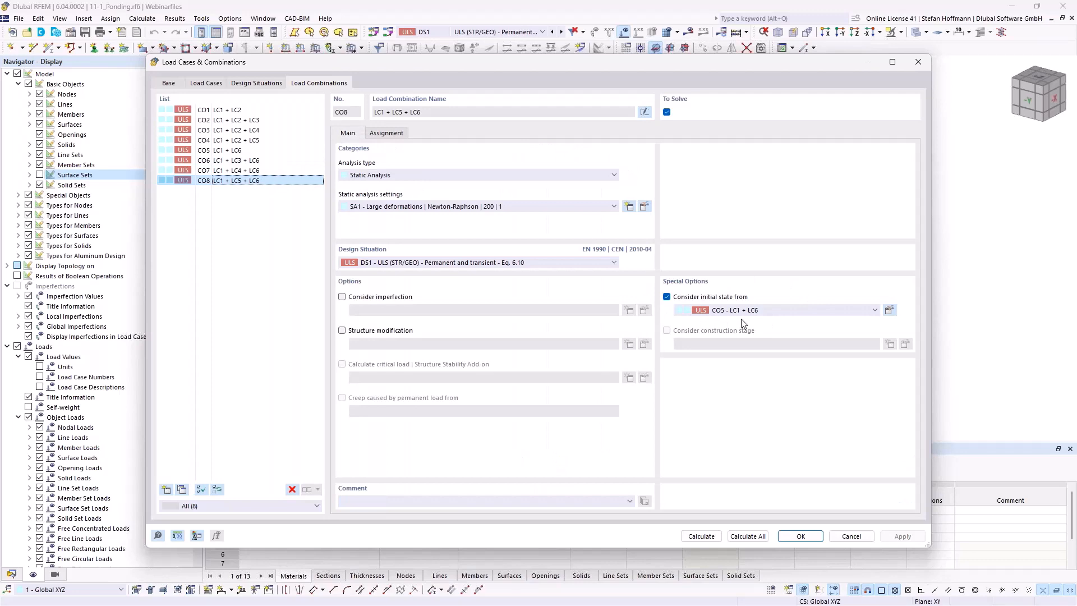
left_click(916, 68)
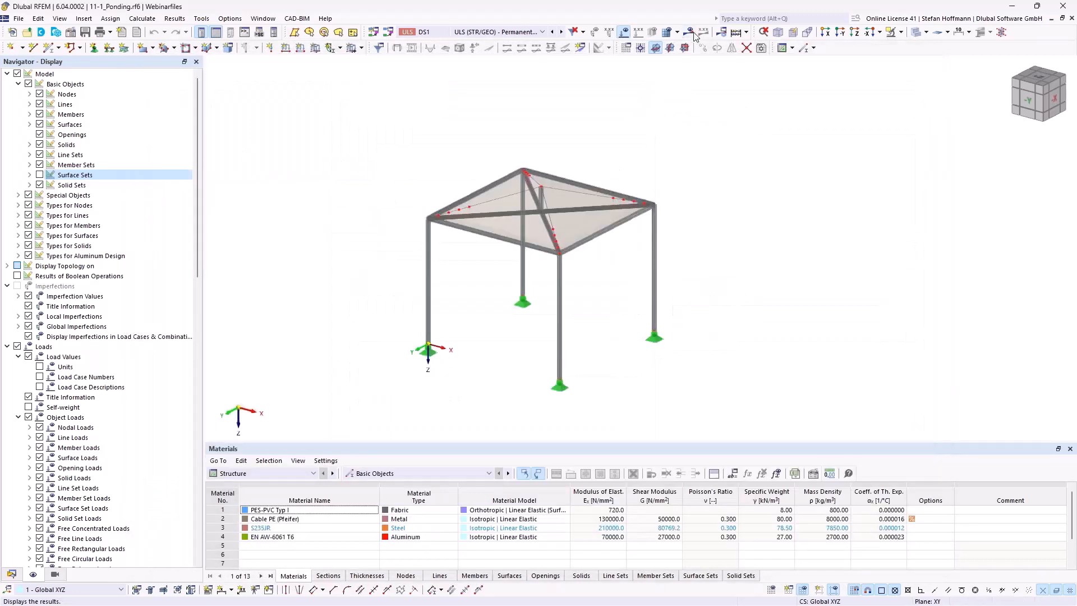
- Show the calculation results and view the membrane's water depth for load combination CO2
left_click(692, 33)
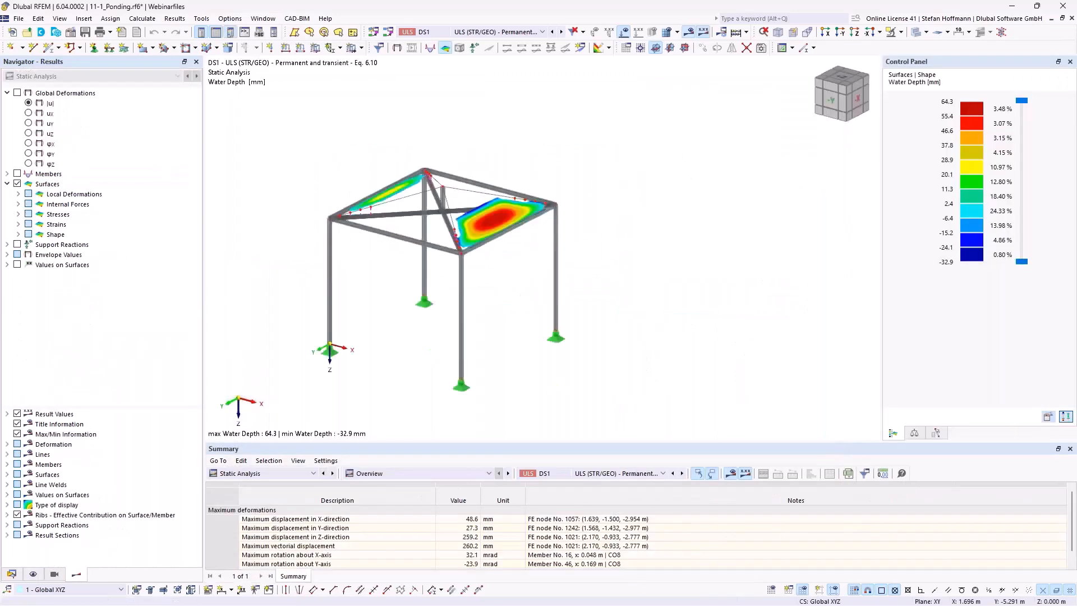
left_click(496, 33)
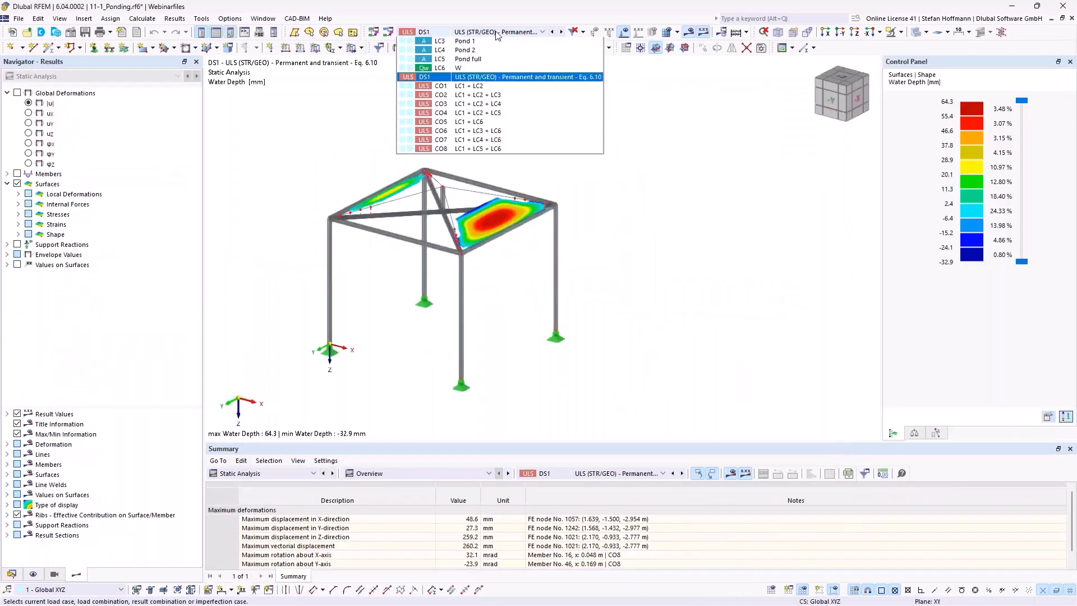
left_click(477, 95)
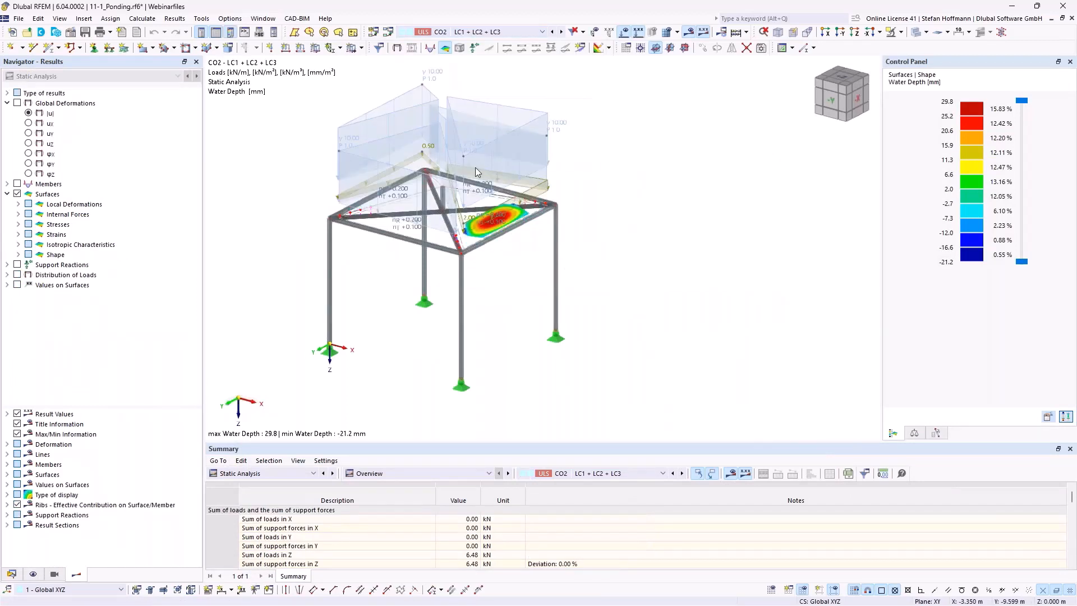
middle_click_drag(475, 169, 523, 190)
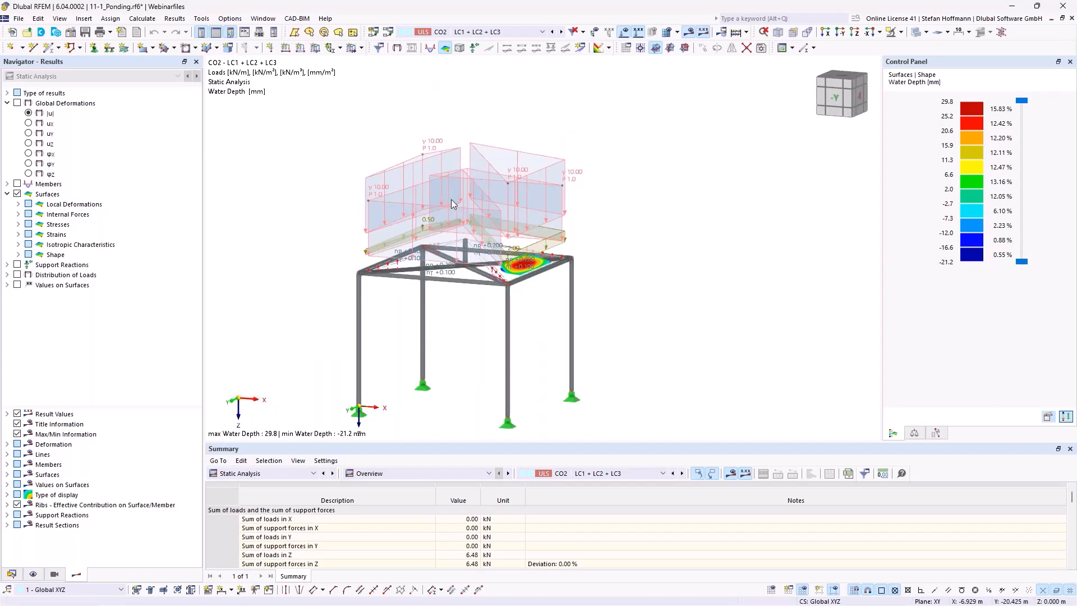
middle_click_drag(476, 176, 484, 141)
middle_click_drag(485, 141, 489, 164, "ctrl")
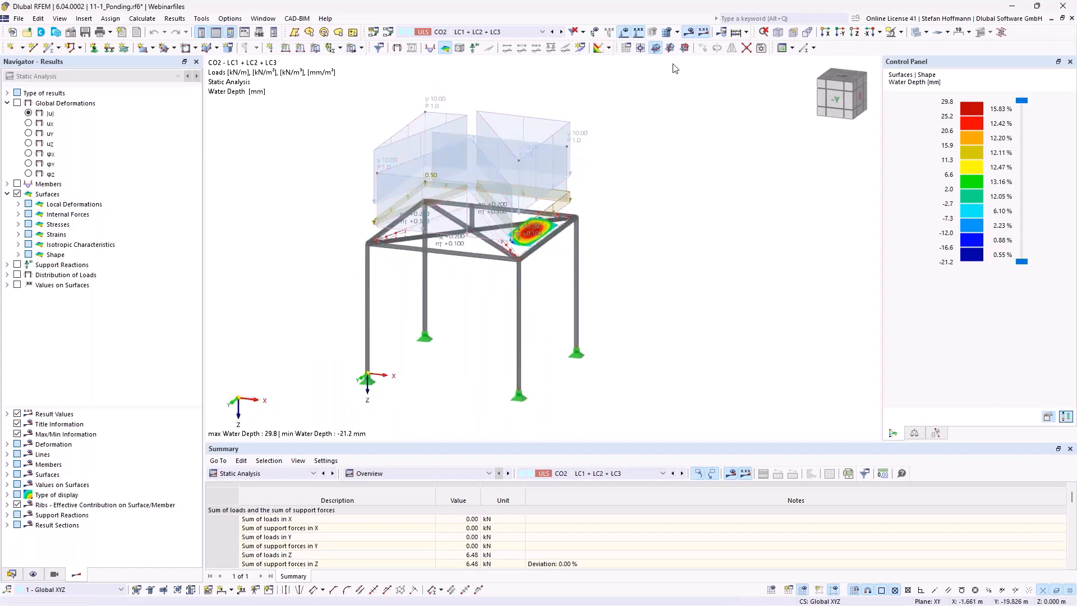
- Hide the loads and display CO2's water depth on the deformed shape of the canopy
left_click(623, 31)
scroll(457, 281, "up", 1)
scroll(457, 281, "up", 1)
middle_click_drag(457, 281, 471, 231)
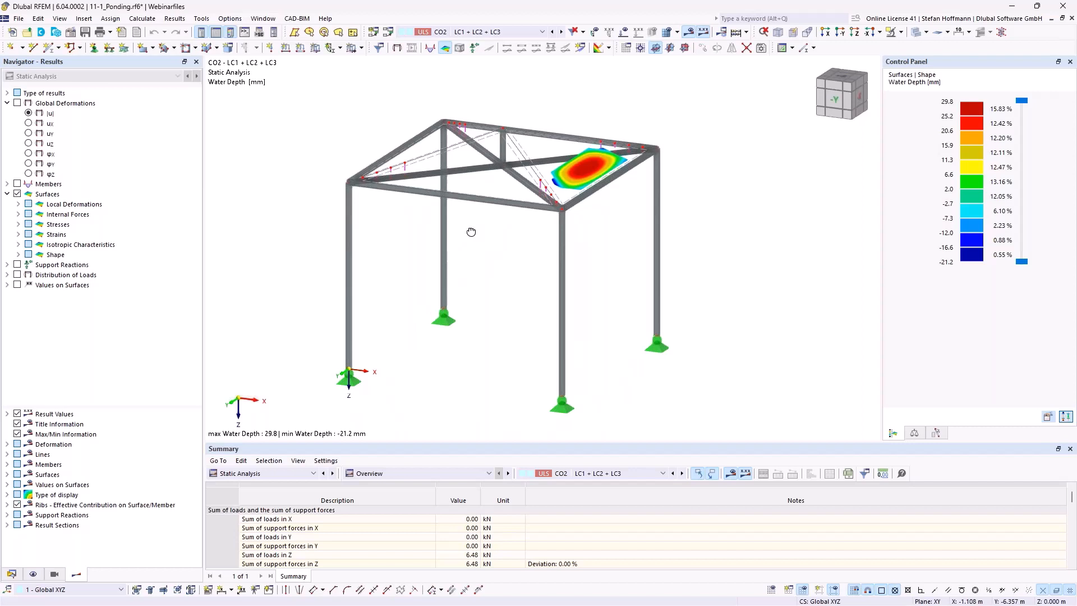
left_click(947, 32)
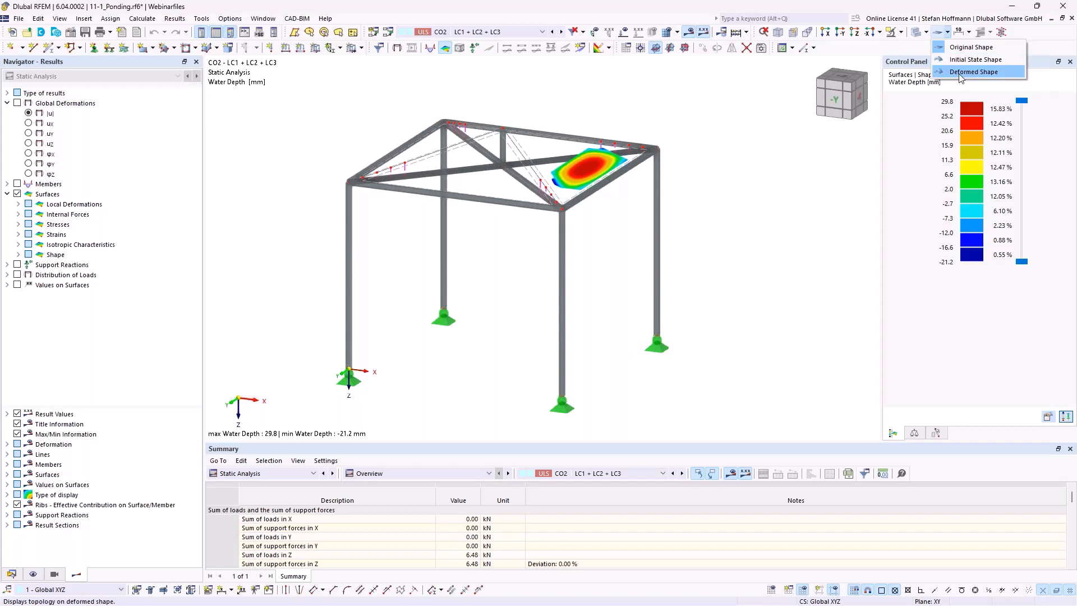
left_click(972, 71)
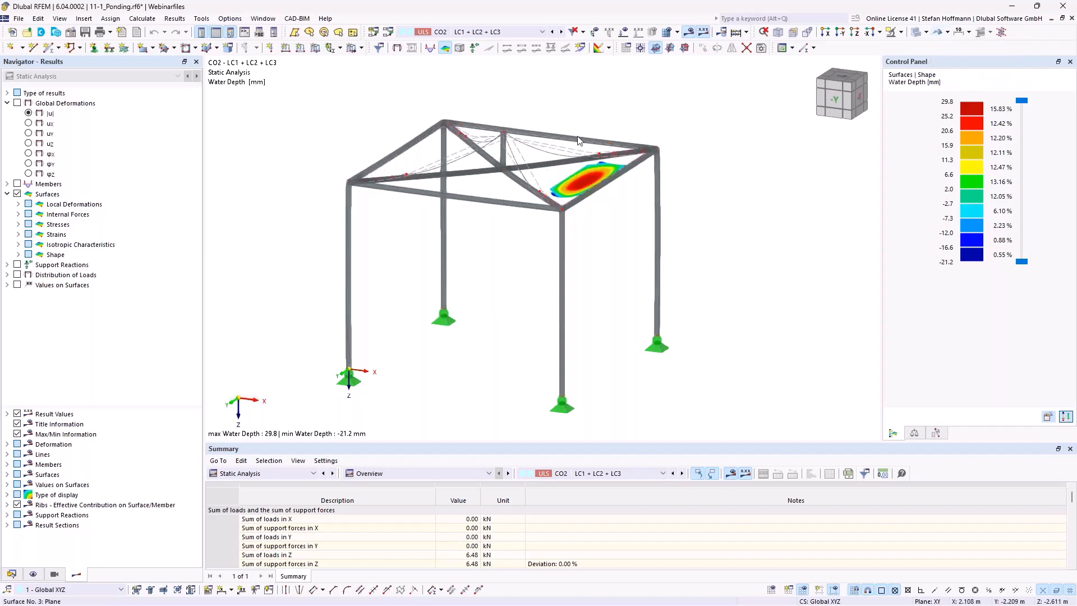
- Switch to load combination CO1 and display the Contour Lines result of the surface shape
left_click(522, 32)
left_click(518, 105)
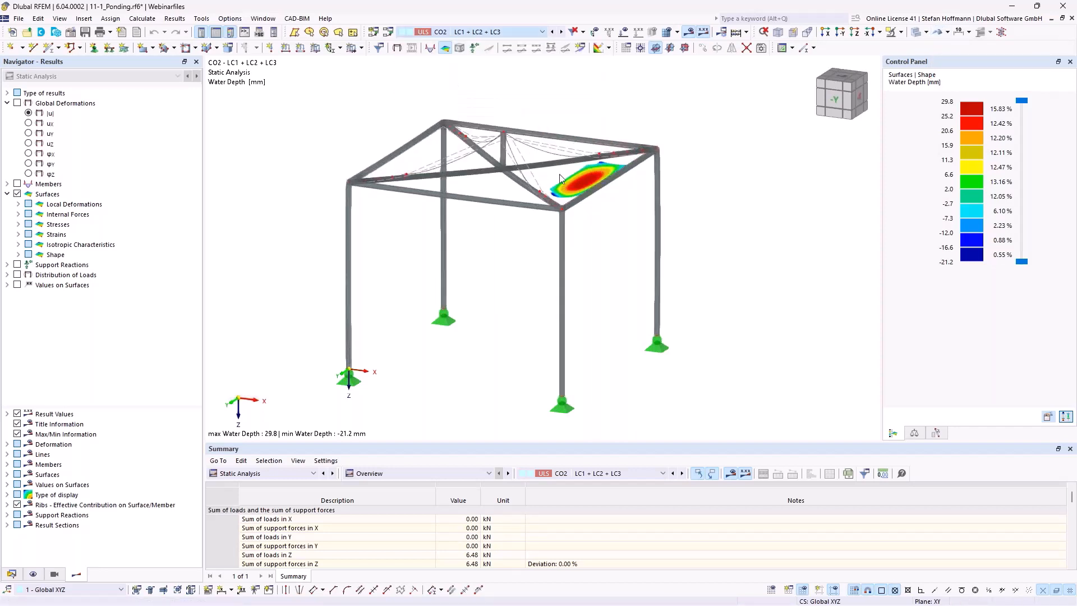
middle_click_drag(517, 201, 487, 225)
middle_click_drag(487, 225, 497, 189, "ctrl")
scroll(476, 223, "up", 2)
scroll(498, 189, "up", 2)
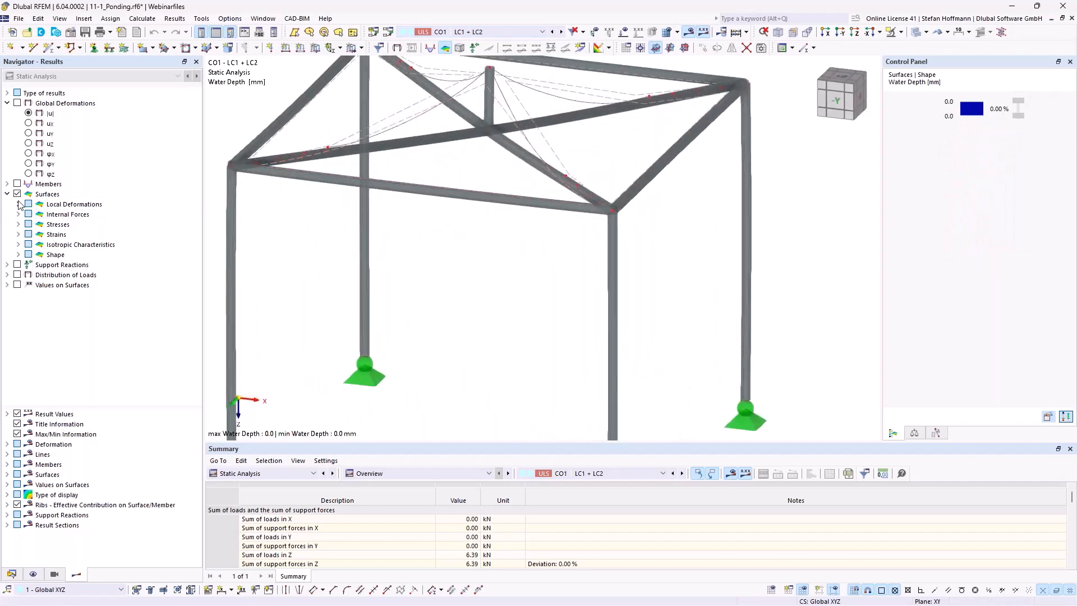
left_click(18, 255)
left_click(40, 264)
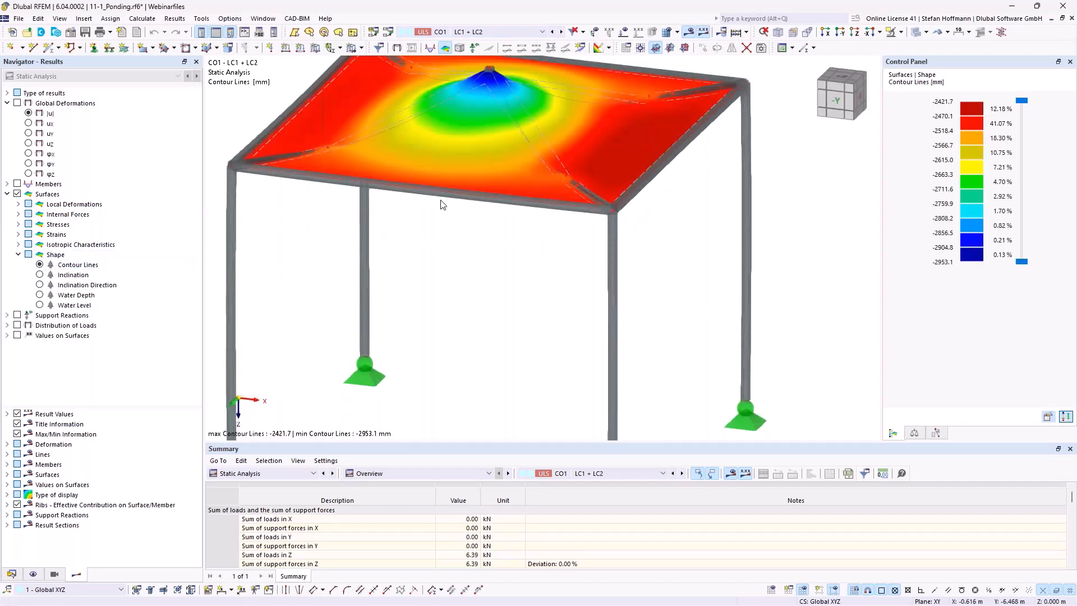
- Inspect CO1's membrane contour lines and sagging roof area from the side and from above, toggling the load display on and off
middle_click_drag(448, 239, 471, 226, "ctrl")
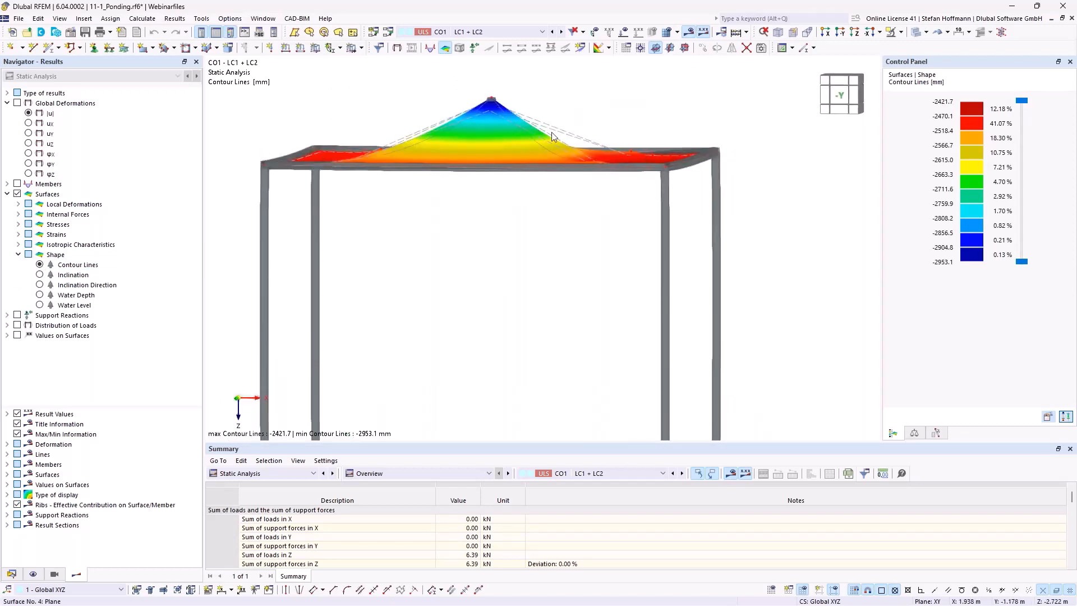
middle_click_drag(551, 132, 593, 265, "ctrl")
left_click(623, 32)
left_click(624, 32)
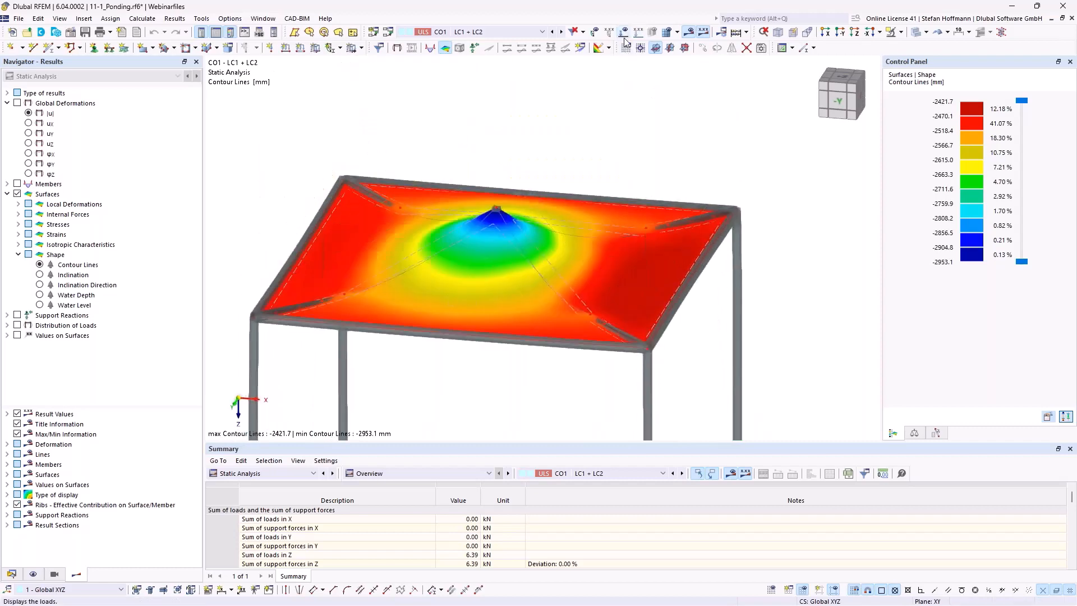
middle_click_drag(607, 317, 620, 264, "ctrl")
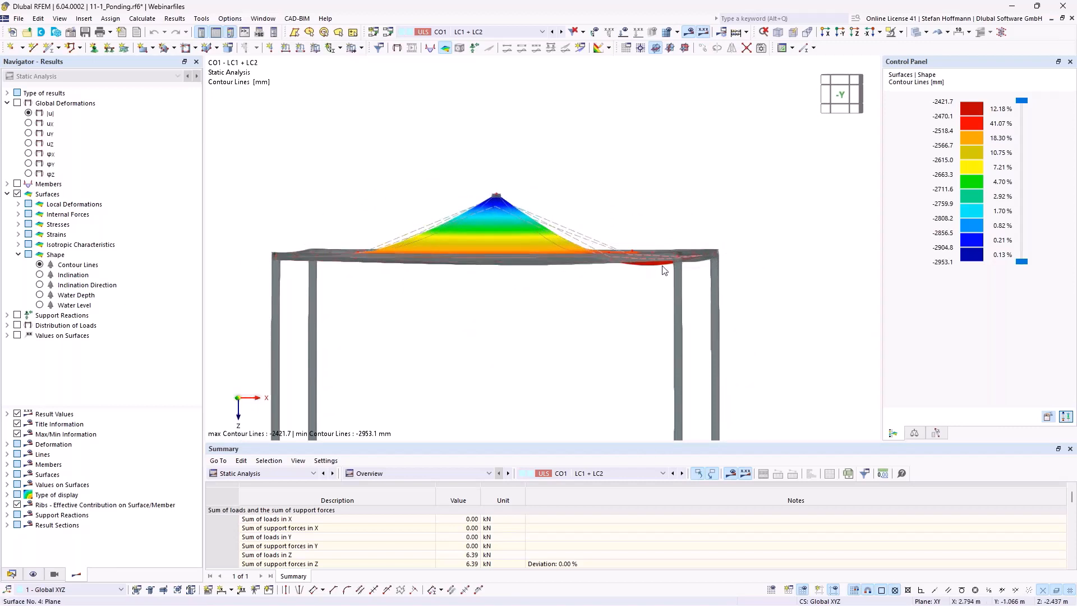
mouse_move(677, 257)
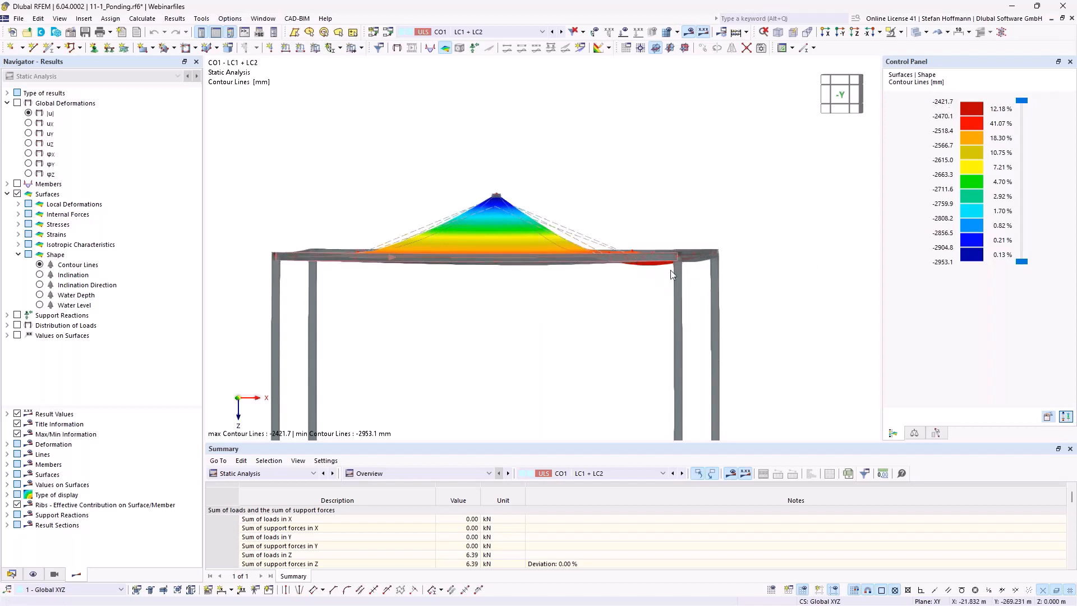
middle_click_drag(648, 272, 624, 244, "ctrl")
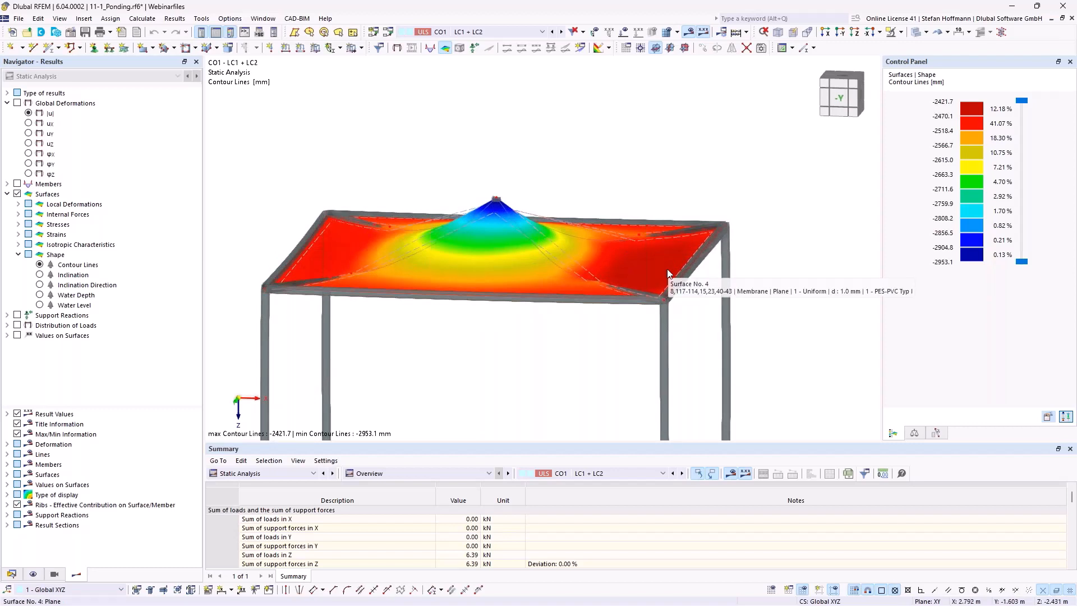
middle_click_drag(526, 275, 617, 168, "ctrl")
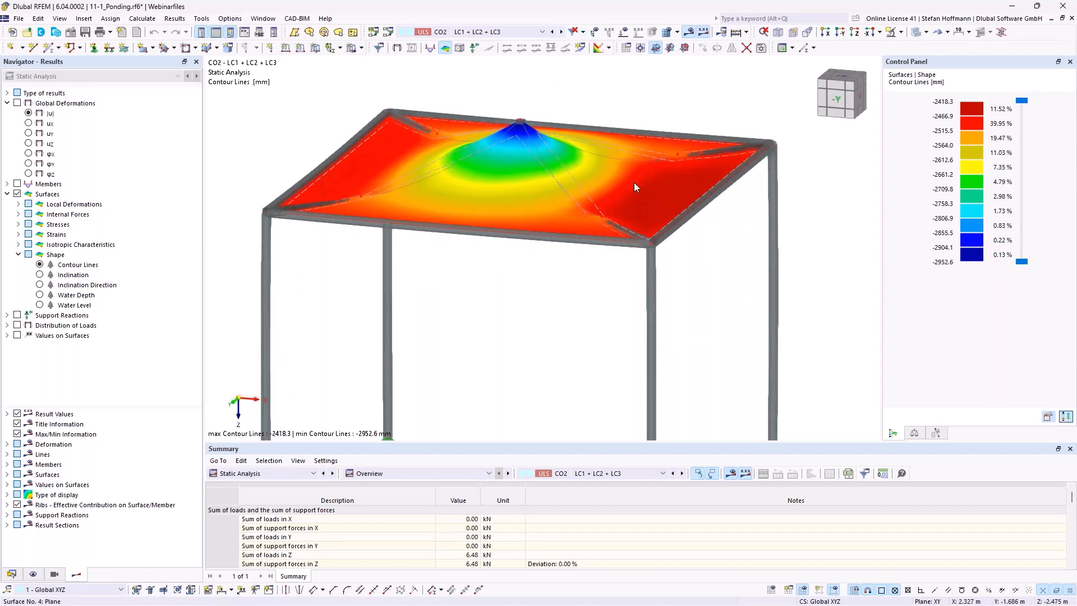
- Display CO2's Water Depth and Water Level shape results, then inspect the pond from the side and check the sum of loads in Z
left_click(41, 296)
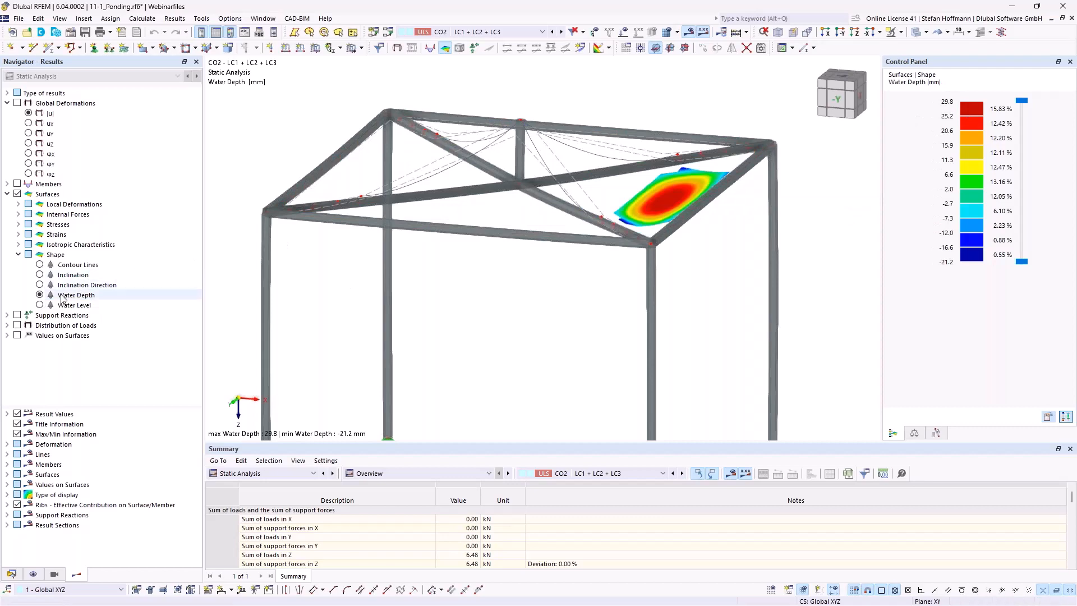
left_click(40, 305)
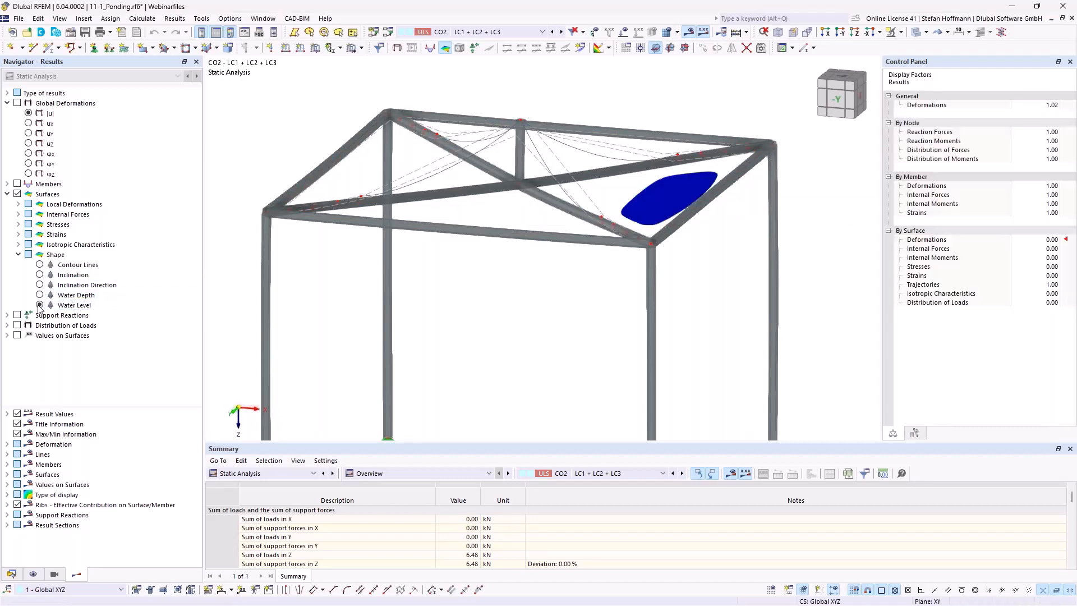
middle_click_drag(479, 277, 511, 238, "ctrl")
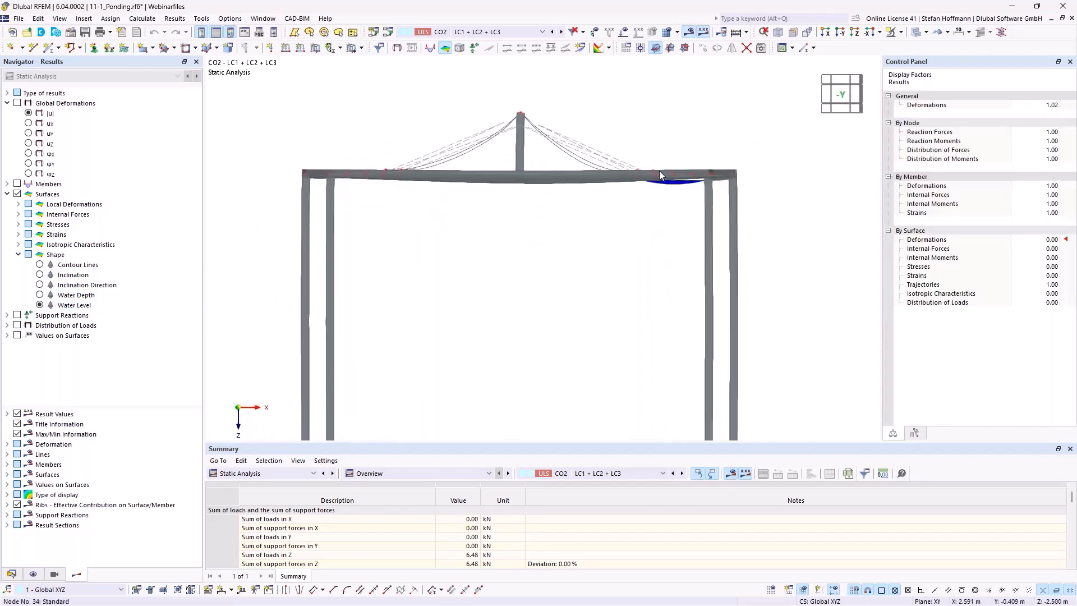
scroll(661, 171, "up", 5)
scroll(665, 149, "down", 5)
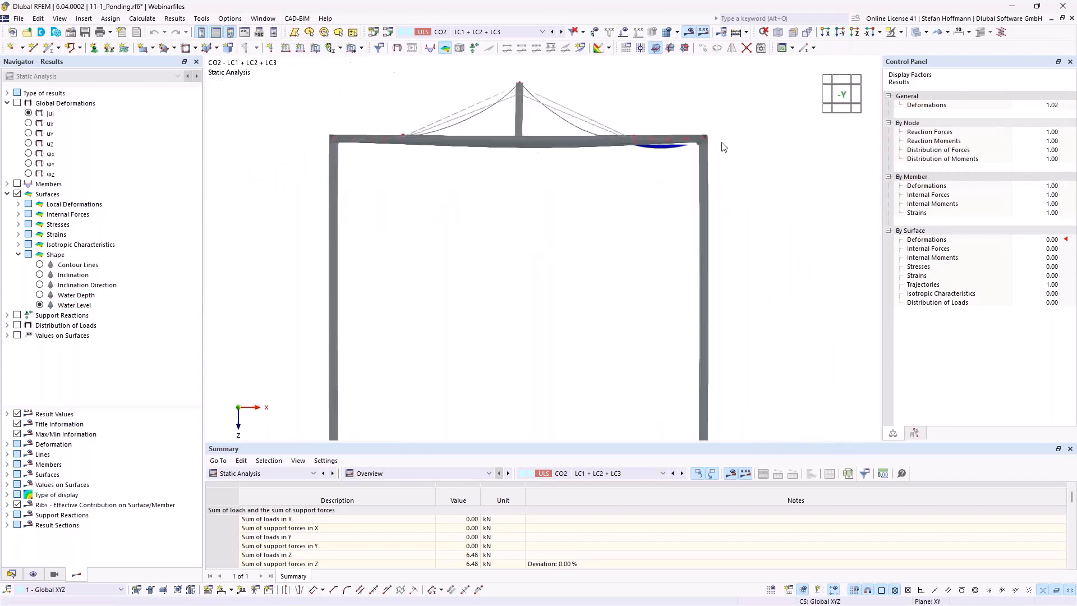
scroll(666, 149, "up", 6)
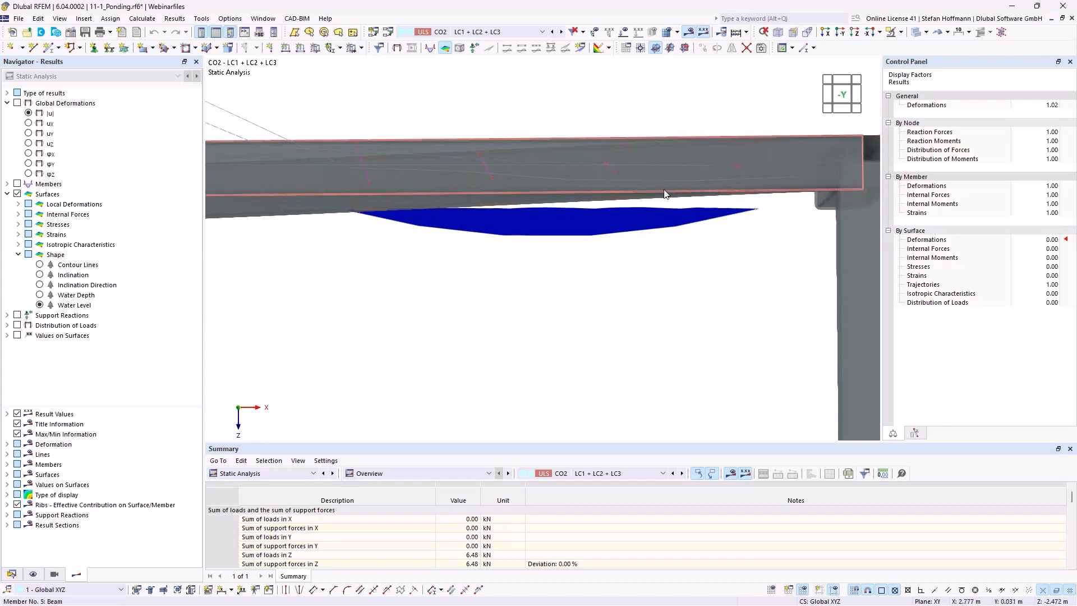
scroll(663, 204, "down", 3)
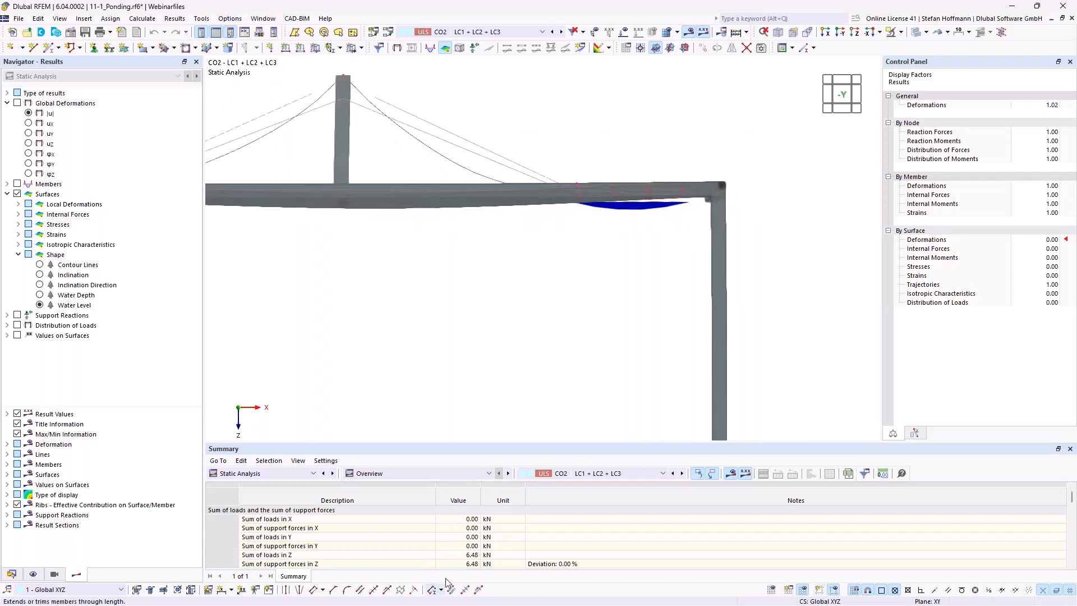
left_click(462, 555)
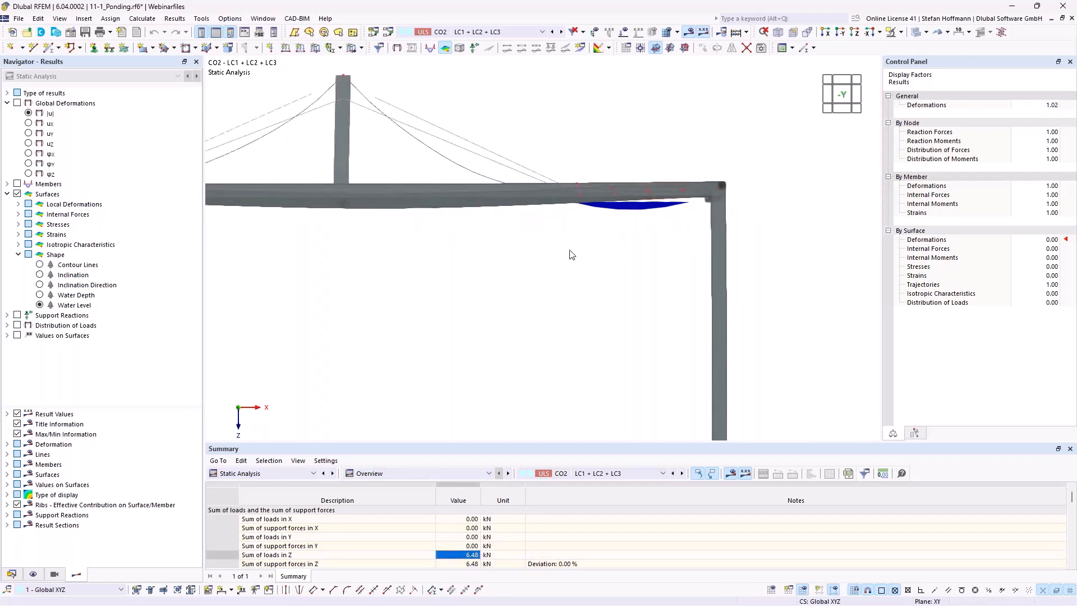
- Display the local pz load distribution from RWIND and ponding on the canopy surface for CO2
middle_click_drag(570, 254, 527, 320, "ctrl")
left_click(7, 325)
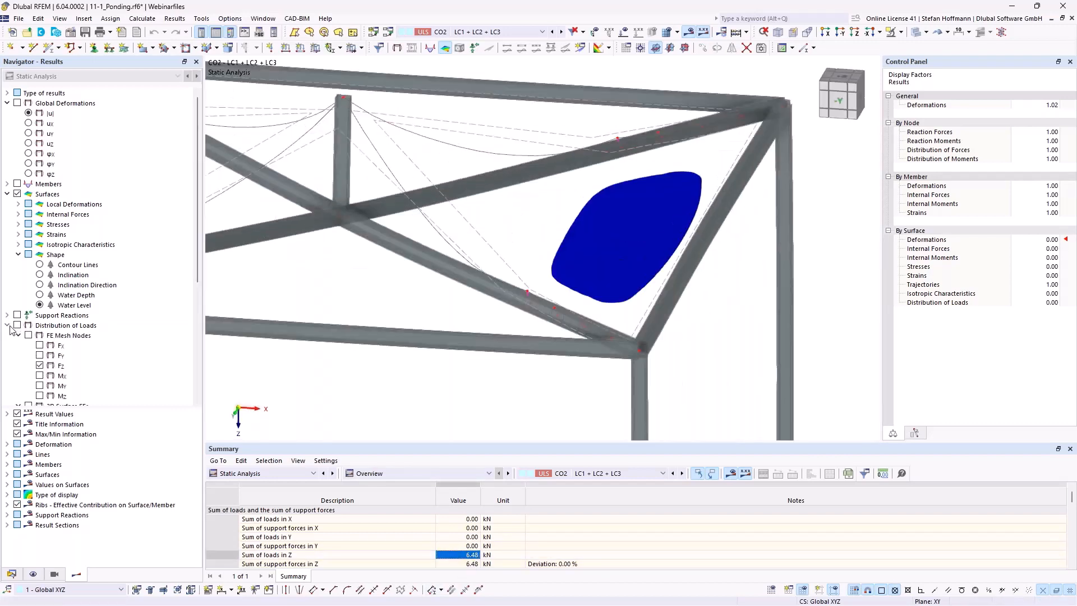
scroll(69, 247, "down", 3)
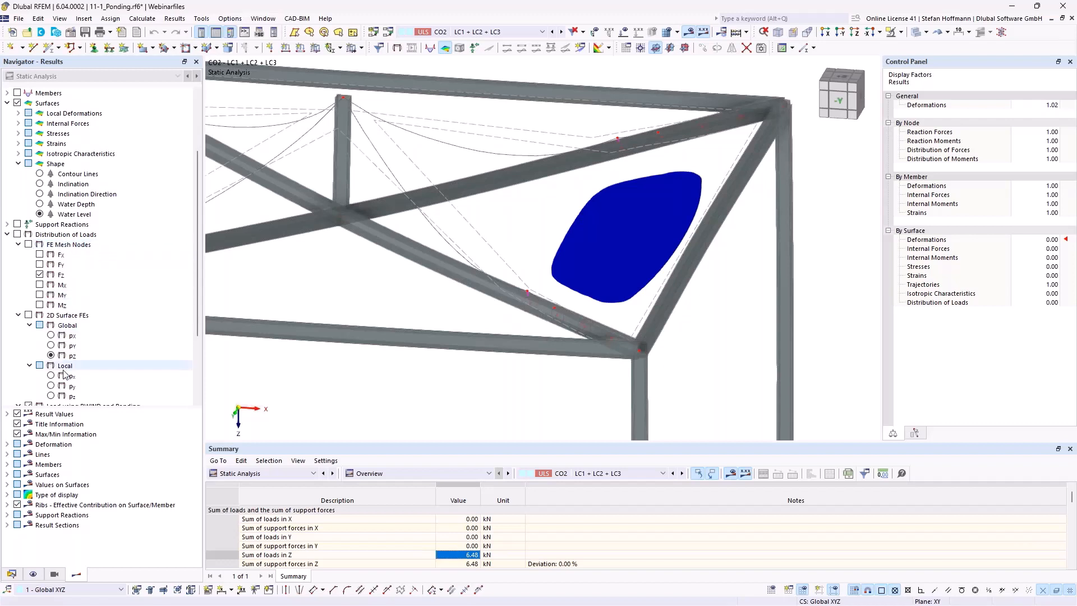
scroll(106, 306, "down", 3)
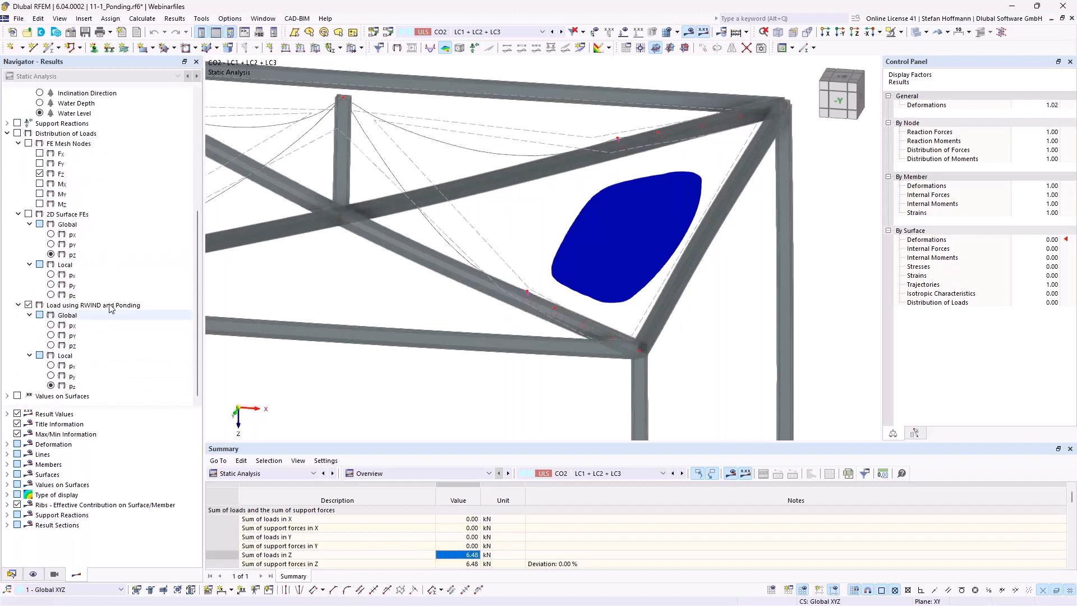
left_click(56, 385)
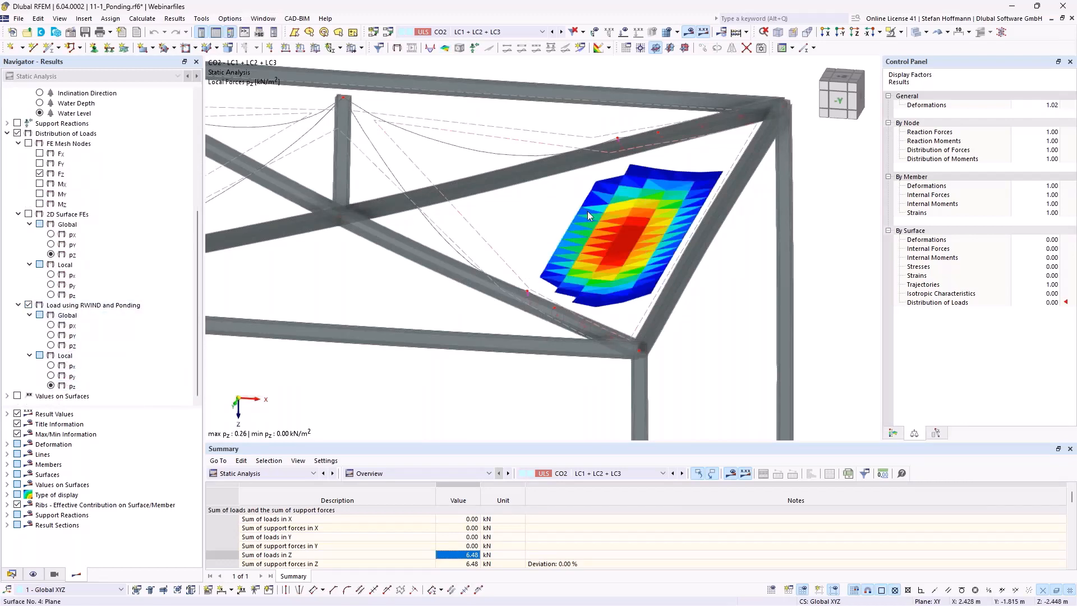
scroll(587, 214, "down", 3)
scroll(586, 219, "up", 1)
middle_click_drag(573, 238, 655, 248)
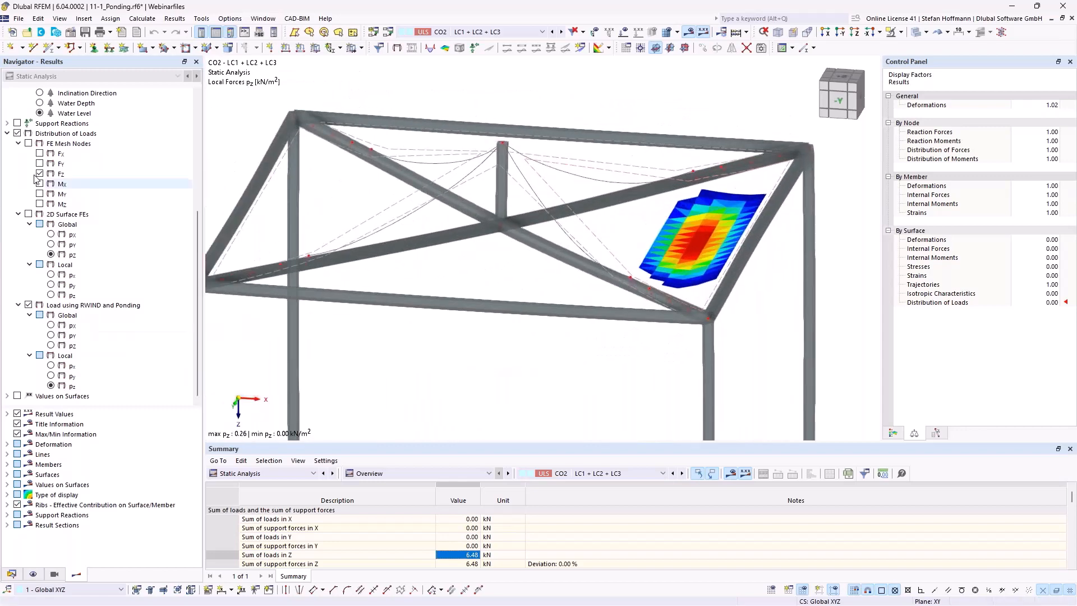
- Hide the distribution of loads and view the membrane's Water Depth result for load combination CO4
left_click(17, 133)
scroll(34, 168, "up", 5)
left_click(40, 254)
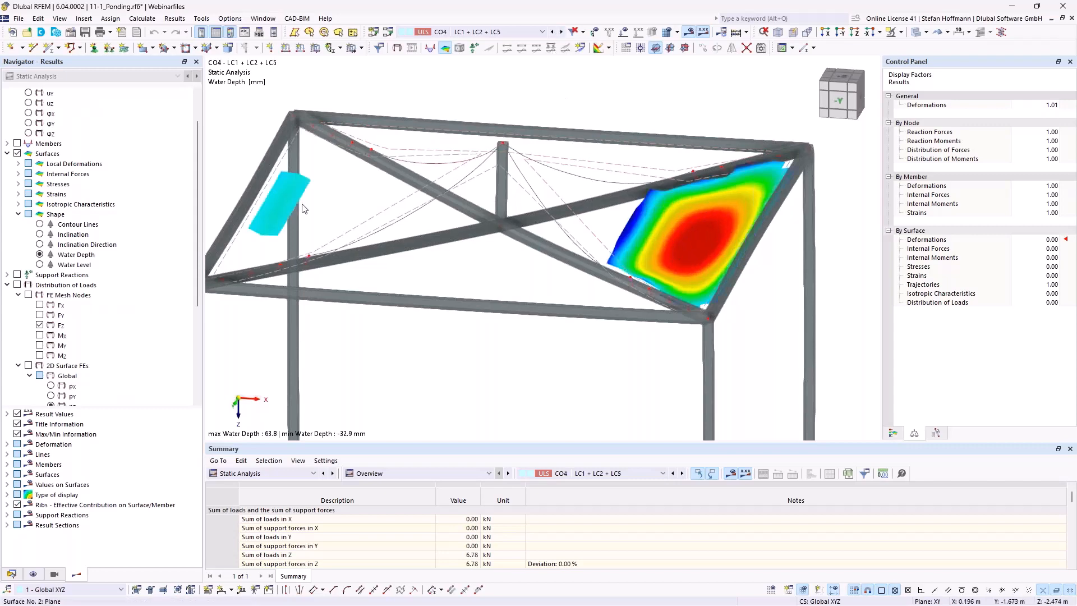
middle_click_drag(656, 294, 663, 250, "ctrl")
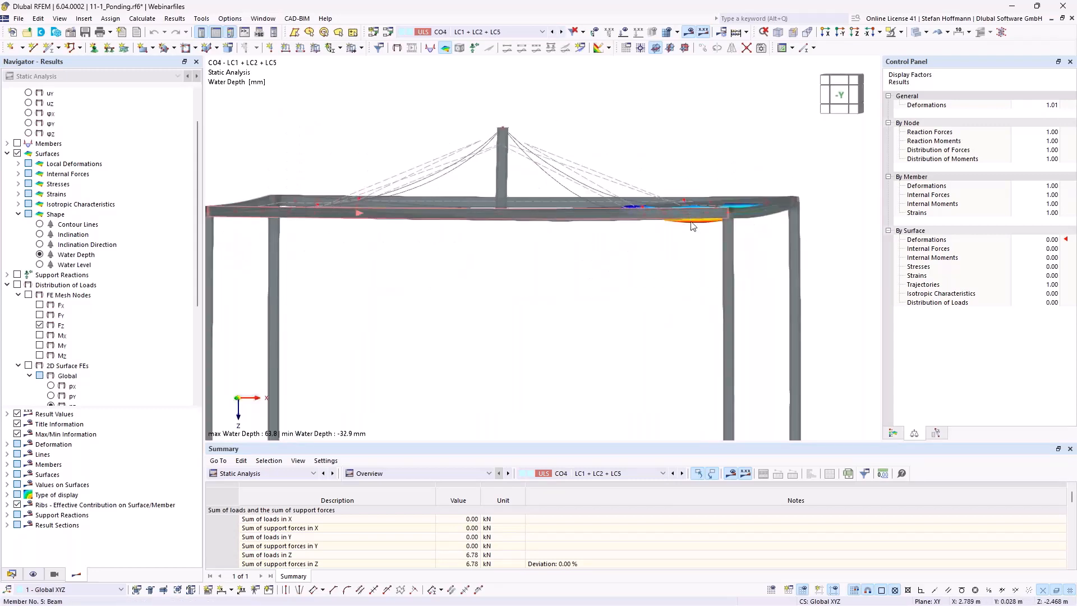
- Display CO4's Water Level result and inspect the ponding area near the canopy corner from the side and from above
left_click(74, 264)
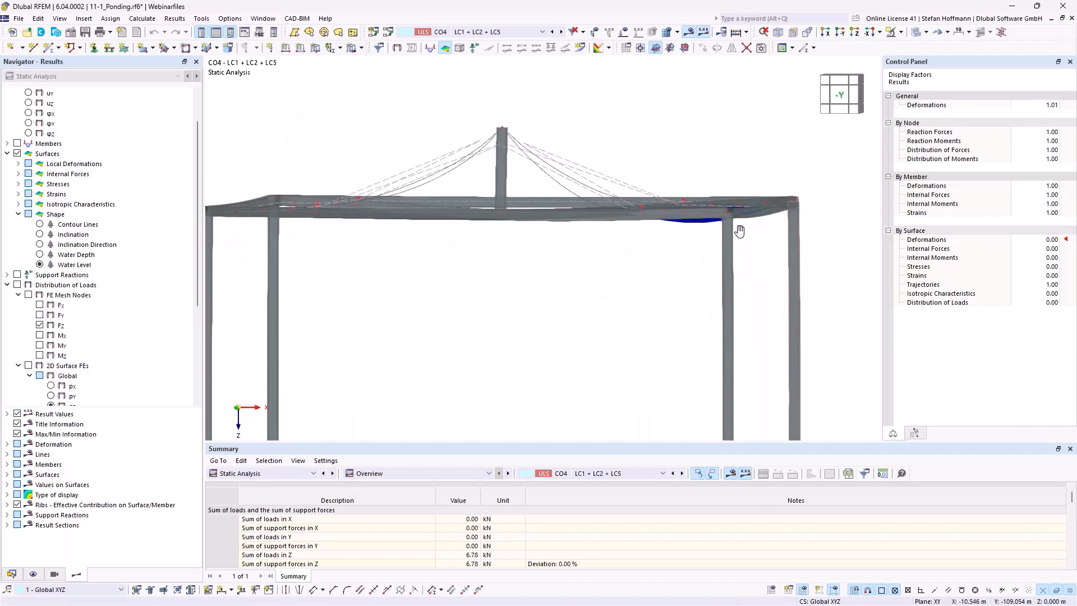
middle_click_drag(673, 233, 603, 240)
scroll(645, 213, "up", 5)
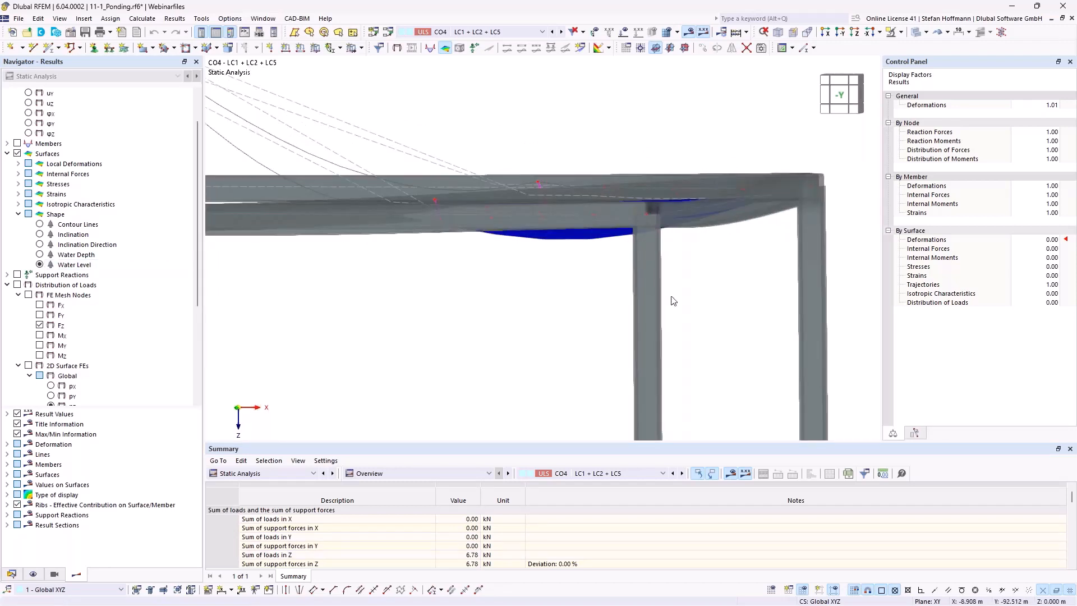
mouse_move(668, 224)
middle_mouse_down("ctrl")
mouse_move(670, 247)
mouse_move(688, 221)
middle_mouse_up("ctrl")
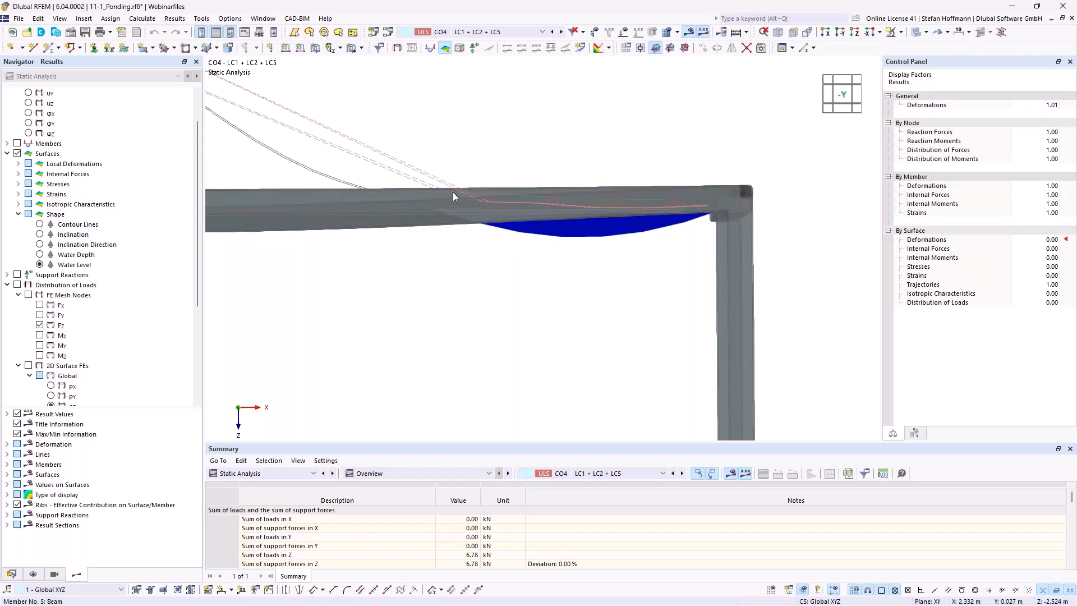
middle_click_drag(452, 194, 744, 268, "ctrl")
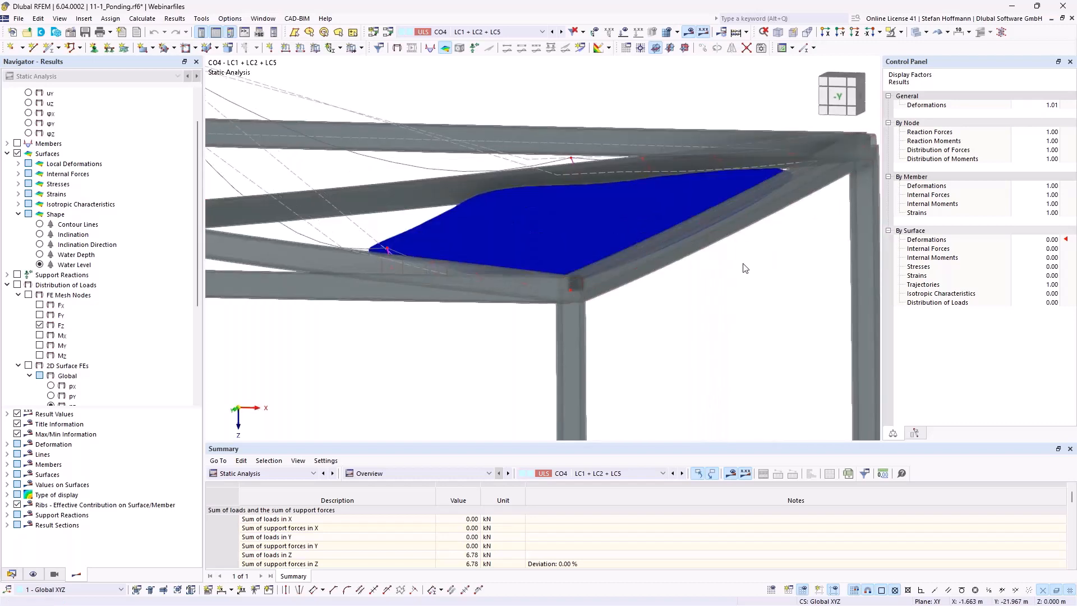
- Switch the model to wireframe display and examine CO4's water level in side view and across the whole canopy
left_click(919, 35)
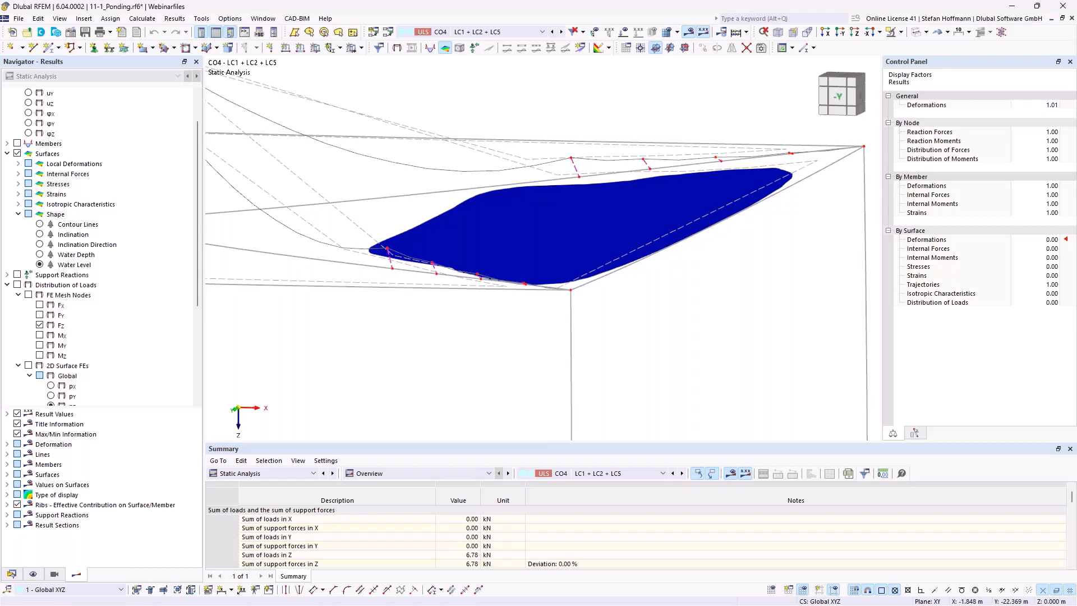
middle_click_drag(744, 246, 729, 220, "ctrl")
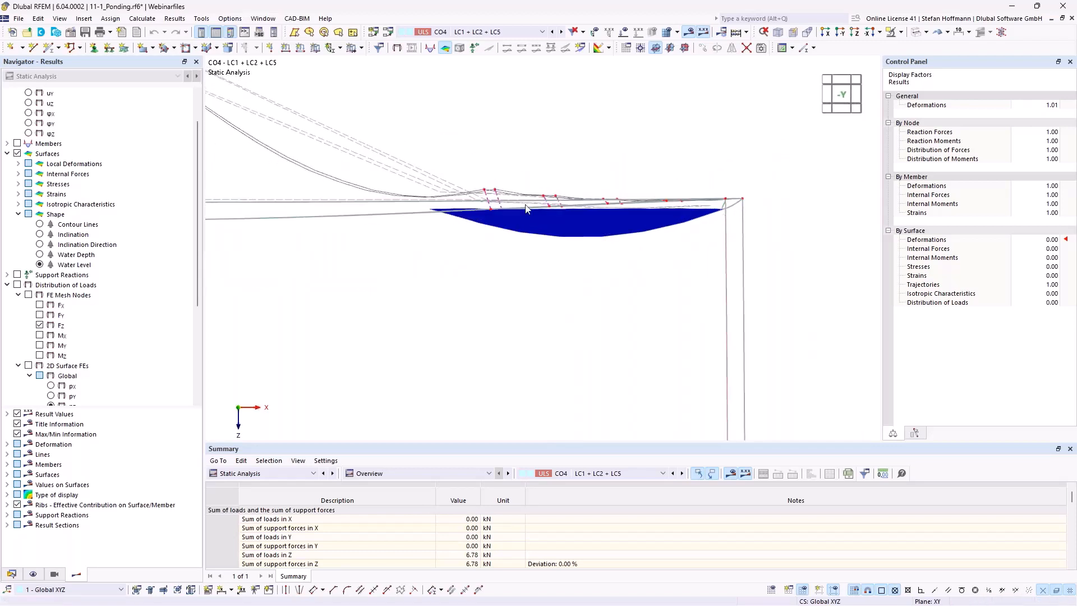
middle_click_drag(523, 213, 583, 231, "ctrl")
scroll(519, 229, "down", 5)
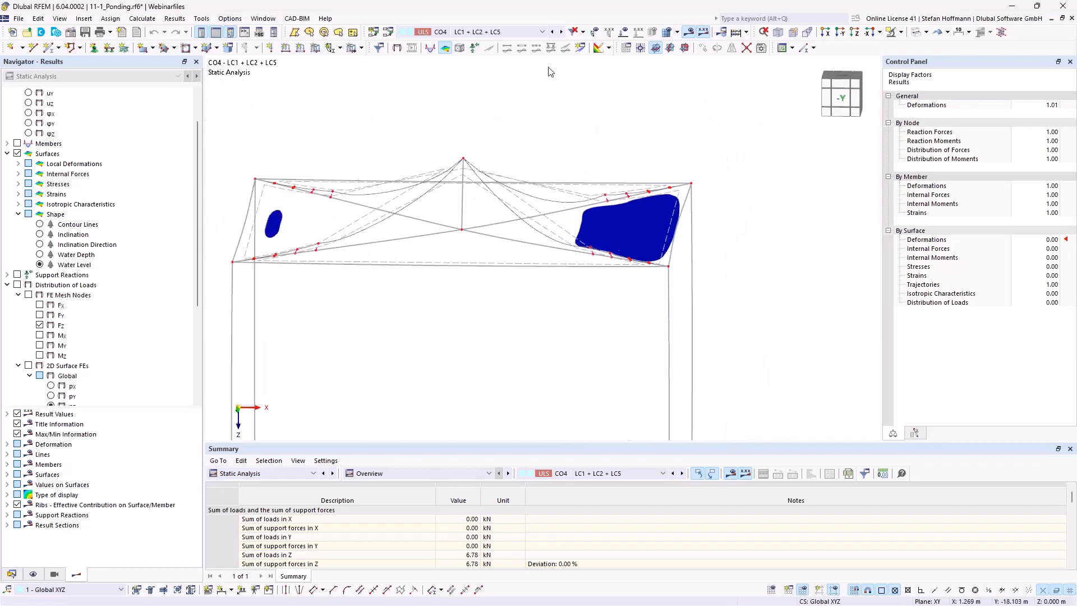
- Step through load combinations CO5, CO6, CO7 and CO8 to compare their water levels on the membrane
left_click(562, 32)
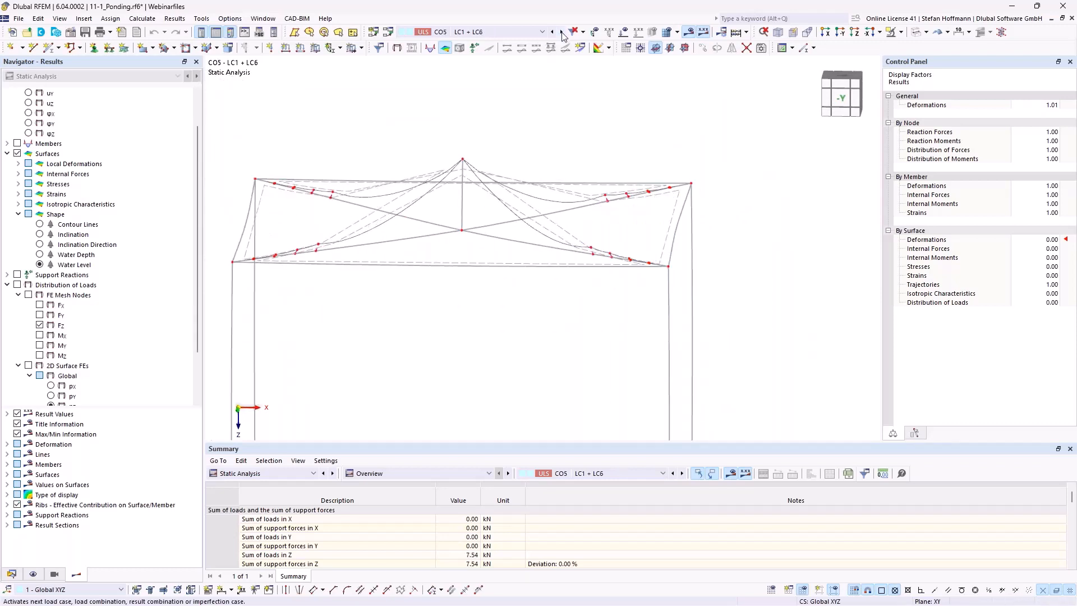
left_click(562, 32)
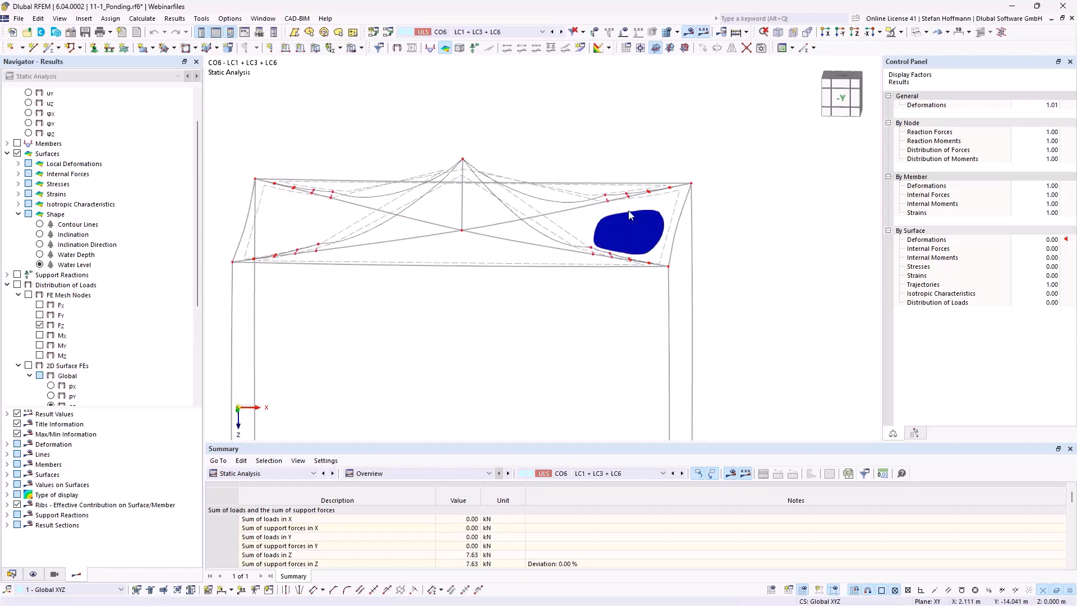
left_click(562, 32)
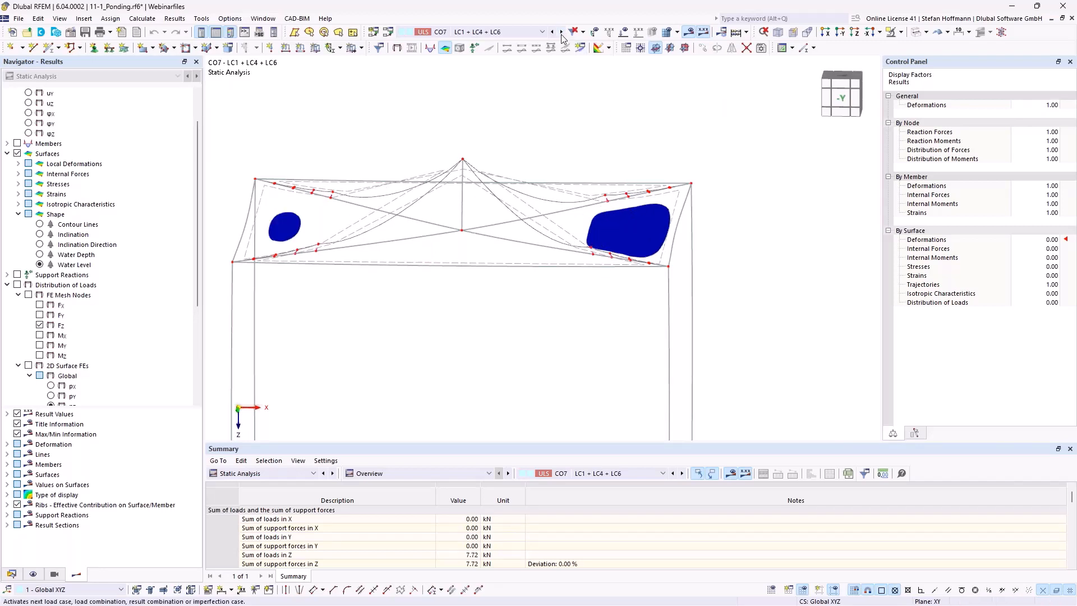
left_click(562, 32)
- Inspect CO8's water level in both ponding areas from above and in side view
middle_click_drag(532, 144, 537, 230)
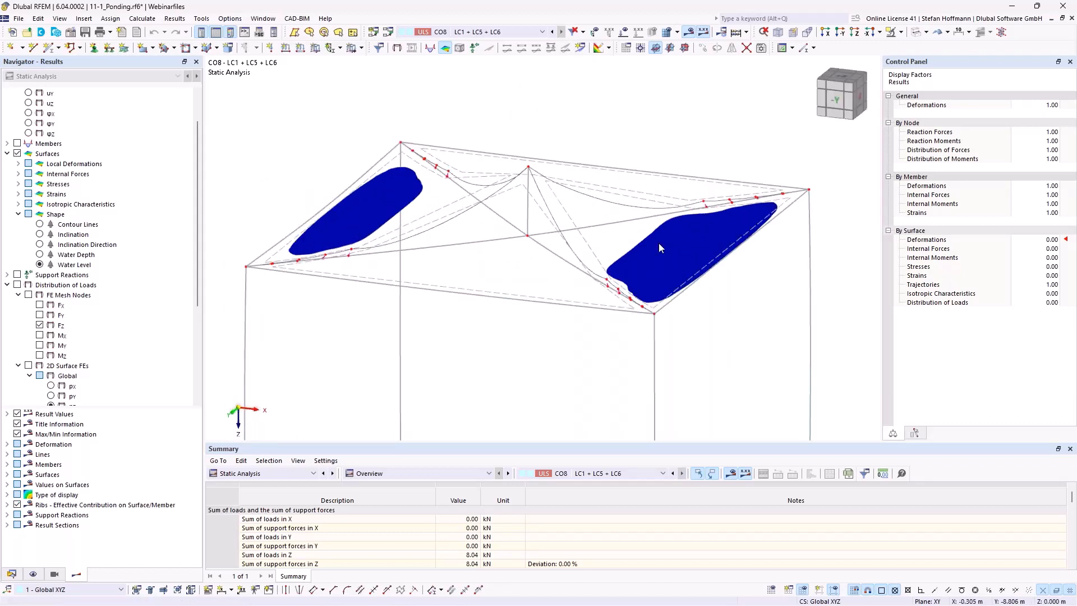
scroll(659, 242, "down", 5)
mouse_move(658, 242)
middle_mouse_down("ctrl")
mouse_move(658, 268)
mouse_move(656, 229)
mouse_move(647, 243)
middle_mouse_up("ctrl")
scroll(659, 268, "up", 3)
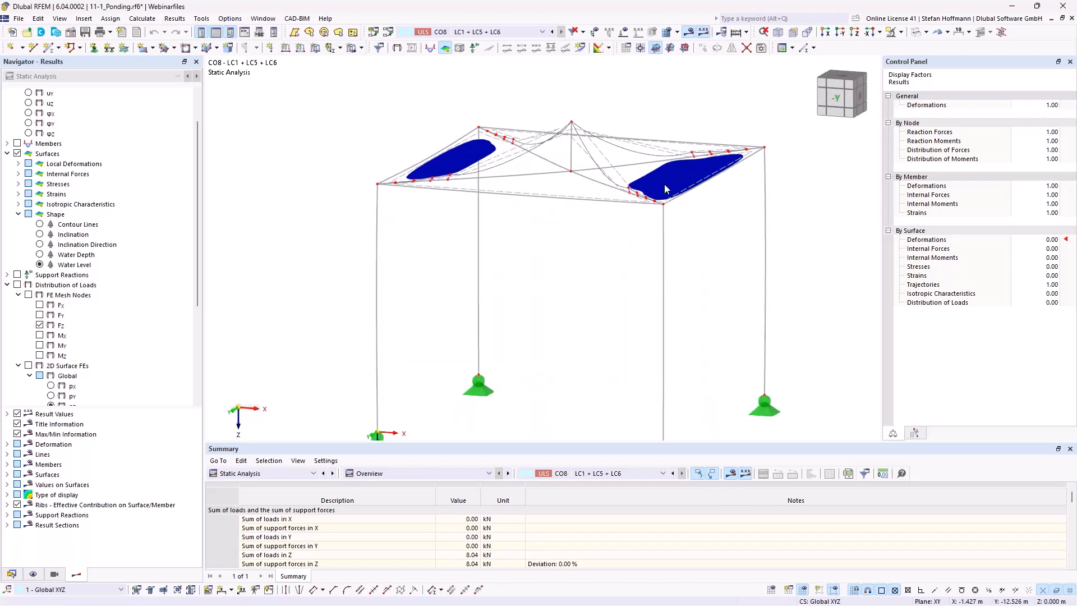
middle_click_drag(695, 203, 707, 228)
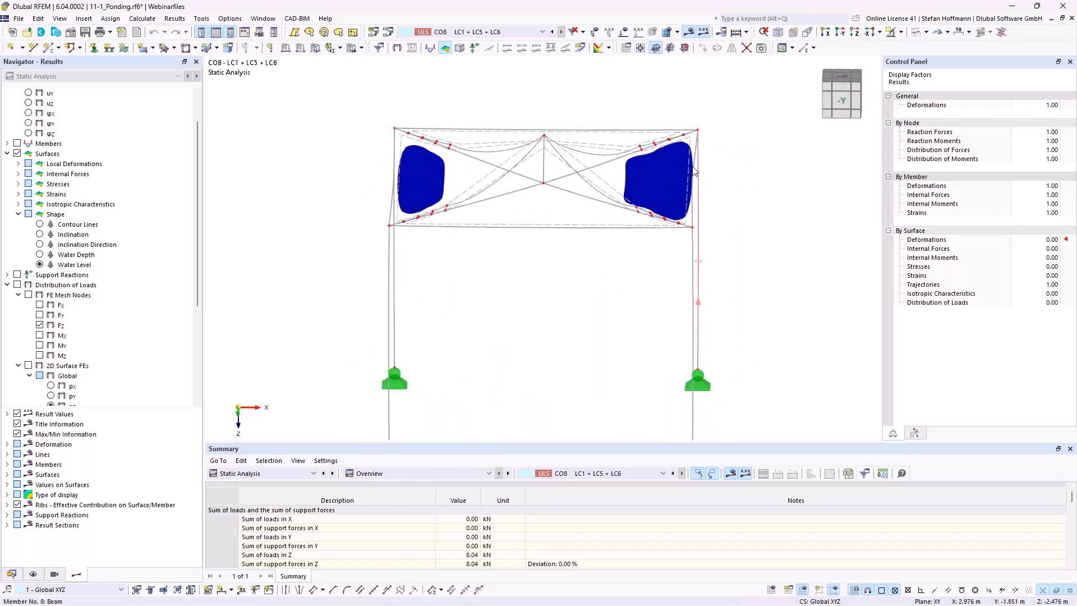
scroll(695, 171, "up", 3)
middle_click_drag(694, 171, 664, 197, "ctrl")
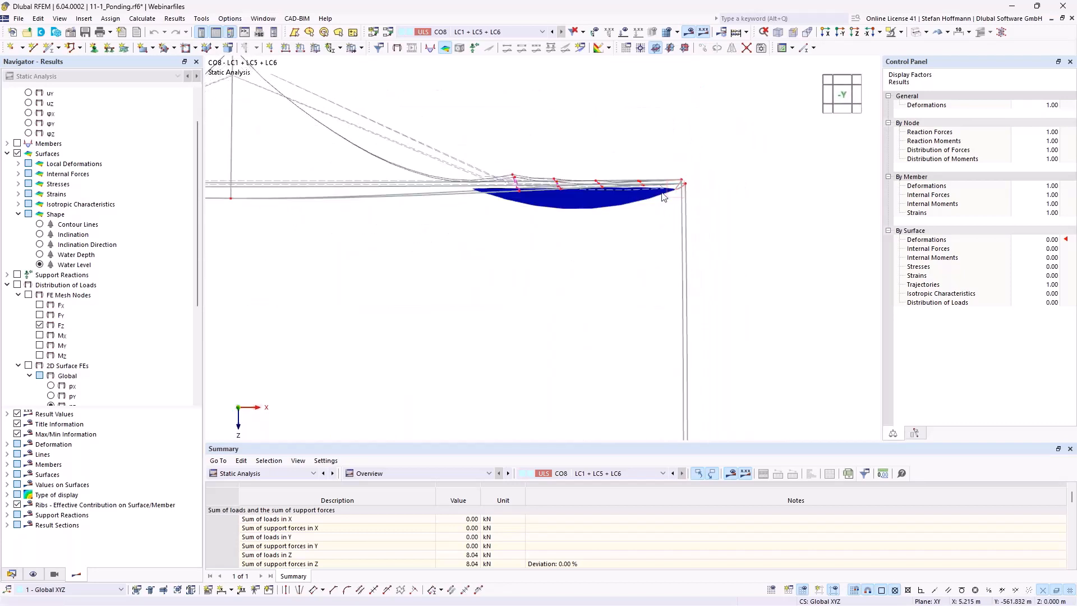
scroll(647, 197, "down", 5)
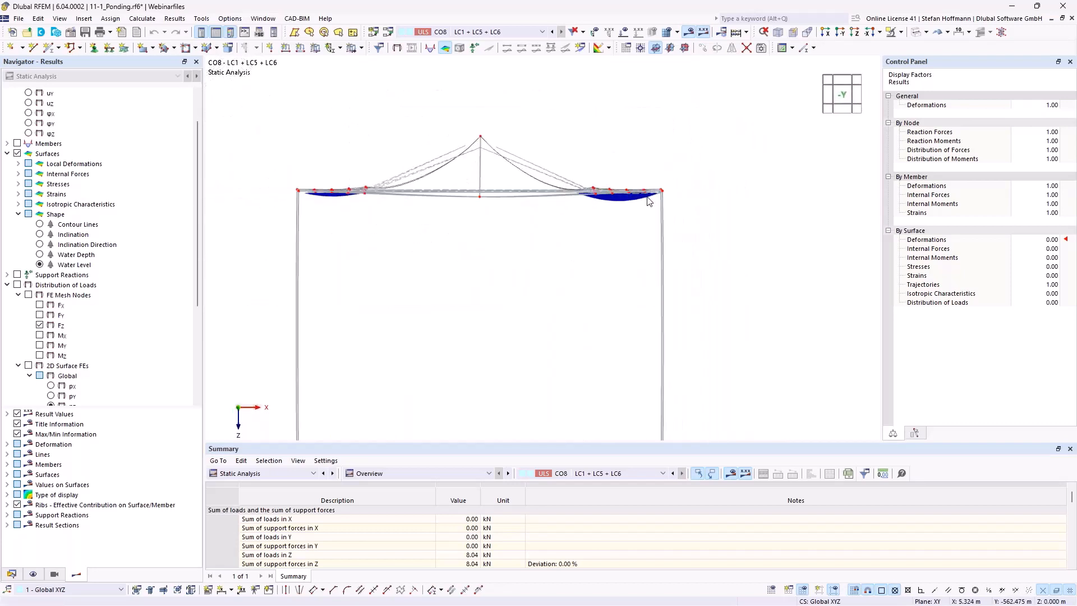
- Close the current model without saving changes and open the model 11-2_Ponding.rf6
left_click(1071, 20)
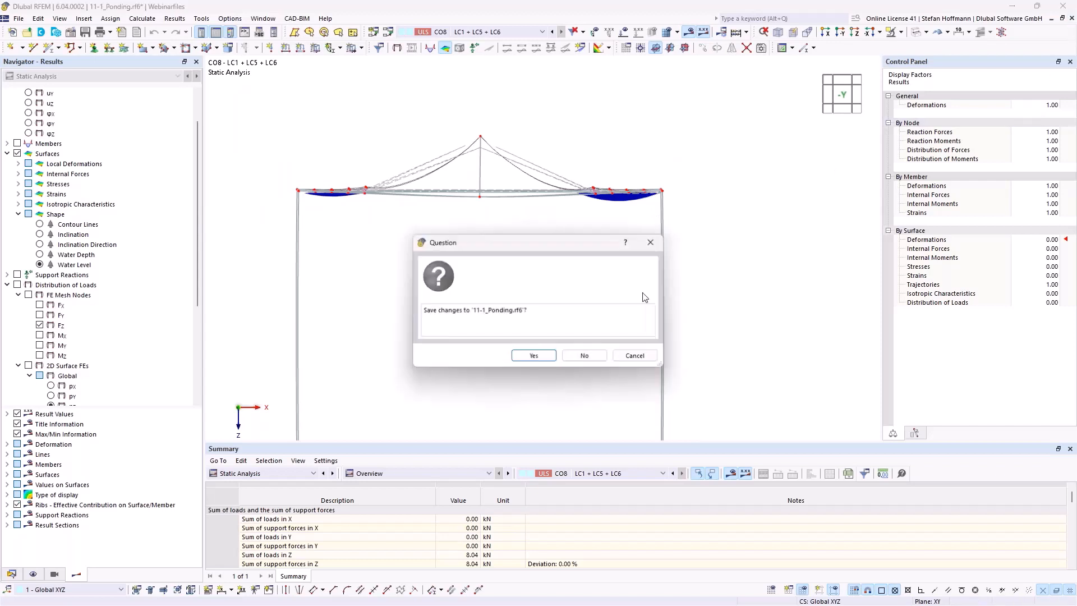
left_click(584, 357)
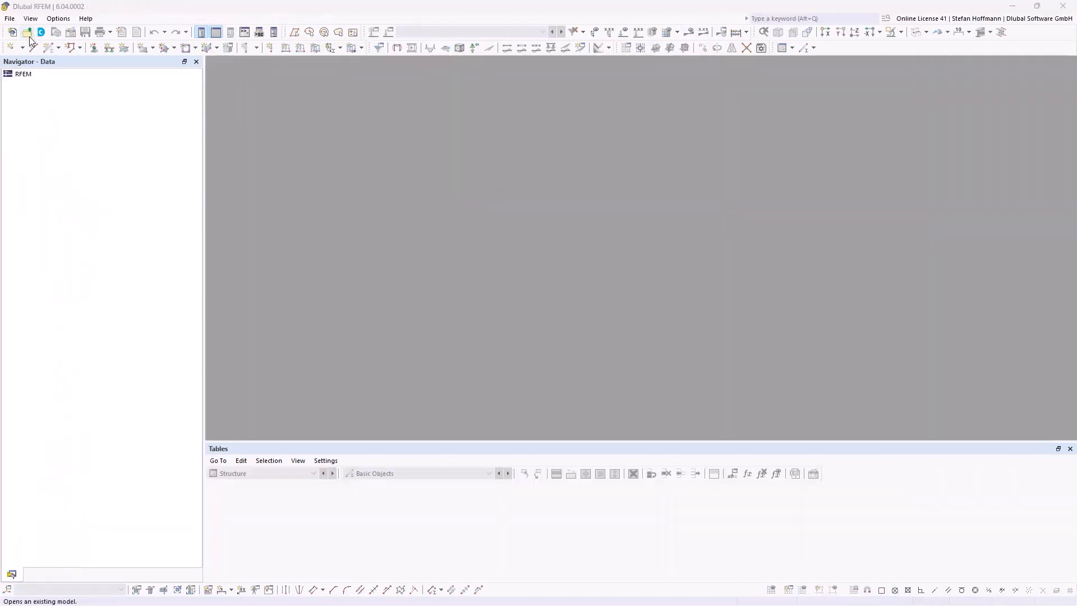
left_click(27, 33)
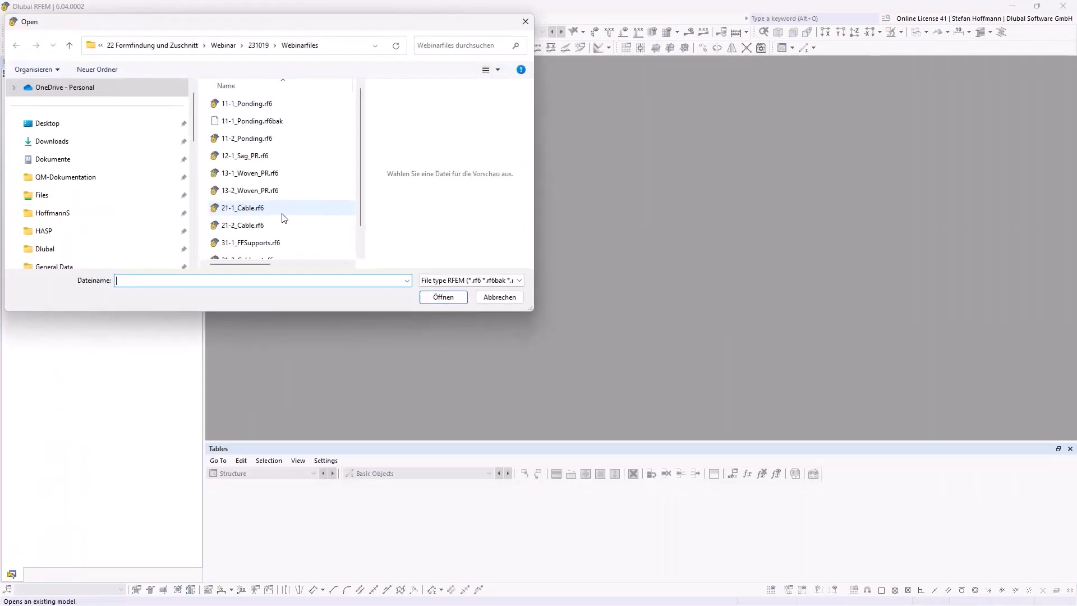
double_click(247, 138)
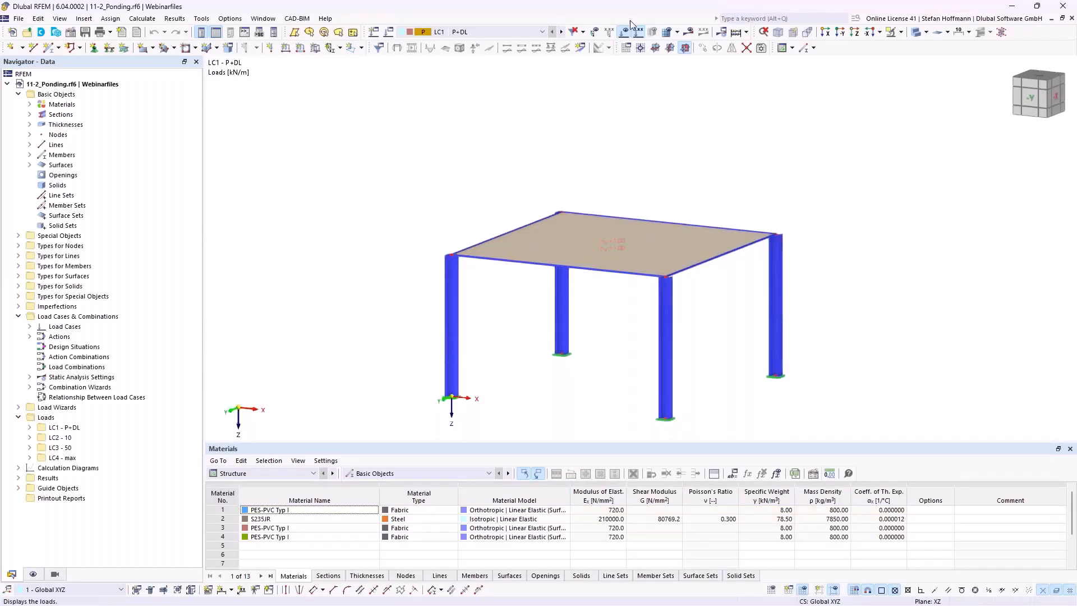
- Calculate load case LC1 and examine the membrane's shape contour lines with the colour scale, in side and oblique view
left_click(693, 36)
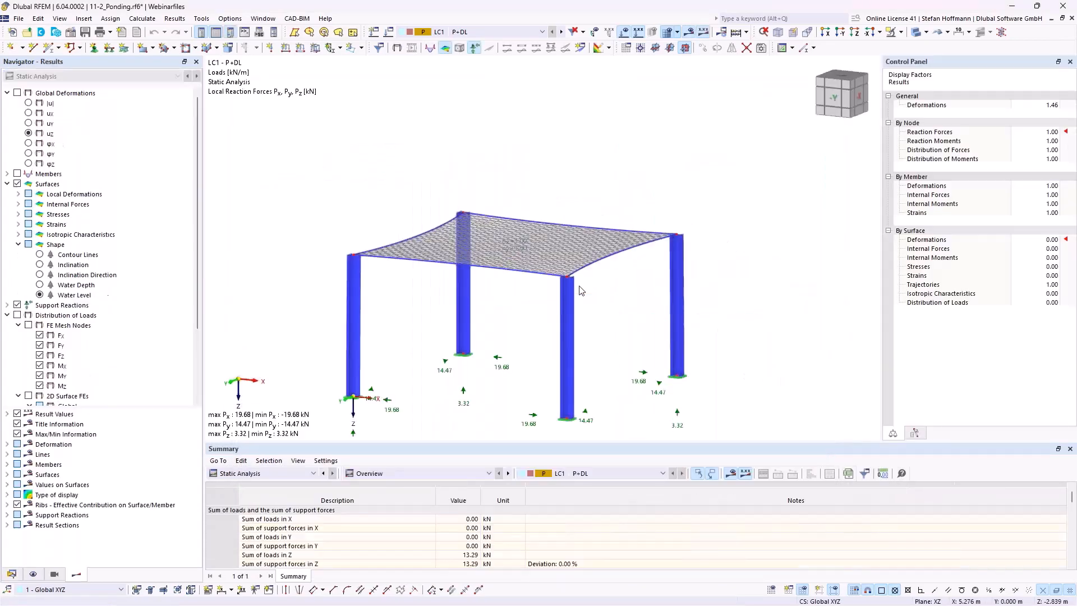
scroll(519, 250, "up", 5)
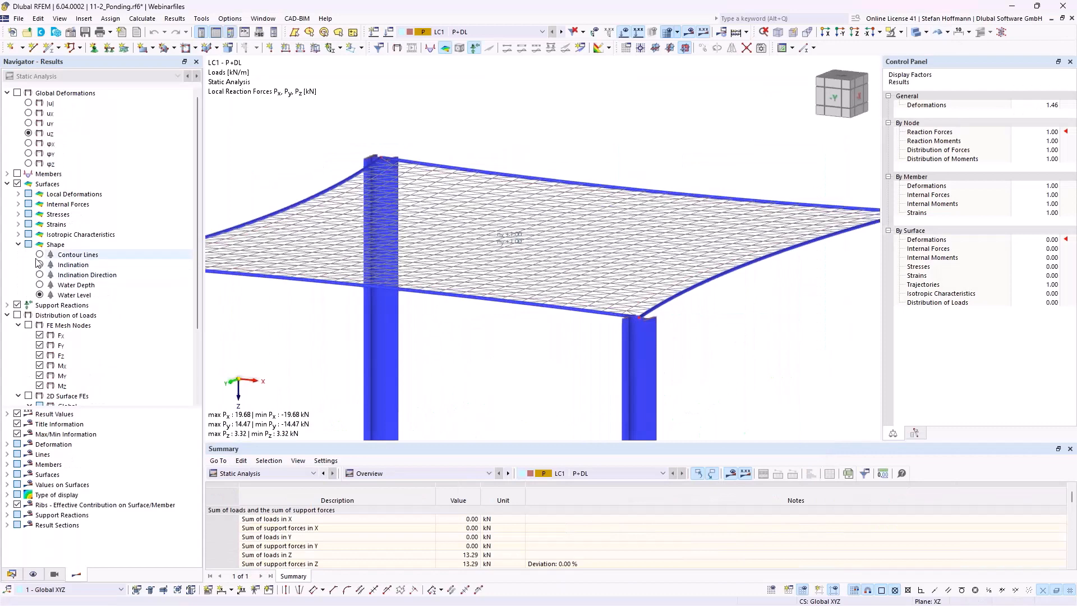
left_click(39, 255)
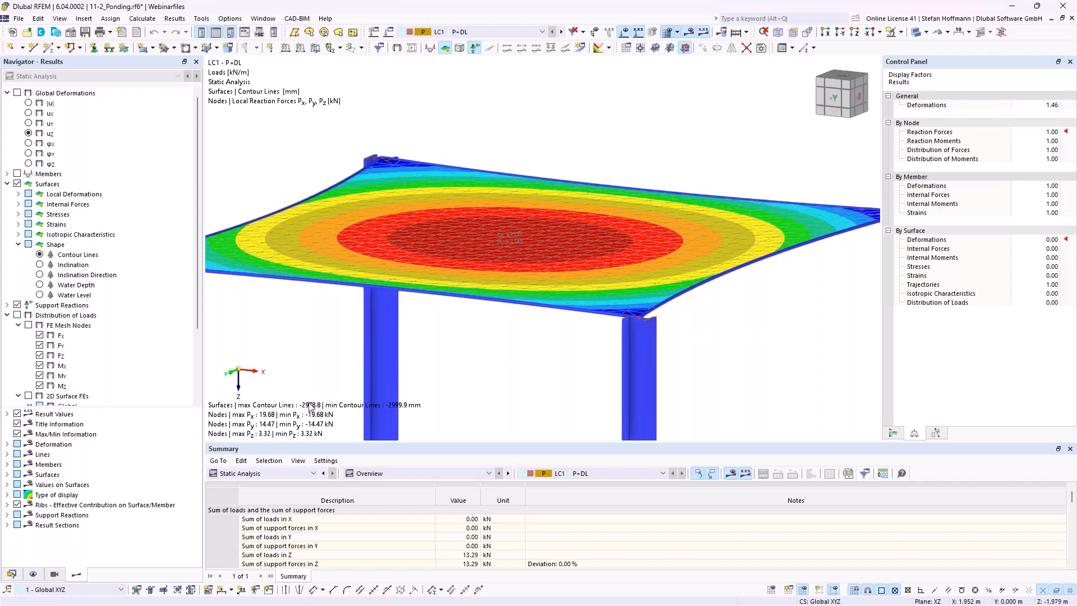
left_click(893, 433)
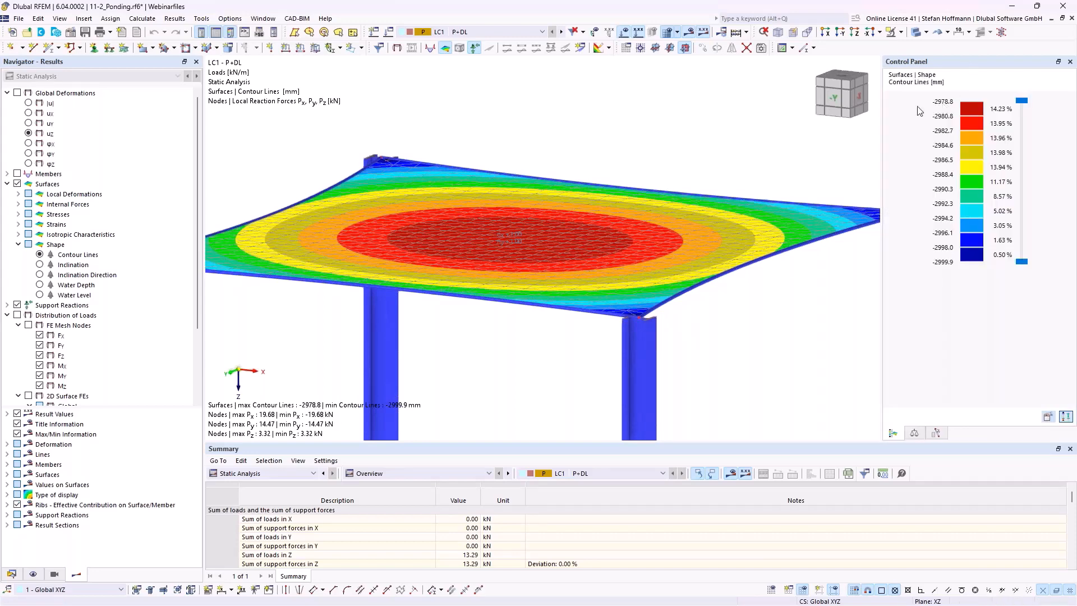
middle_click_drag(445, 250, 566, 177)
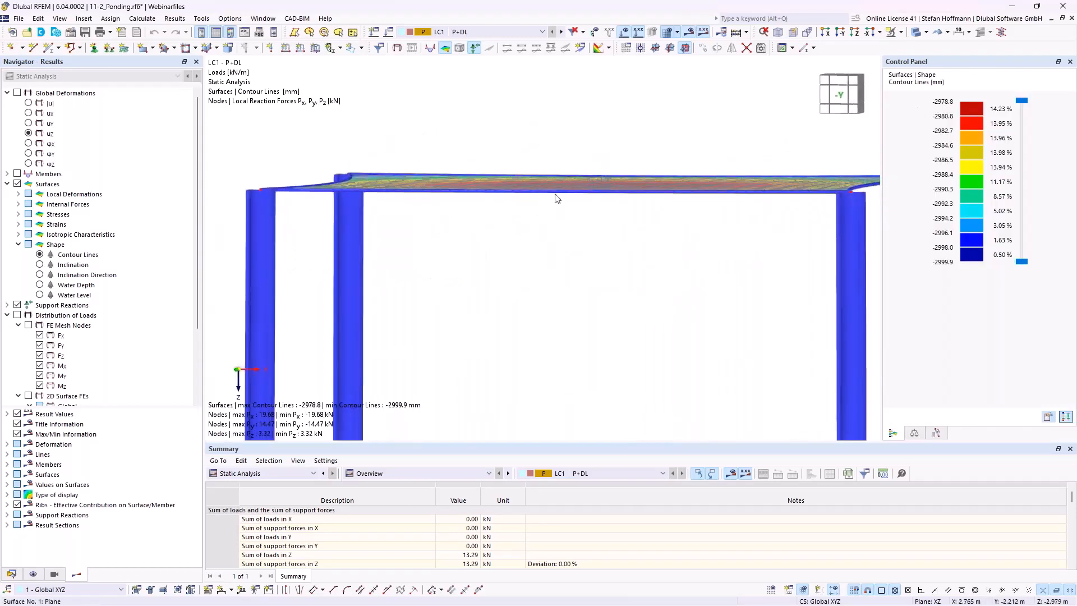
scroll(555, 195, "down", 3)
middle_click_drag(602, 210, 587, 241, "ctrl")
- Step through the ponding loads of LC2, LC3 and LC4 and calculate the load cases
left_click(535, 32)
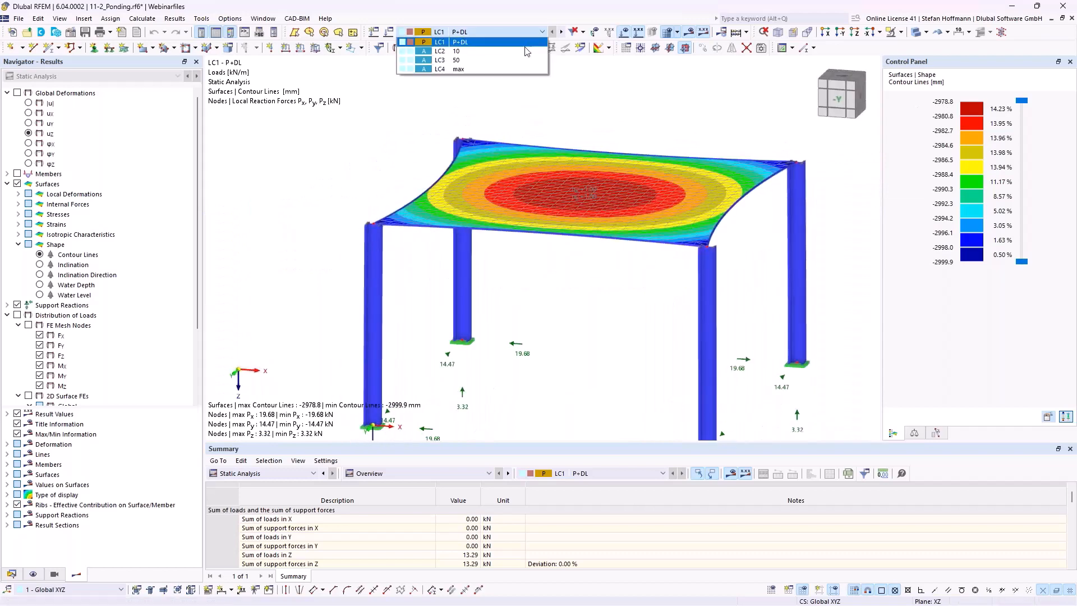
left_click(443, 52)
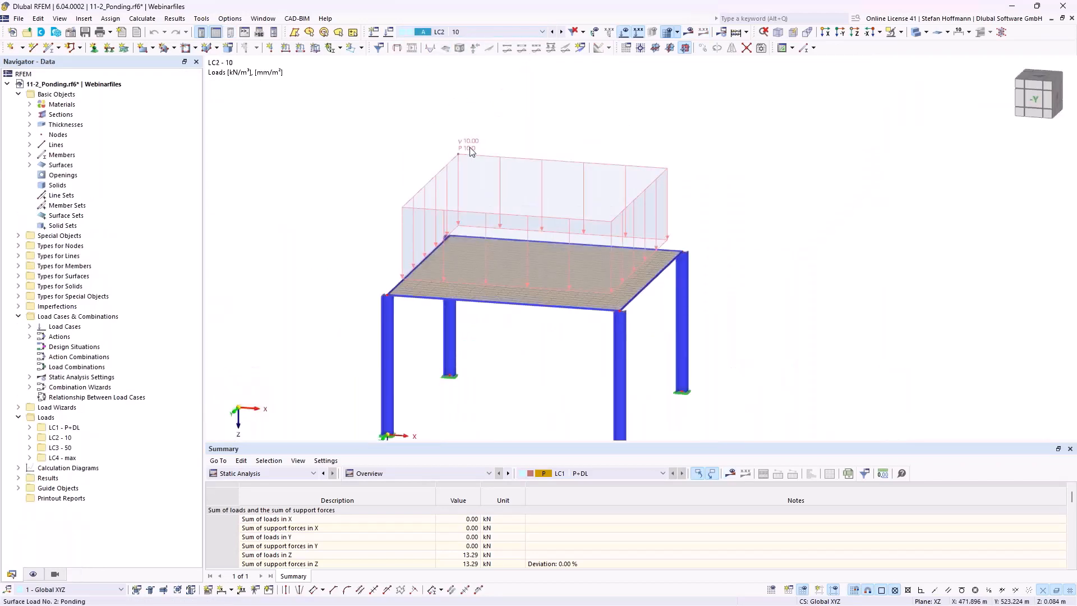
left_click(561, 32)
left_click(561, 32)
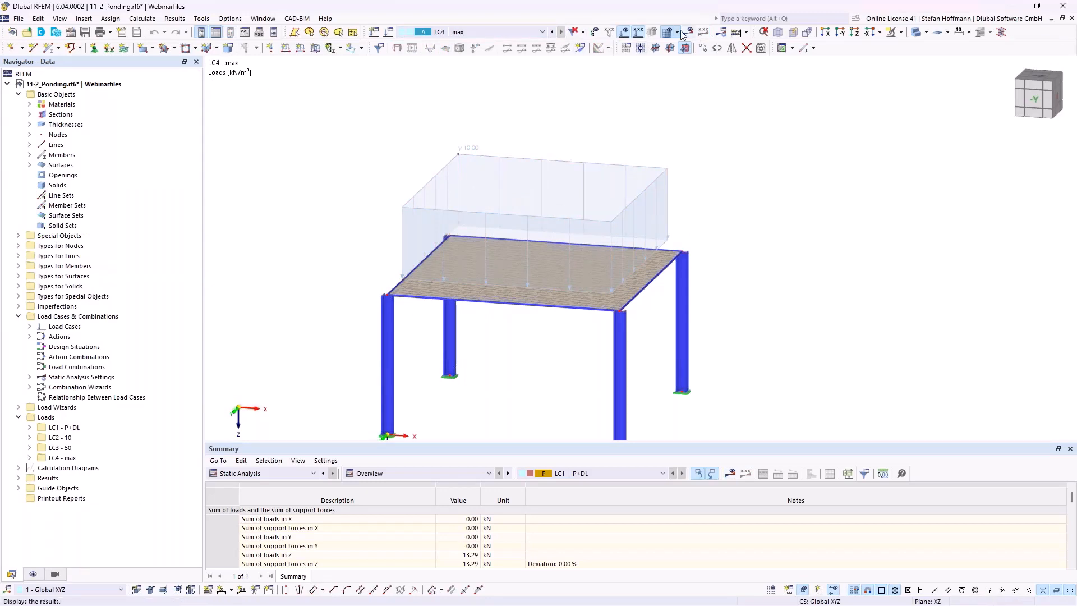
left_click(736, 32)
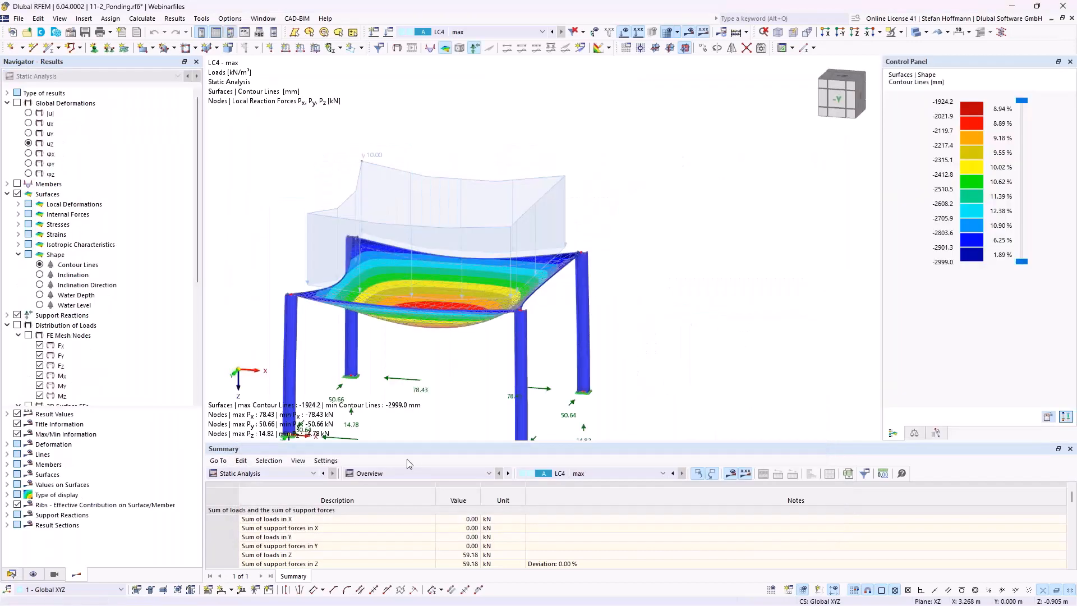
- Display LC2's water depth on the membrane from above and its water level in side view
left_click(617, 472)
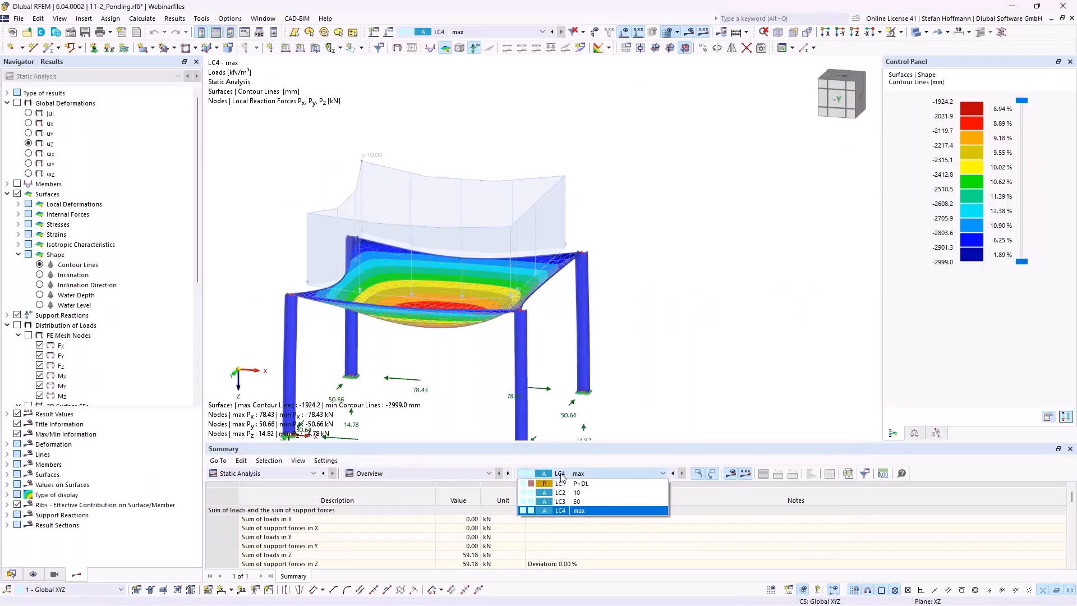
left_click(566, 493)
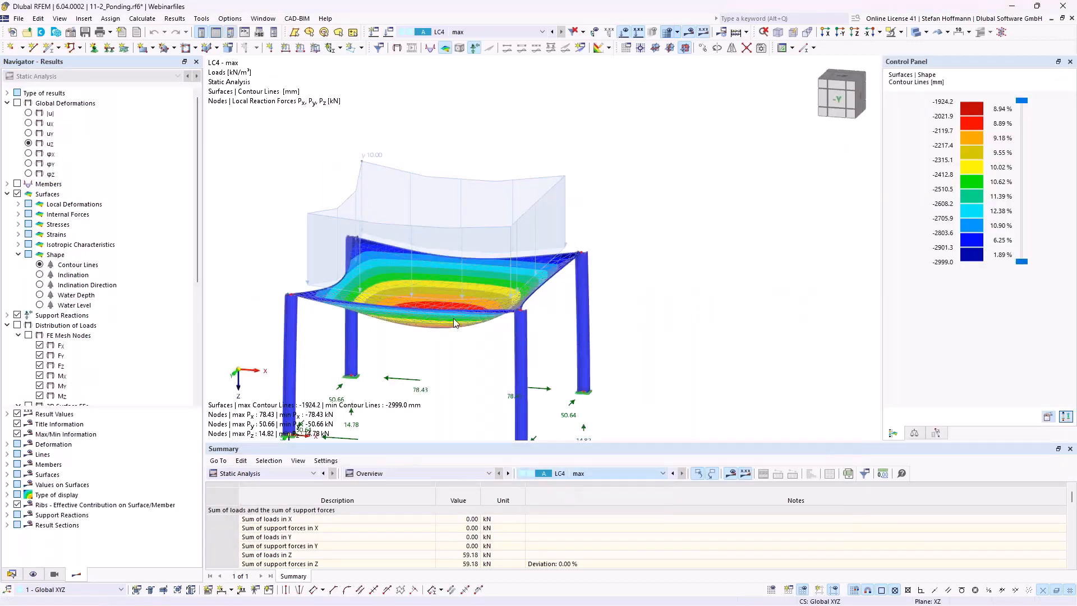
left_click(45, 296)
middle_click_drag(415, 305, 410, 254, "ctrl")
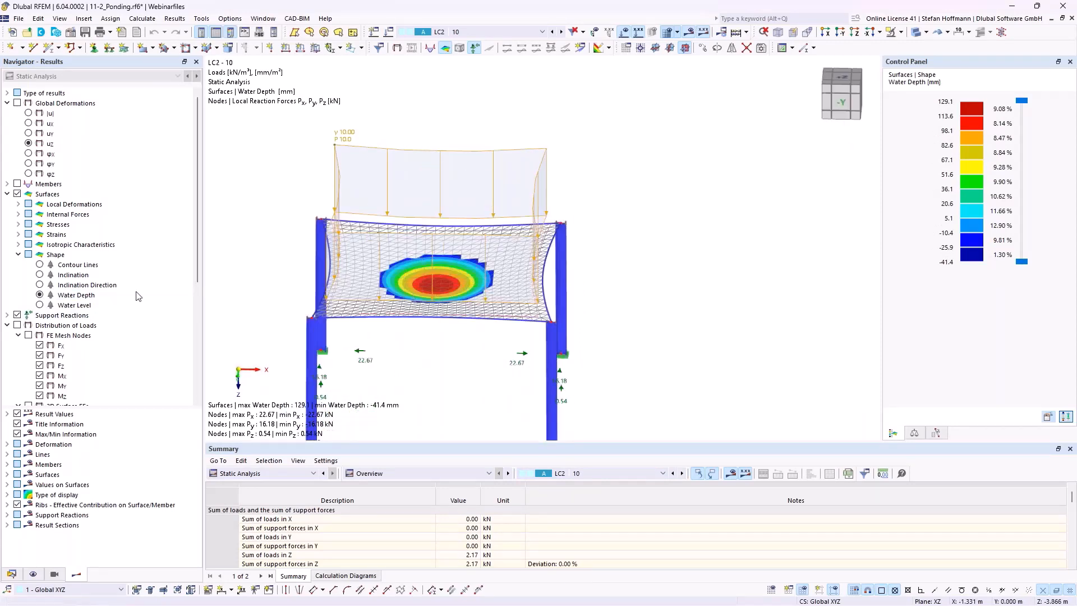
left_click(74, 305)
middle_click_drag(465, 354, 458, 299, "ctrl")
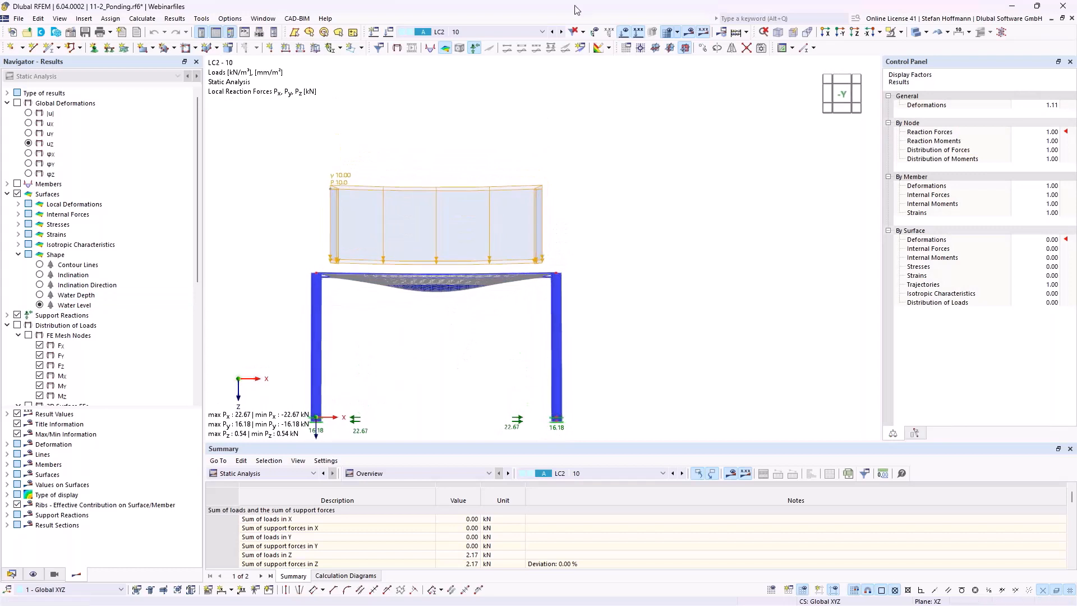
- Compare the membrane's water level in side view across load cases LC1, LC2, LC3 and LC4
left_click(552, 32)
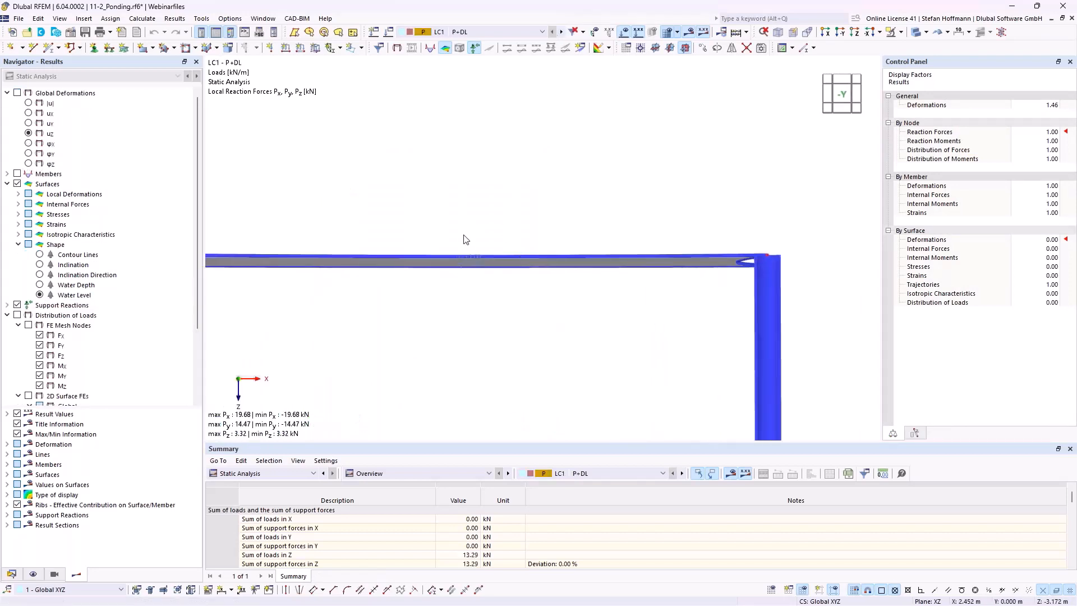
left_click(560, 32)
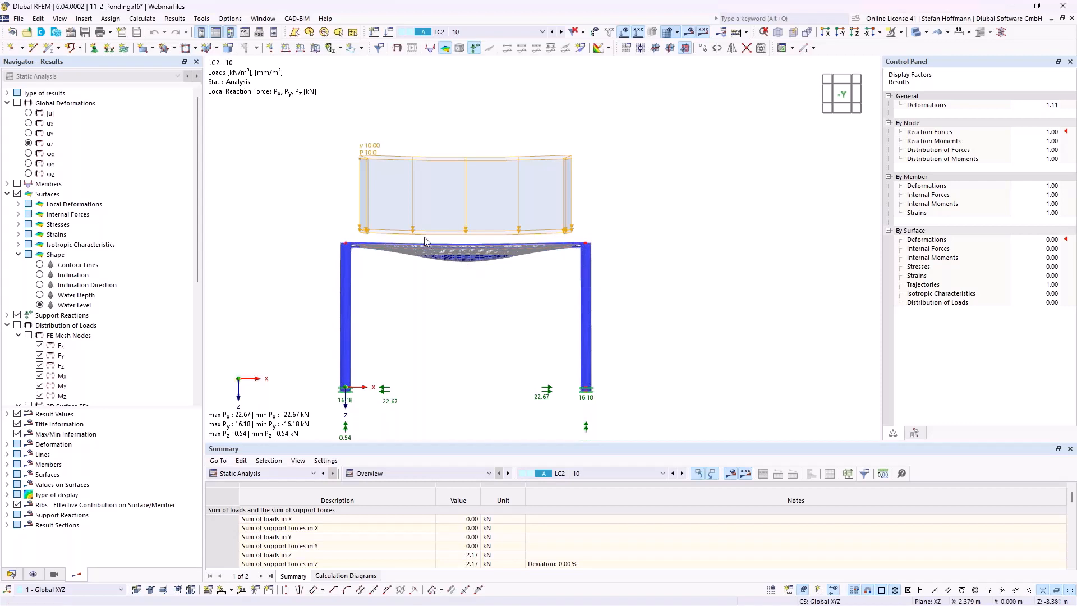
left_click(561, 32)
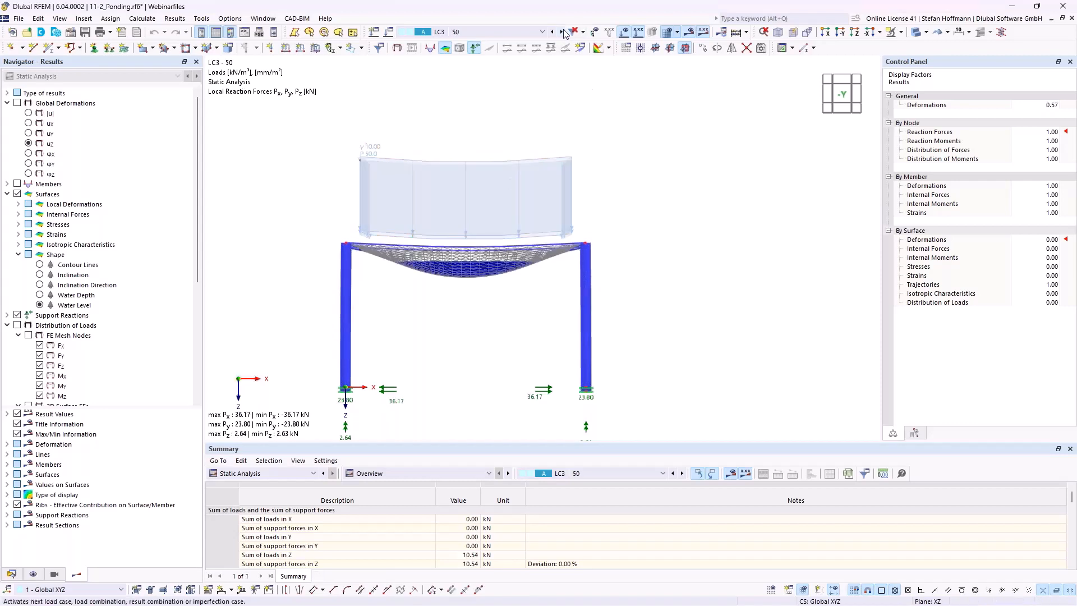
left_click(561, 32)
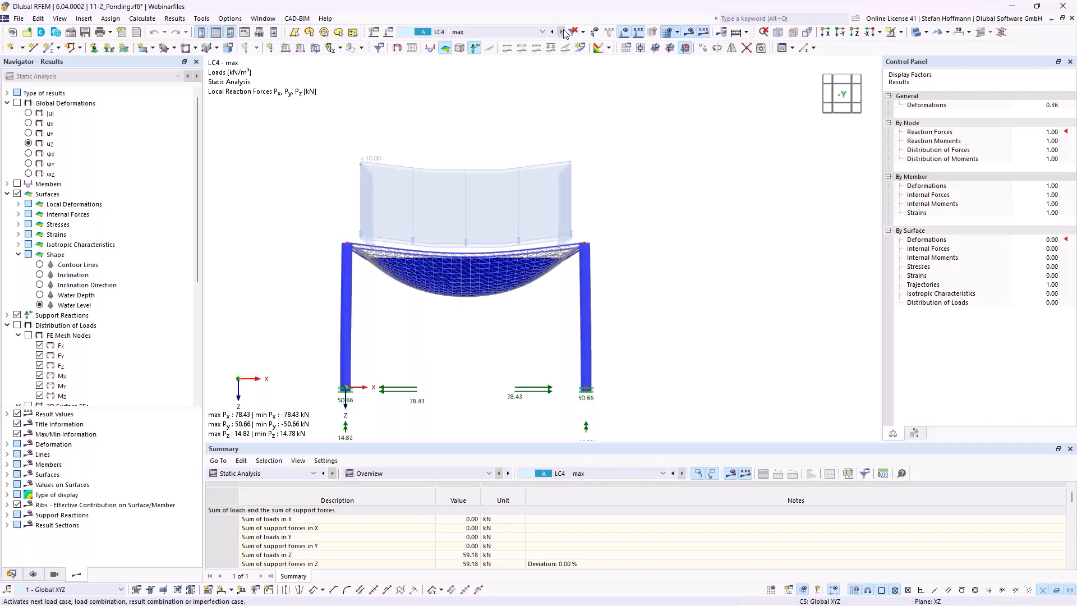
- Inspect LC4's water level close up at the membrane edge and corner from oblique and side views
middle_click_drag(517, 242, 478, 296, "ctrl")
scroll(552, 296, "up", 5)
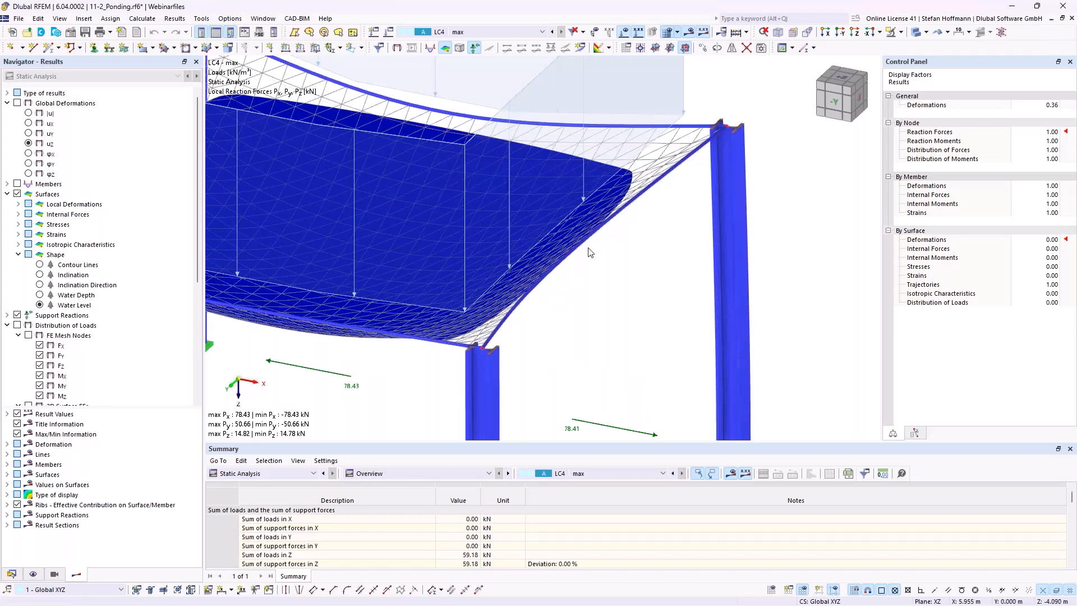
middle_click_drag(575, 259, 591, 214, "ctrl")
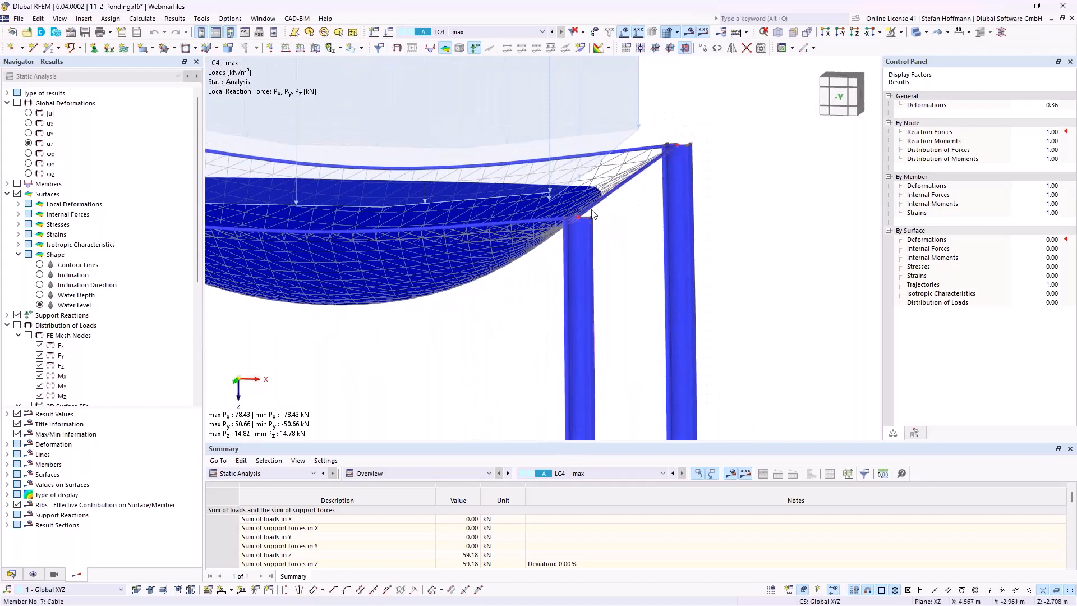
scroll(621, 274, "down", 4)
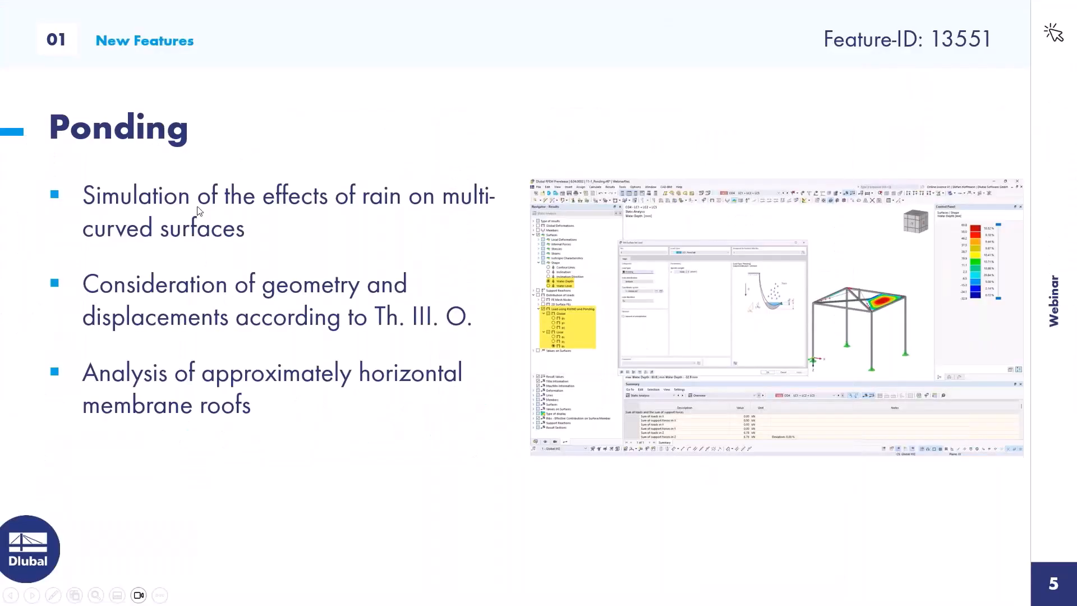
left_click(217, 184)
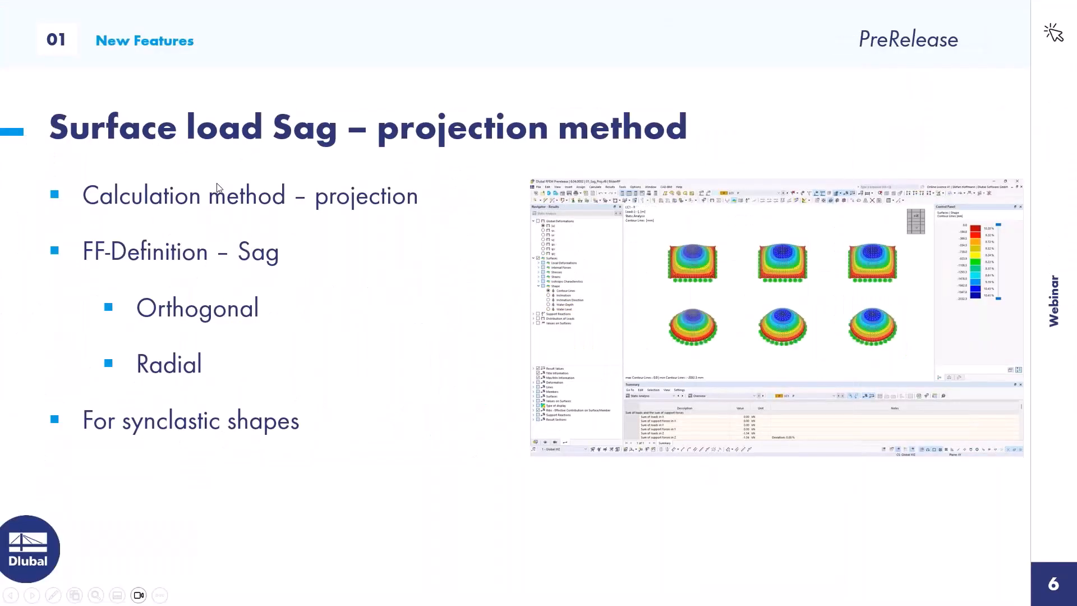
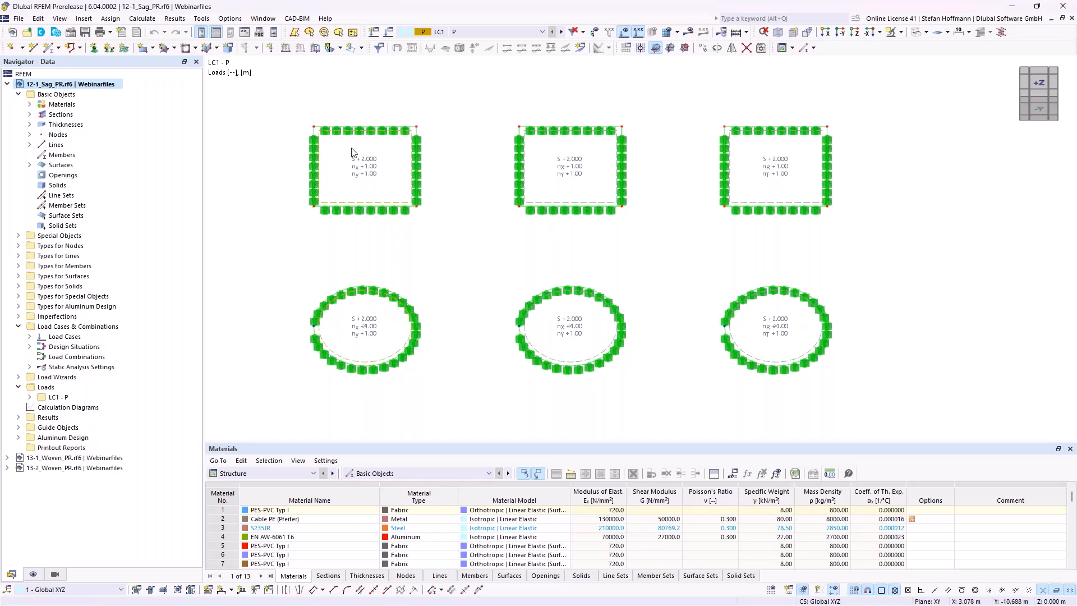
- Review the load type, force scales and sag of the form-finding surface loads on the left square and left circular surfaces, keeping the settings
double_click(375, 179)
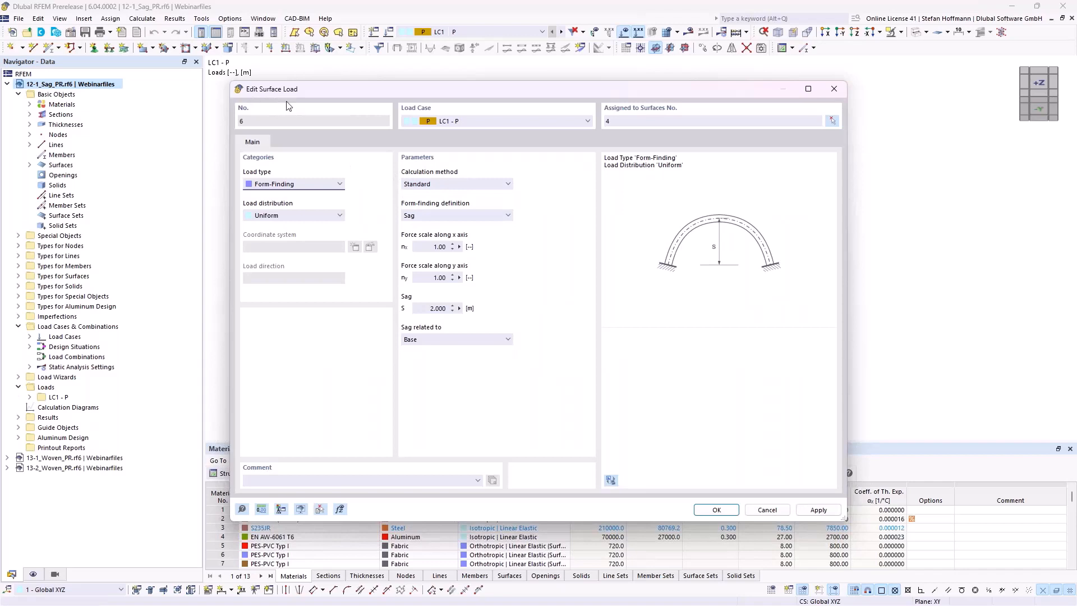
left_click(270, 185)
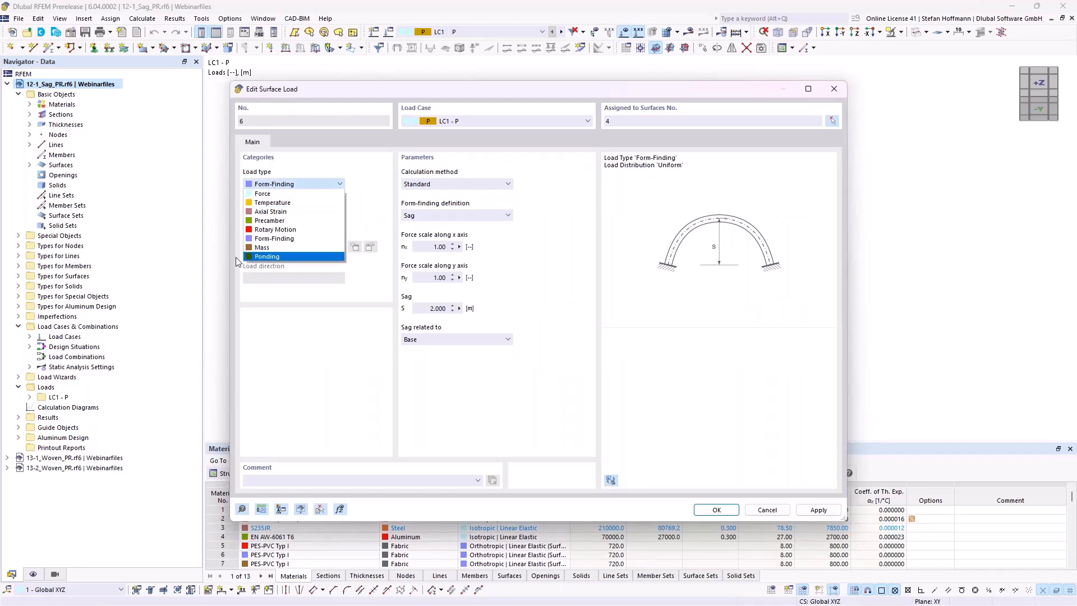
left_click(281, 244)
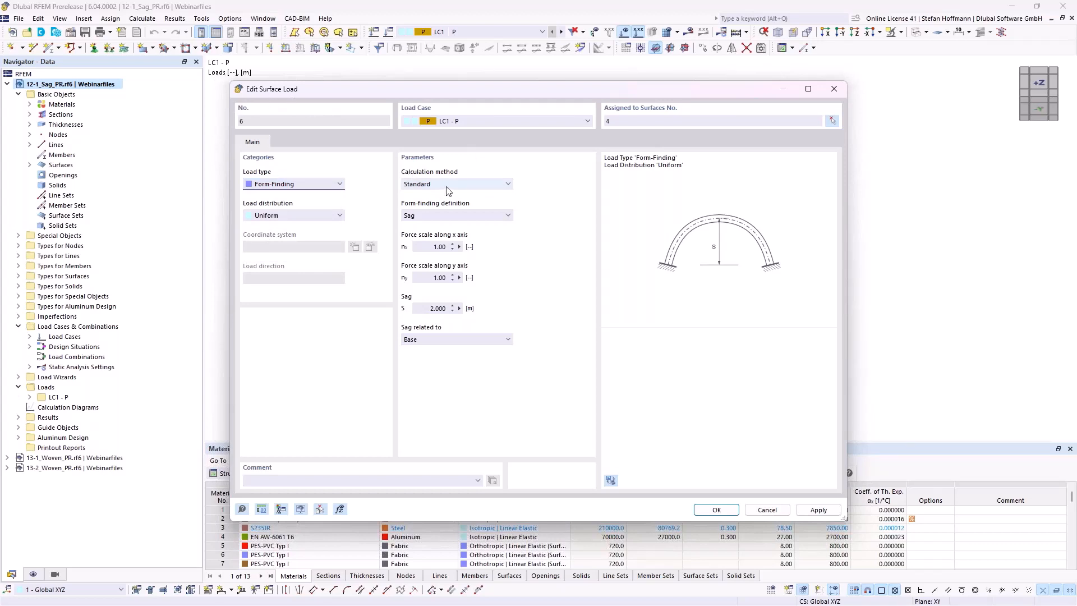
left_click(450, 247)
left_click(451, 278)
left_click(457, 309)
key("Return")
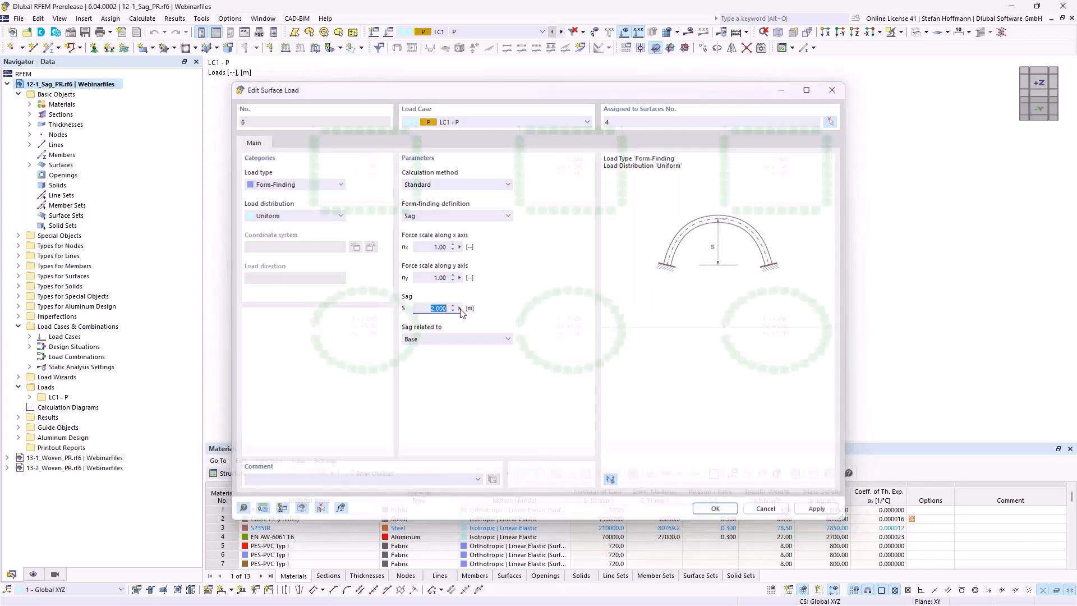
double_click(376, 321)
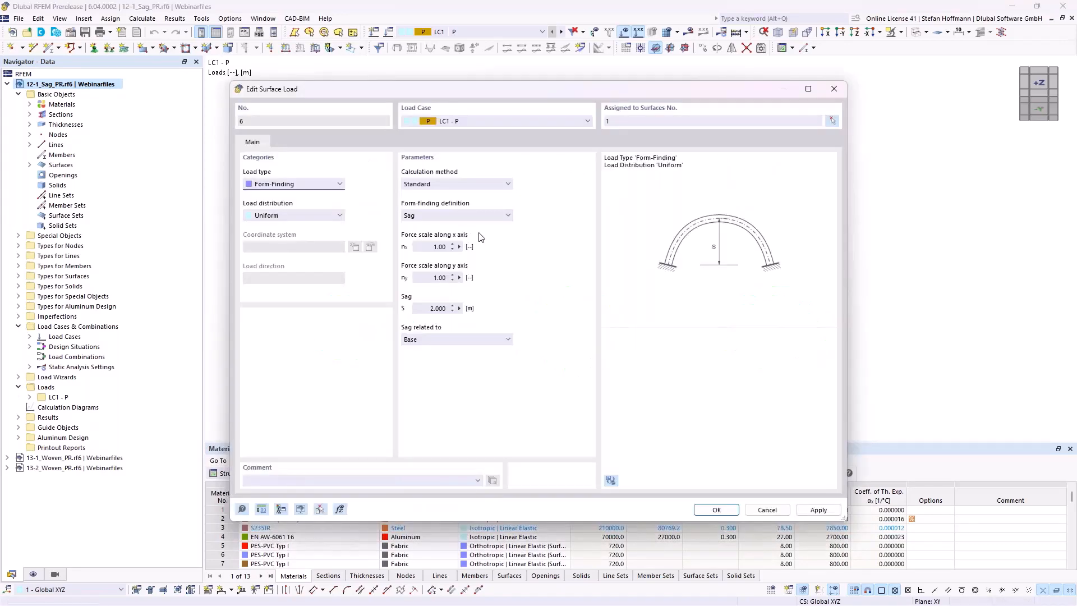
key("Return")
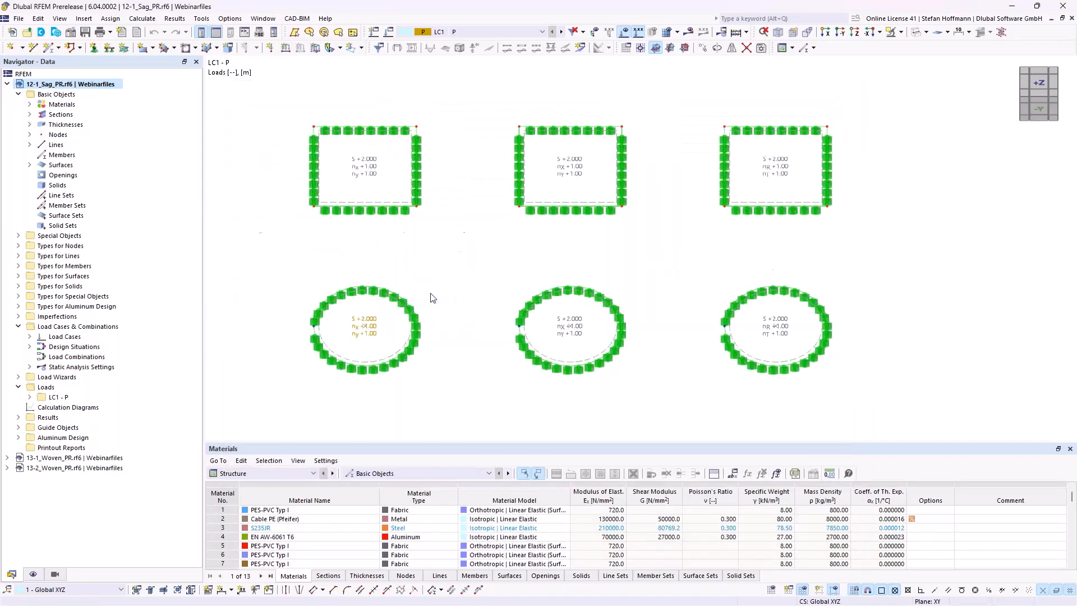
- Check the load distribution and calculation method of the form-finding loads on the middle and right square surfaces without changing them
double_click(570, 179)
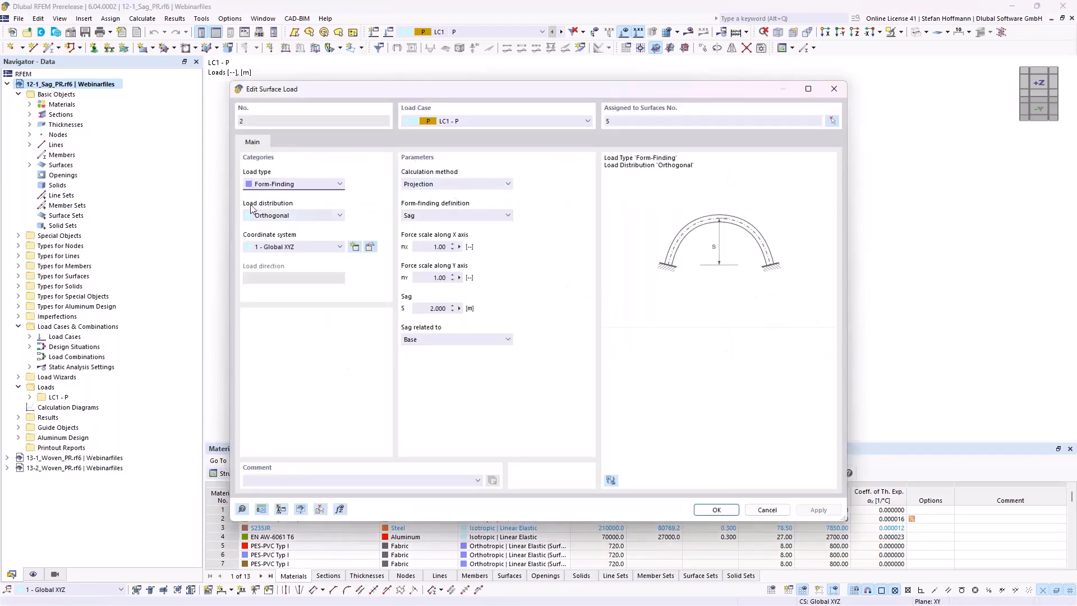
key("Escape")
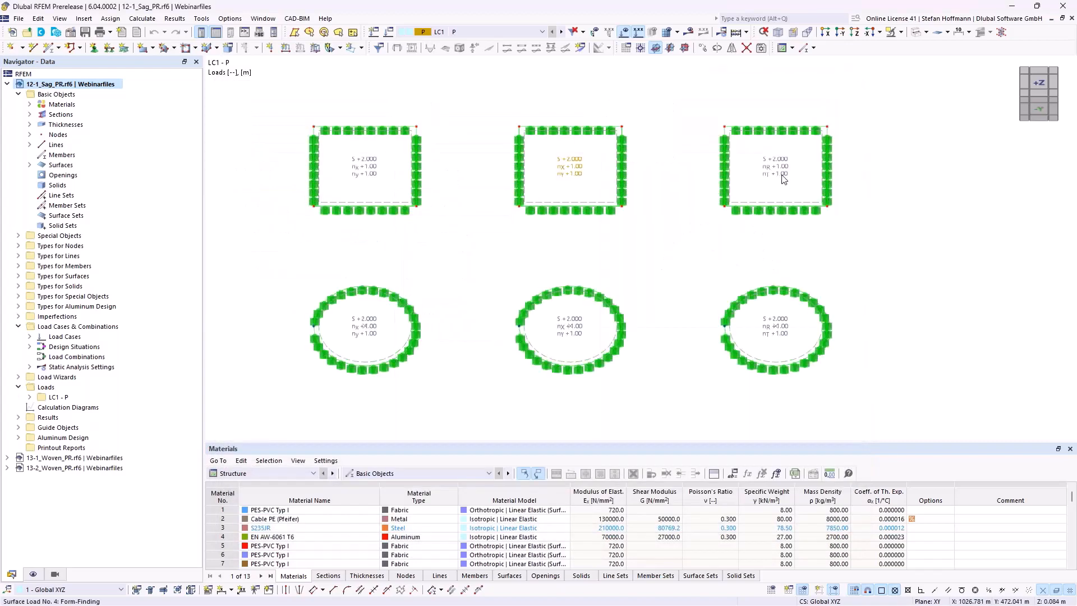
double_click(784, 179)
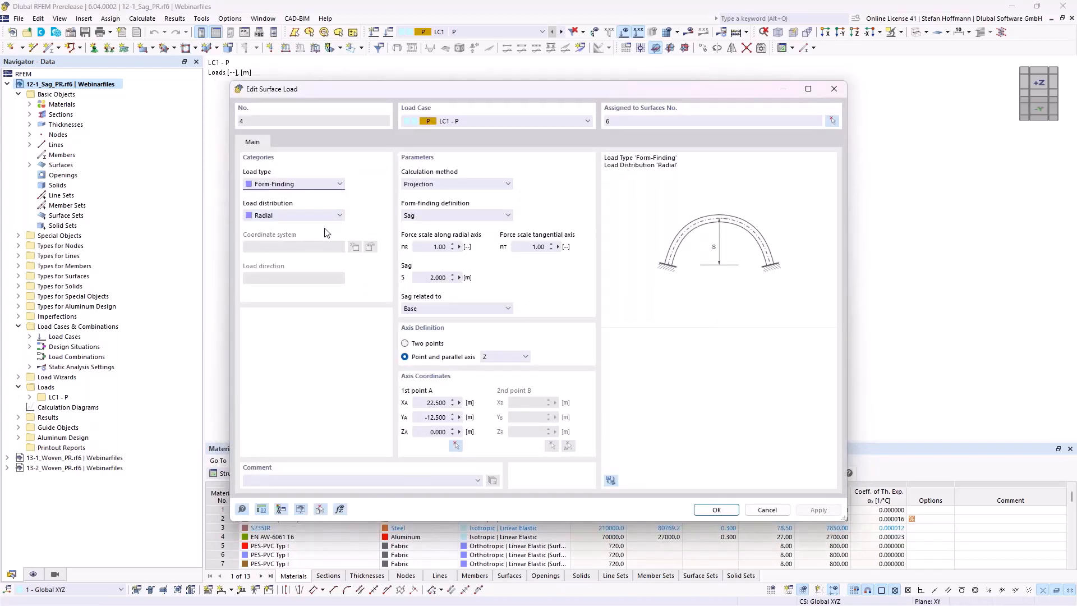
key("Escape")
- Calculate the model's form-finding results for LC1 and view the contour lines of all six surfaces
key("F5")
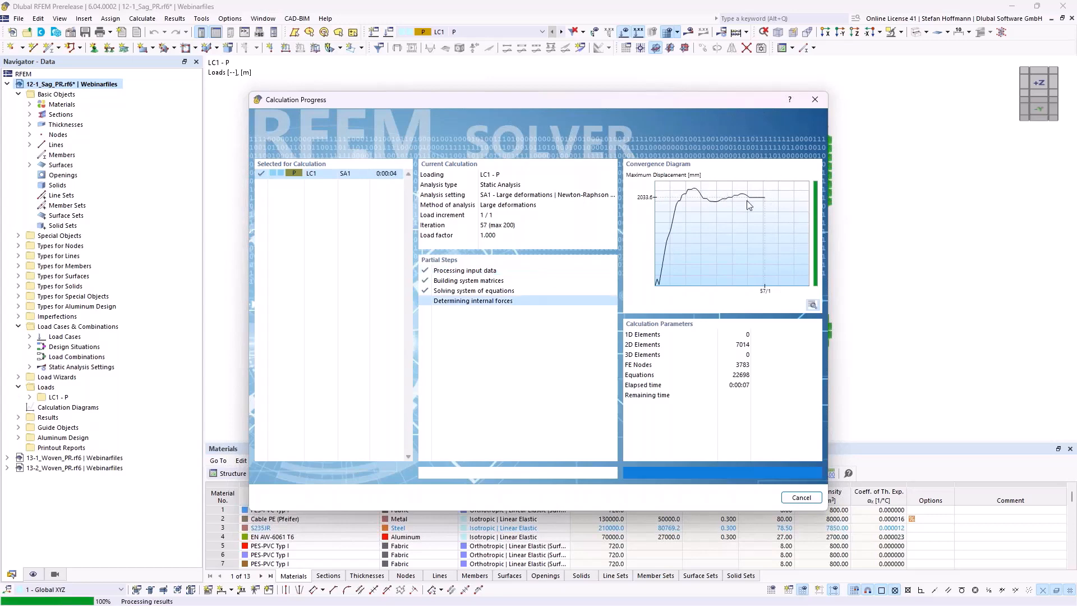
middle_click_drag(555, 235, 578, 244)
scroll(600, 242, "down", 1)
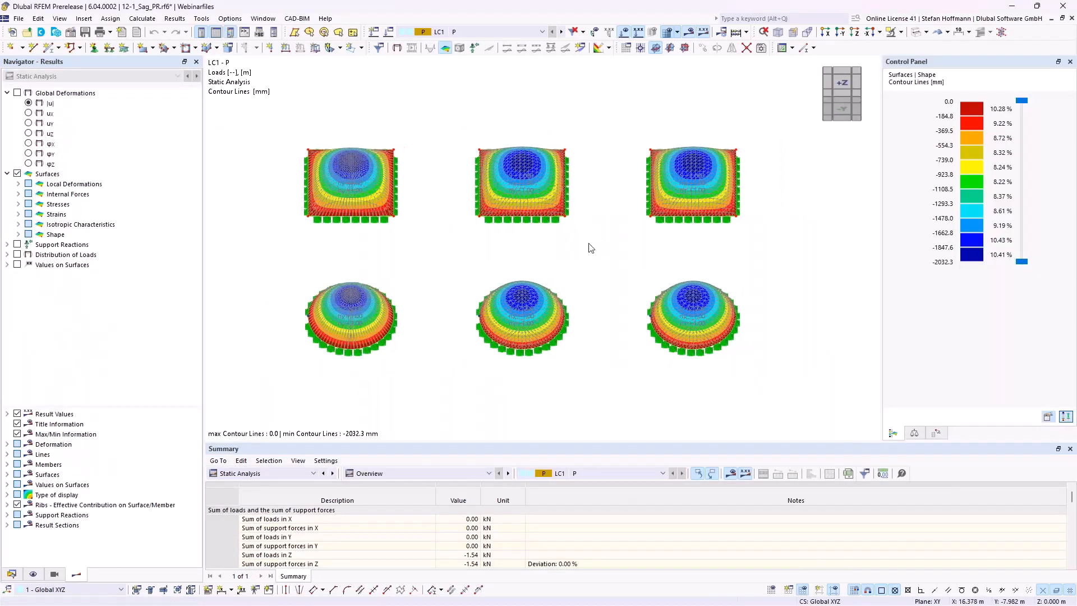
- Review the form-finding iterations, speed of convergence and precision settings of static analysis setting SA1, keeping them as they are
left_click(723, 34)
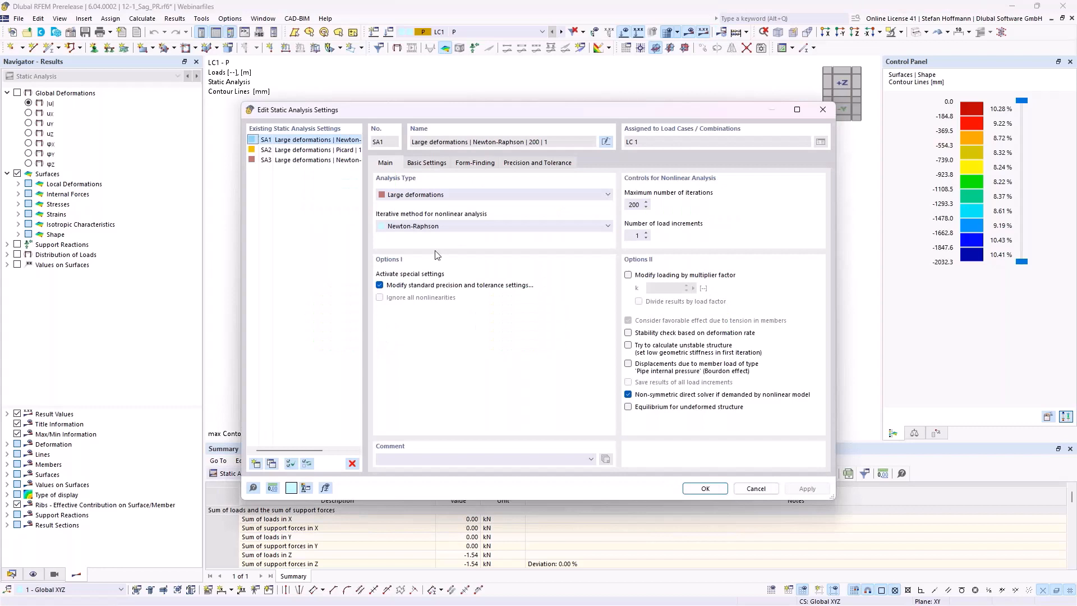
left_click(475, 168)
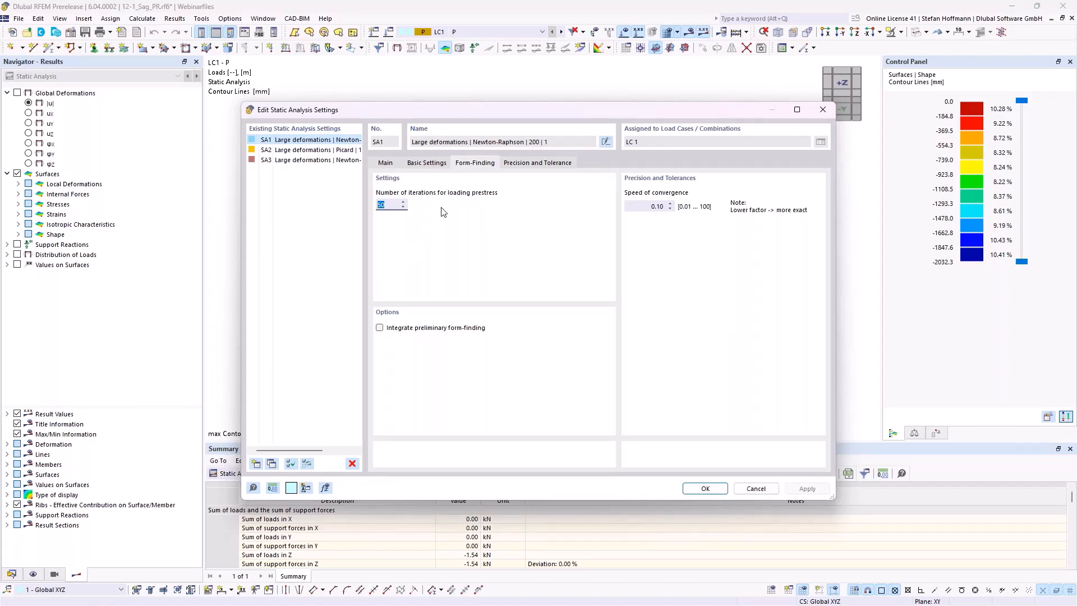
left_click(650, 206)
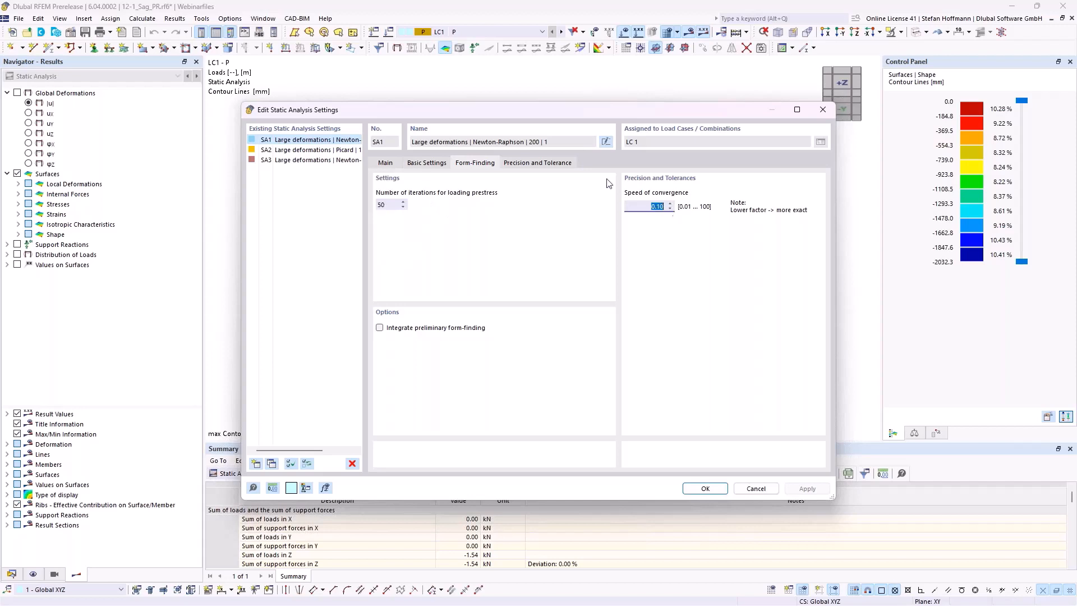
left_click(552, 163)
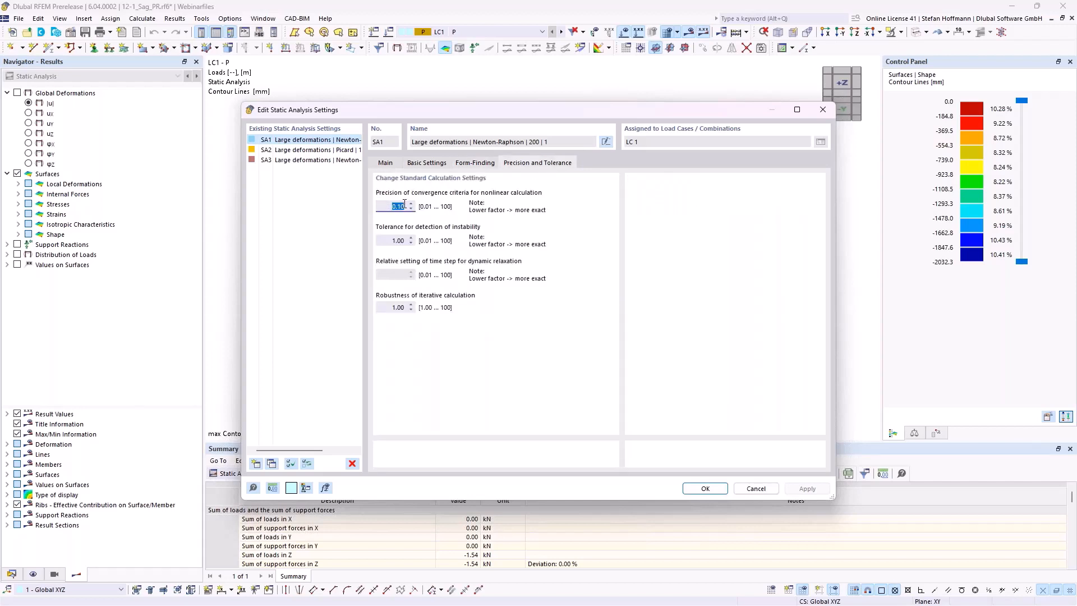
key("Escape")
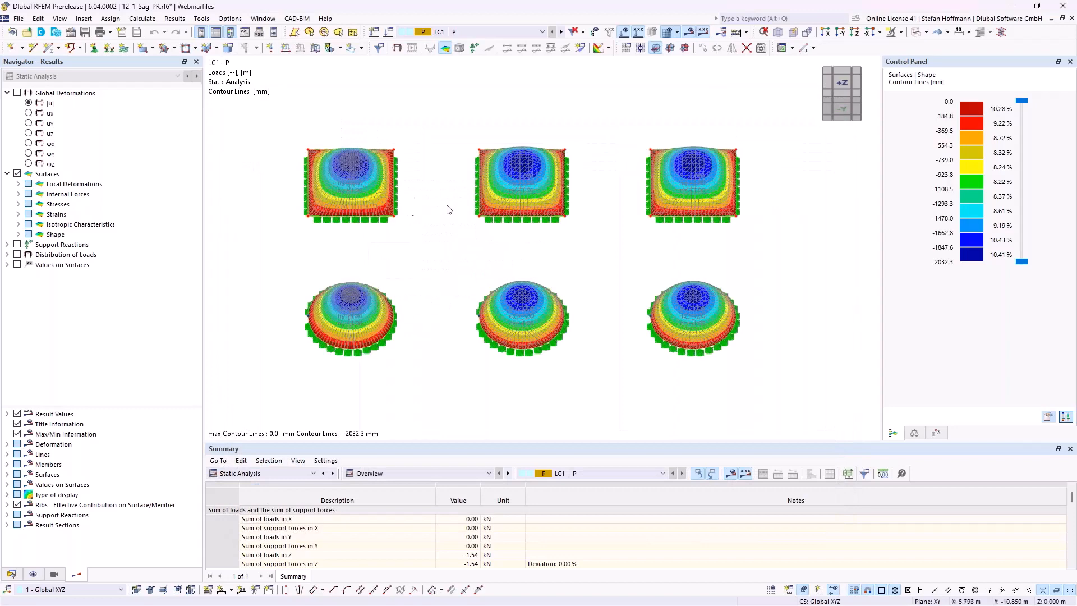
- Hide the results and compare the form-found meshes of the left and middle square surfaces in plan view
left_click(691, 34)
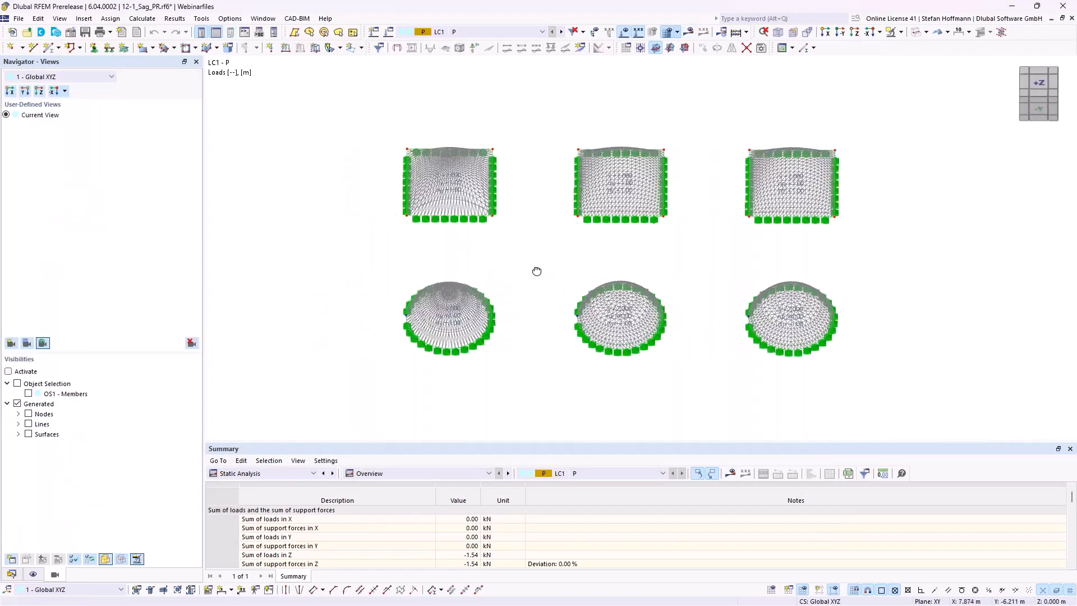
middle_click_drag(536, 272, 531, 289, "ctrl")
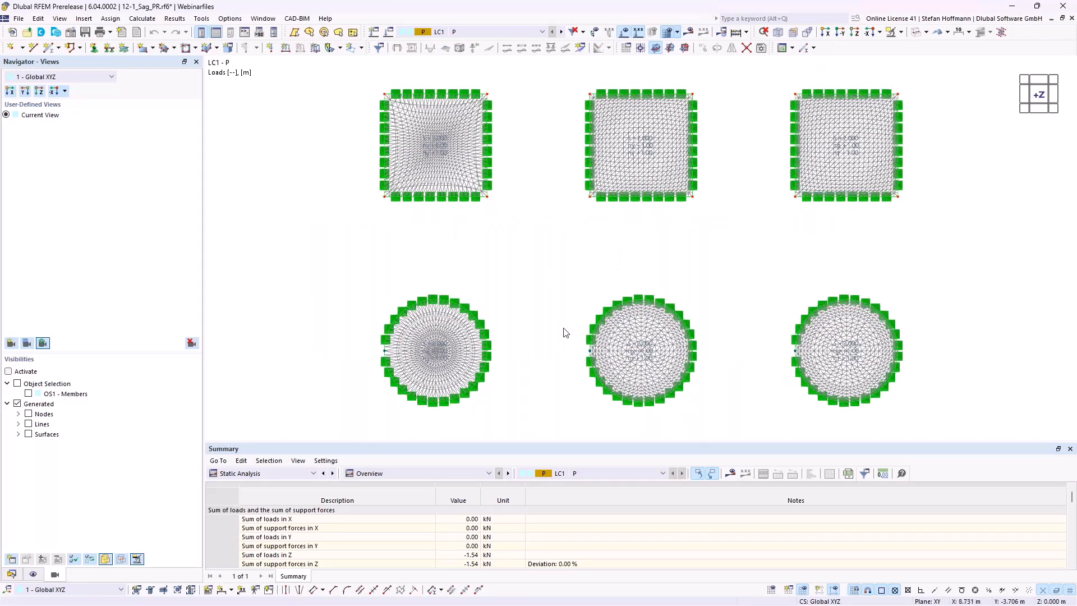
scroll(466, 149, "up", 5)
middle_click_drag(480, 150, 486, 208)
scroll(486, 208, "down", 1)
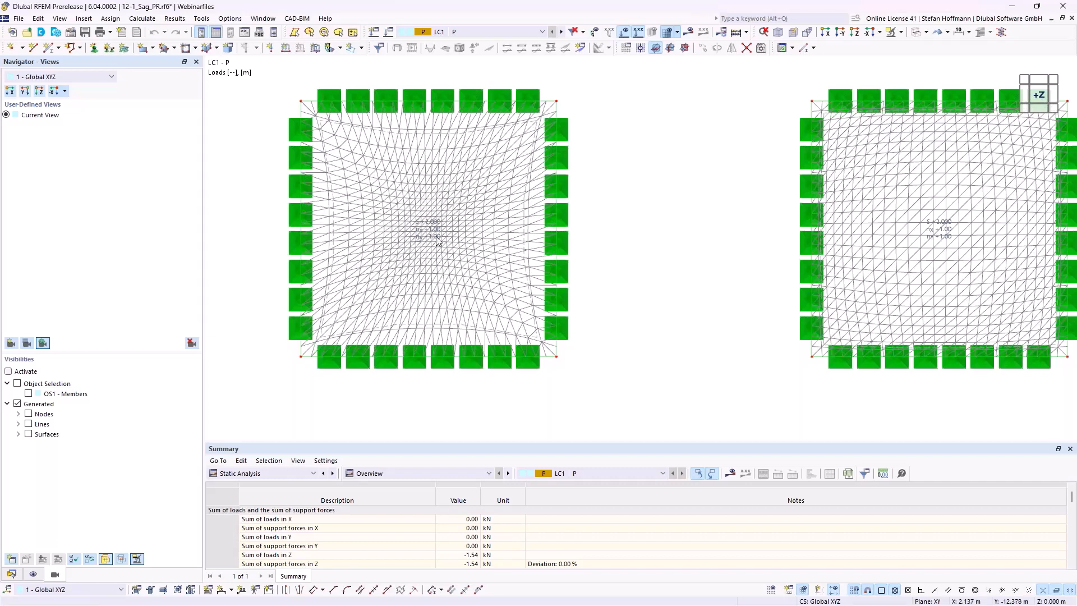
middle_click_drag(816, 244, 409, 222)
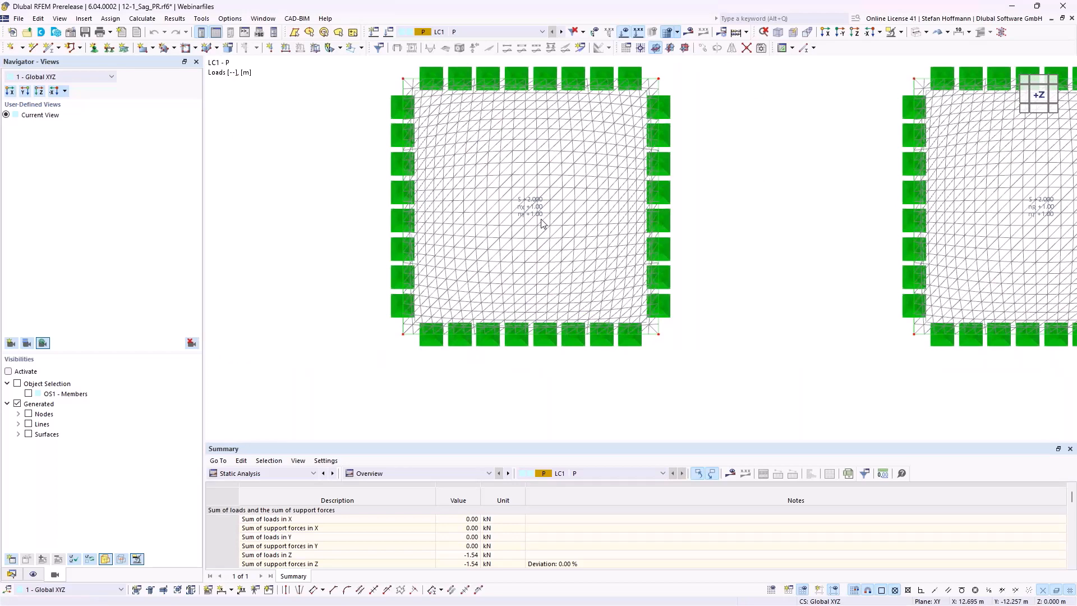
scroll(541, 220, "down", 1)
scroll(547, 230, "down", 2)
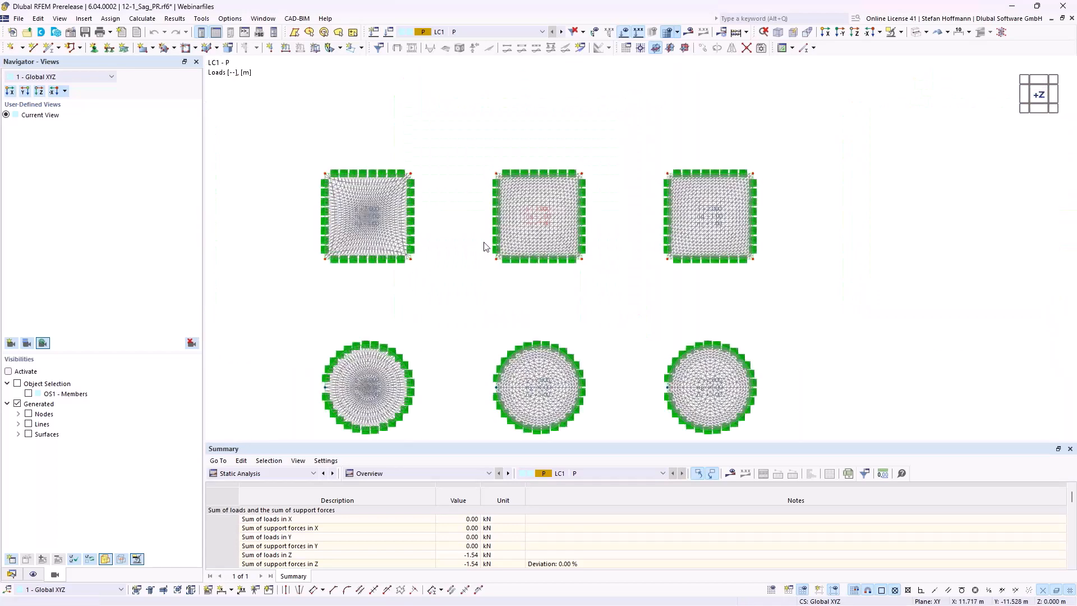
- Show the results again and examine the shape contour lines of all six surfaces in an oblique view
left_click(689, 31)
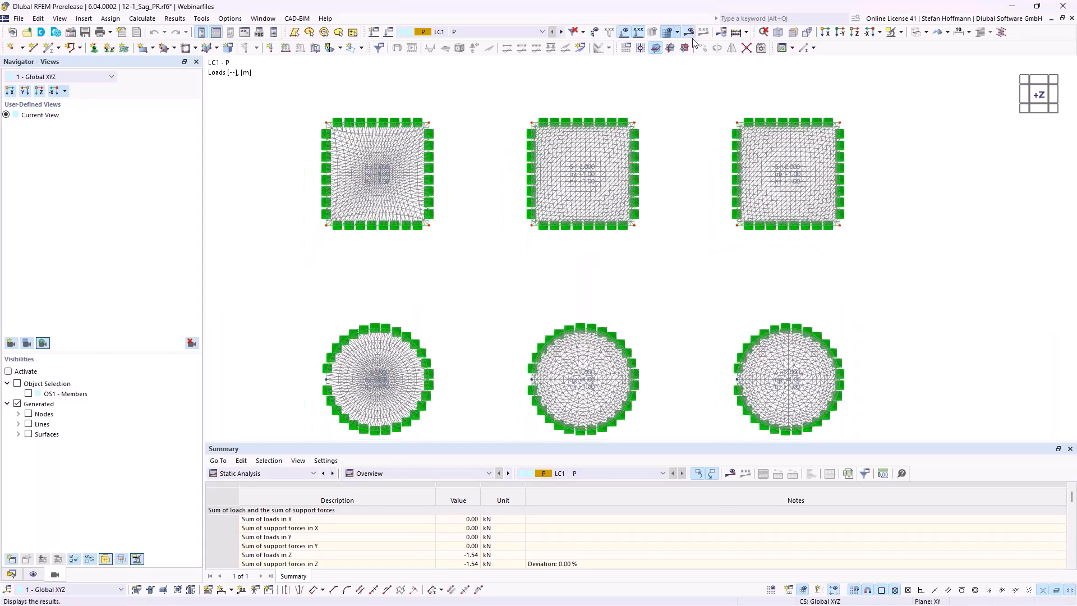
middle_click_drag(564, 264, 532, 196, "ctrl")
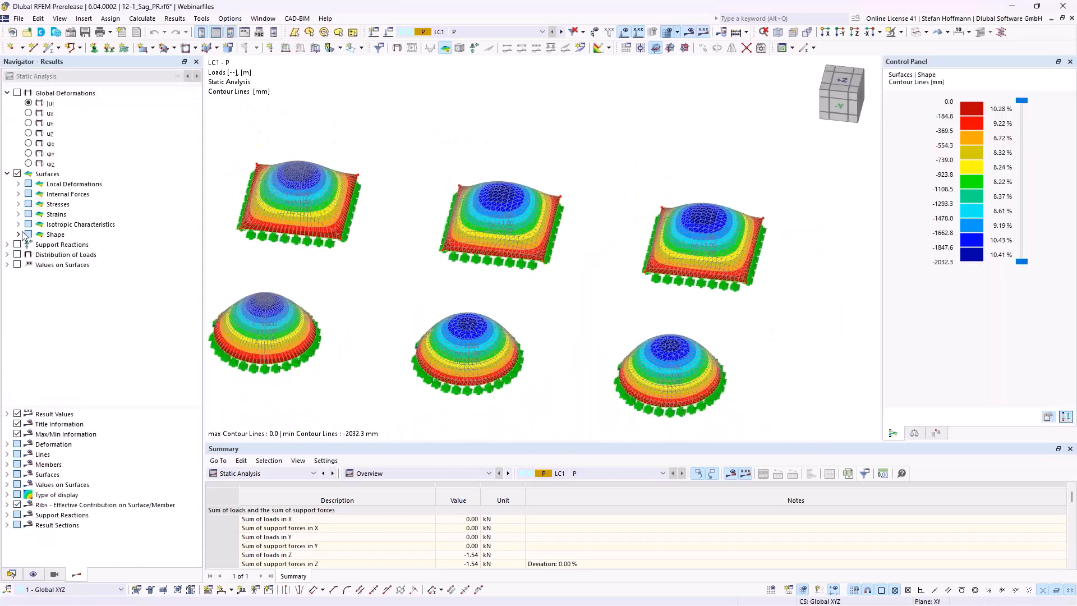
left_click(18, 235)
left_click(41, 244)
middle_click_drag(380, 281, 431, 262)
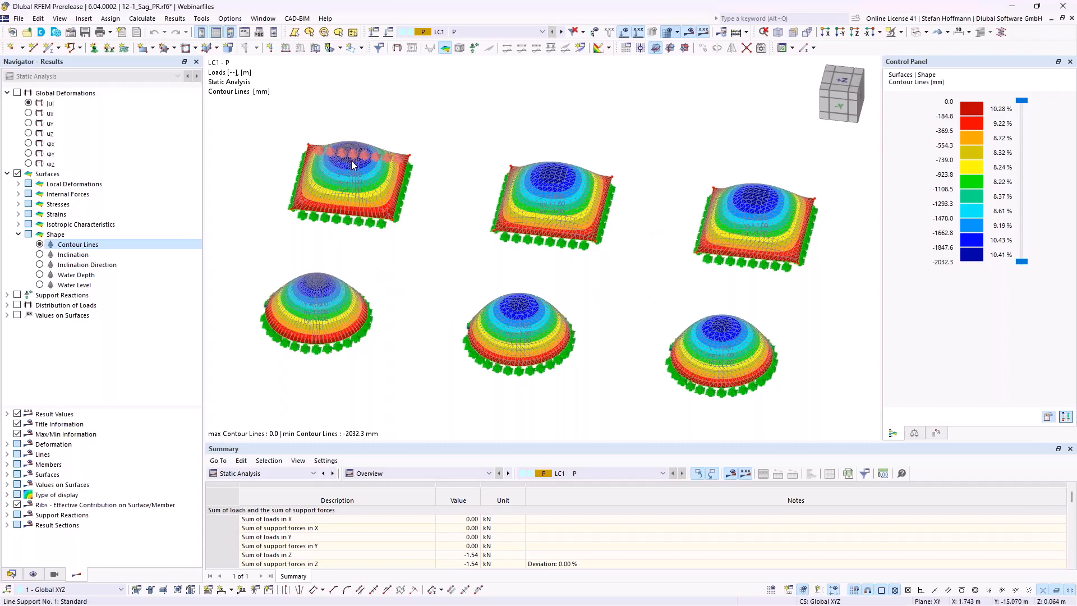
middle_click_drag(438, 260, 439, 248, "ctrl")
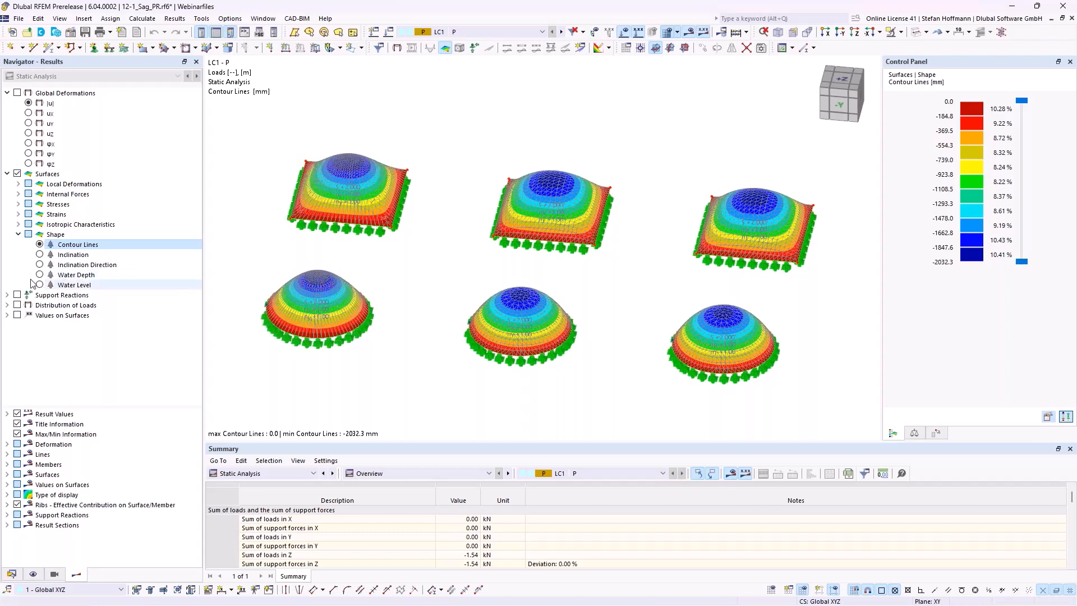
- Display the basic internal forces nx and ny on the surfaces and compare their distributions
left_click(18, 204)
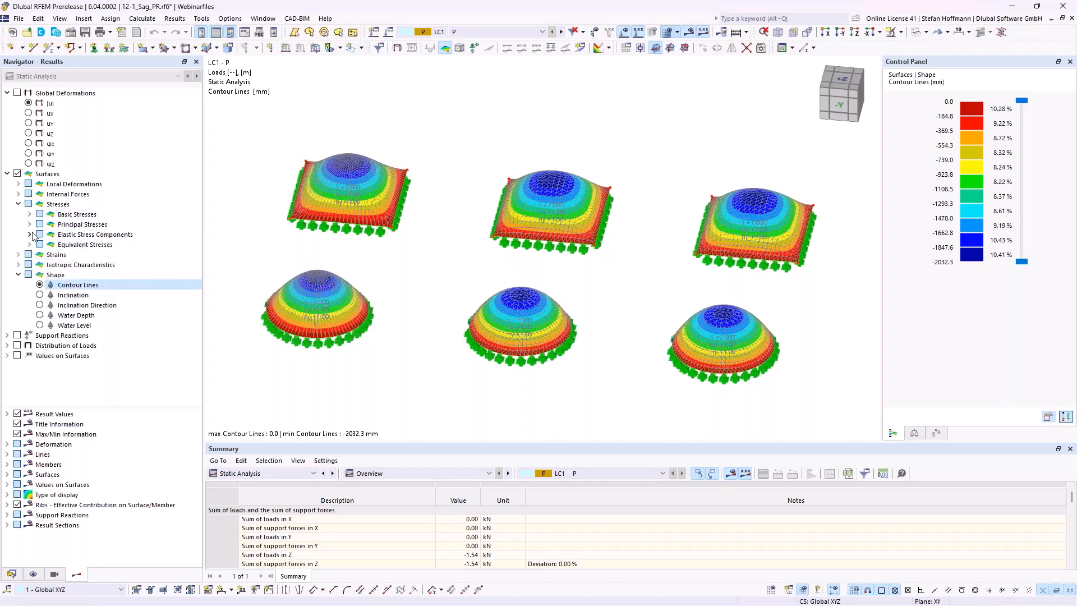
left_click(29, 224)
left_click(30, 224)
left_click(19, 204)
left_click(18, 194)
left_click(51, 265)
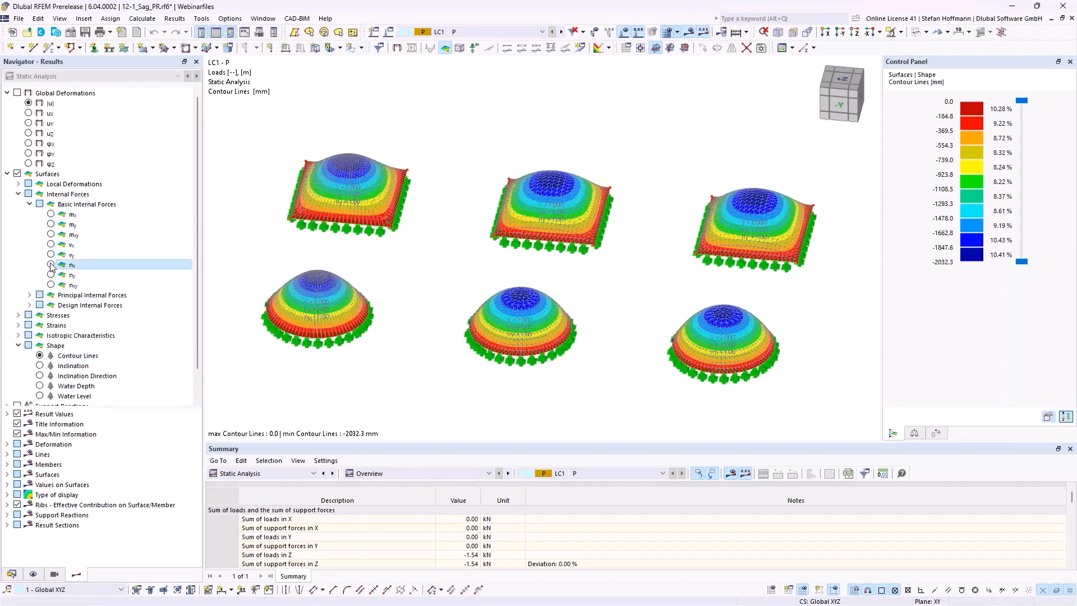
middle_click_drag(415, 247, 411, 292, "ctrl")
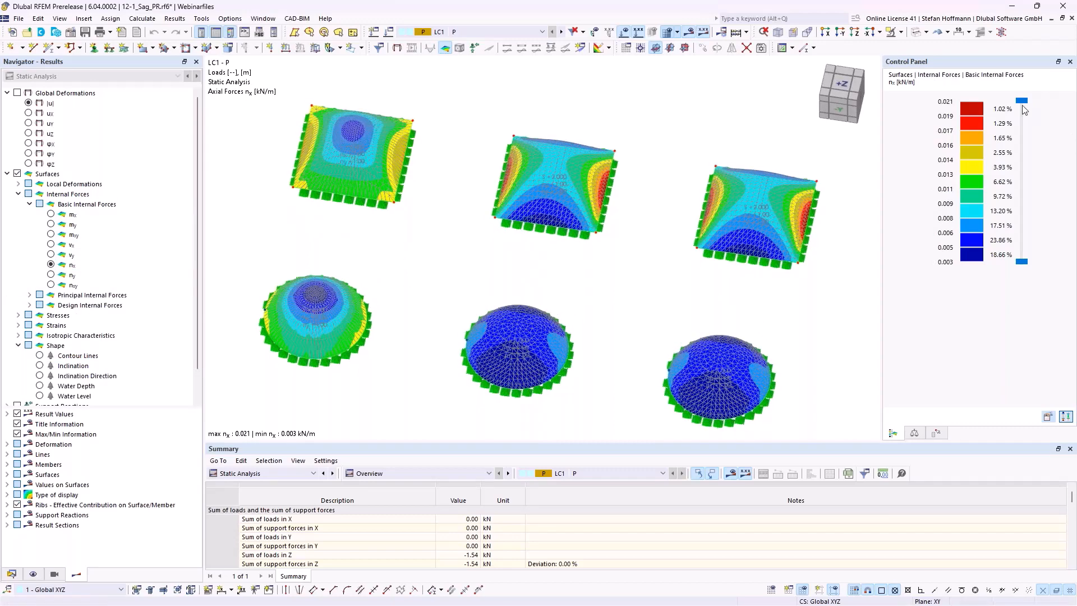
left_click(52, 275)
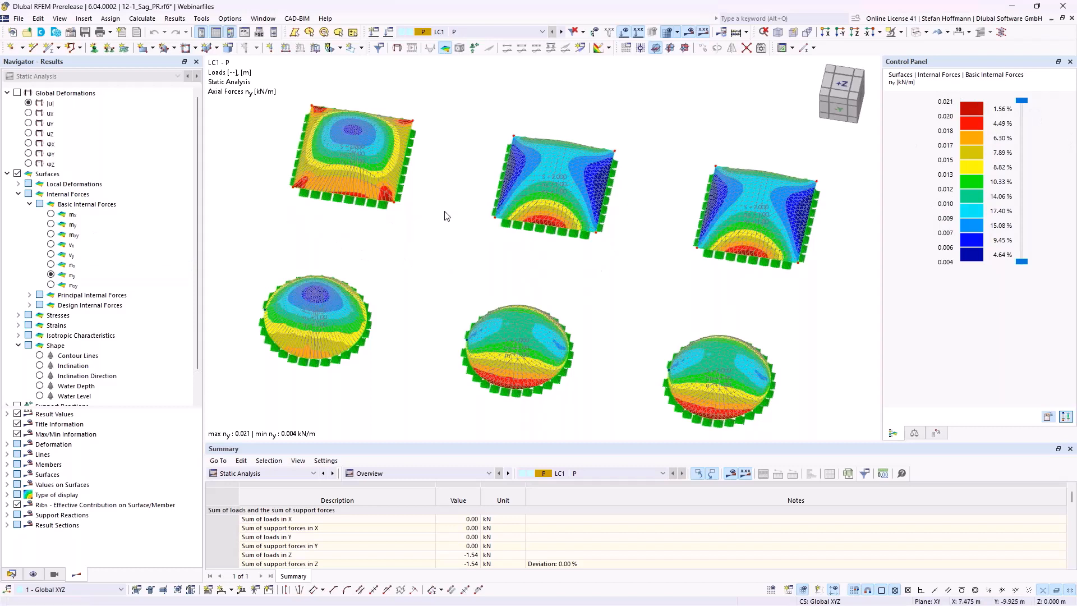
- Display the principal axial force trajectories αm and examine them close up on the left and middle square surfaces
left_click(30, 295)
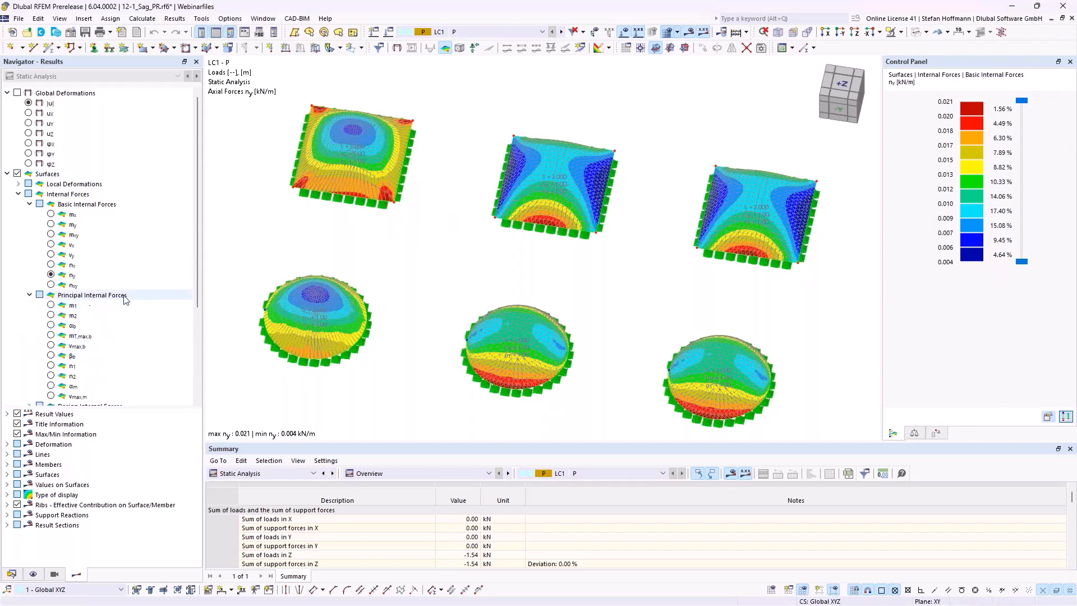
left_click(74, 387)
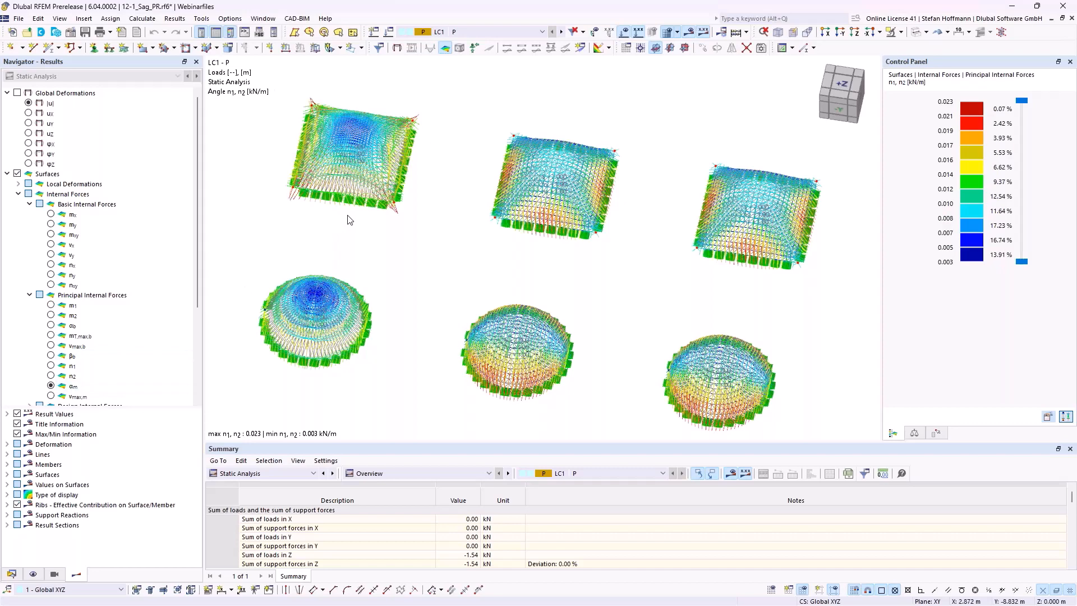
left_click(914, 432)
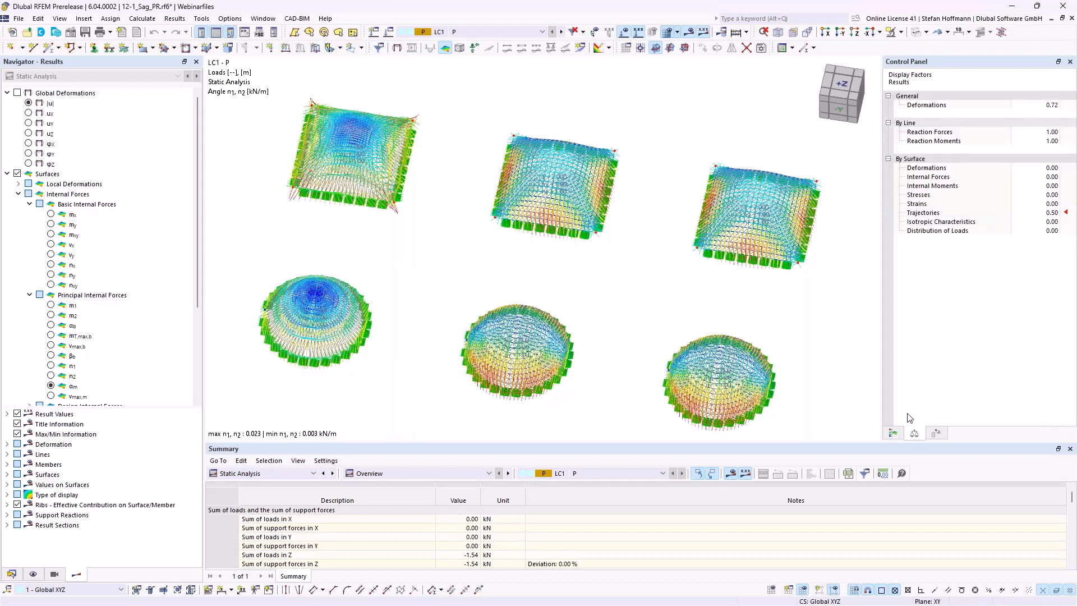
left_click(896, 433)
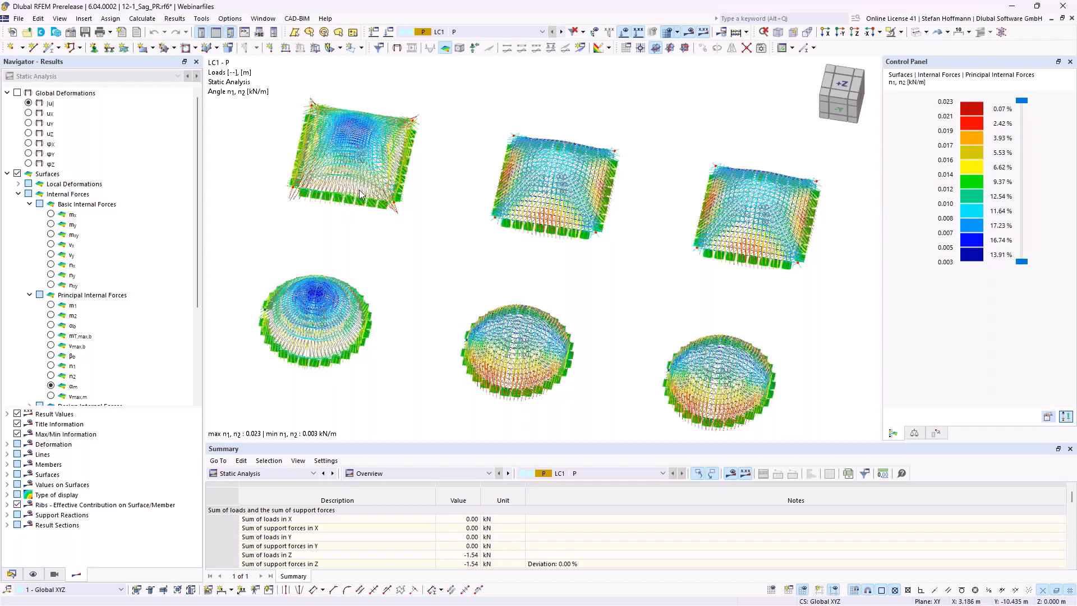
scroll(368, 197, "up", 5)
scroll(427, 274, "down", 2)
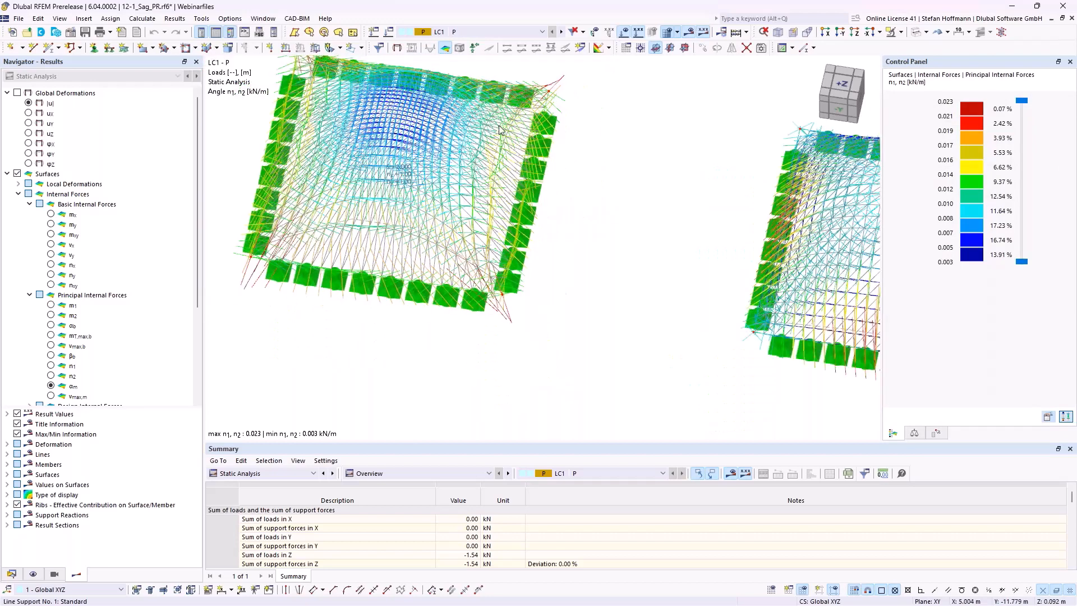
scroll(447, 126, "down", 1)
scroll(446, 127, "down", 1)
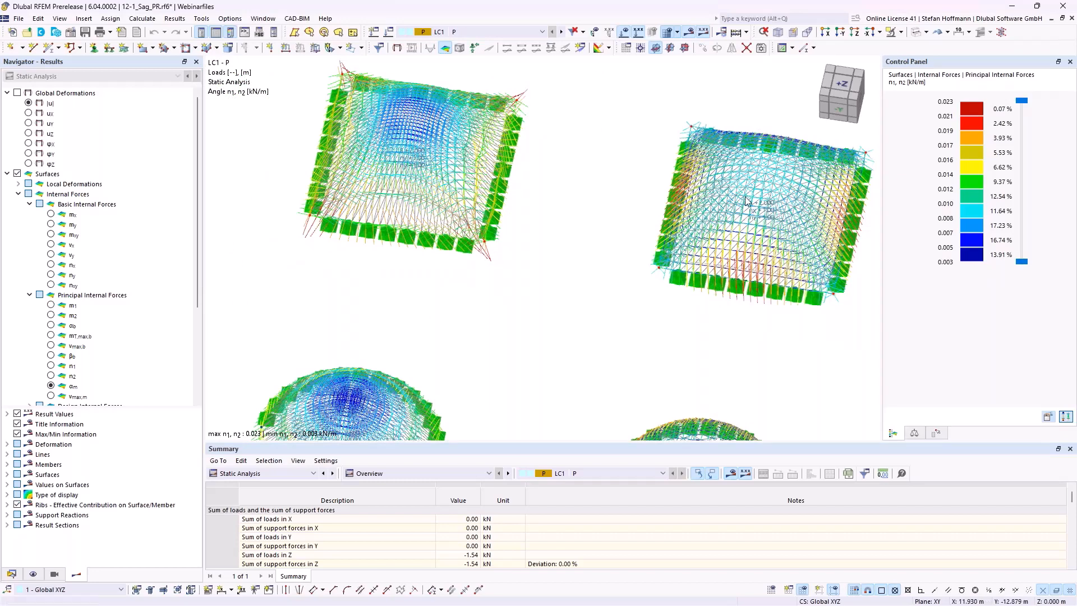
scroll(748, 203, "down", 1)
middle_click_drag(747, 203, 615, 194)
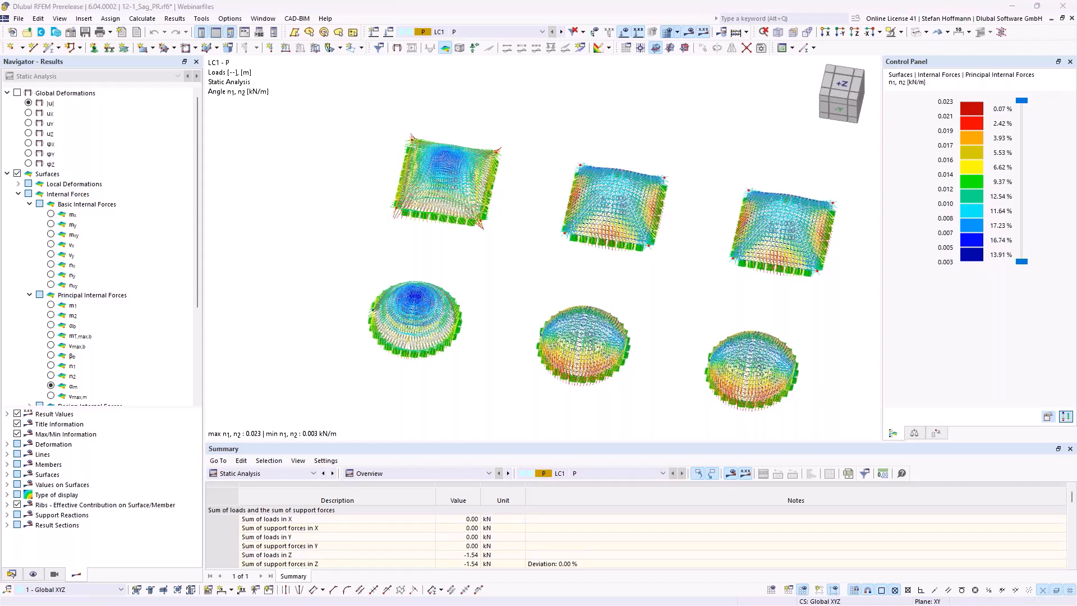
left_click(1010, 5)
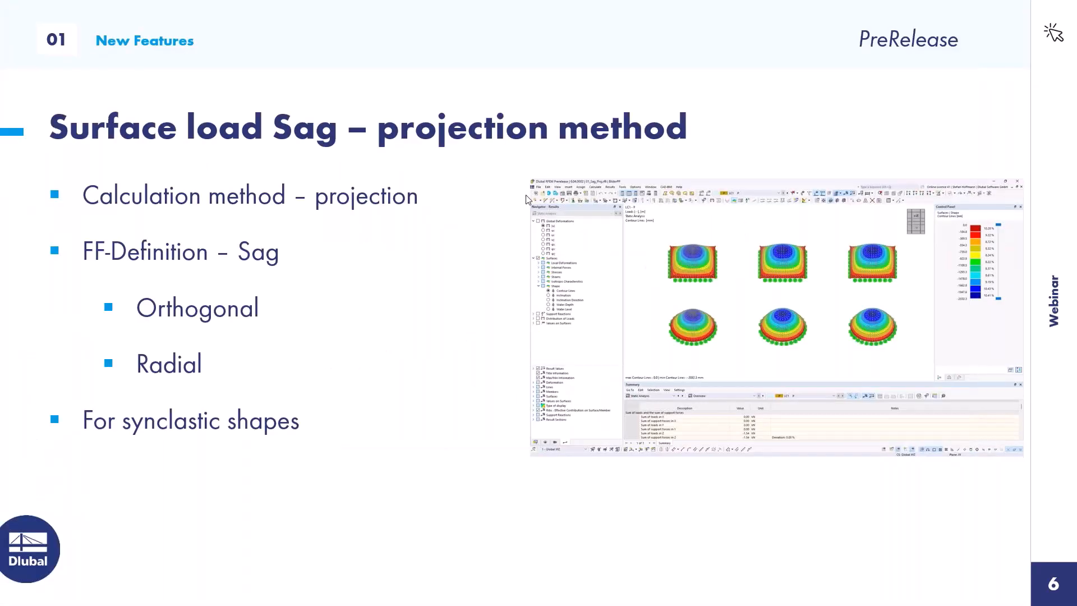
left_click(552, 248)
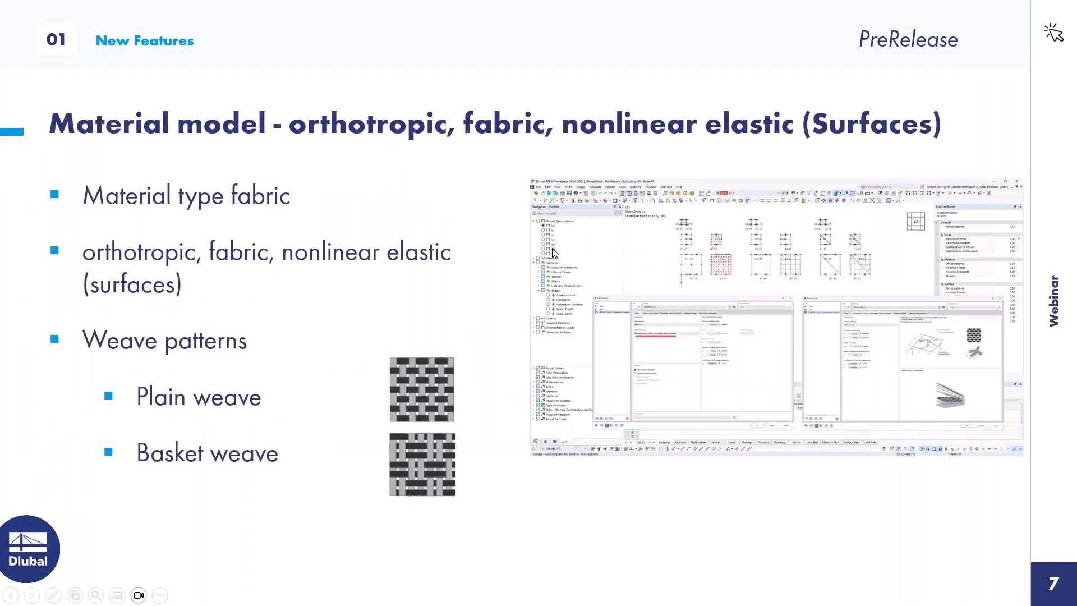
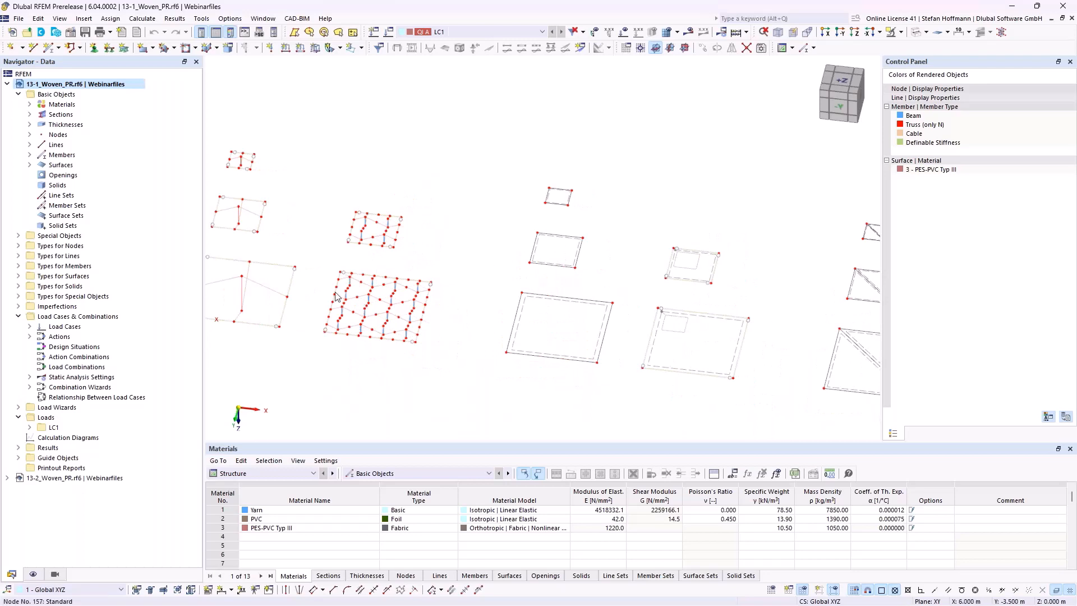
- Open the material of surface 13 for editing and check the fabric entry PES-PVC Typ III in the material library
double_click(527, 305)
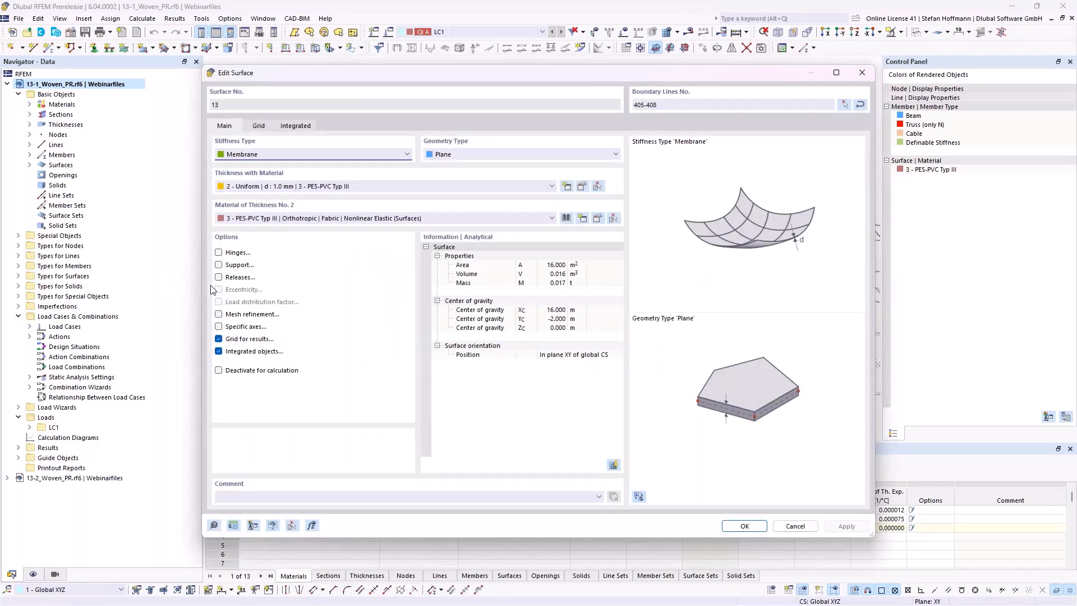
left_click(596, 218)
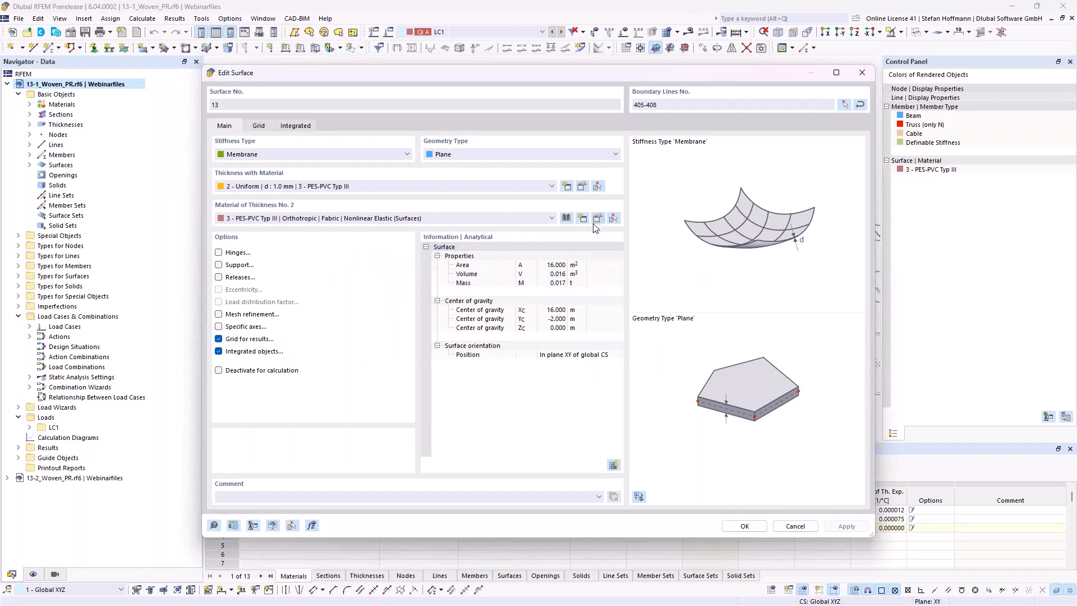
left_click(686, 102)
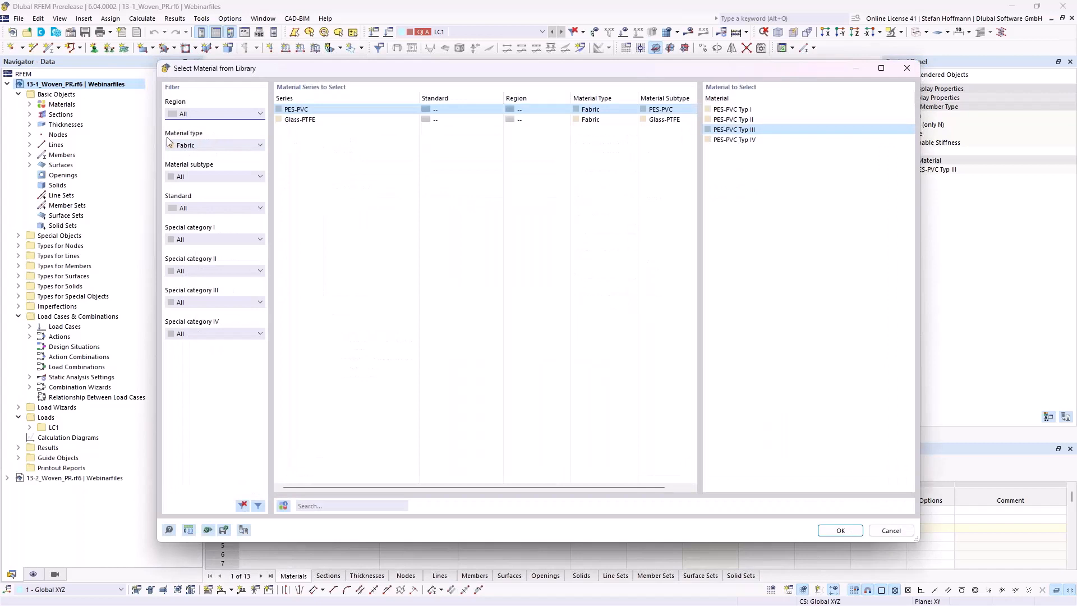
key("Return")
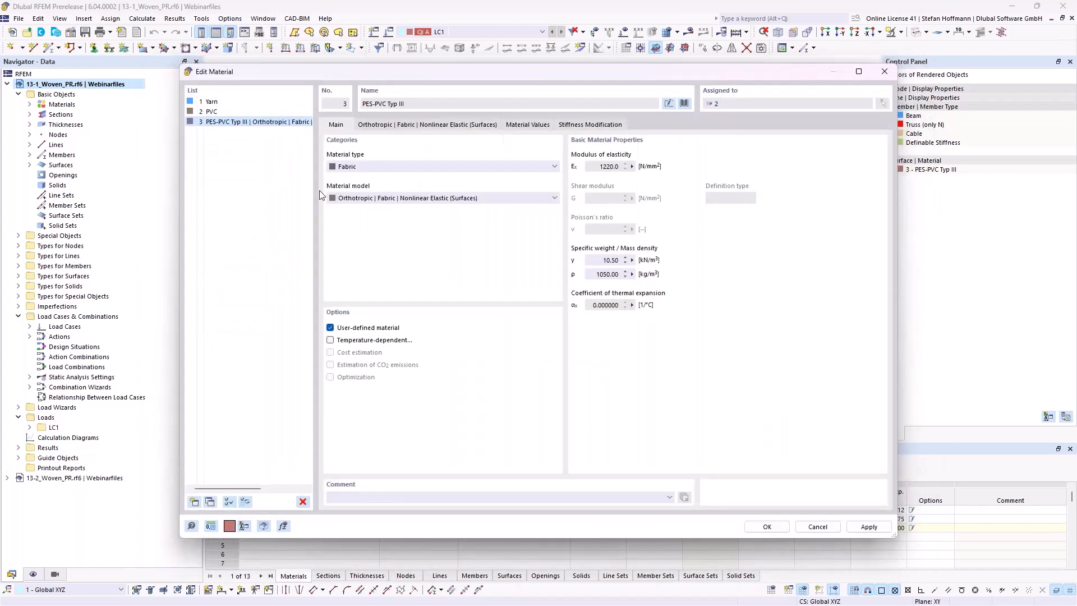
- Keep the material model Orthotropic | Fabric | Nonlinear Elastic (Surfaces) and turn off the user-defined material option
left_click(406, 198)
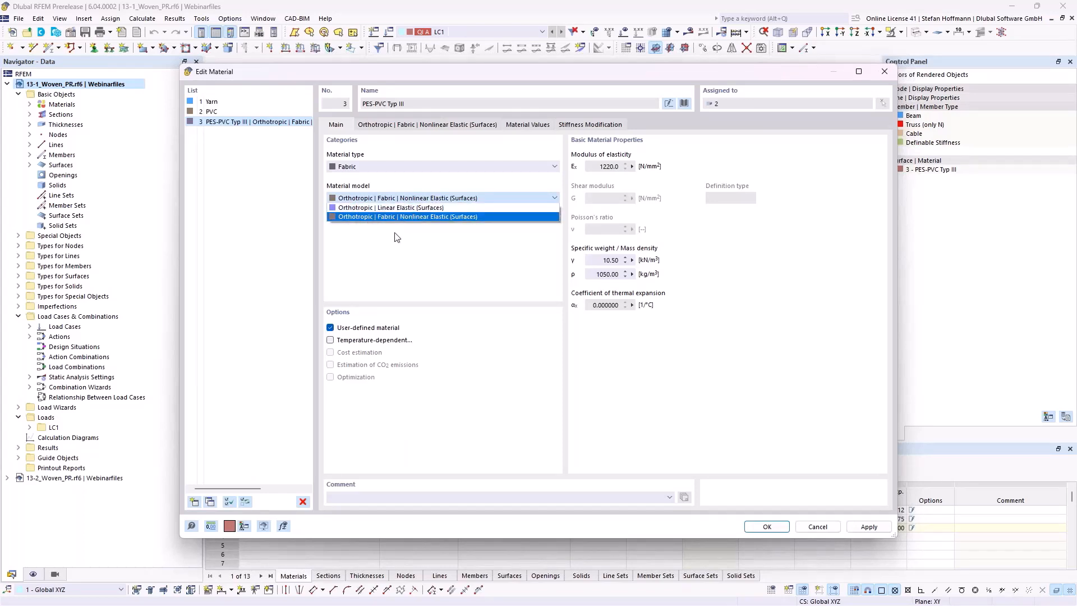
left_click(393, 255)
left_click(345, 330)
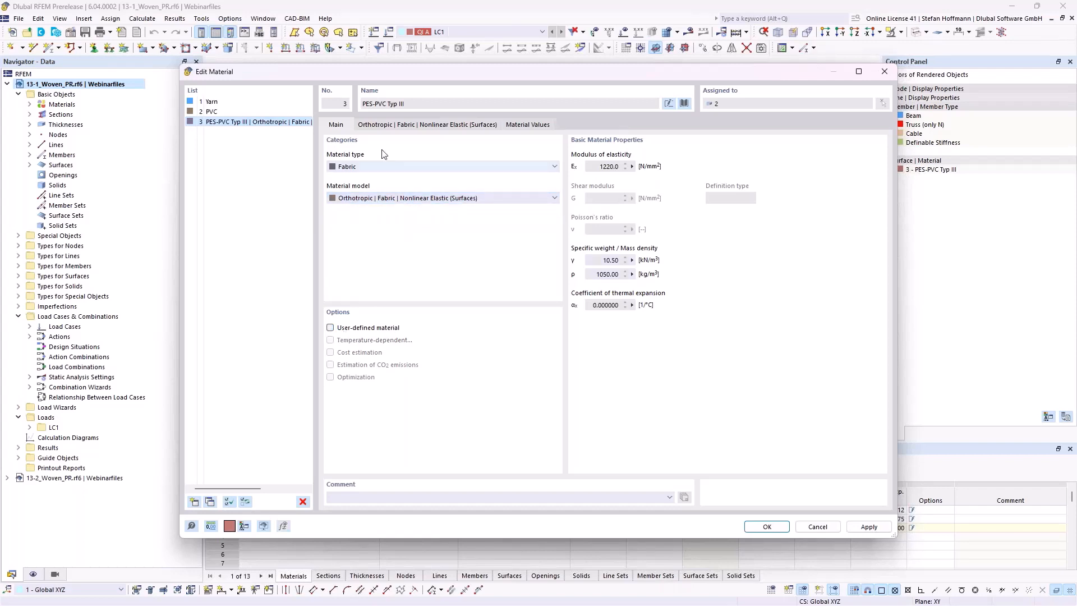
- Check the fabric's ratio of height to length of RVE and turn on the user-defined material option
left_click(397, 125)
left_click(364, 274)
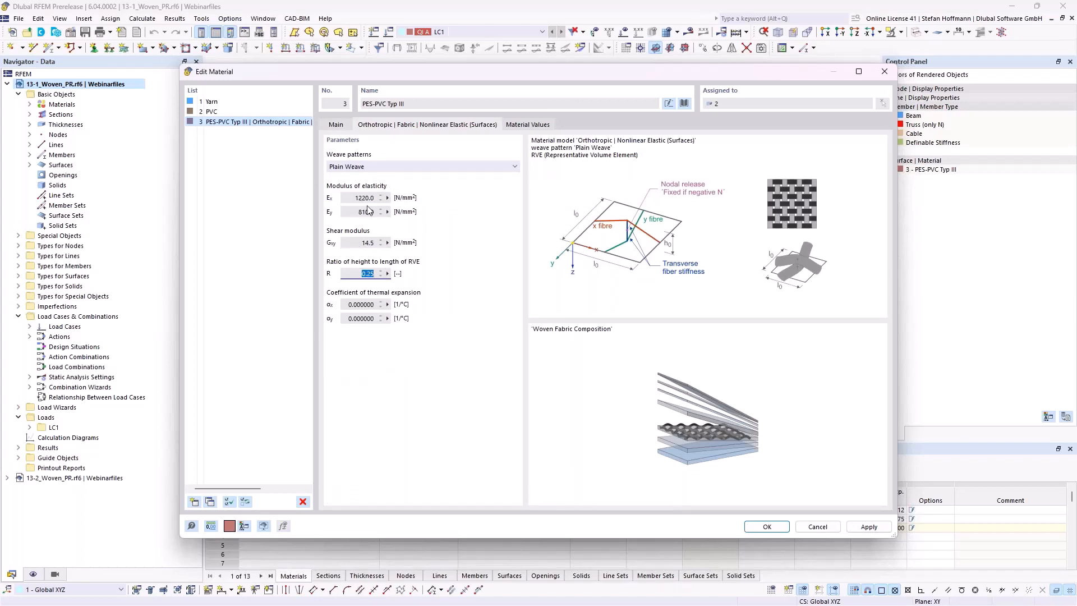
left_click(338, 124)
left_click(357, 330)
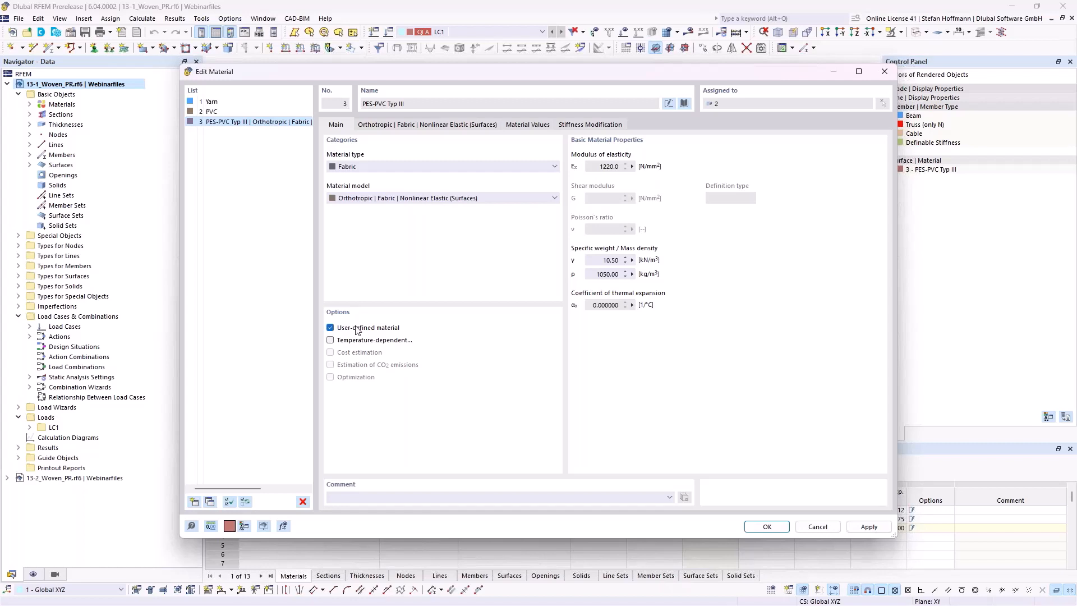
- Review the Plain Weave modulus of elasticity, shear modulus and ratio R, and close the material and surface without saving changes
left_click(411, 129)
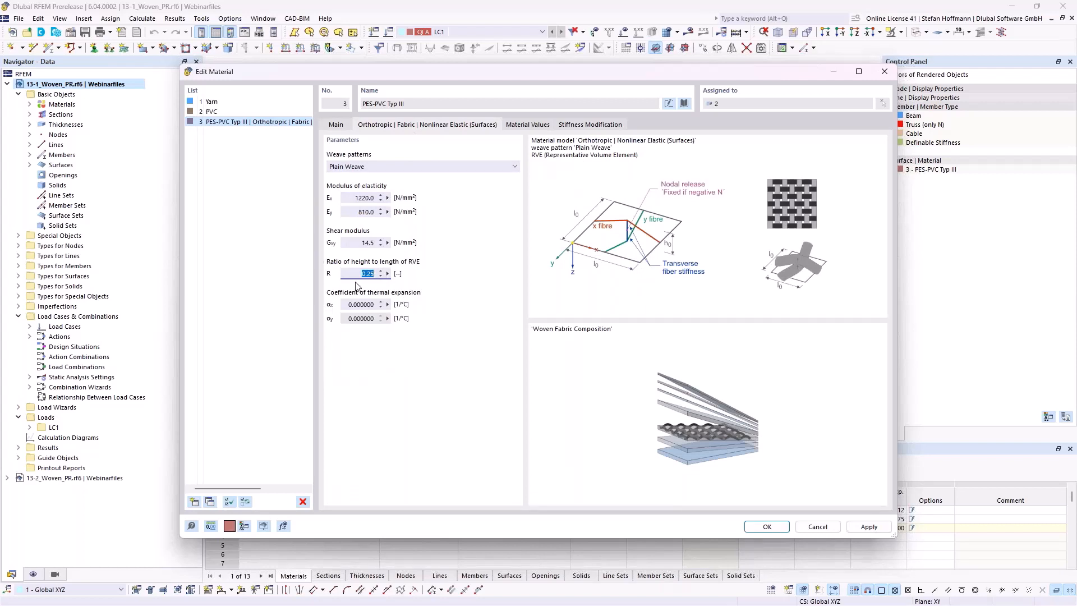
left_click(352, 195)
left_click(361, 245)
left_click(391, 274)
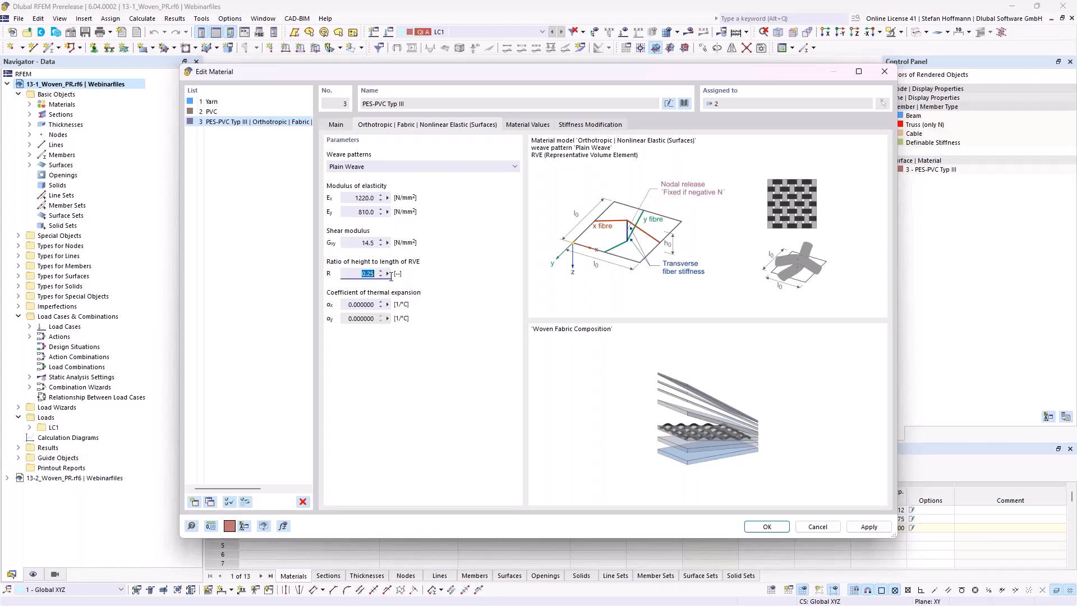
left_click(828, 529)
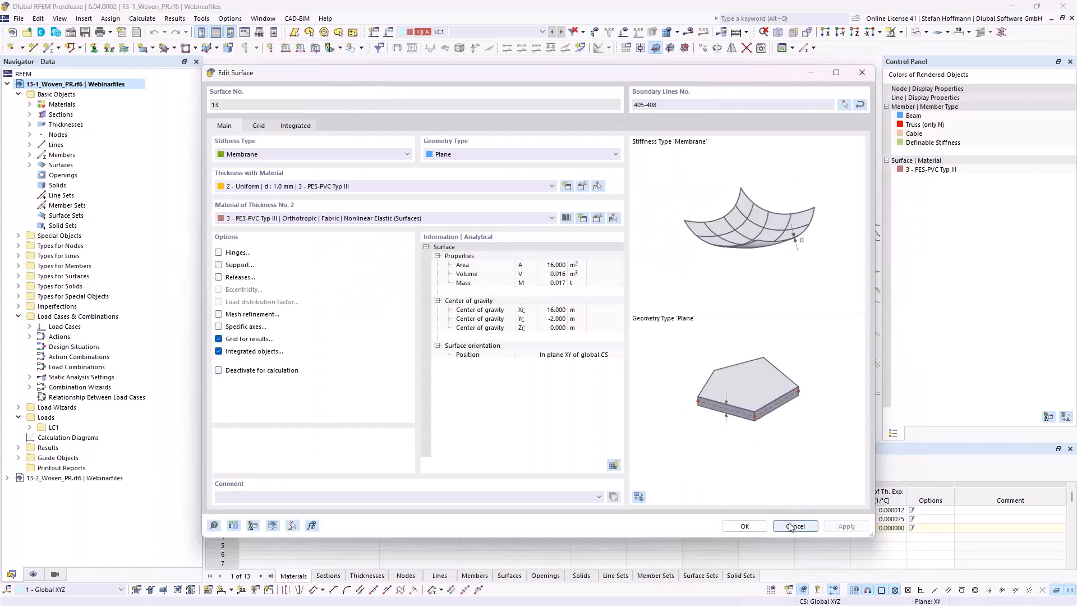
left_click(793, 526)
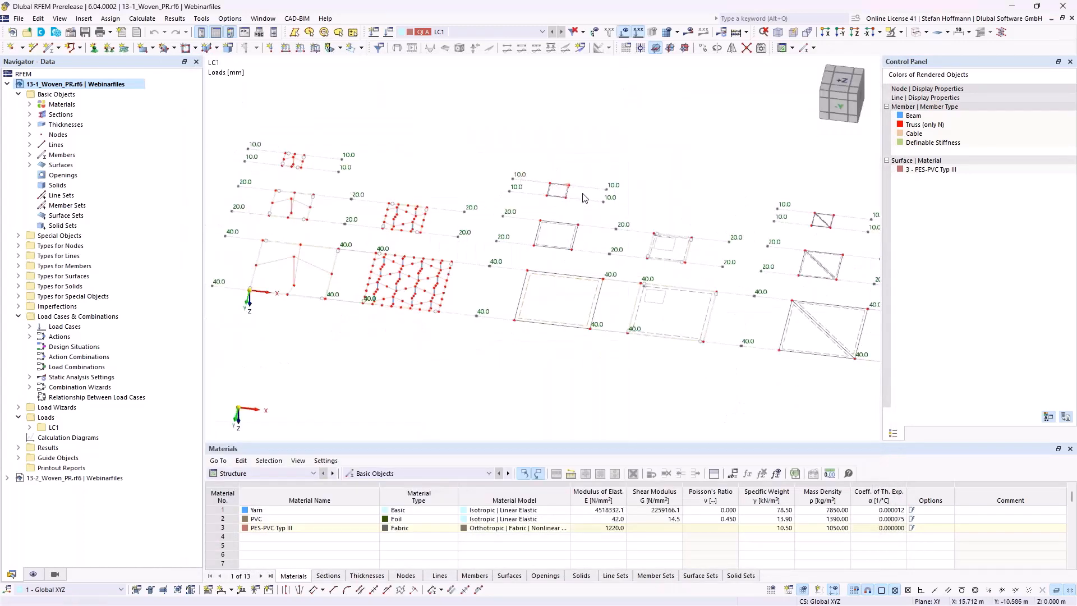
- Hide the loads, calculate and display the LC1 results, and compare the reaction forces across the membrane specimens
left_click(622, 31)
left_click(689, 33)
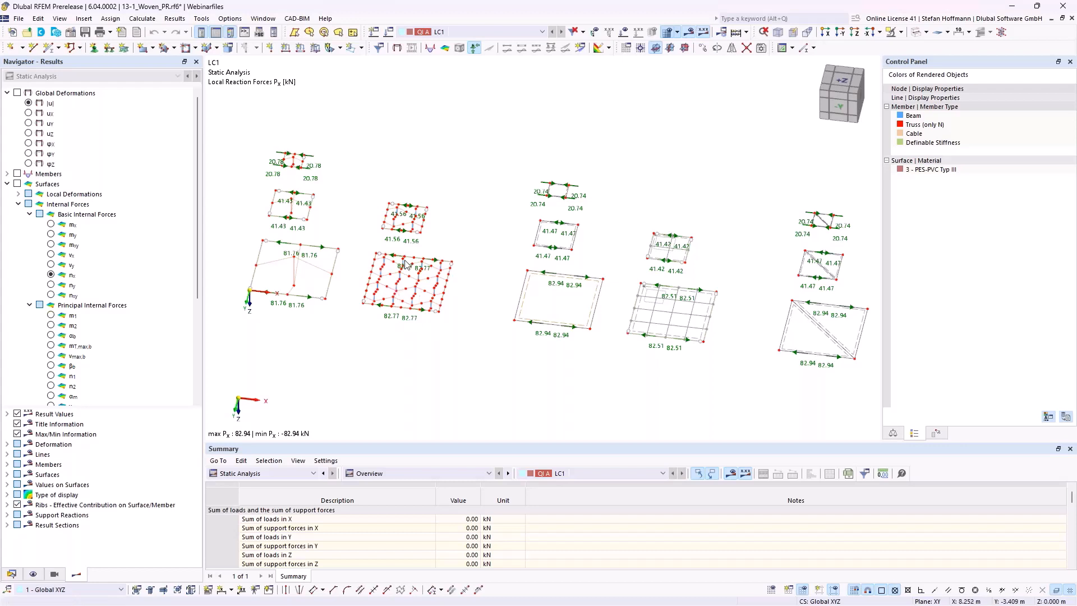
scroll(405, 264, "up", 5)
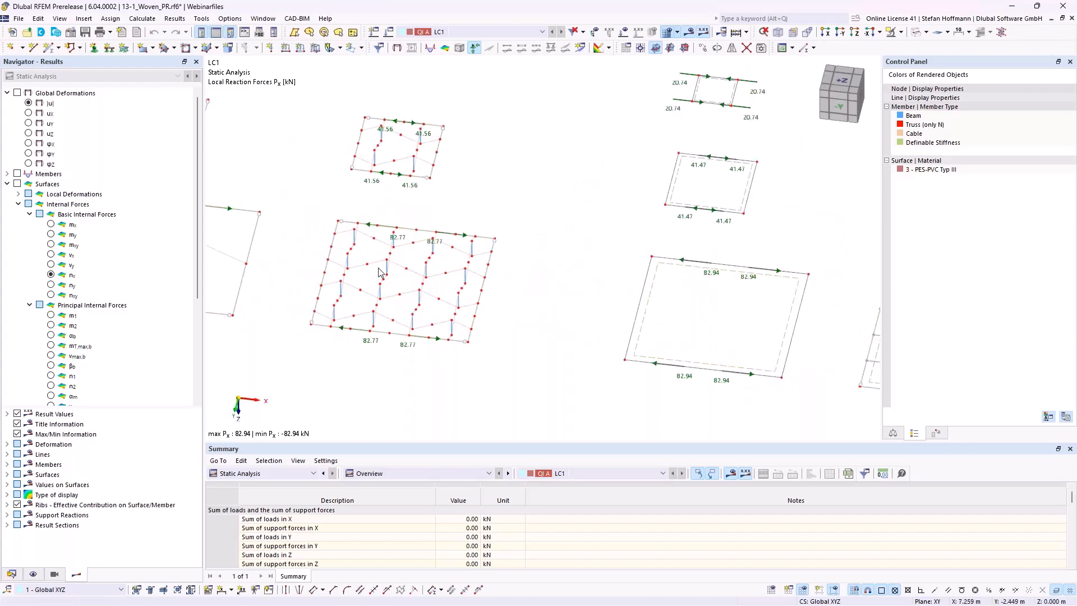
scroll(378, 272, "down", 3)
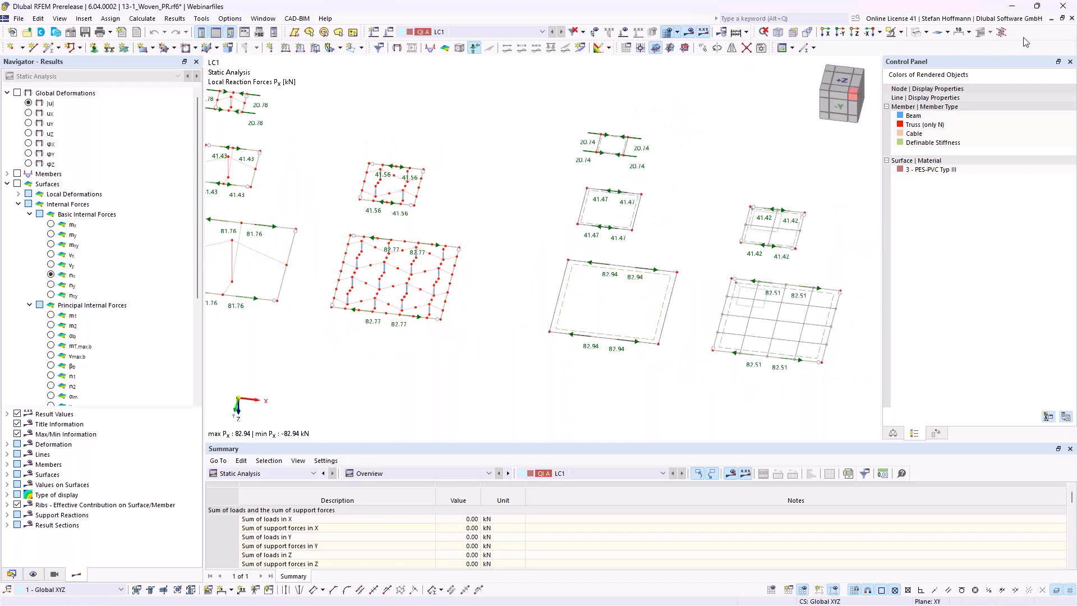
- Close 13-1_Woven_PR.rf6 without saving and view the four membranes of 13-2_Woven_PR.rf6 from an angle
left_click(1071, 19)
left_click(585, 356)
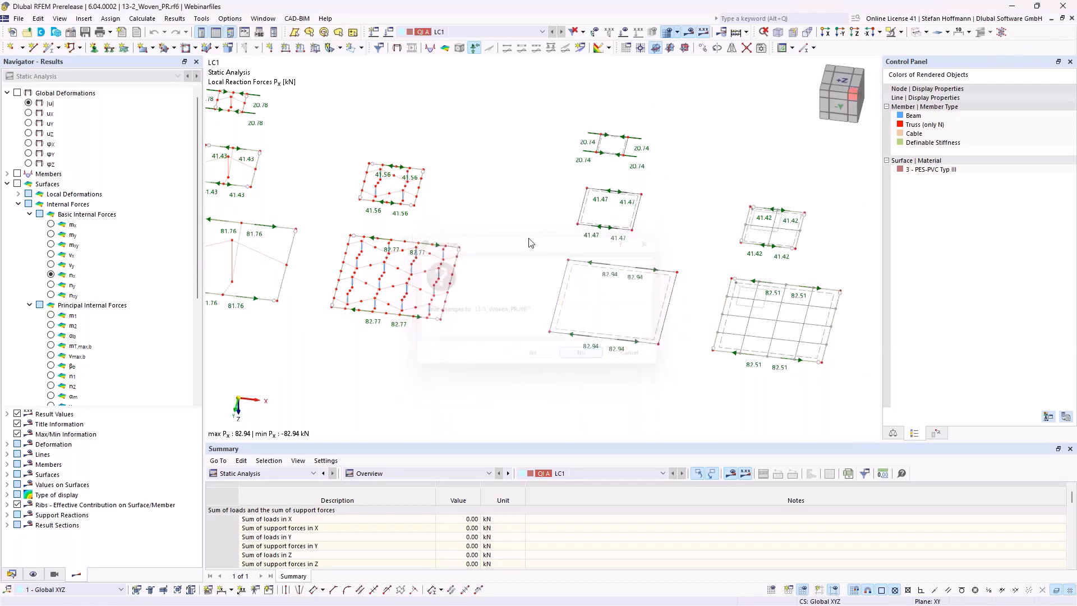
middle_click_drag(477, 273, 504, 296, "ctrl")
scroll(504, 297, "up", 3)
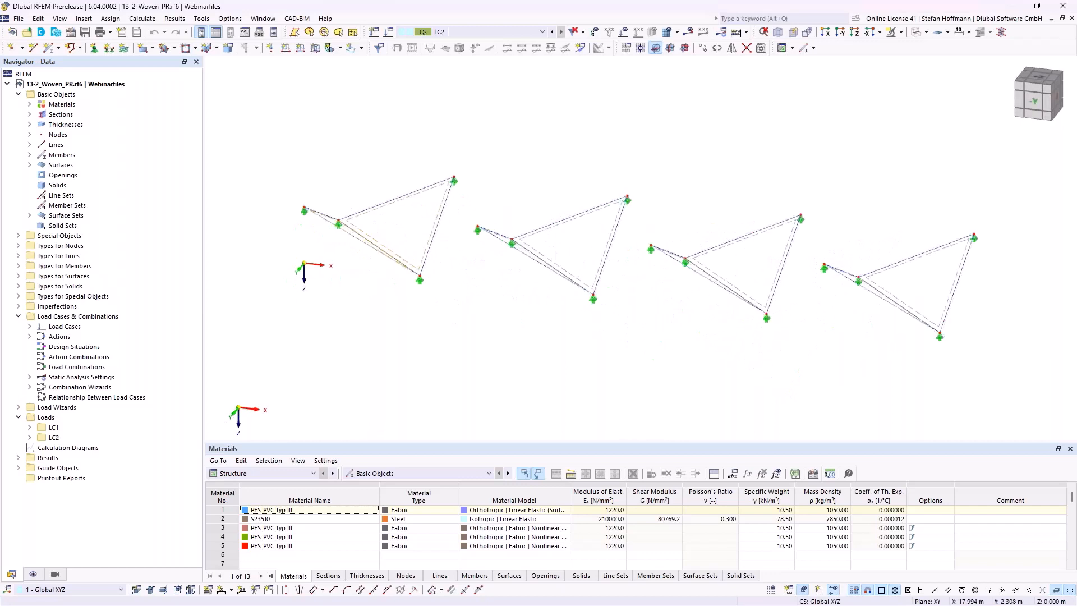
middle_click_drag(534, 291, 507, 281, "ctrl")
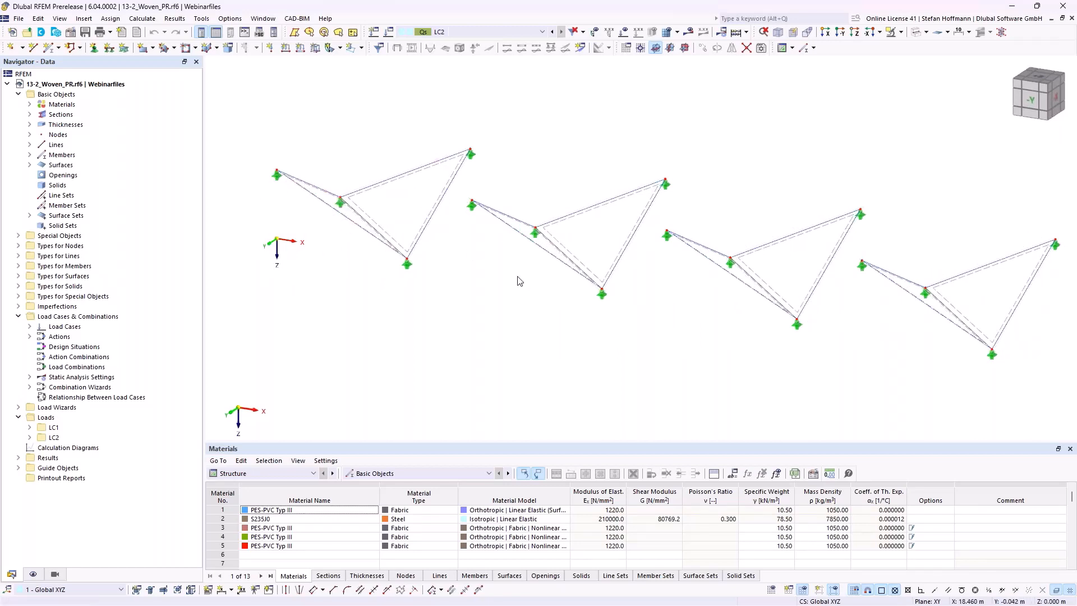
scroll(517, 276, "down", 1)
mouse_move(517, 278)
middle_mouse_down()
mouse_move(487, 279)
mouse_move(504, 275)
middle_mouse_up()
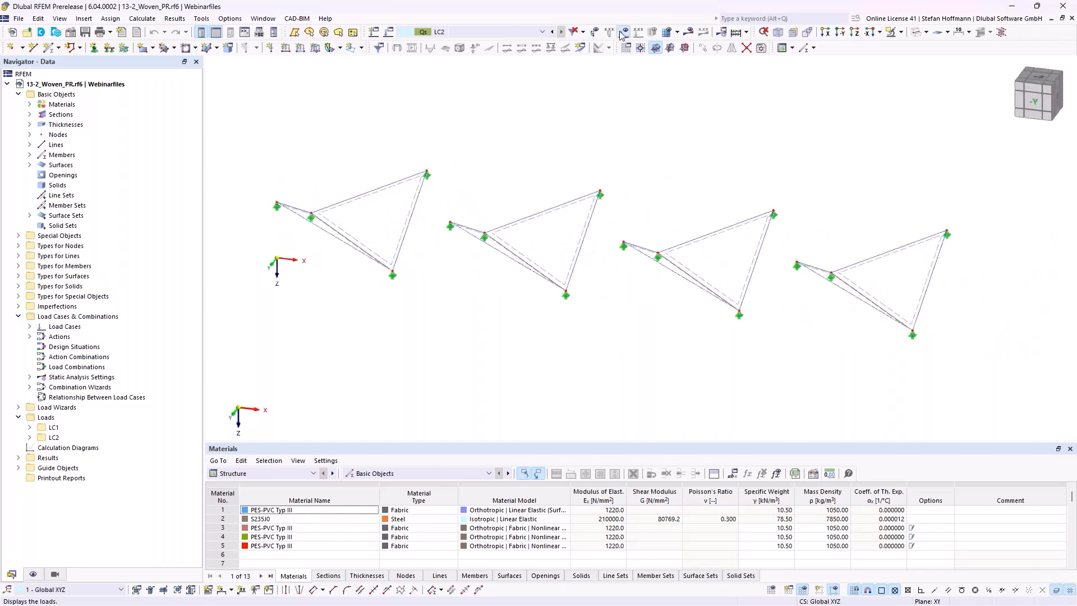
- Display the loads, check the form-finding surface set load in LC1, and view the loads of LC2
left_click(622, 33)
left_click(552, 32)
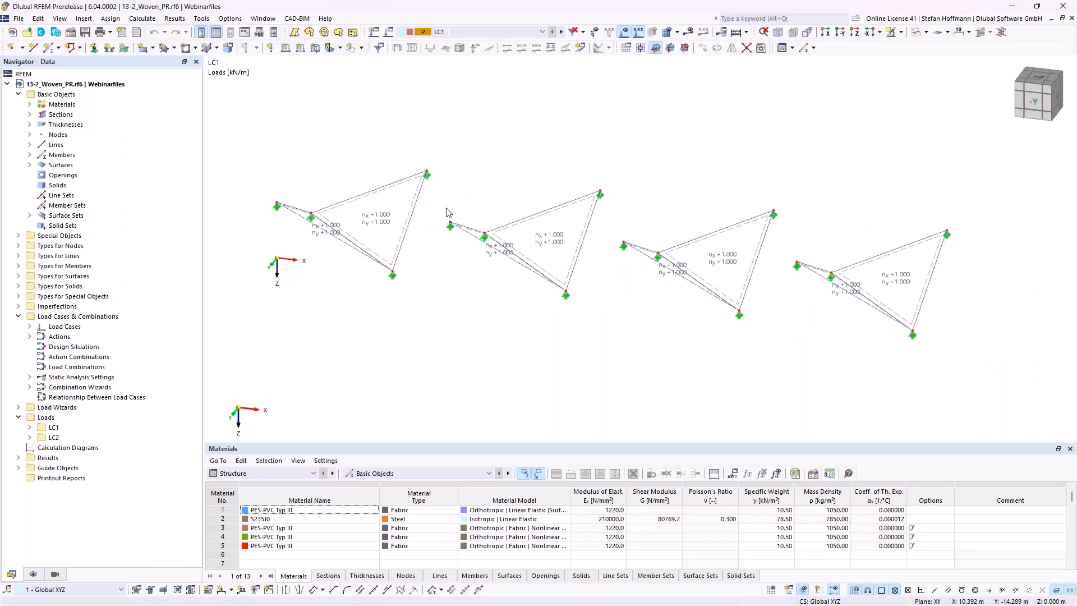
double_click(364, 224)
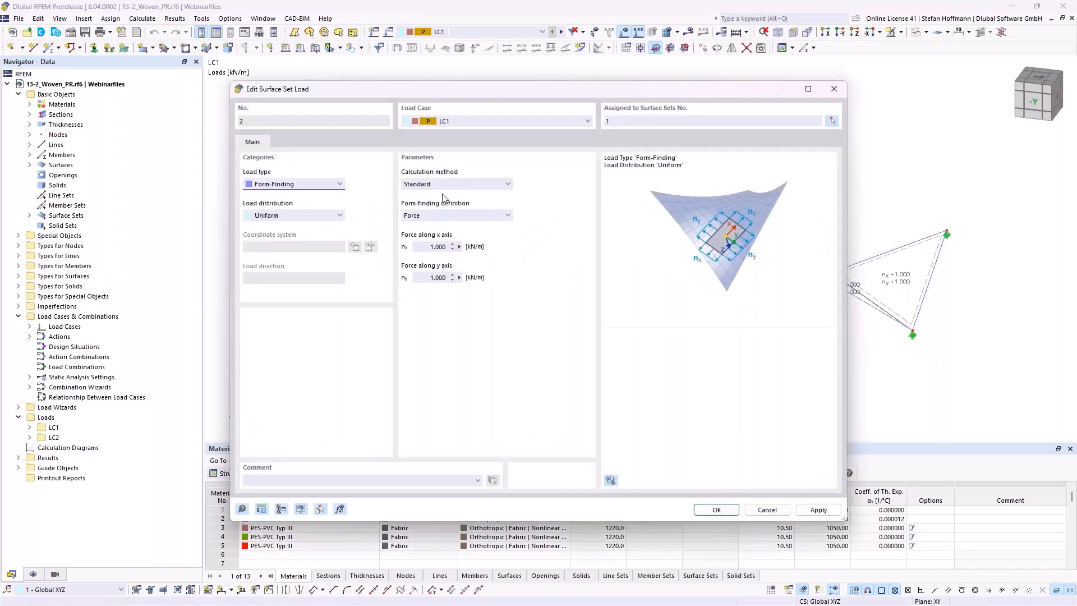
key("Escape")
left_click(560, 32)
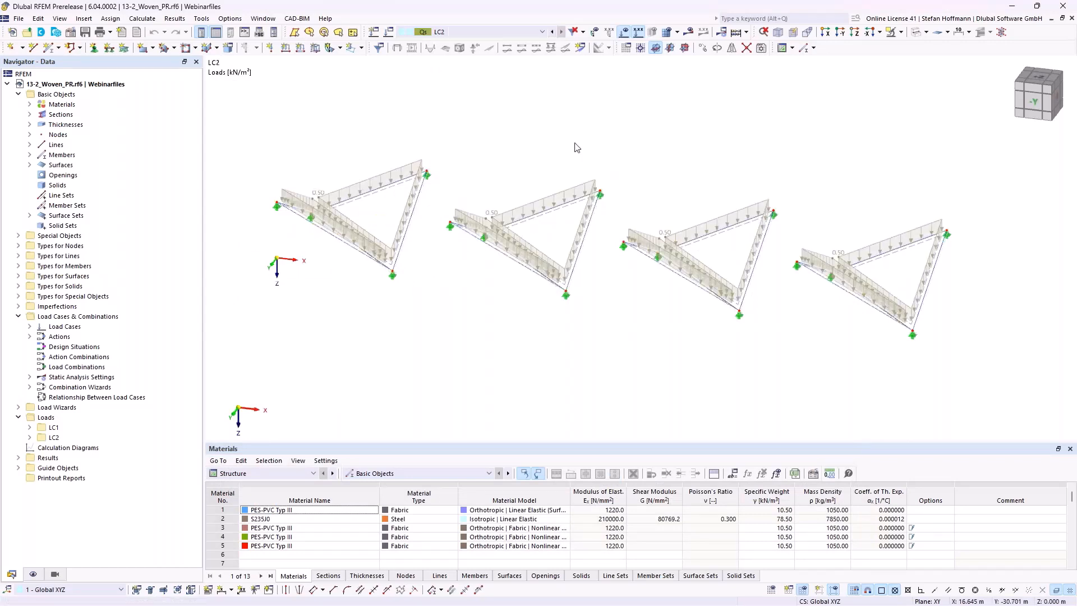
- Calculate load case LC1 and inspect the form-finding shape of the four membranes
left_click(552, 33)
left_click(689, 32)
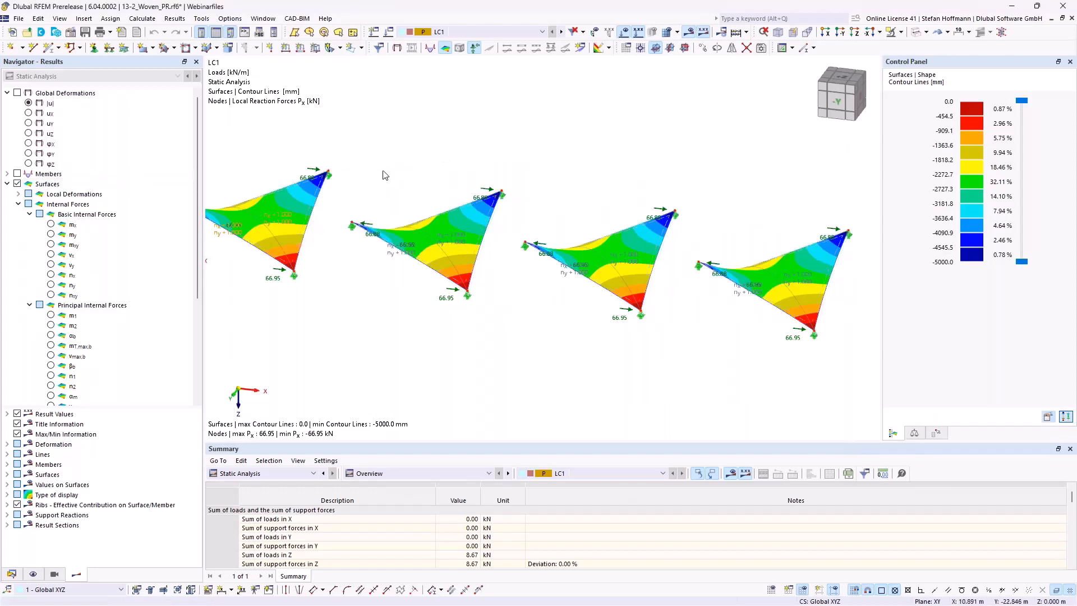
middle_click_drag(395, 195, 476, 259)
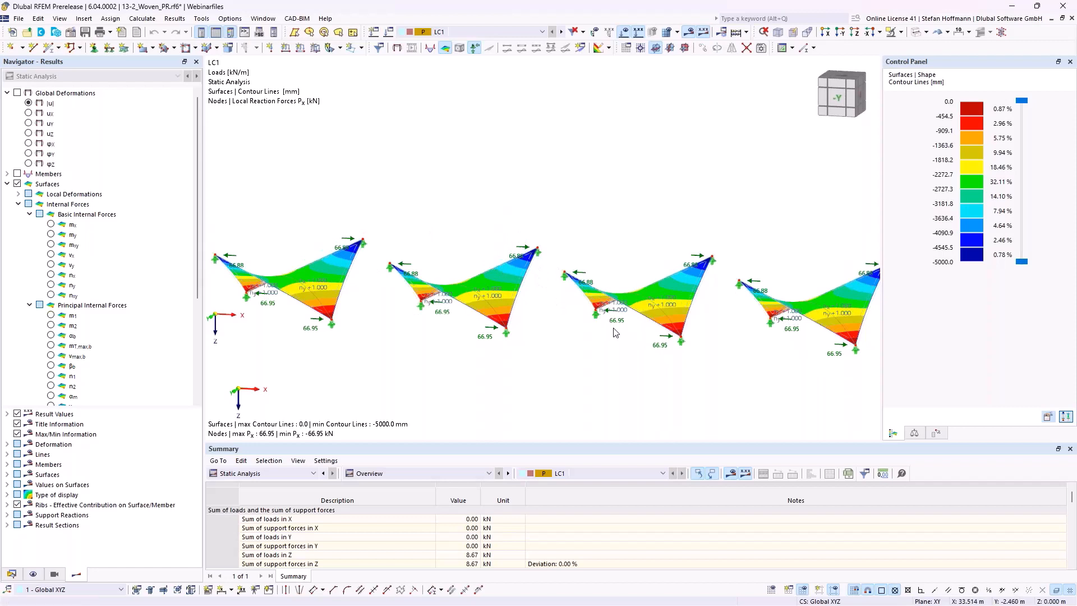
middle_click_drag(561, 336, 560, 299, "ctrl")
- Hide the results, check the material assigned to surface 2 of the first membrane, and return to the model data tree
left_click(688, 33)
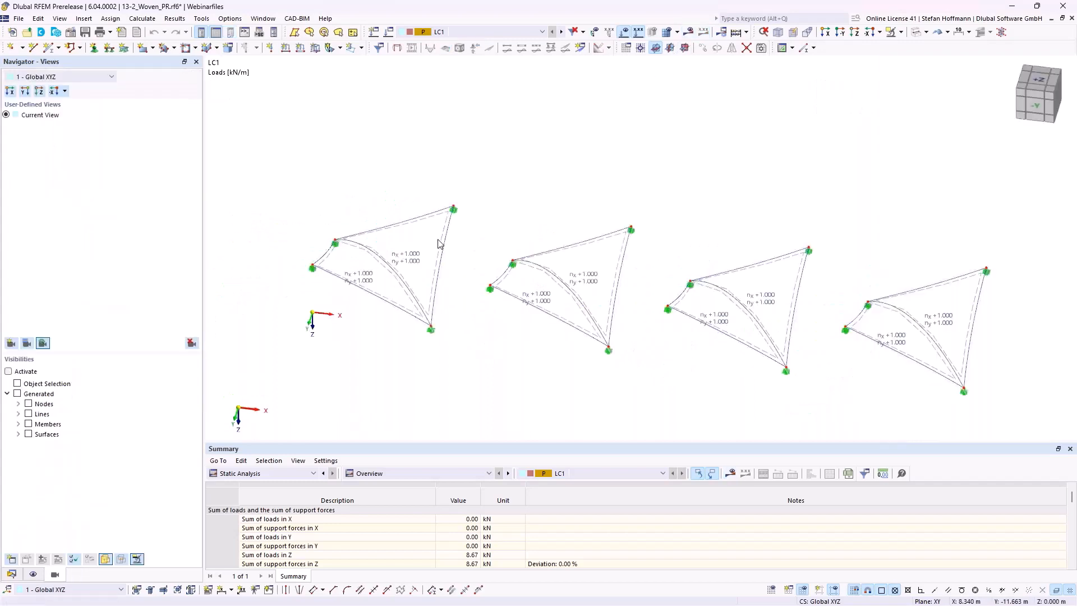
double_click(442, 244)
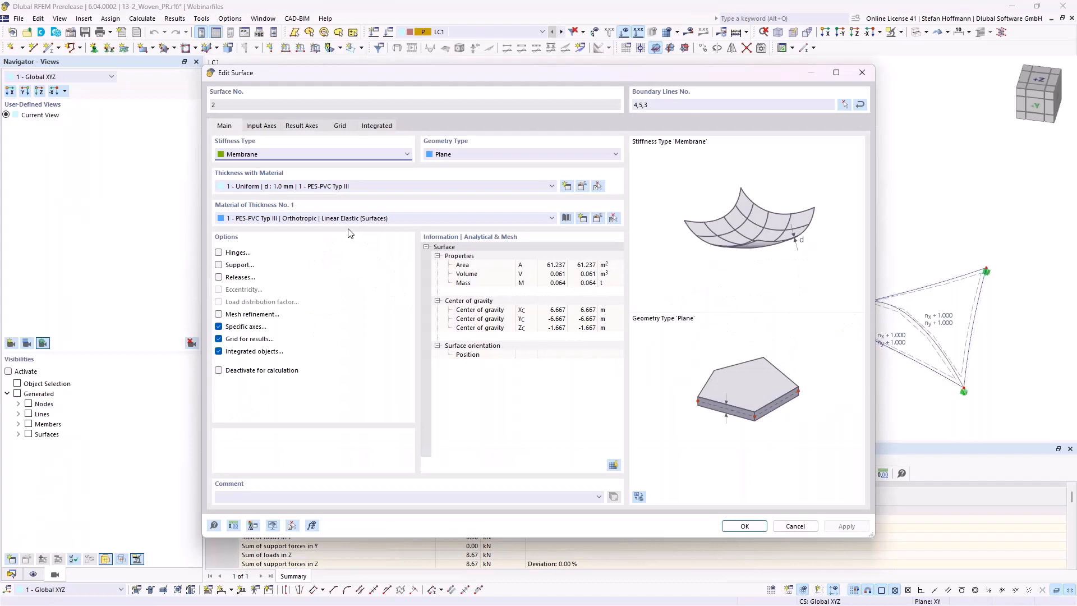
key("Escape")
middle_click_drag(494, 281, 412, 213)
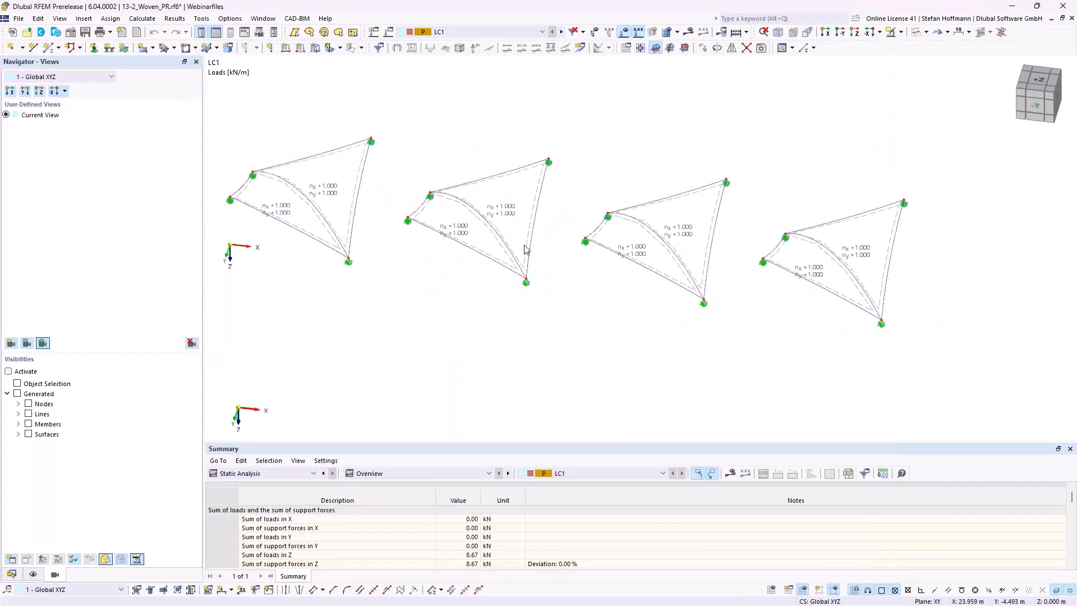
left_click(11, 573)
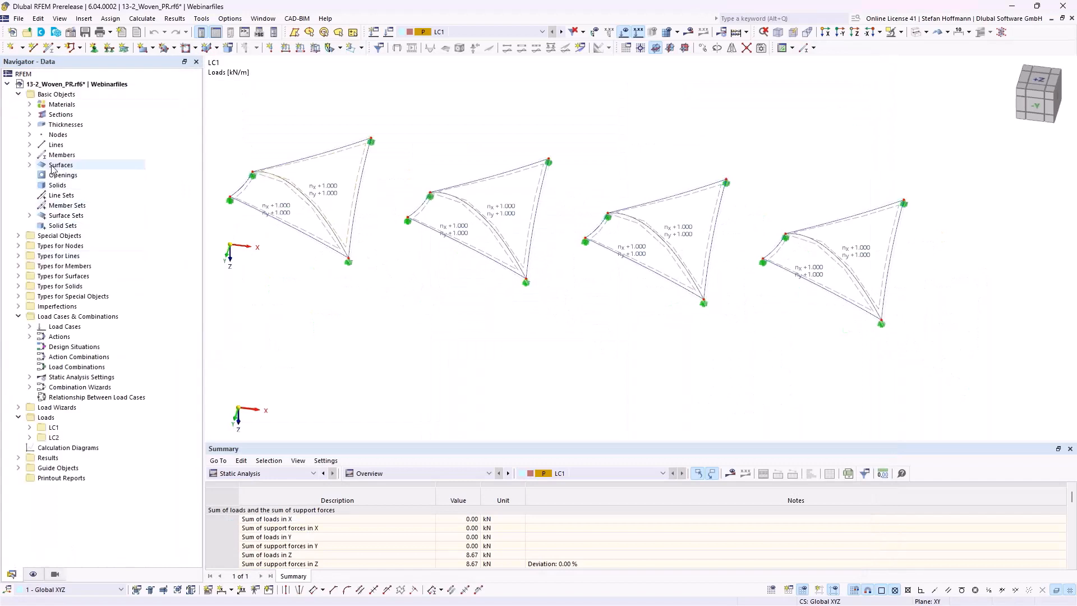
- Compare the shear modulus of the second membrane's nonlinear fabric material with that of linear elastic material 1
double_click(530, 228)
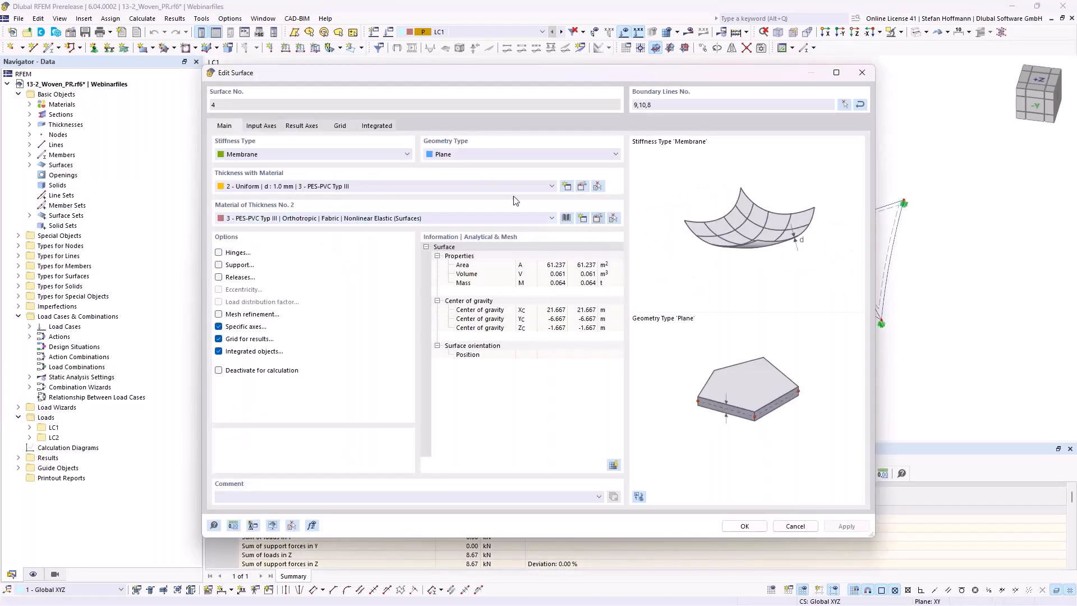
left_click(429, 124)
left_click(376, 241)
left_click(272, 103)
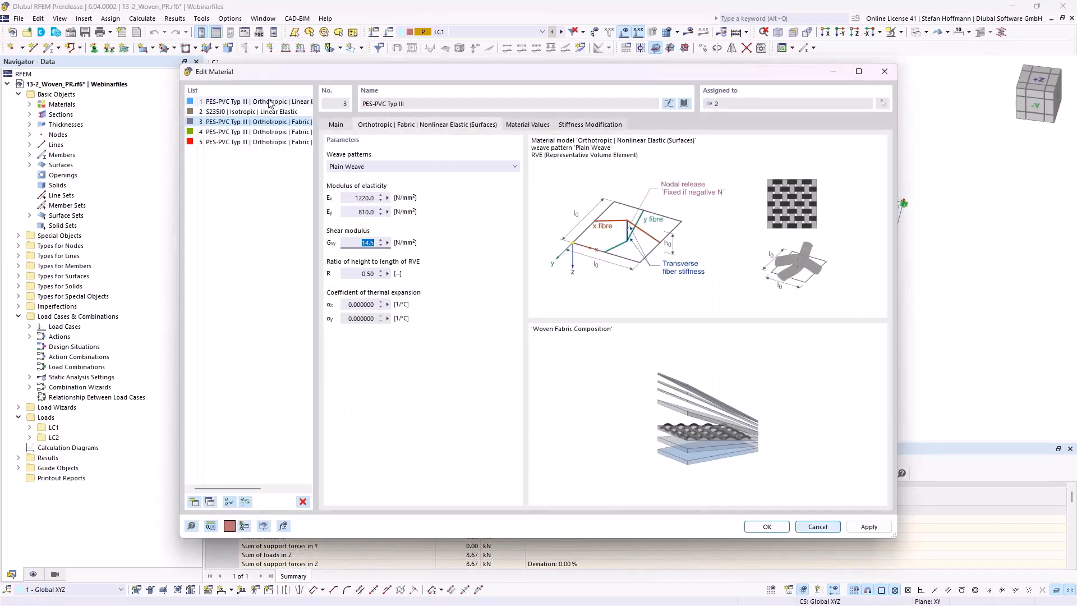
left_click(435, 125)
left_click(359, 241)
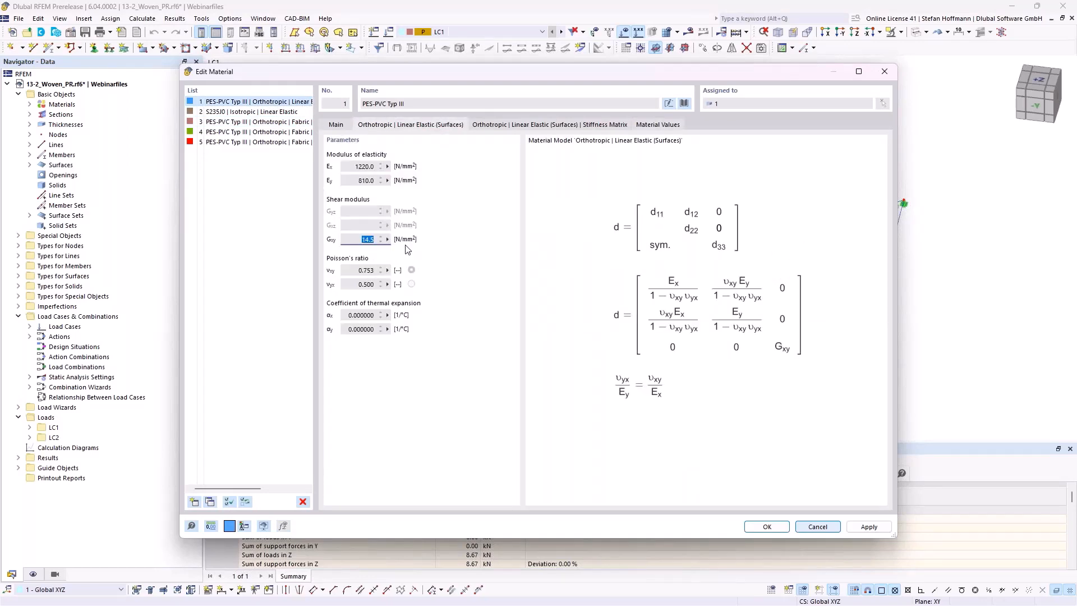
key("Escape")
key("Escape")
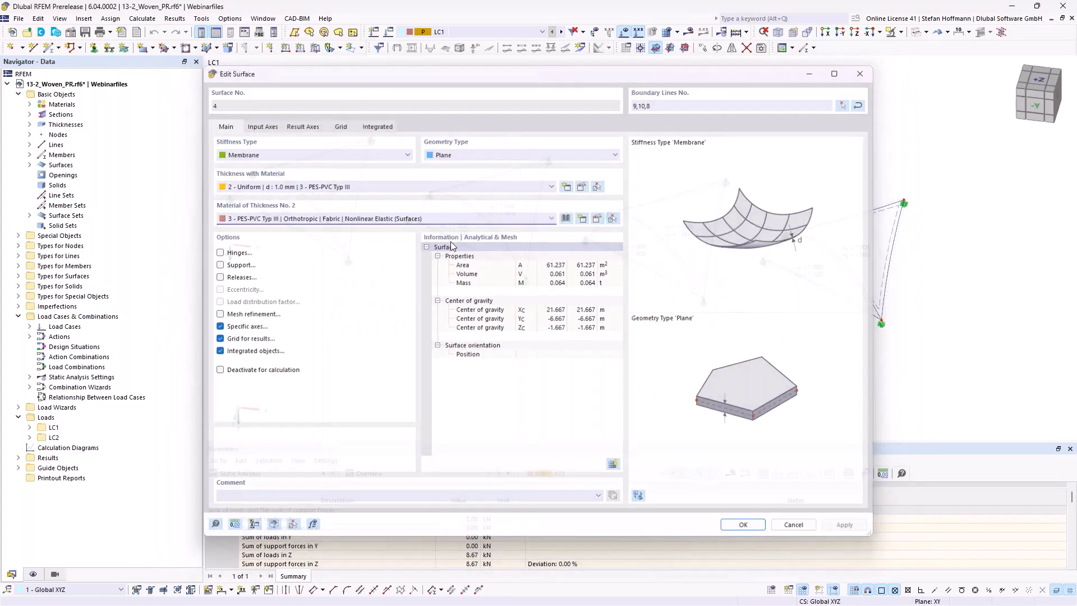
- Check the shear modulus of fabric materials 4 and 5, starting from surface 5 of the third membrane
double_click(652, 238)
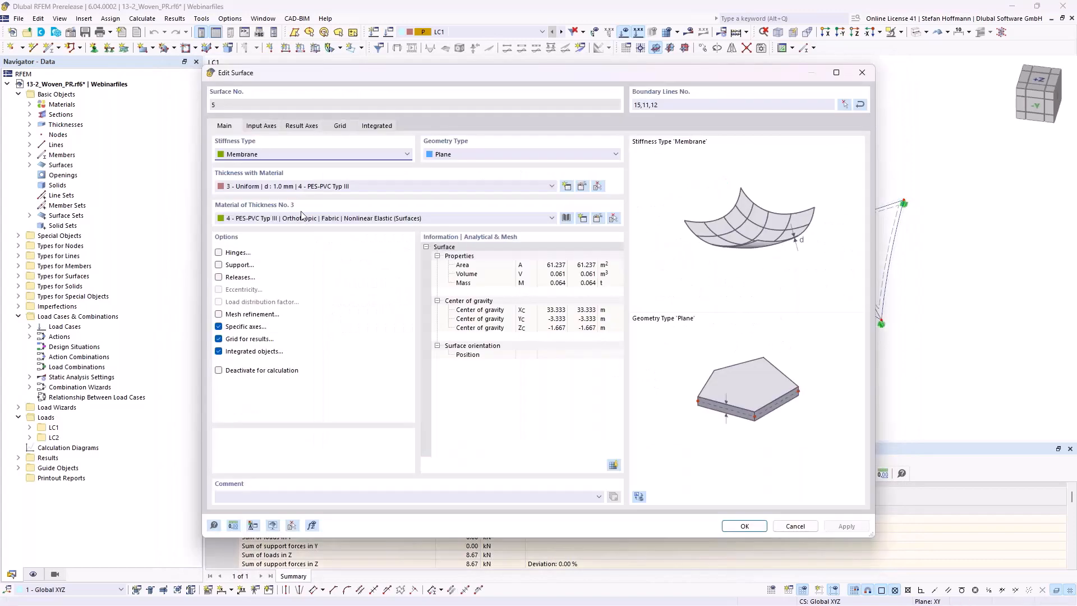
left_click(385, 125)
double_click(374, 242)
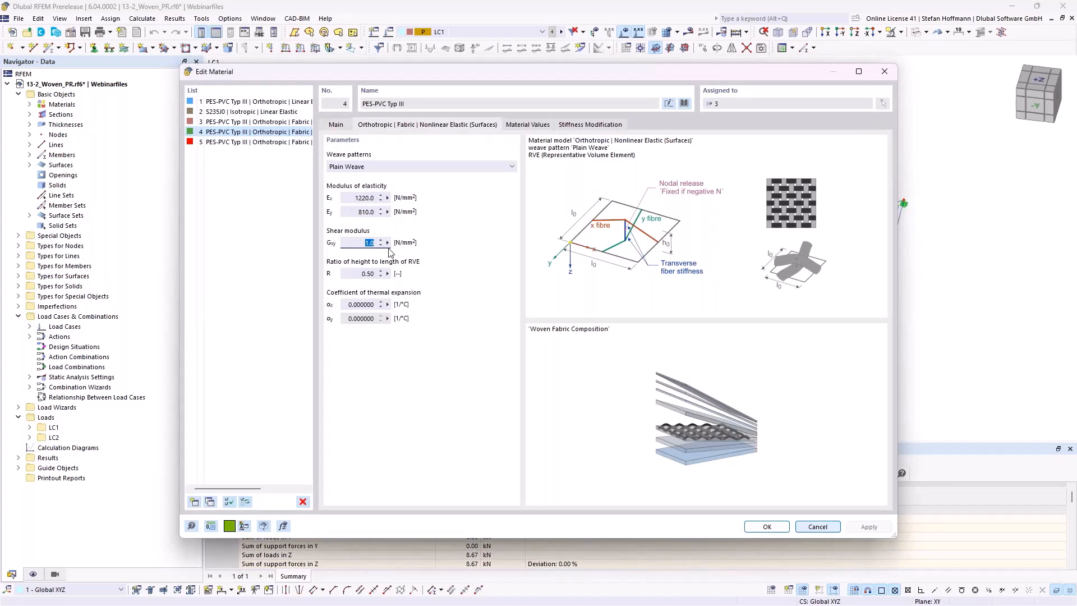
left_click(253, 141)
double_click(371, 243)
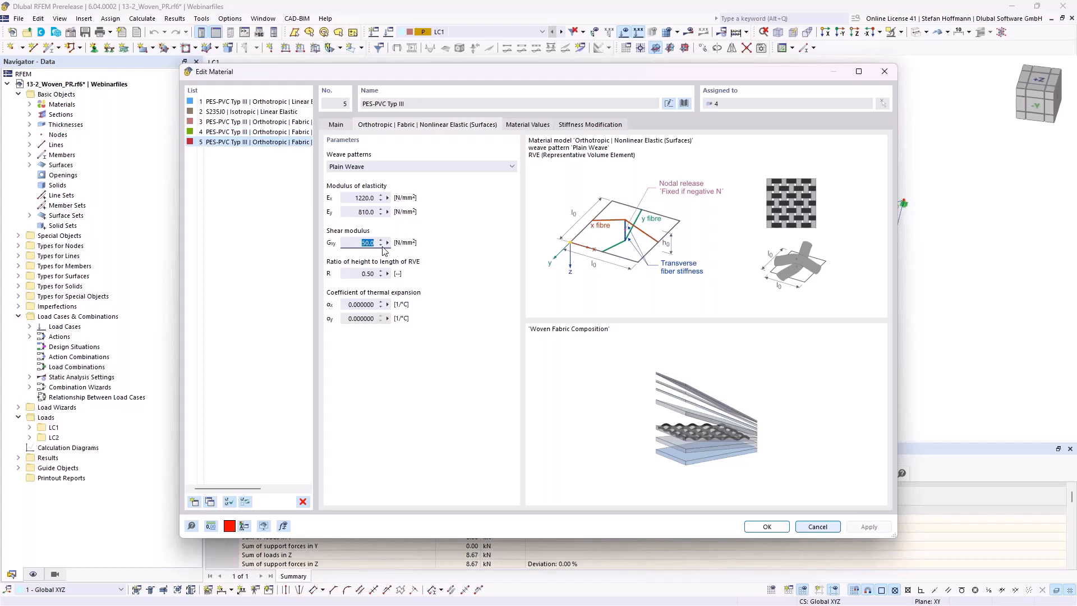
key("Return")
key("Return")
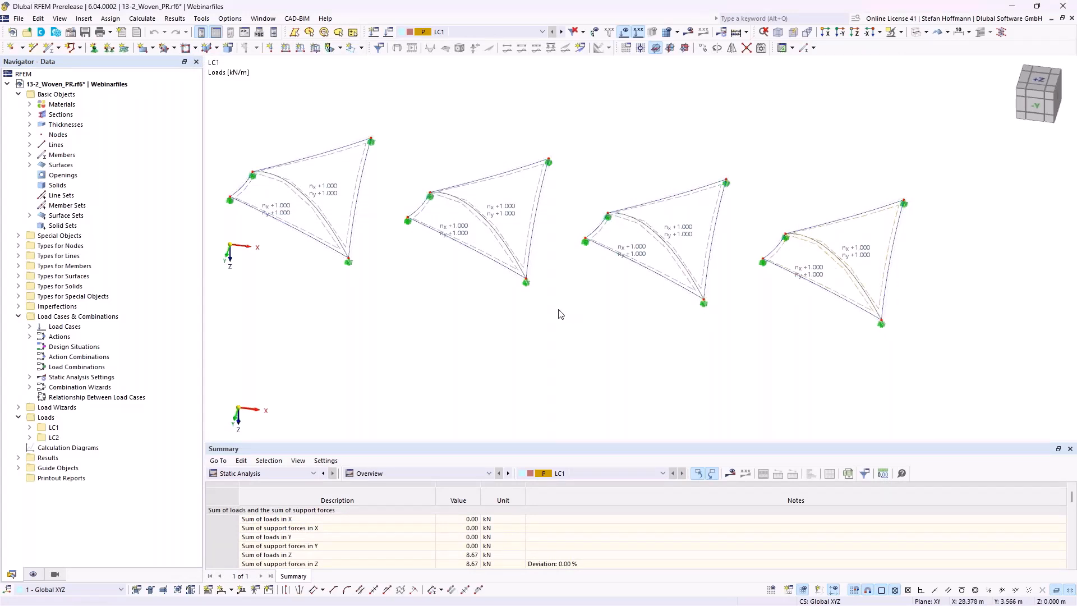
- Redisplay the LC1 results and compare the form-finding shapes and reaction forces of the four membranes
left_click(688, 31)
middle_click_drag(539, 250, 553, 278, "ctrl")
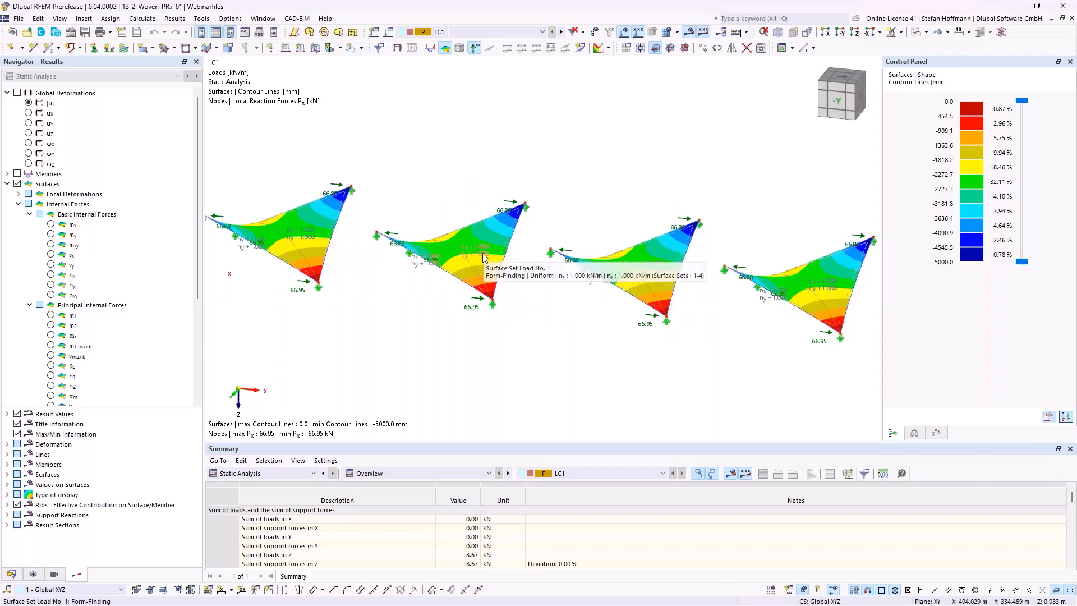
scroll(493, 258, "down", 1)
middle_click_drag(493, 259, 494, 268, "ctrl")
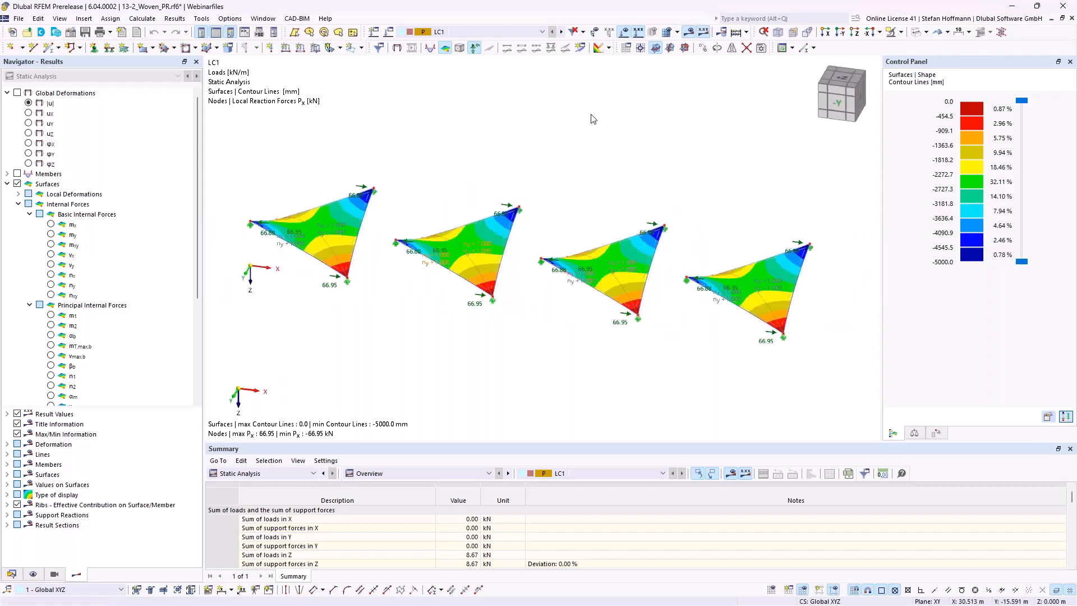
- Calculate load case LC2 and show its results on the four membranes with the loads hidden
left_click(561, 31)
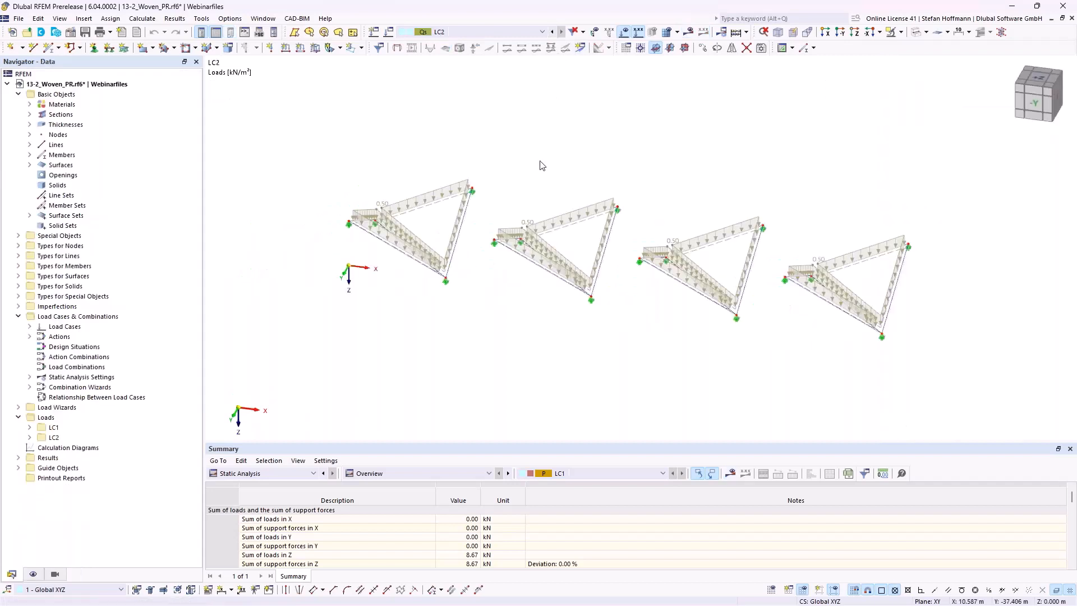
key("F5")
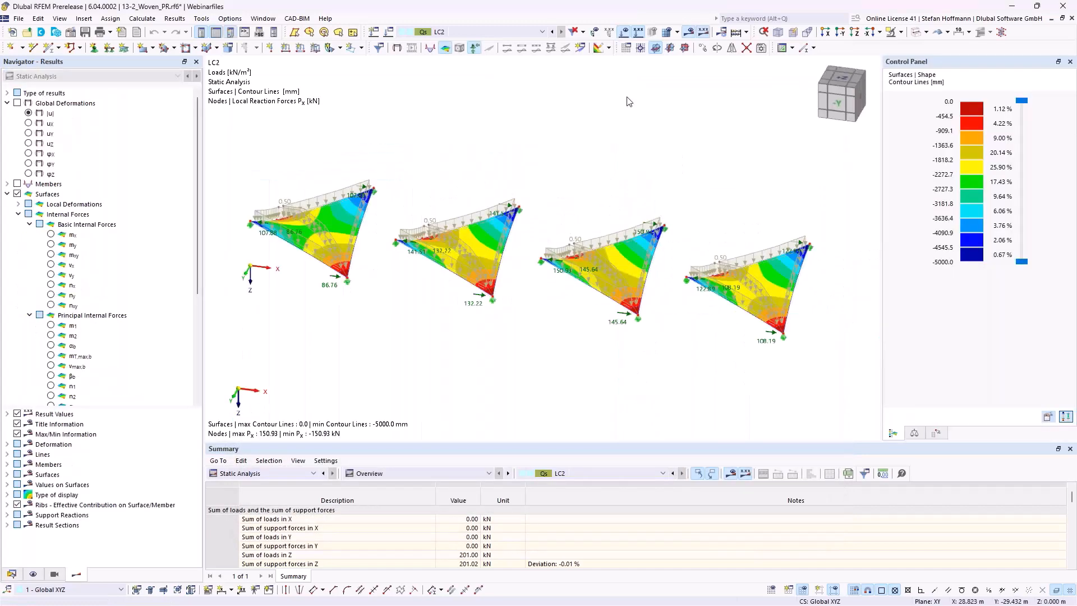
left_click(624, 33)
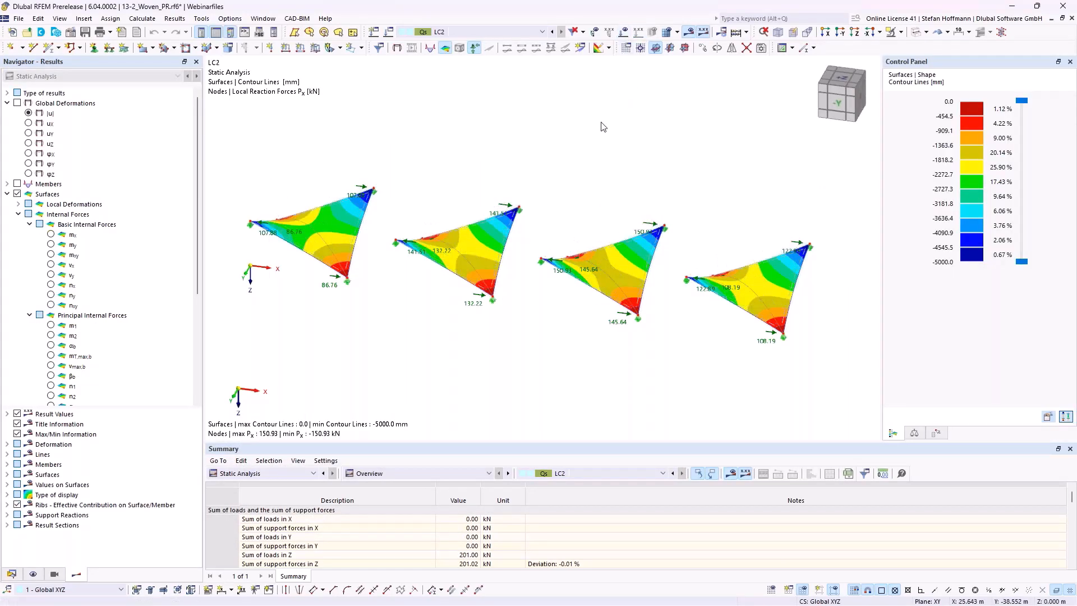
- Compare the LC2 contour-line shapes of the four membranes from several directions and display their axial forces nx
middle_click_drag(610, 149, 604, 191, "ctrl")
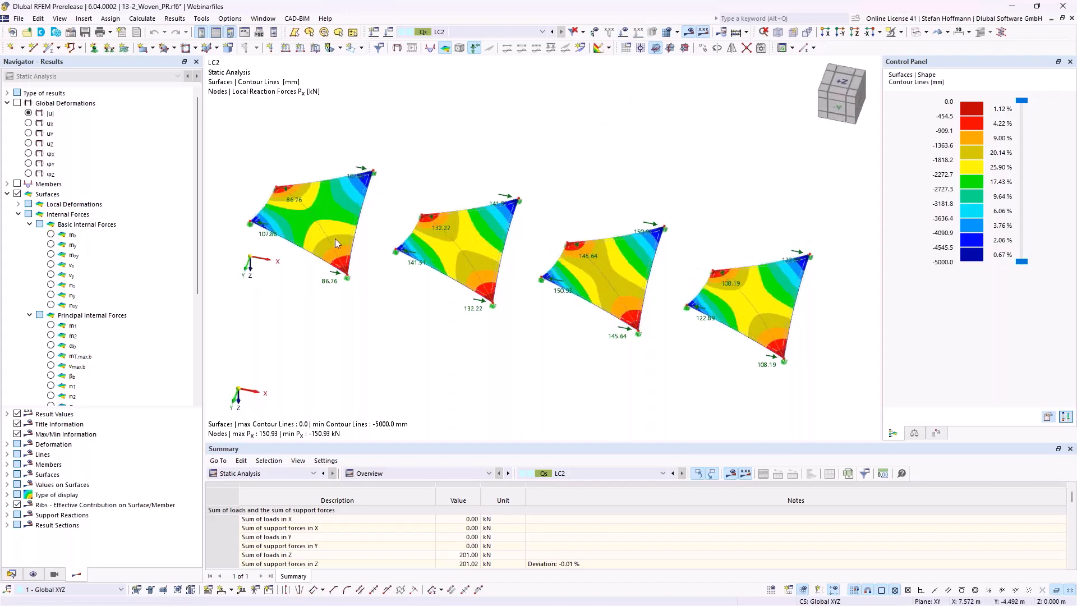
left_click(841, 34)
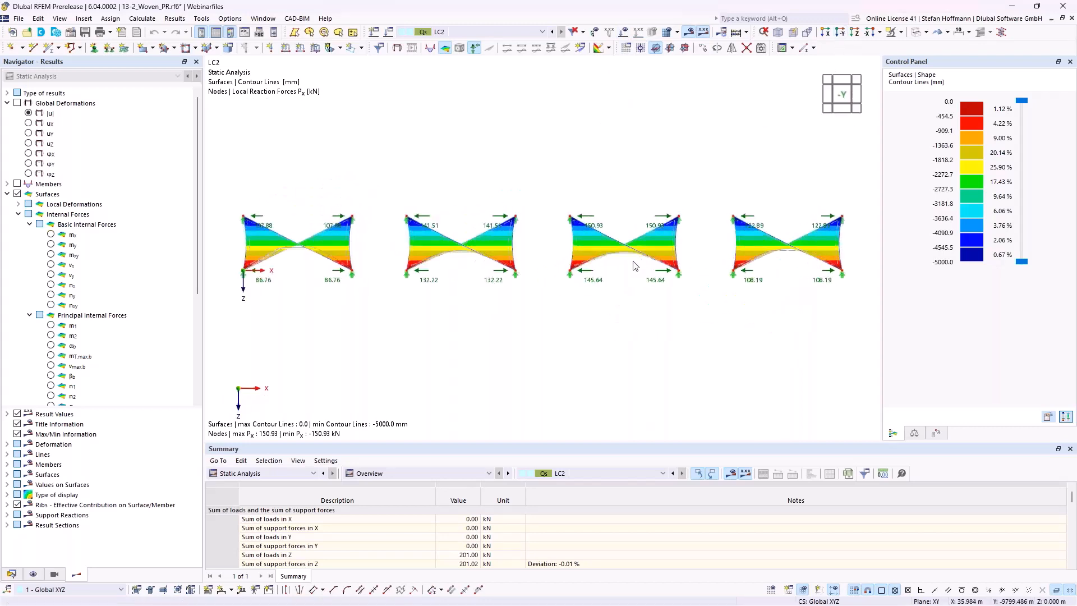
middle_click_drag(562, 236, 569, 308, "ctrl")
left_click(840, 33)
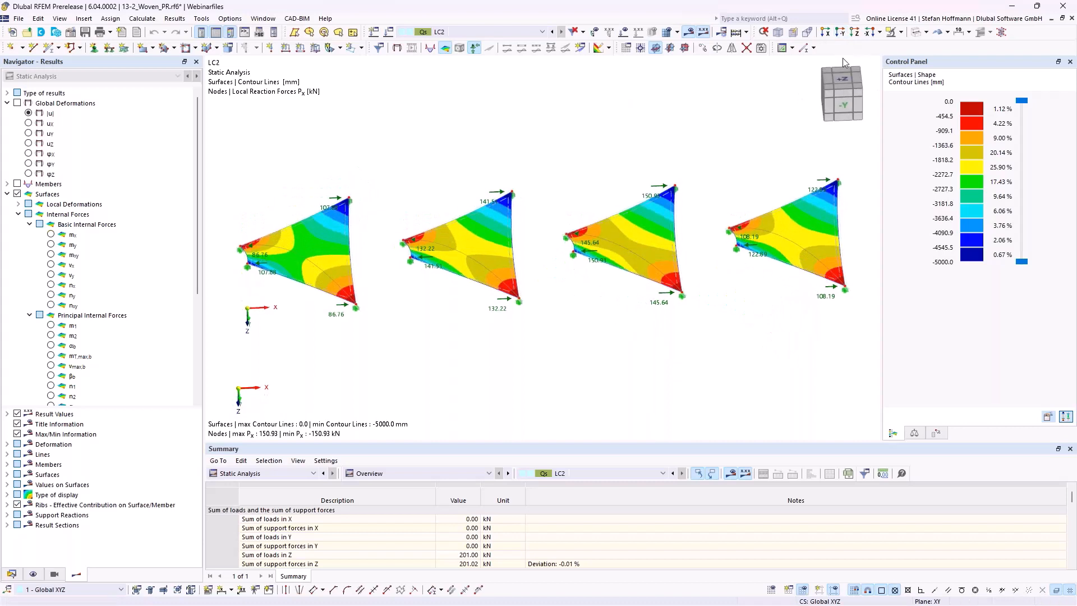
left_click(842, 85)
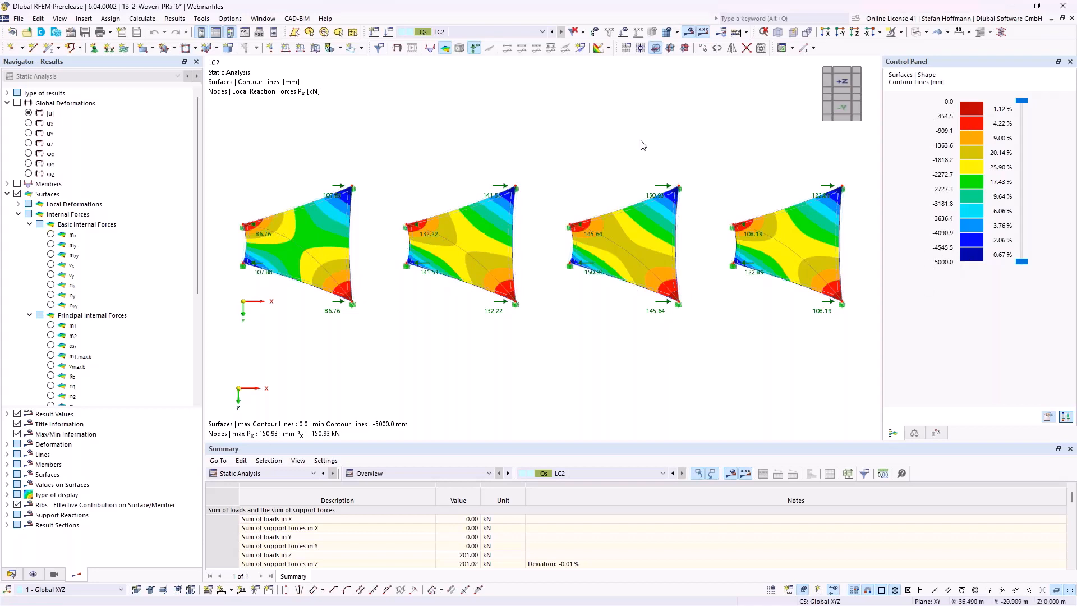
left_click(51, 286)
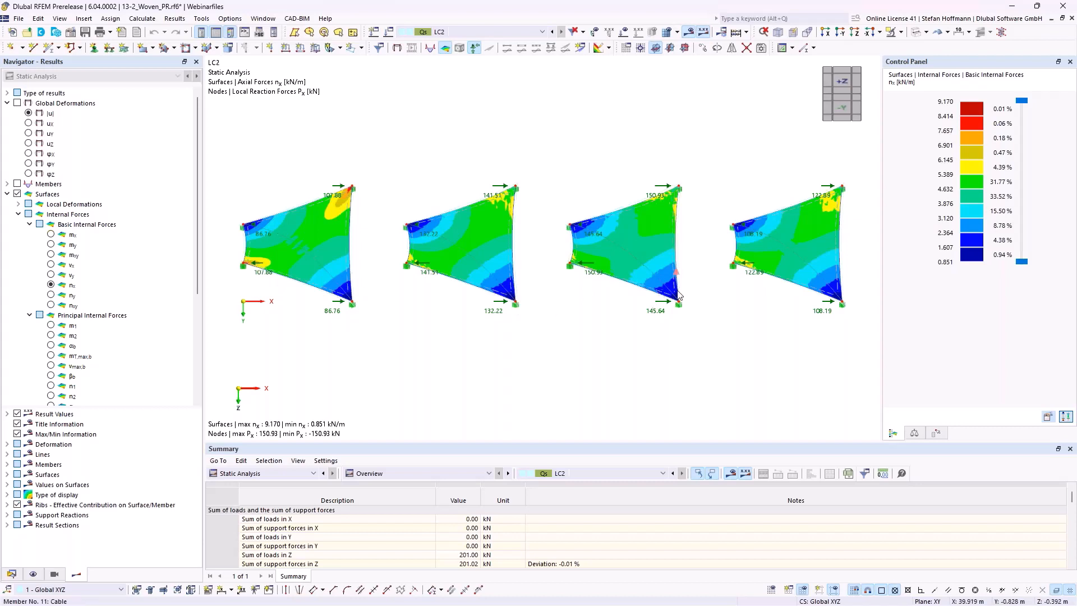
middle_click_drag(621, 326, 594, 224, "ctrl")
- Close the prerelease session with the woven membrane model and close the 11-2_Ponding model, discarding the changes in both
left_click(1064, 7)
left_click(585, 355)
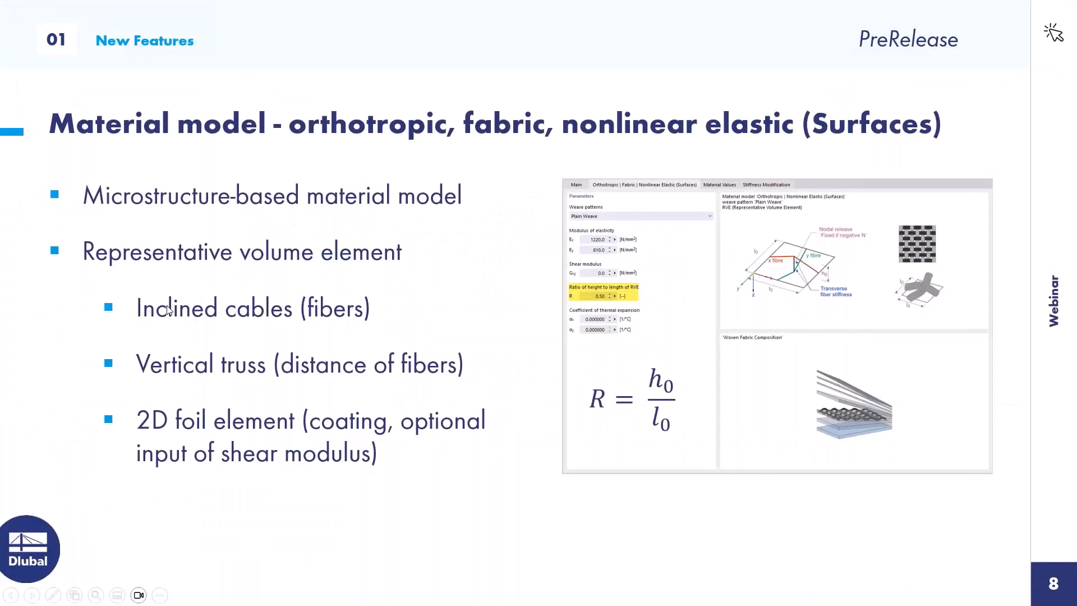
key("Right")
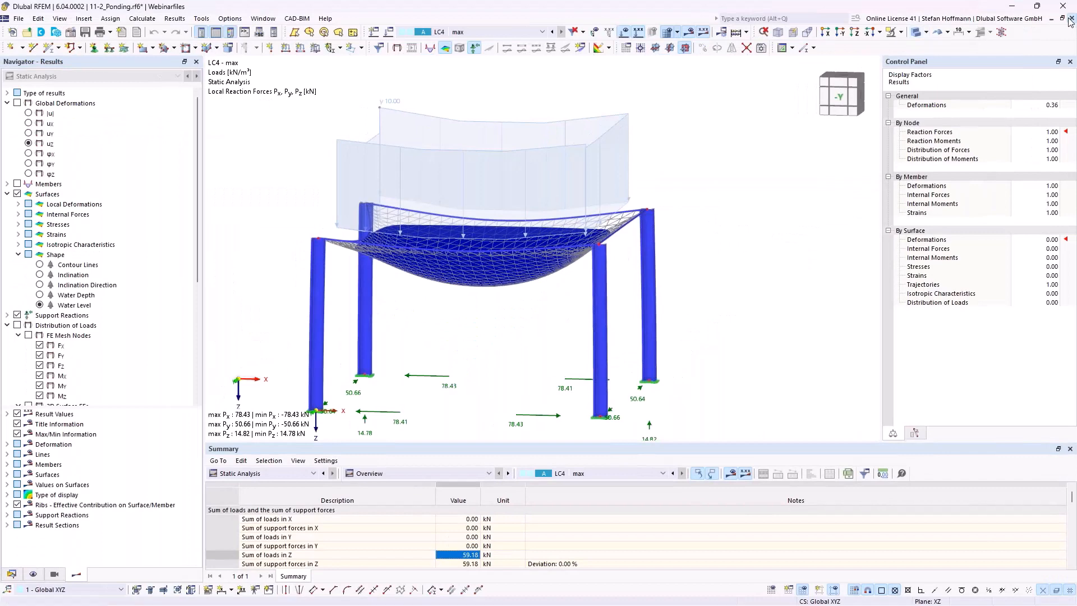
key("ctrl+F4")
left_click(584, 355)
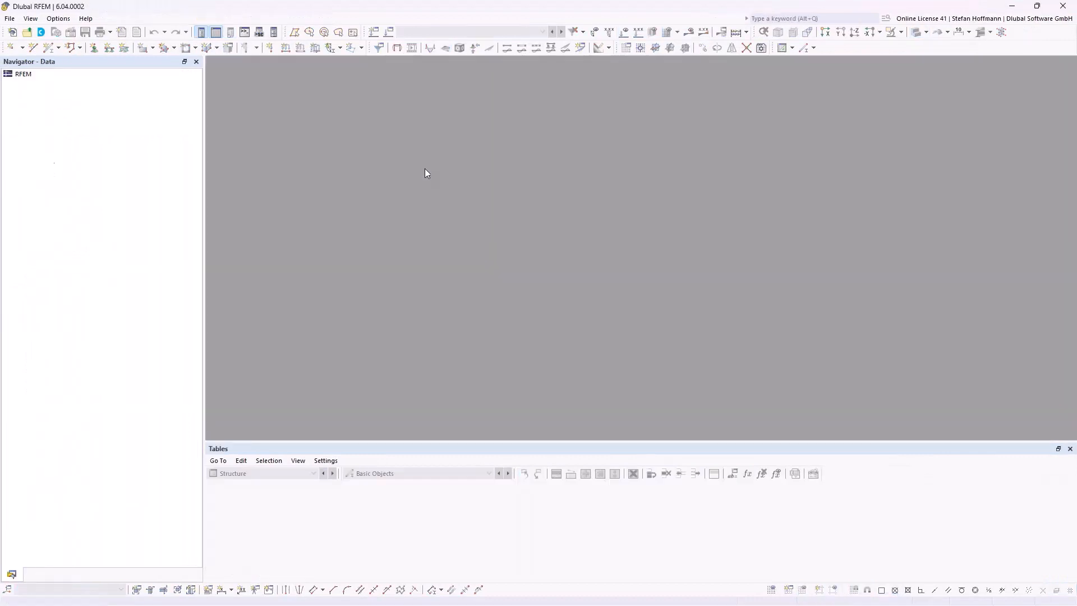
- Switch to Dlubal Center and view the list of implemented RFEM 6 features in the account's development section
left_click(41, 32)
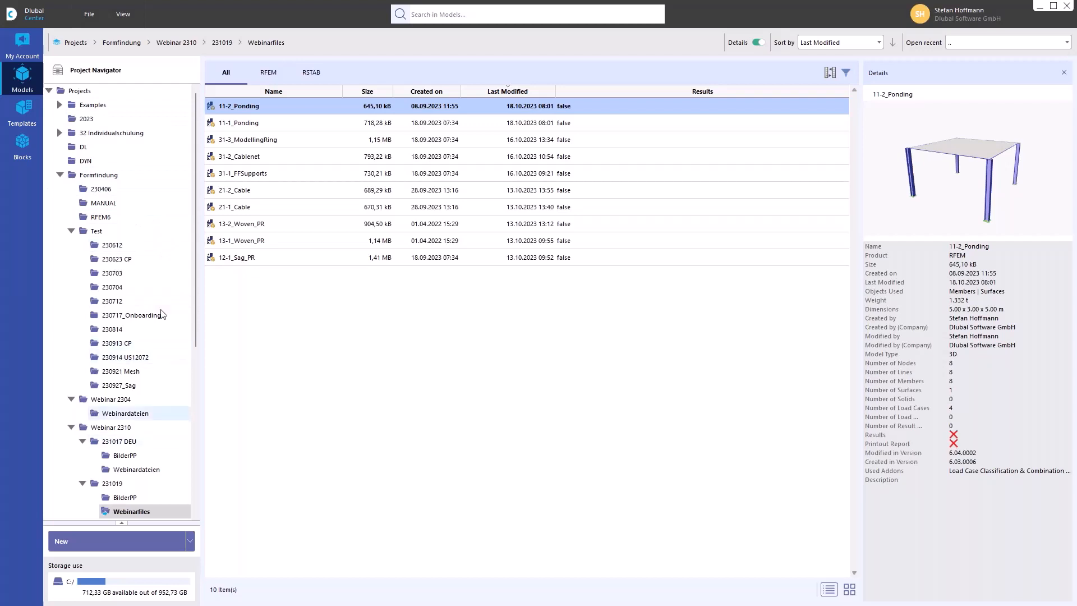
scroll(147, 290, "down", 7)
scroll(147, 291, "up", 6)
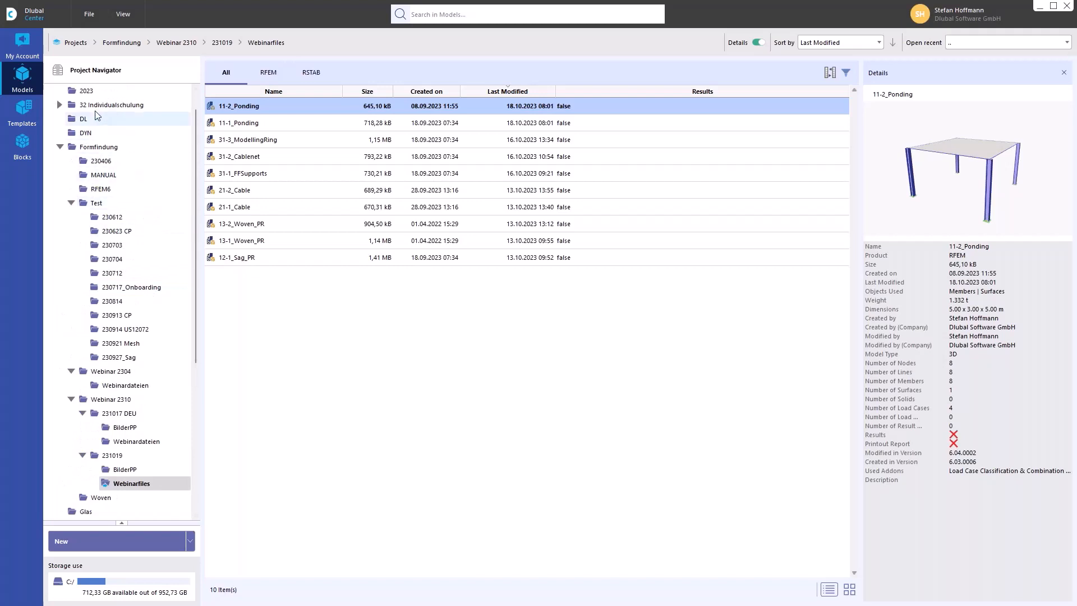
left_click(21, 41)
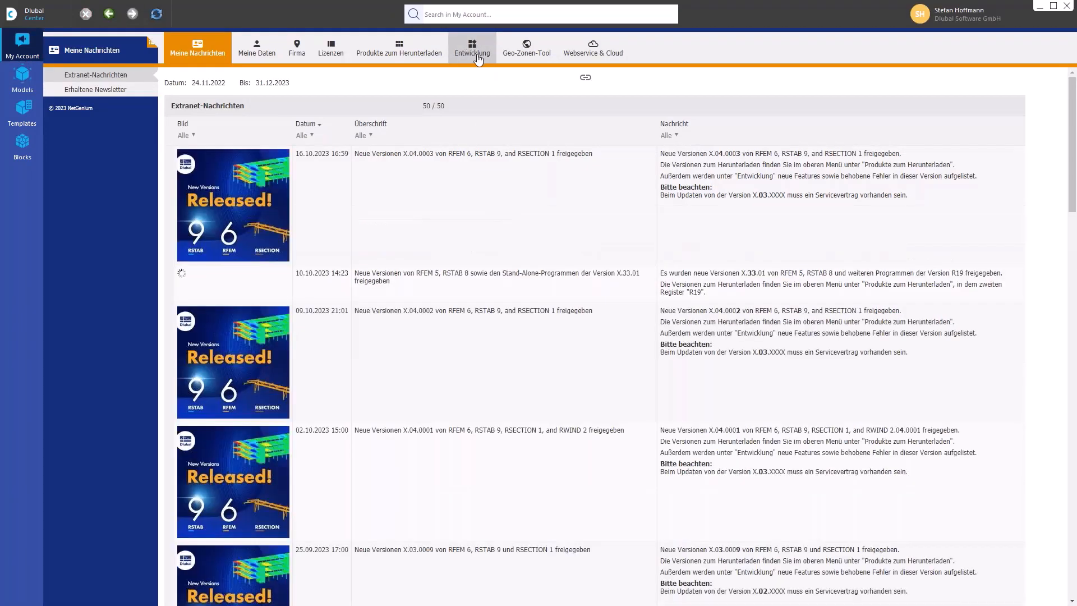
left_click(472, 52)
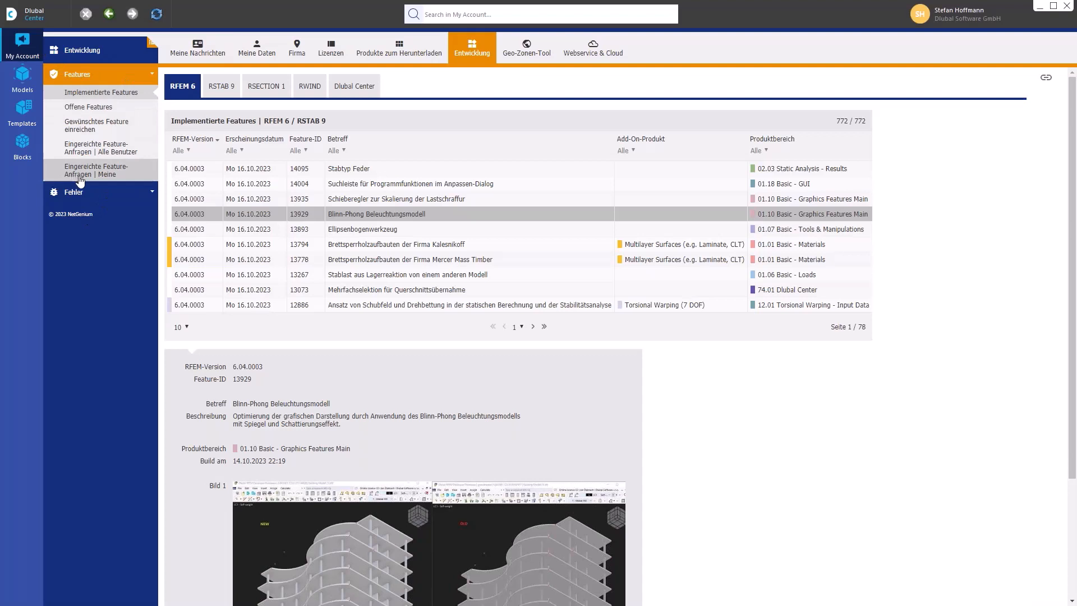
- Return to the Webinarfiles project models and open 21-1_Cable
left_click(23, 79)
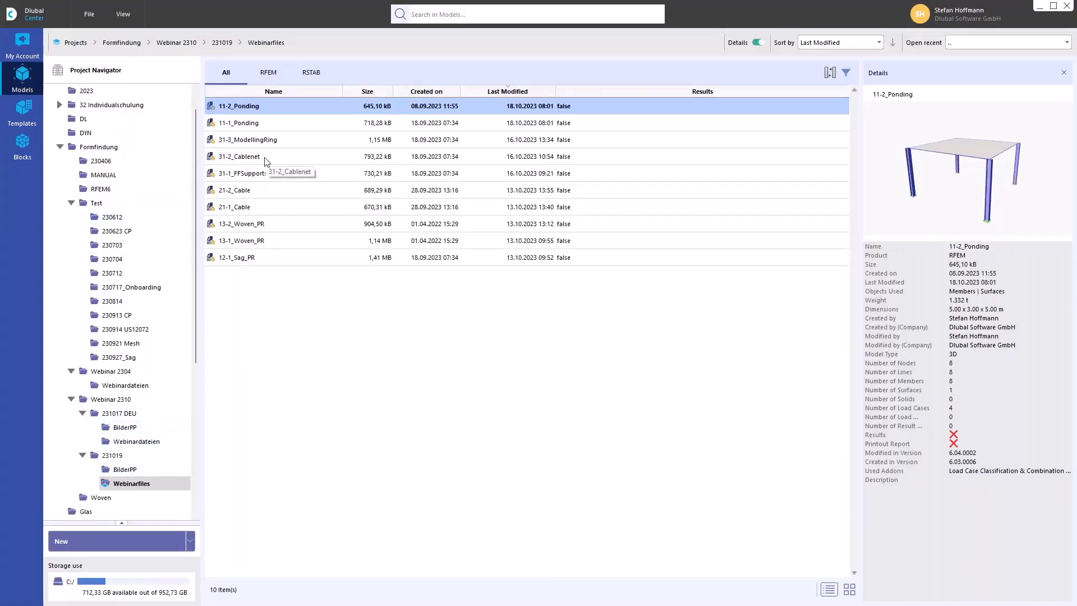
double_click(265, 208)
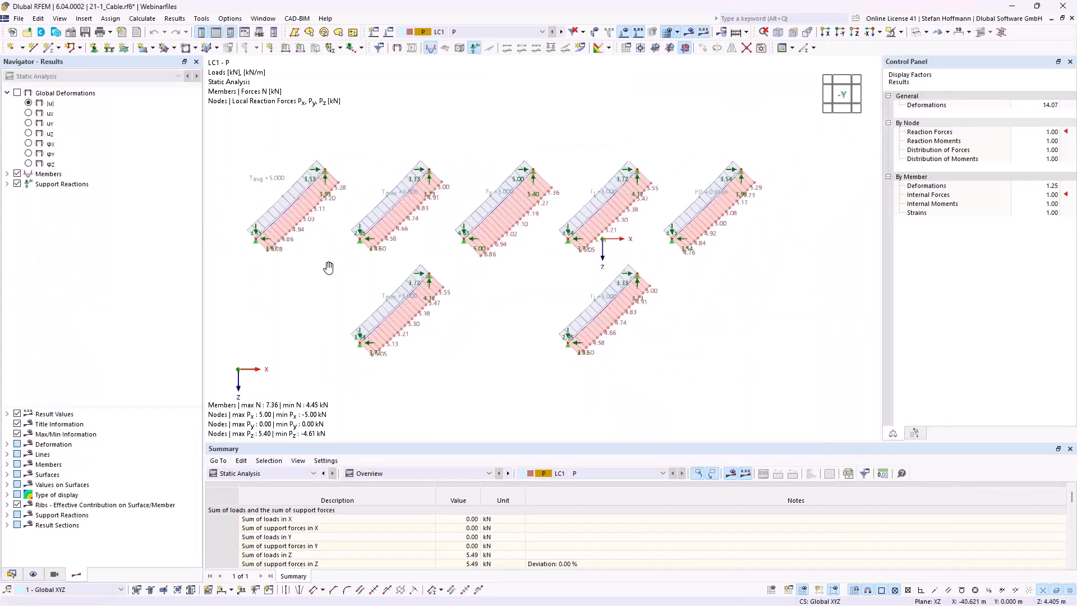
- Try the geometric form-finding definitions Unstressed length and Sag on the first cable's member load, and return to the Force definition
double_click(301, 195)
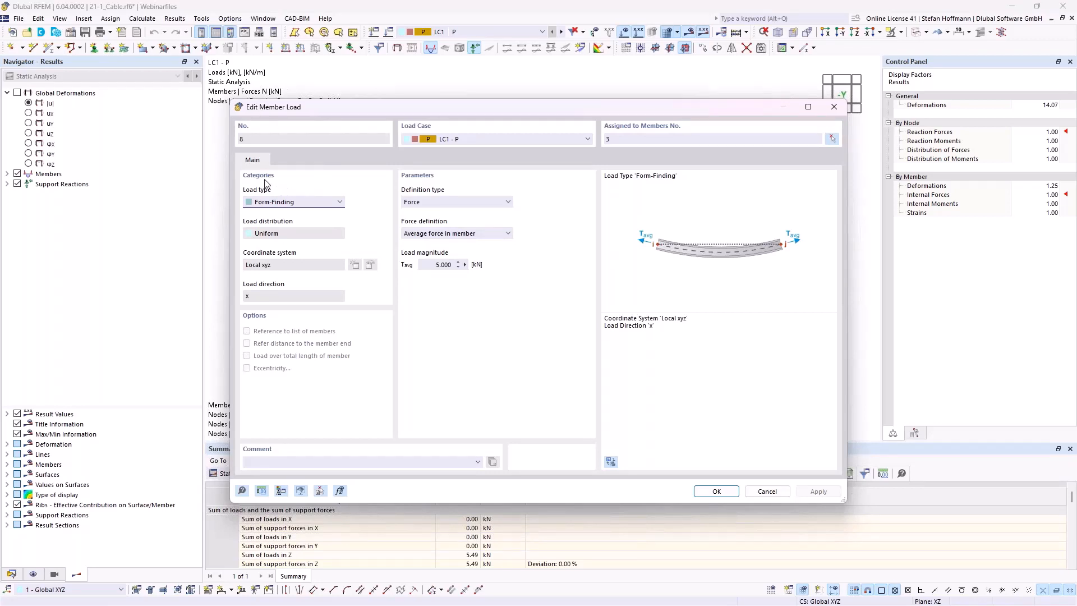
left_click(275, 205)
left_click(274, 206)
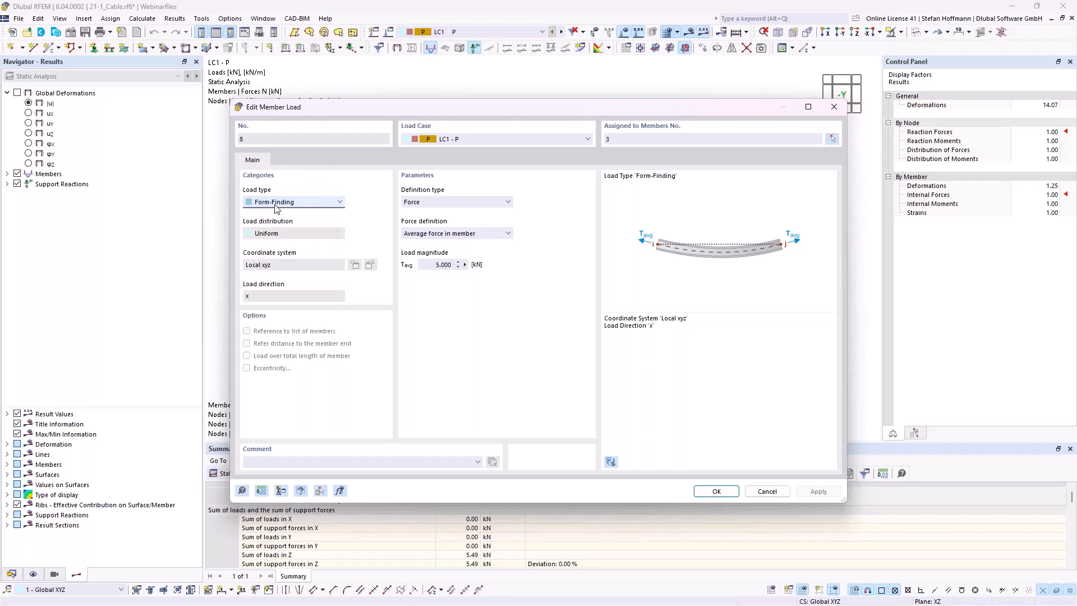
left_click(441, 204)
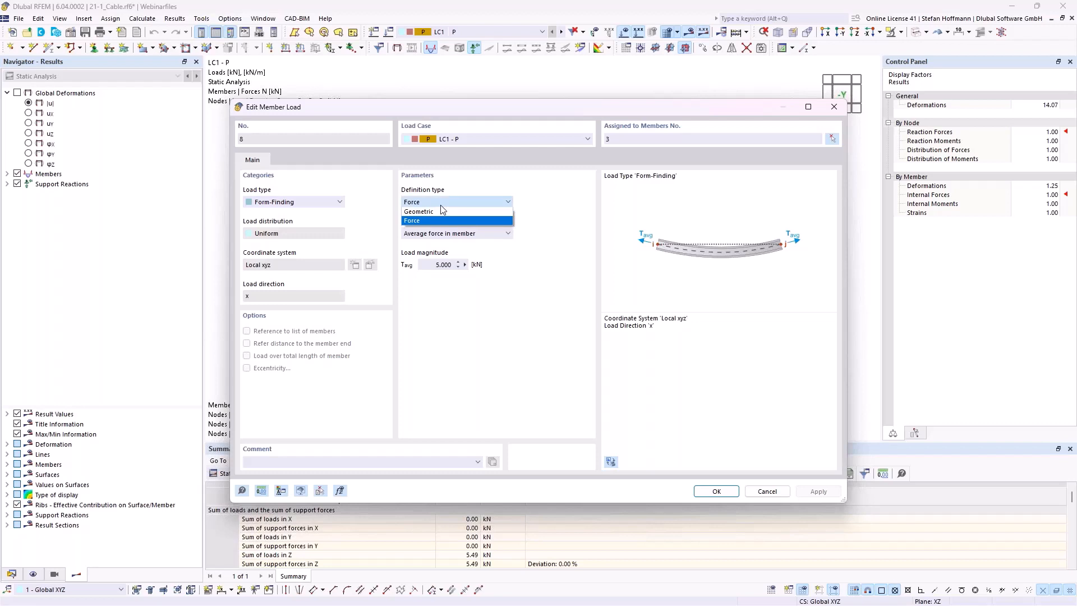
left_click(438, 212)
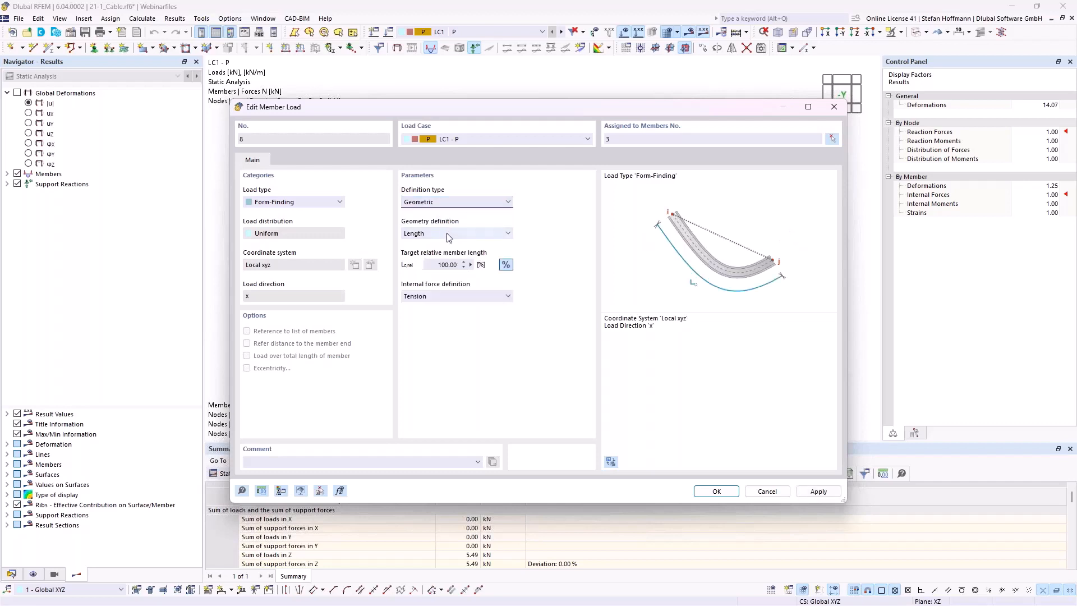
left_click(450, 233)
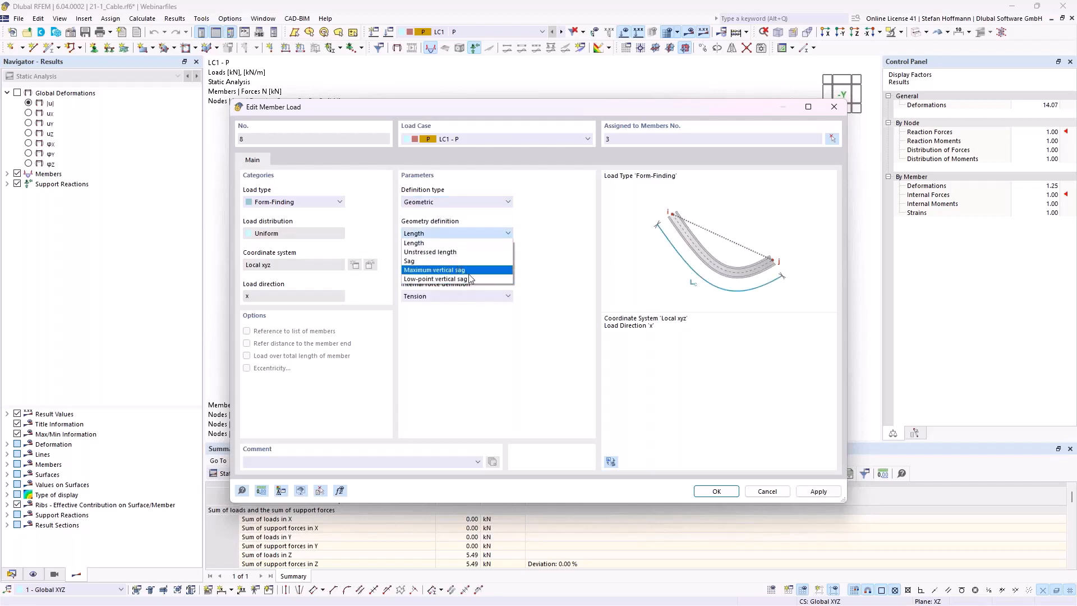
left_click(473, 252)
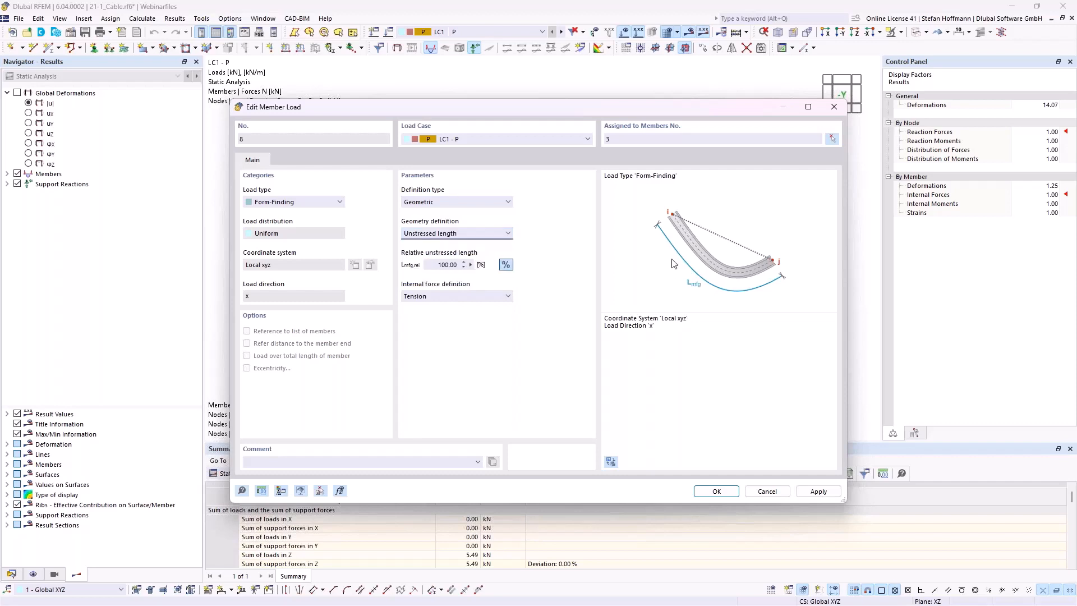
left_click(471, 234)
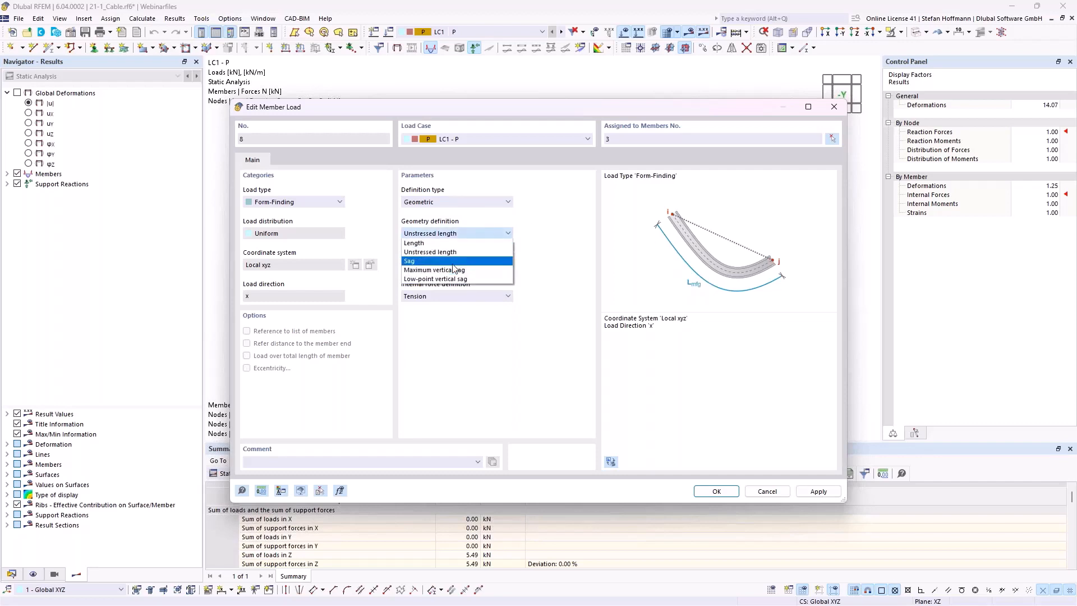
left_click(443, 260)
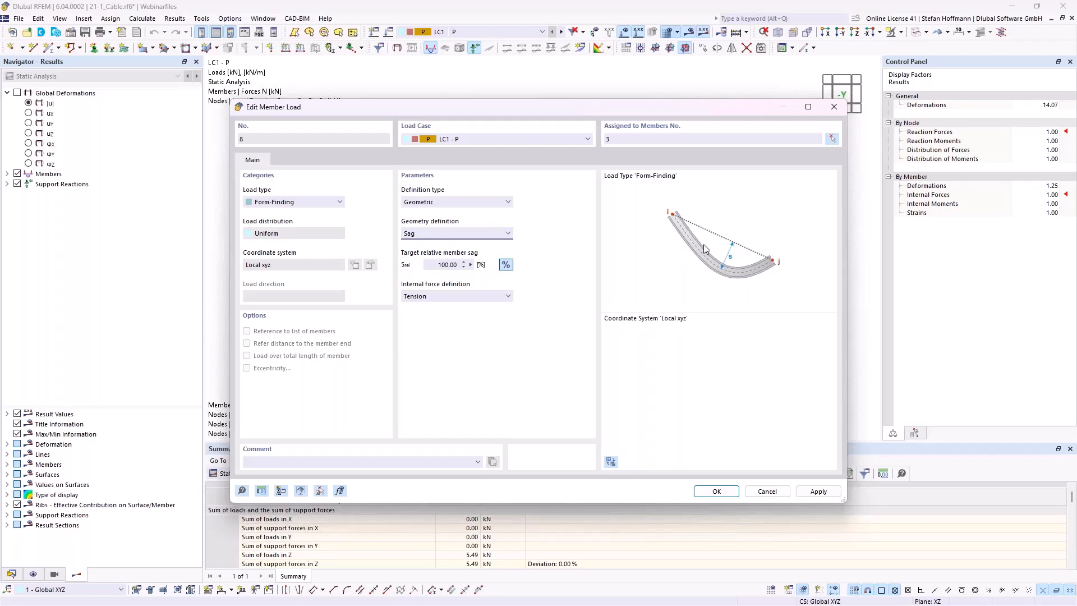
left_click(459, 202)
left_click(440, 219)
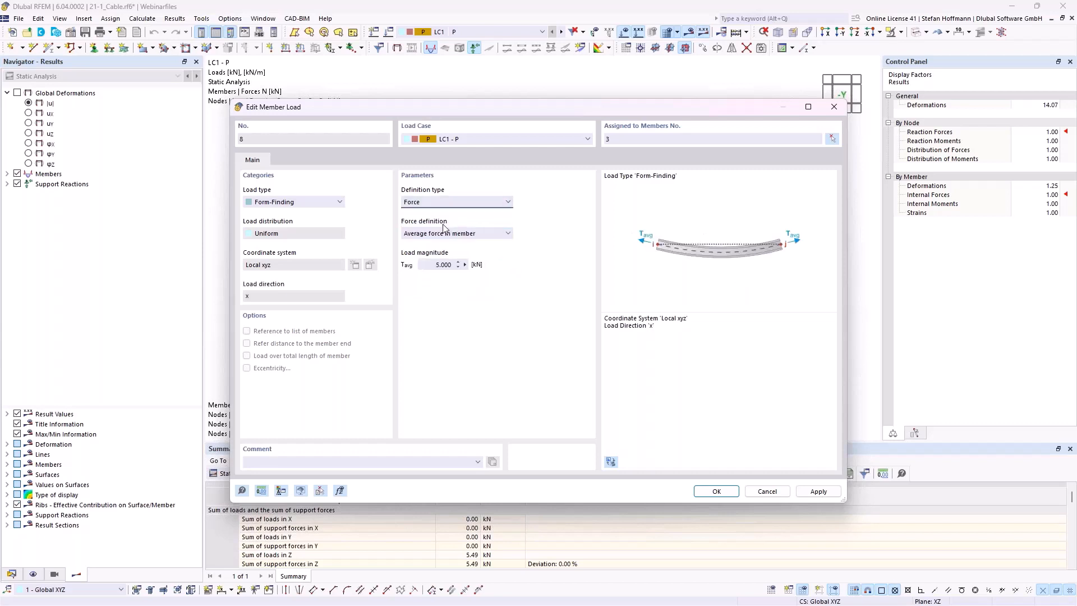
- Review the available force definitions of the first cable's form-finding load and accept Average force in member with 5 kN
left_click(468, 234)
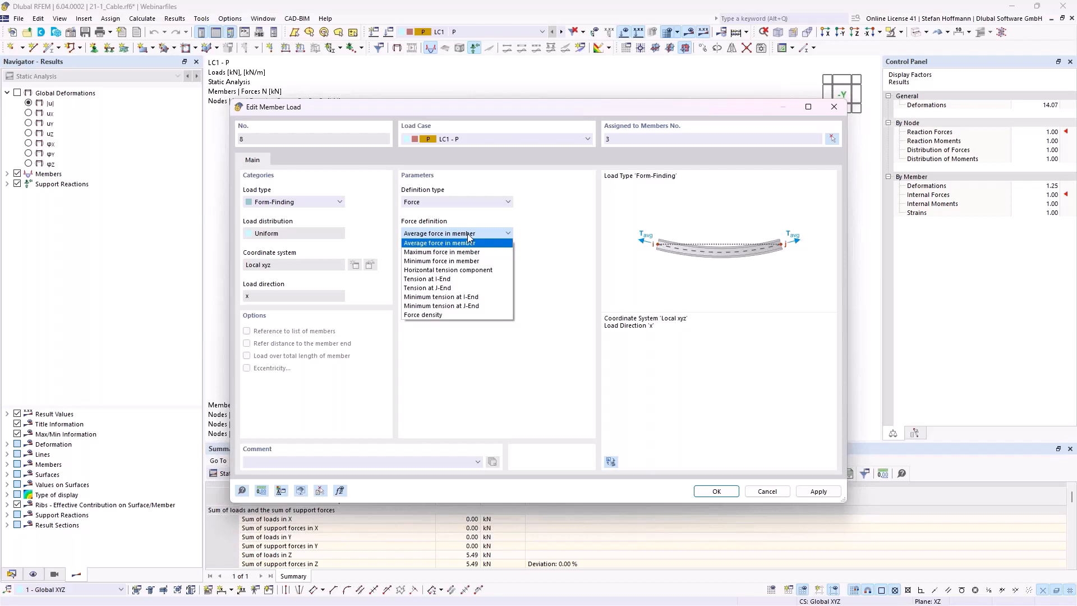
left_click(468, 234)
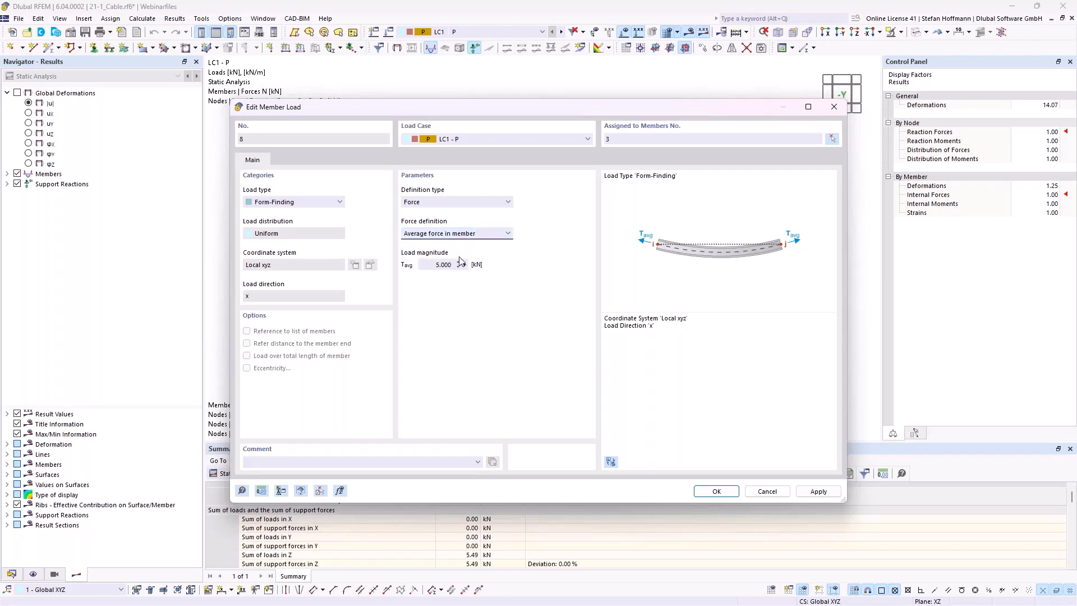
left_click(436, 265)
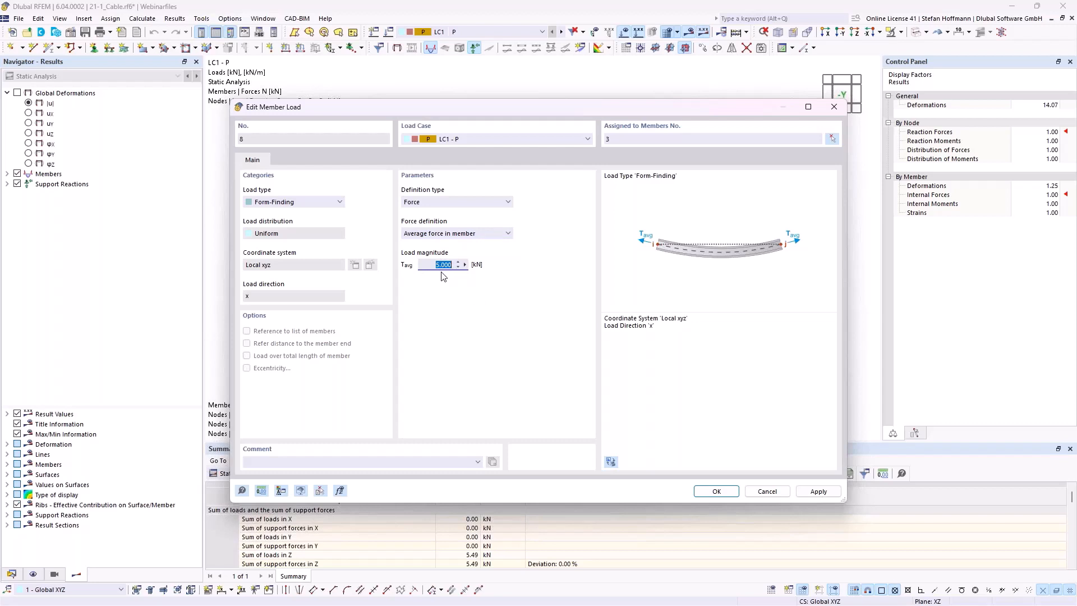
key("Return")
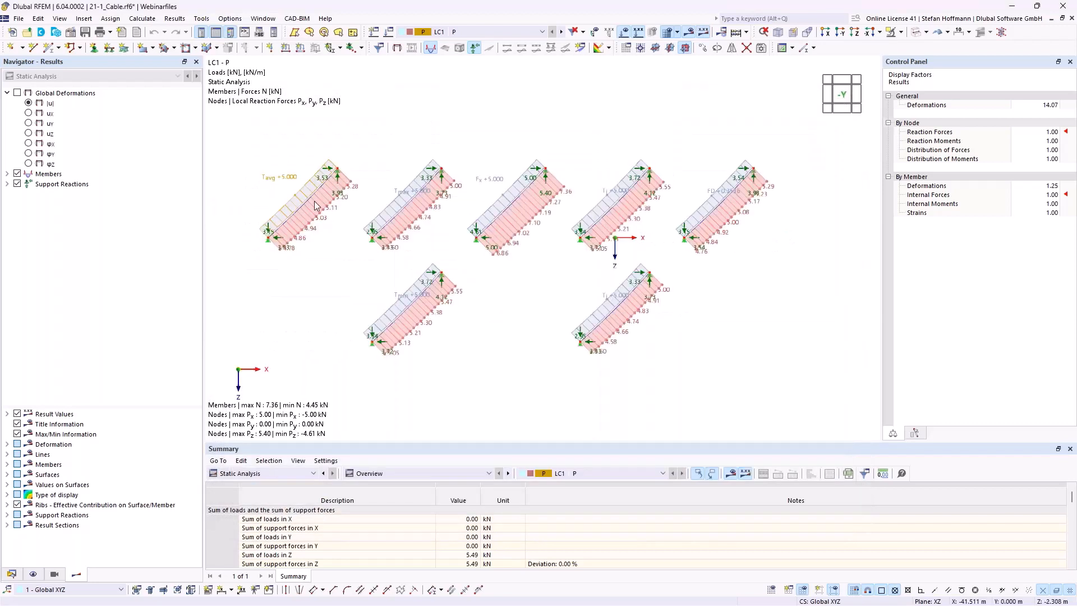
- Hide the results summary table, open a second window of the cable model and tile both windows horizontally
scroll(312, 204, "up", 2)
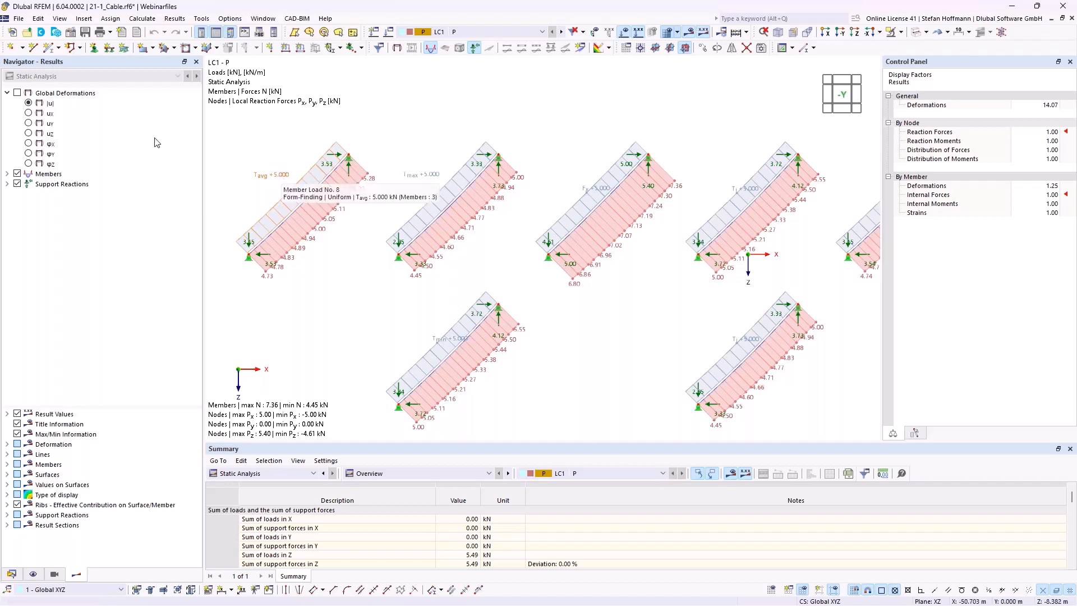
scroll(508, 146, "down", 3)
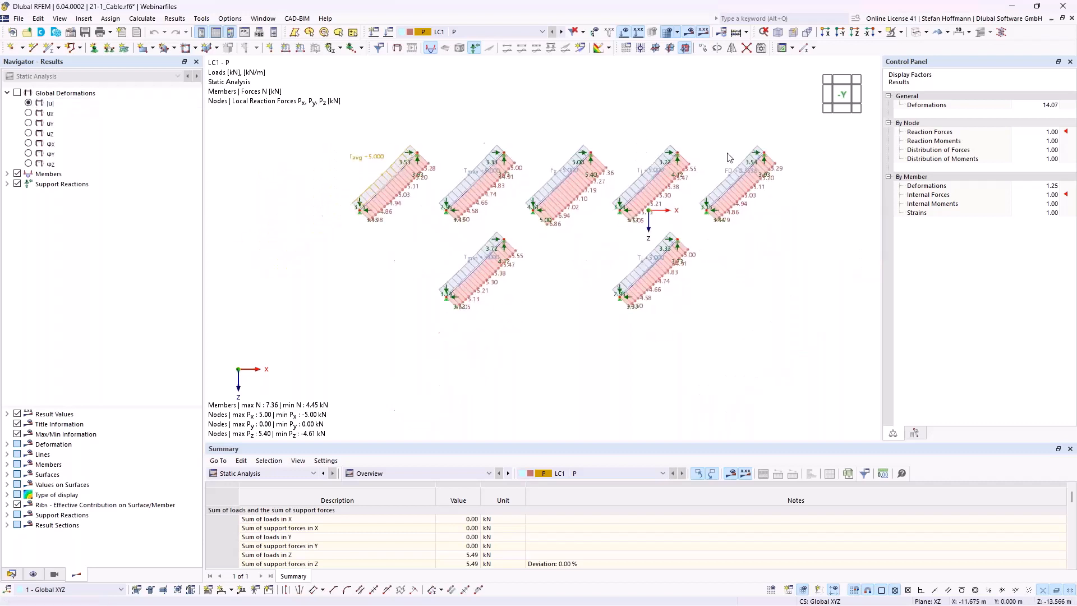
left_click(1070, 448)
left_click(262, 18)
left_click(263, 20)
left_click(263, 19)
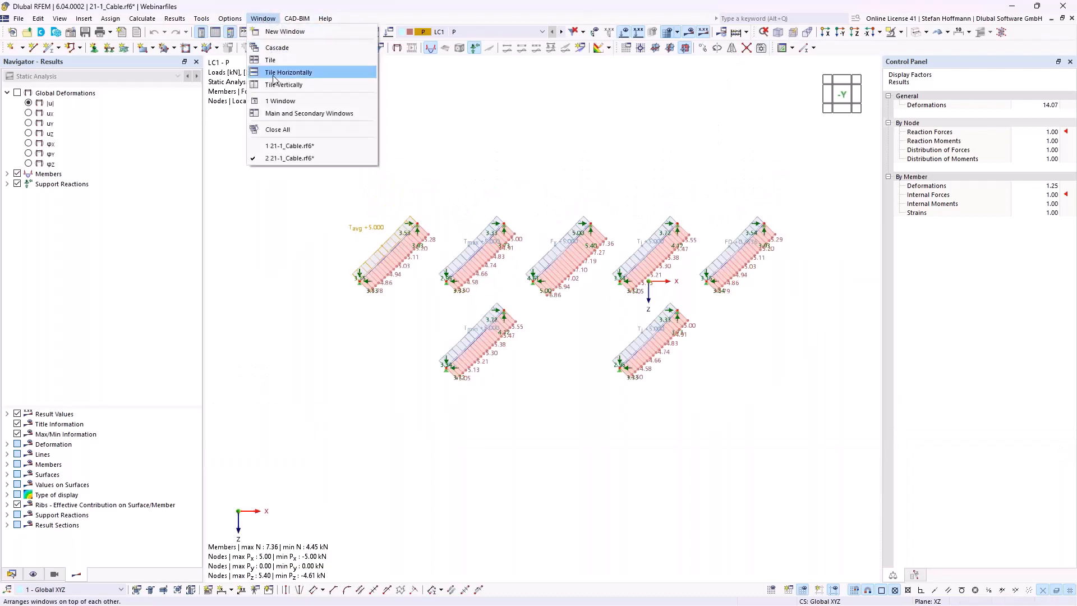
left_click(280, 72)
- Show the total displacements |u| in the second window with loads hidden, for comparison with the axial forces in the first
left_click(50, 103)
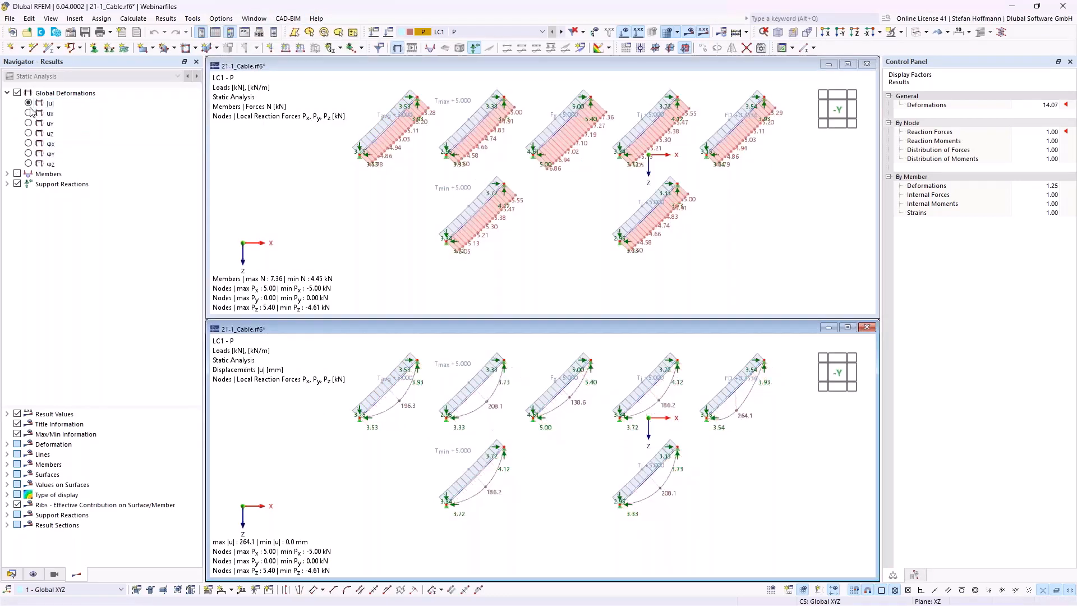
left_click(623, 32)
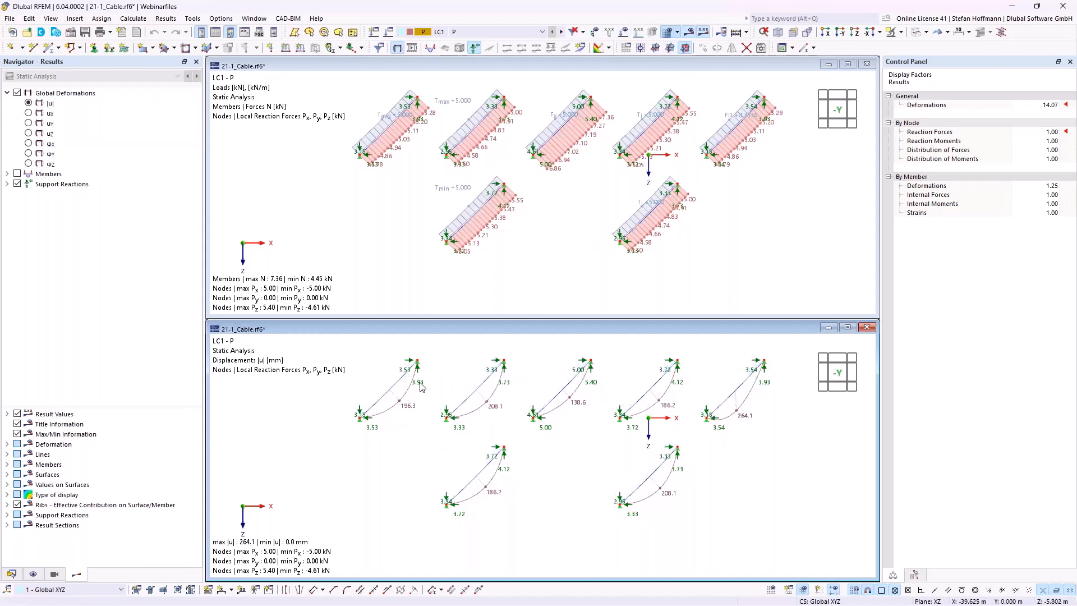
left_click(531, 209)
scroll(539, 210, "up", 1)
middle_click_drag(539, 210, 507, 244)
scroll(512, 237, "down", 2)
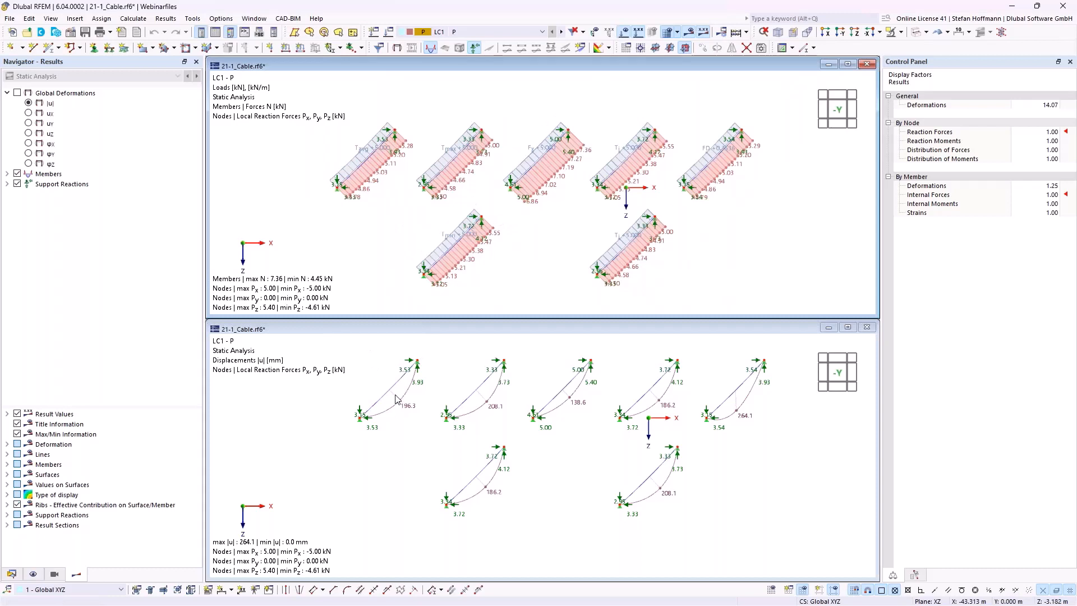
left_click(29, 134)
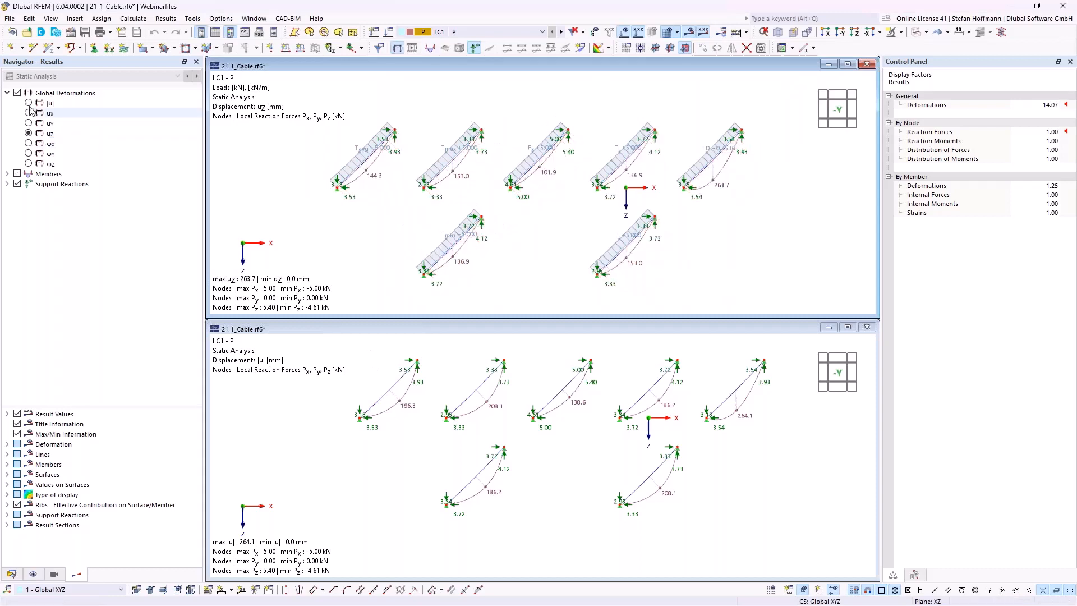
left_click(8, 174)
left_click(18, 194)
left_click(40, 204)
- Display the vertical displacements uZ of the cables in the second window
left_click(316, 379)
left_click(29, 134)
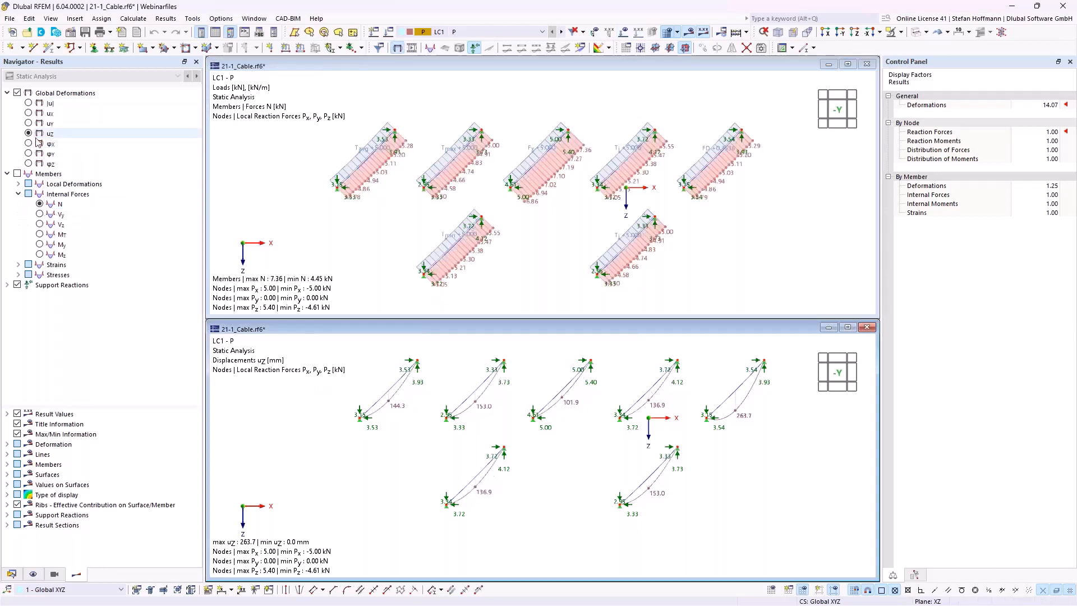
- Switch the second window's results back to the total displacements |u| of the cables
left_click(28, 103)
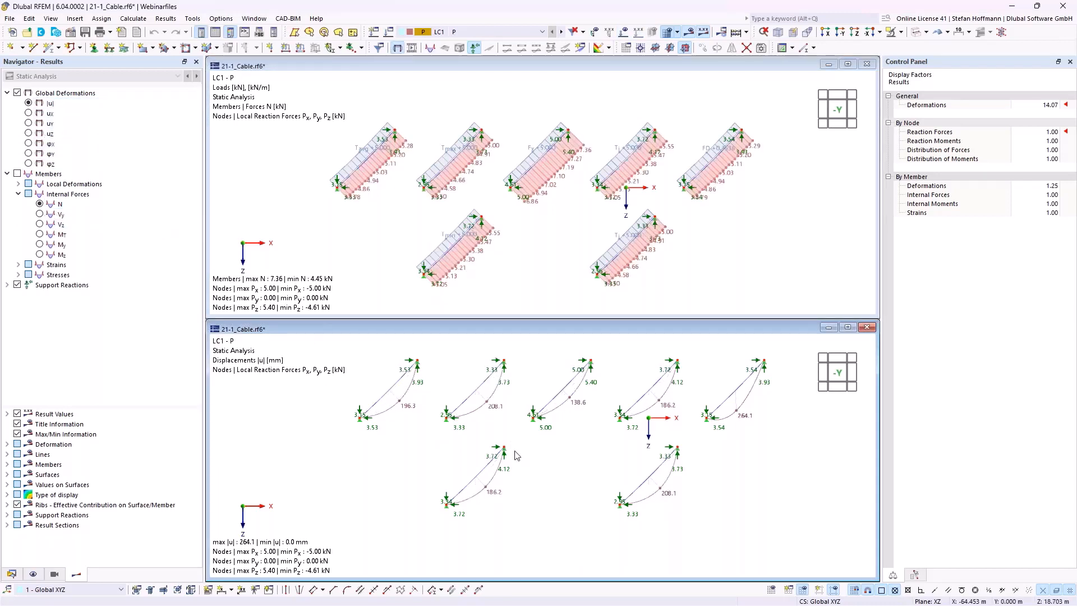
- Open the second cable's form-finding load, preview the Minimum force in member definition, and discard the change
left_click(375, 223)
double_click(450, 148)
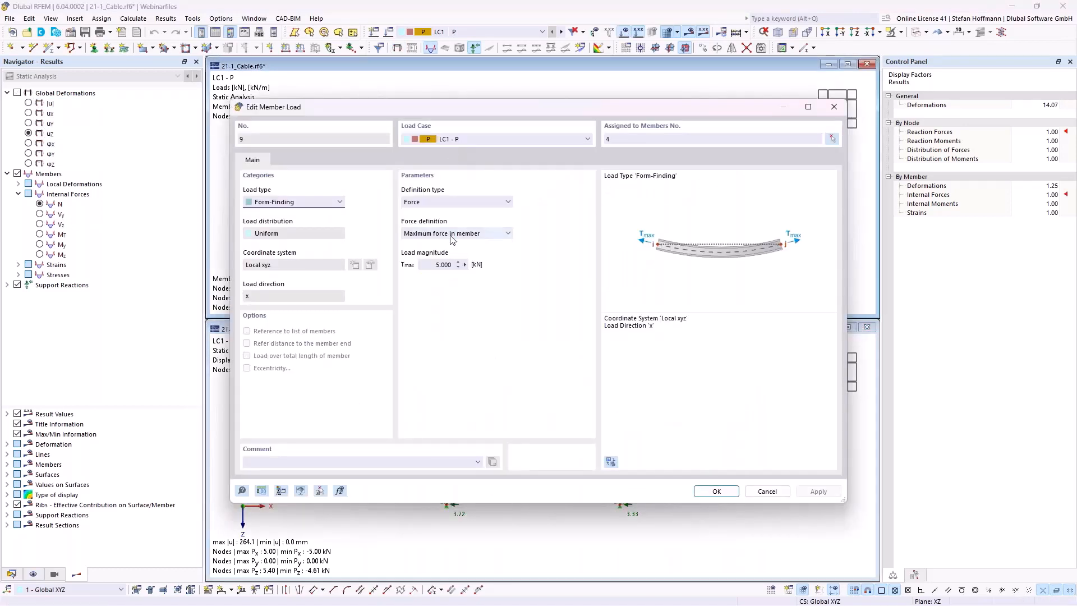
left_click(482, 232)
left_click(470, 264)
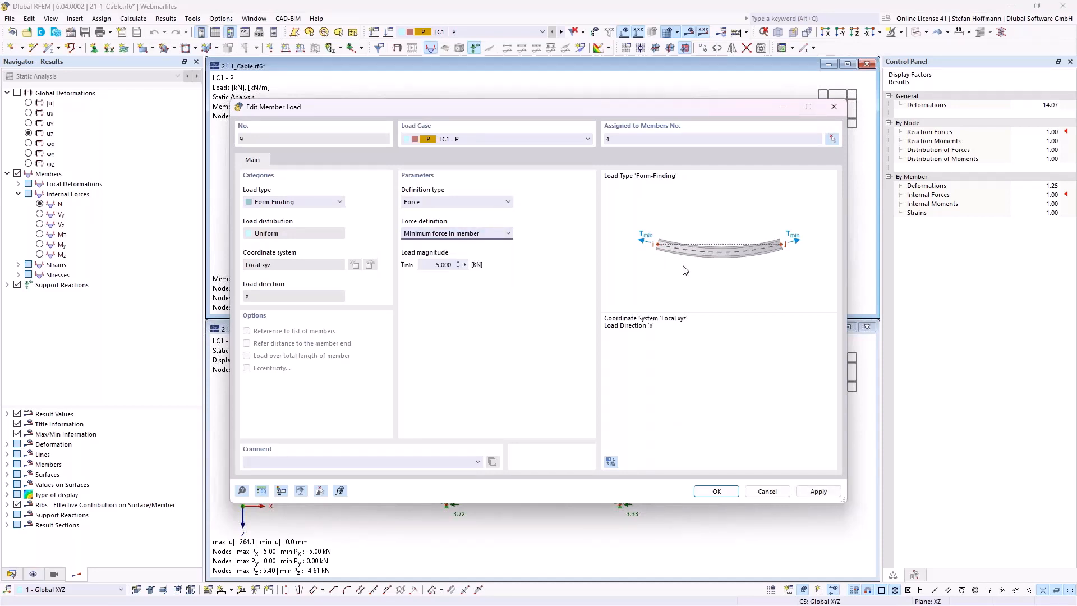
left_click(766, 494)
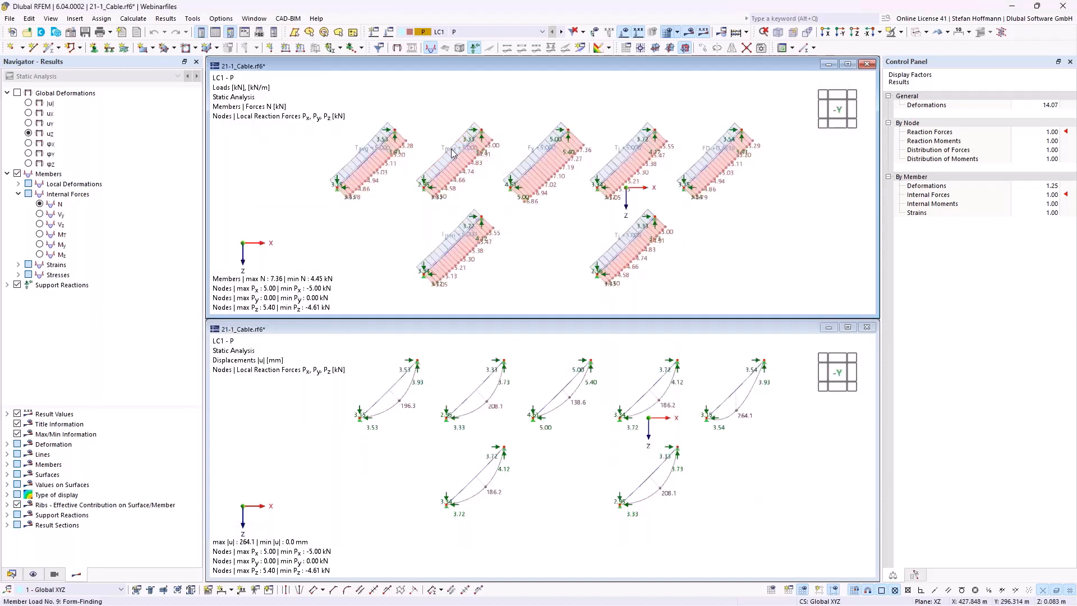
- Examine the axial forces N of the second cable and the cables in the lower row, and compare them with the displacements in the second window
scroll(483, 160, "up", 3)
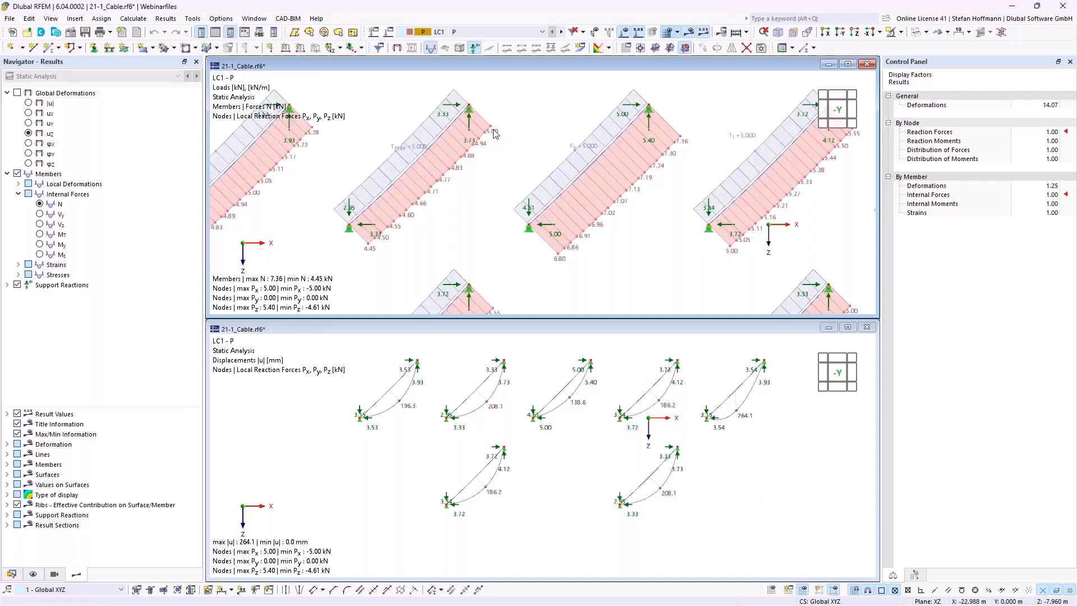
mouse_move(407, 152)
scroll(343, 230, "down", 2)
middle_click_drag(369, 258, 399, 177)
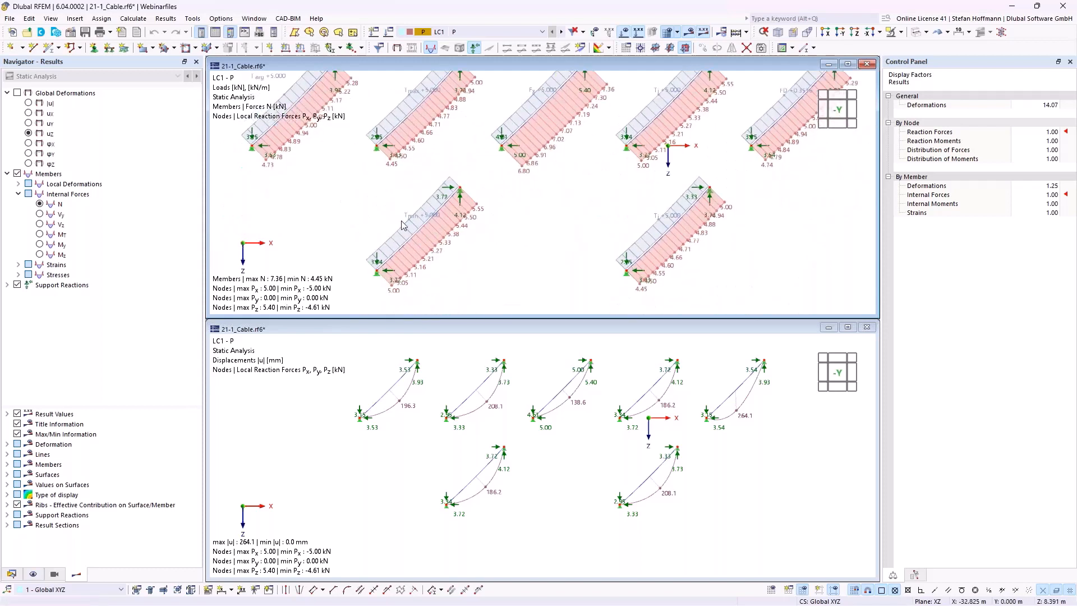
mouse_move(419, 223)
scroll(463, 190, "down", 1)
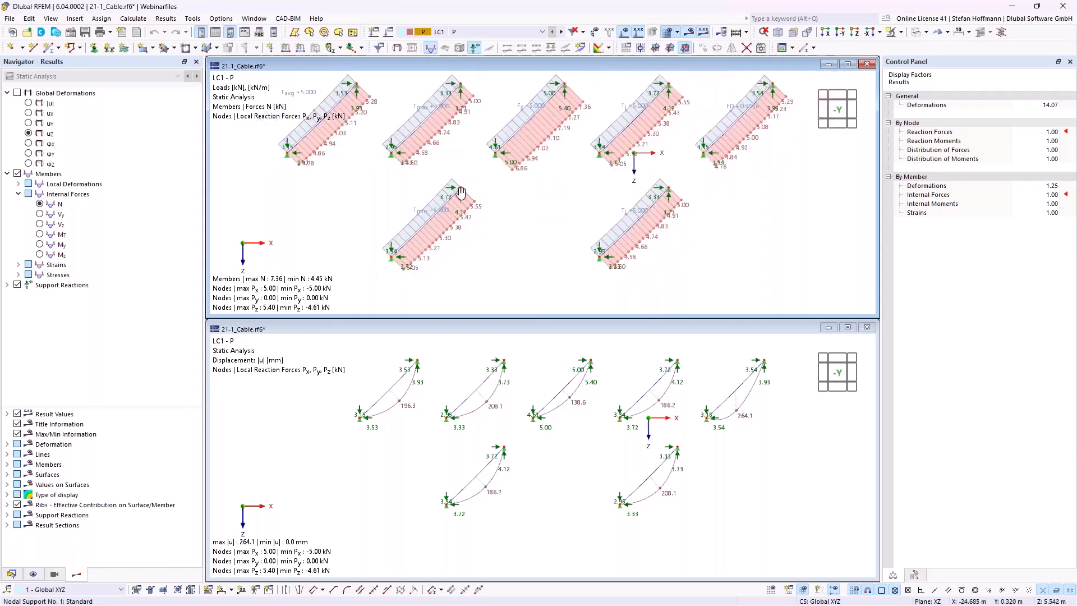
middle_click_drag(464, 189, 455, 206)
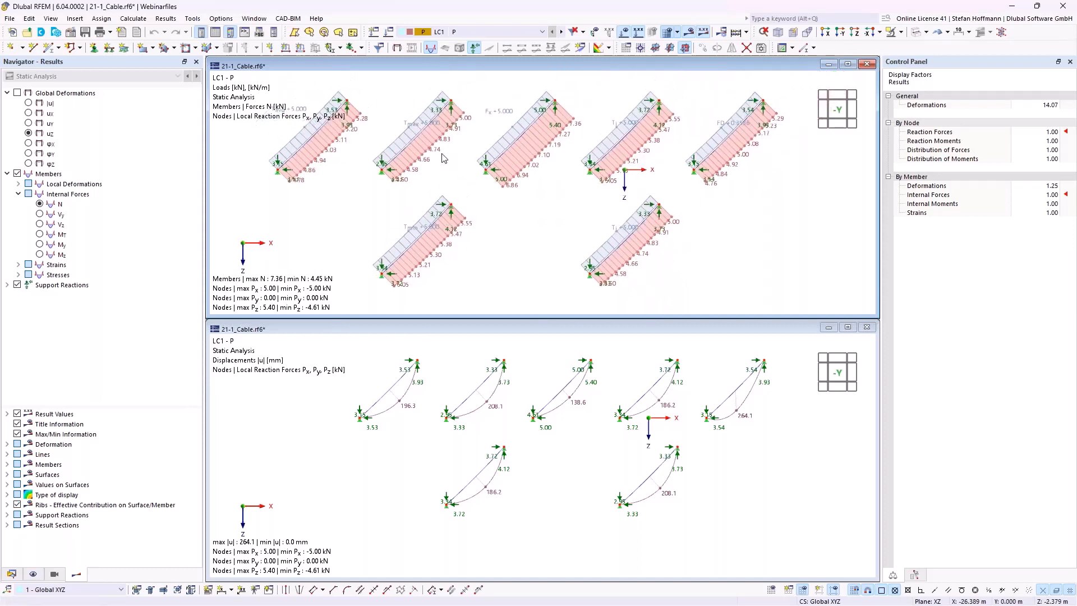
left_click(492, 411)
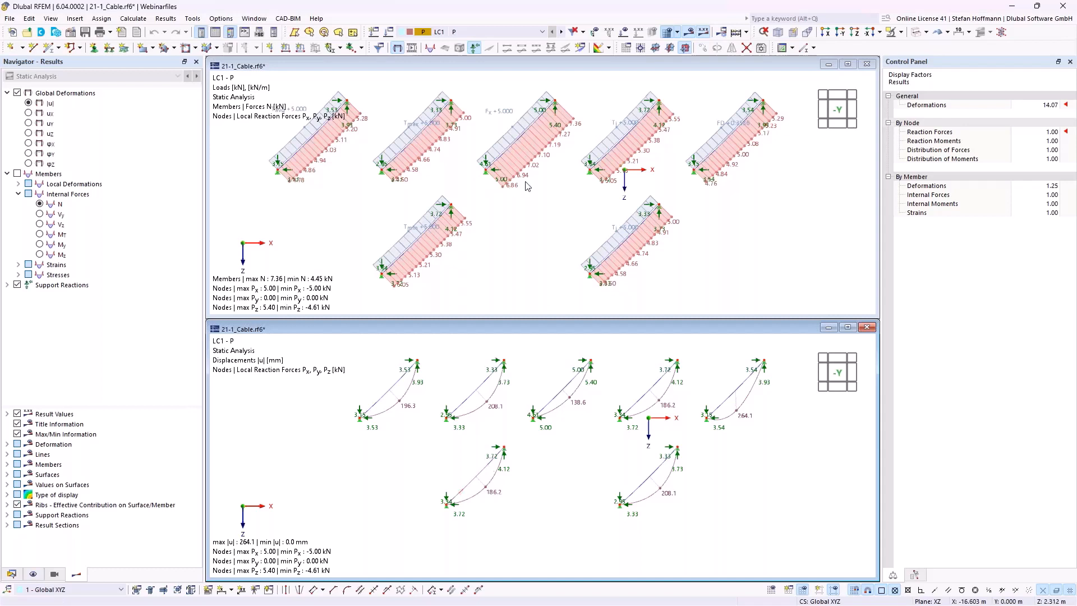
- Review the horizontal tension component definition of the third cable's form-finding load and examine that cable's displacement in the second window
double_click(506, 116)
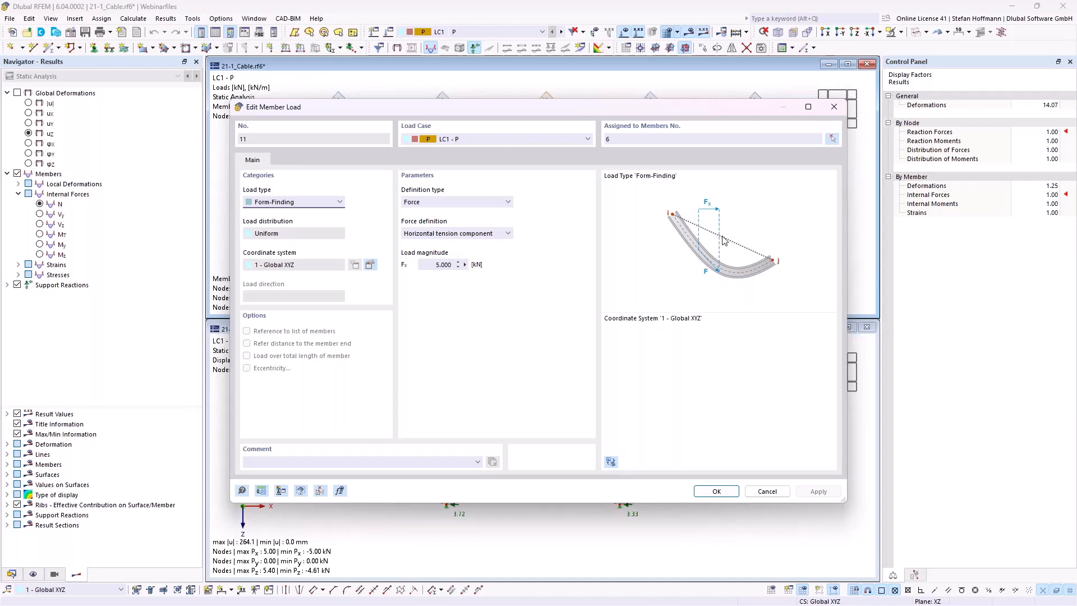
key("Return")
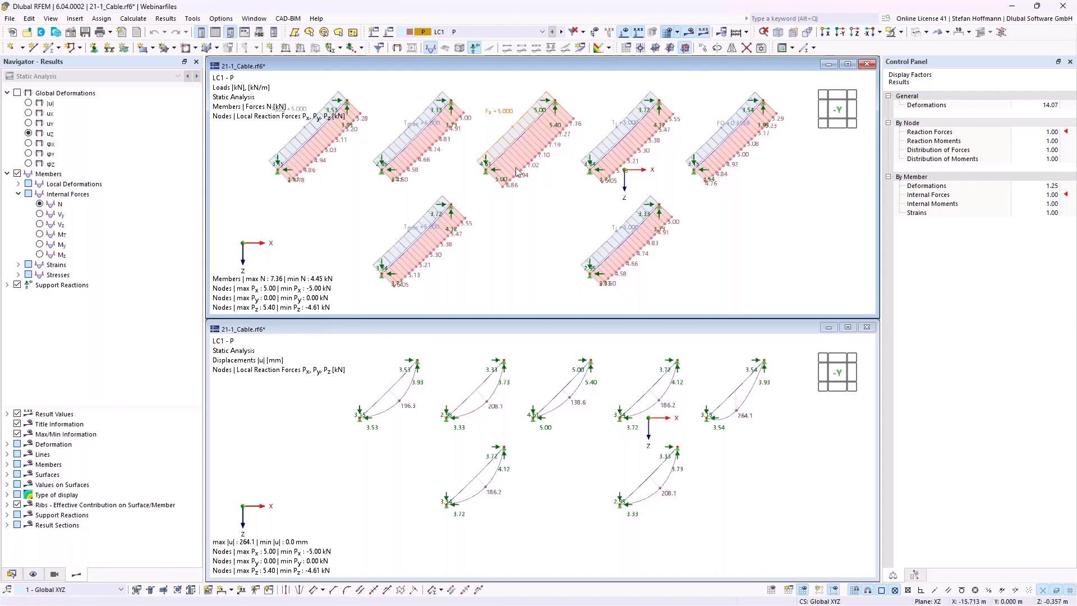
left_click(576, 425)
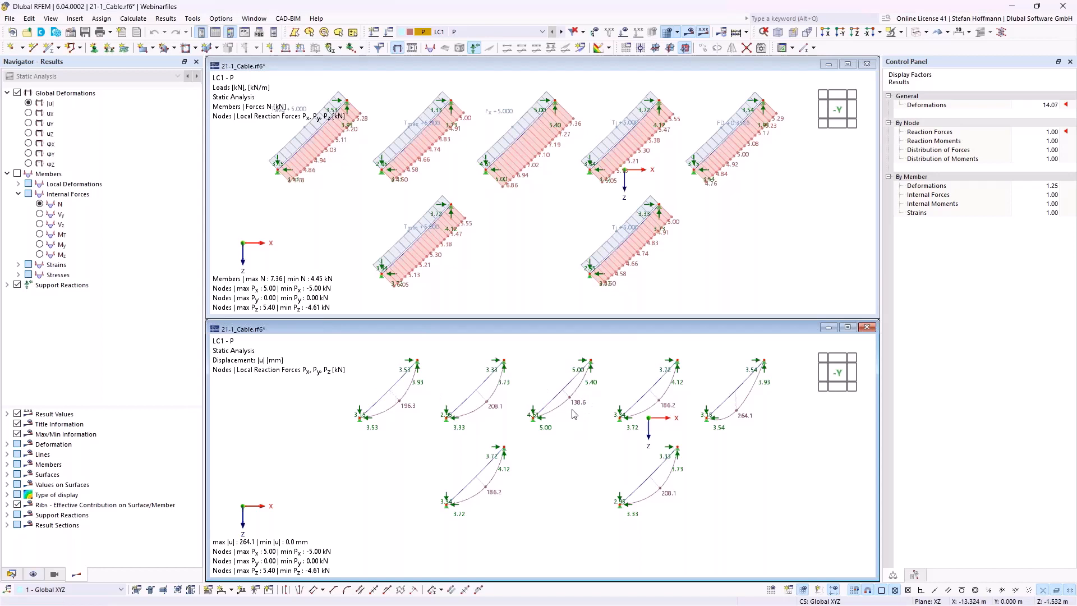
middle_click_drag(566, 411, 497, 430)
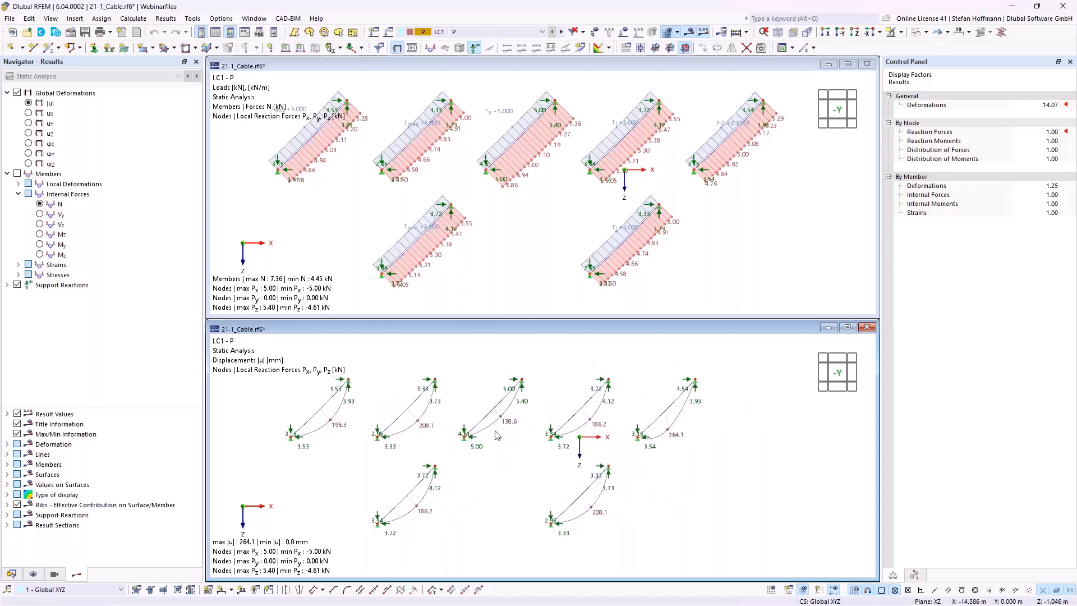
- Inspect the form-finding load settings of the third cable in the model's upper row, member 6
left_click(492, 242)
double_click(503, 115)
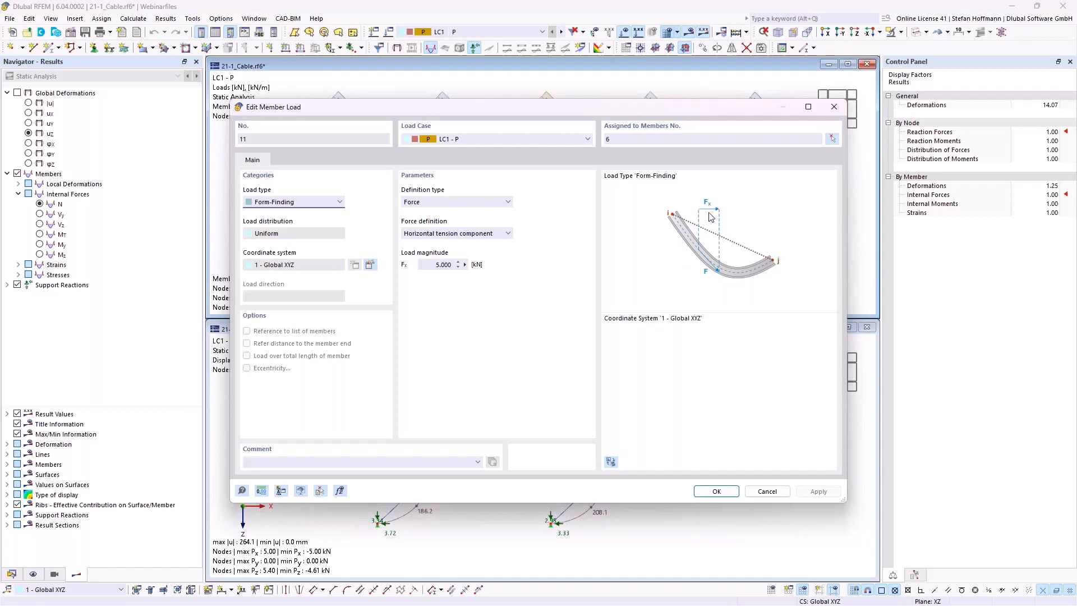
left_click(833, 107)
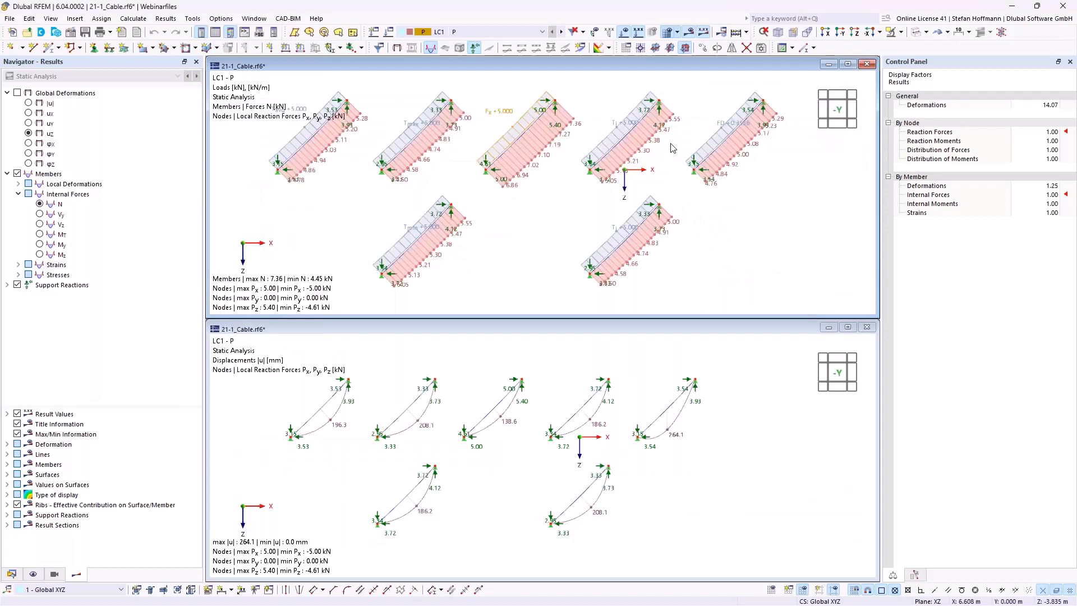
- Review the force definition options of the form-finding load on member 1, keeping Tension at I-End
double_click(632, 121)
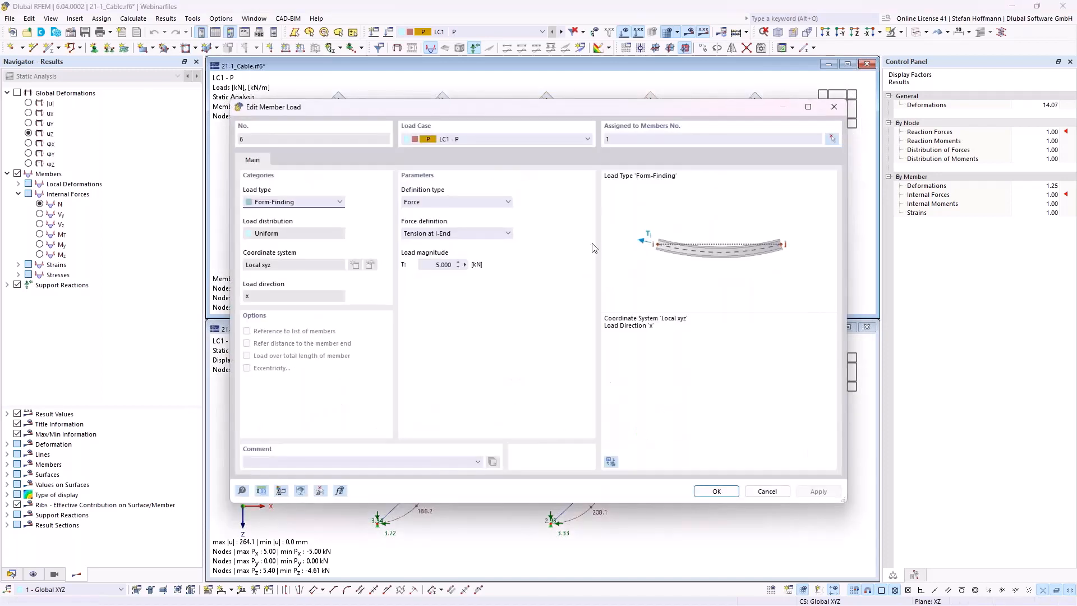
left_click(496, 235)
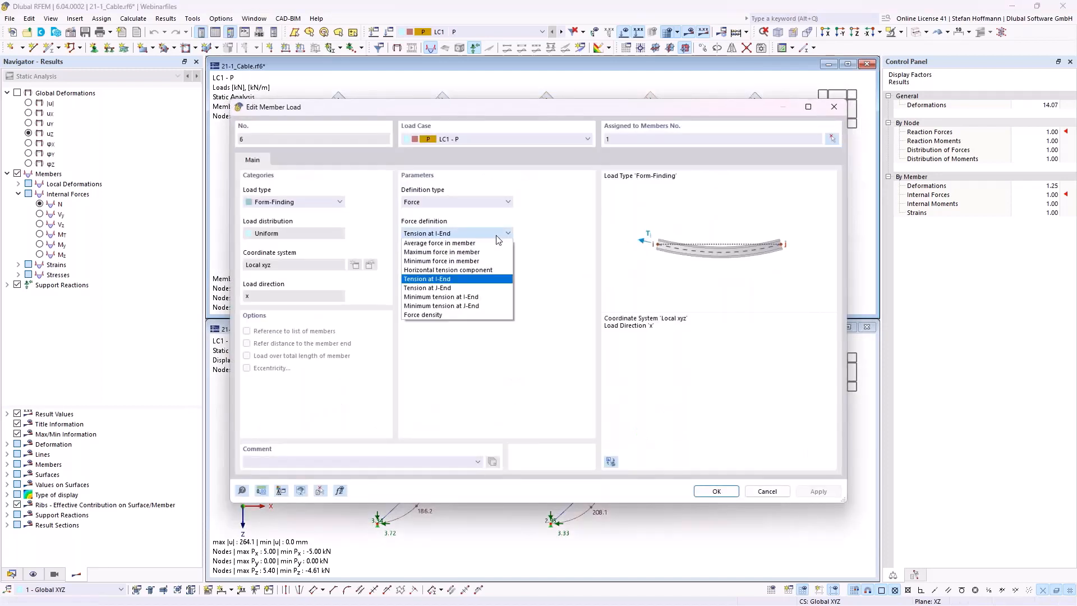
left_click(497, 235)
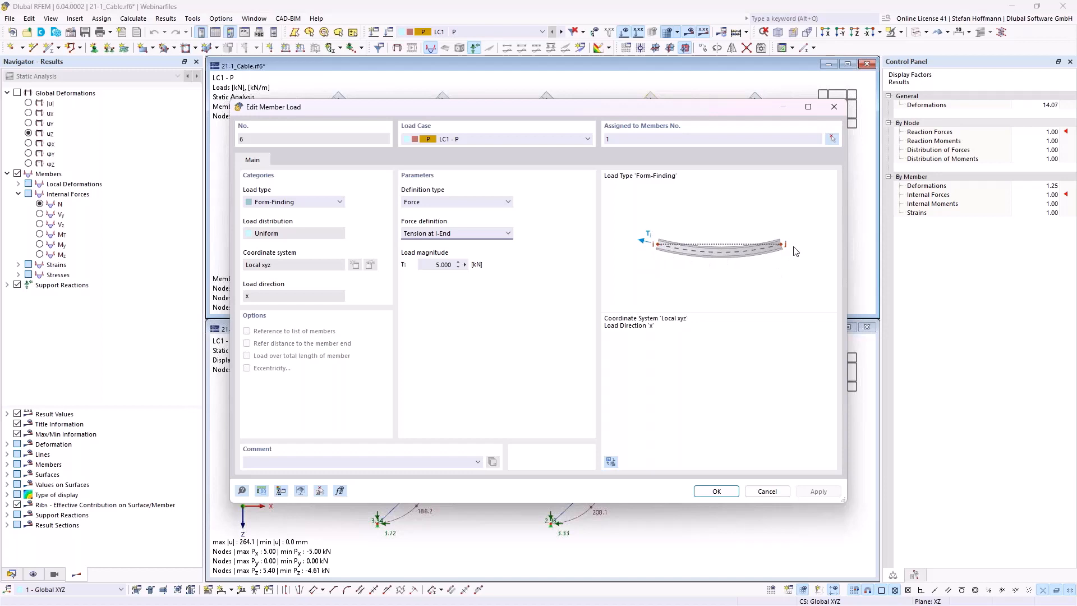
key("Return")
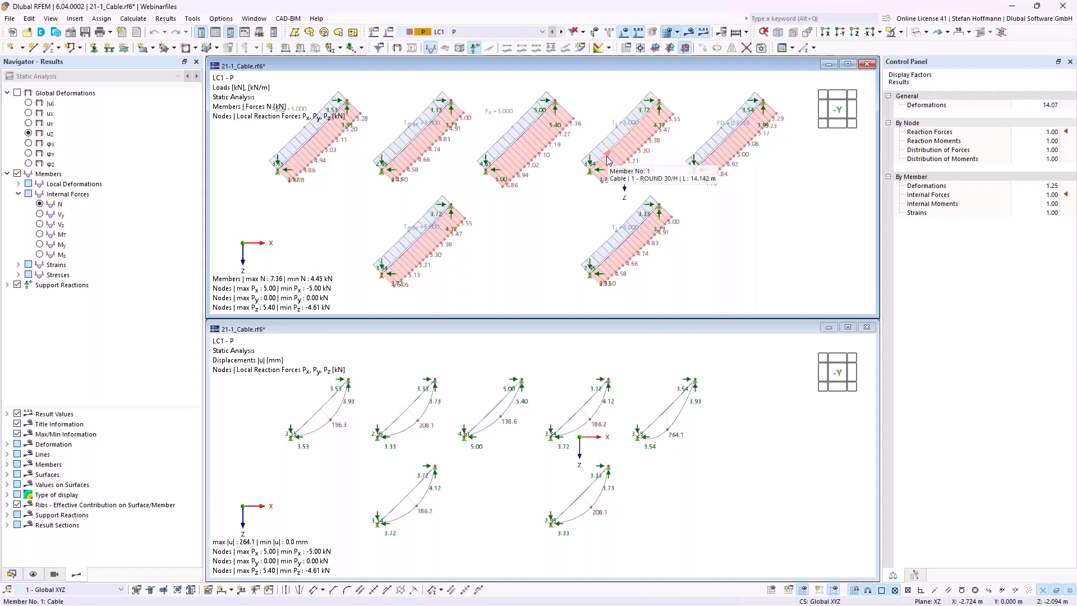
- Check the load magnitude on member 1 and inspect the form-finding load on the cable directly below it
double_click(655, 109)
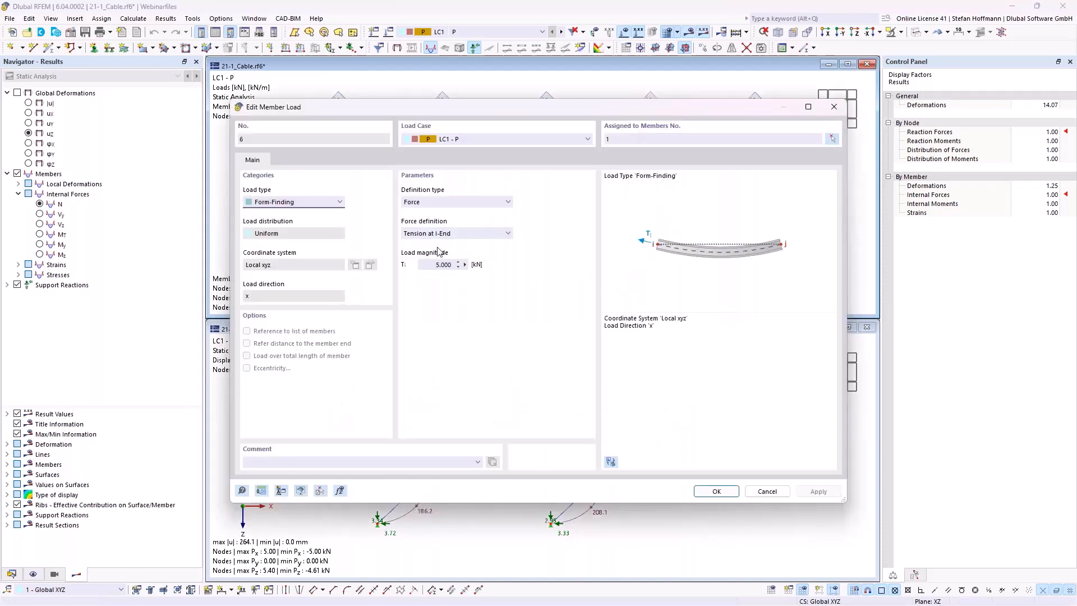
double_click(438, 265)
left_click(766, 492)
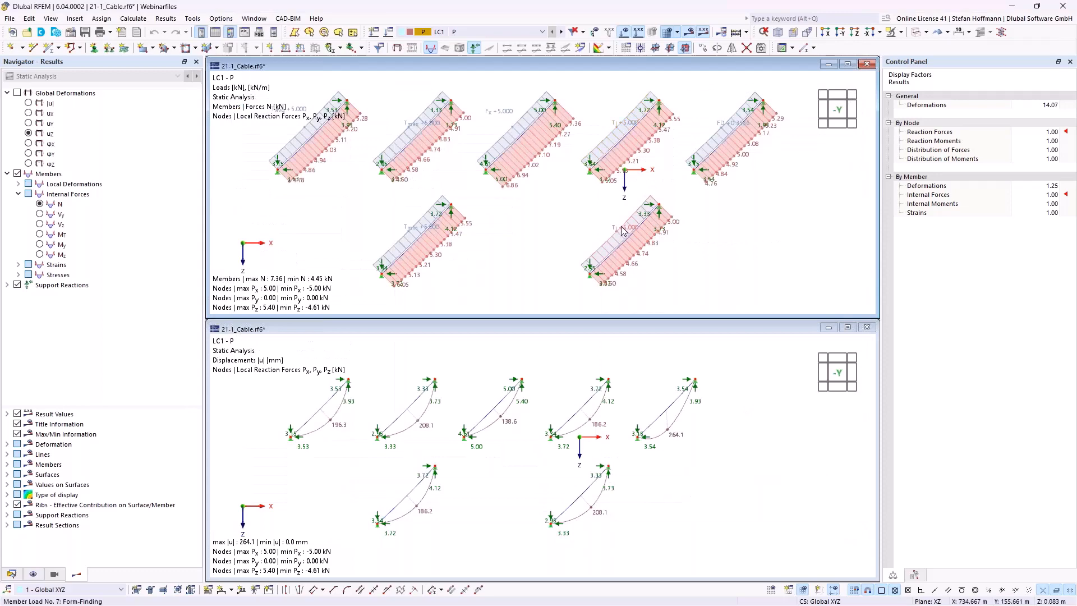
double_click(623, 230)
left_click(764, 491)
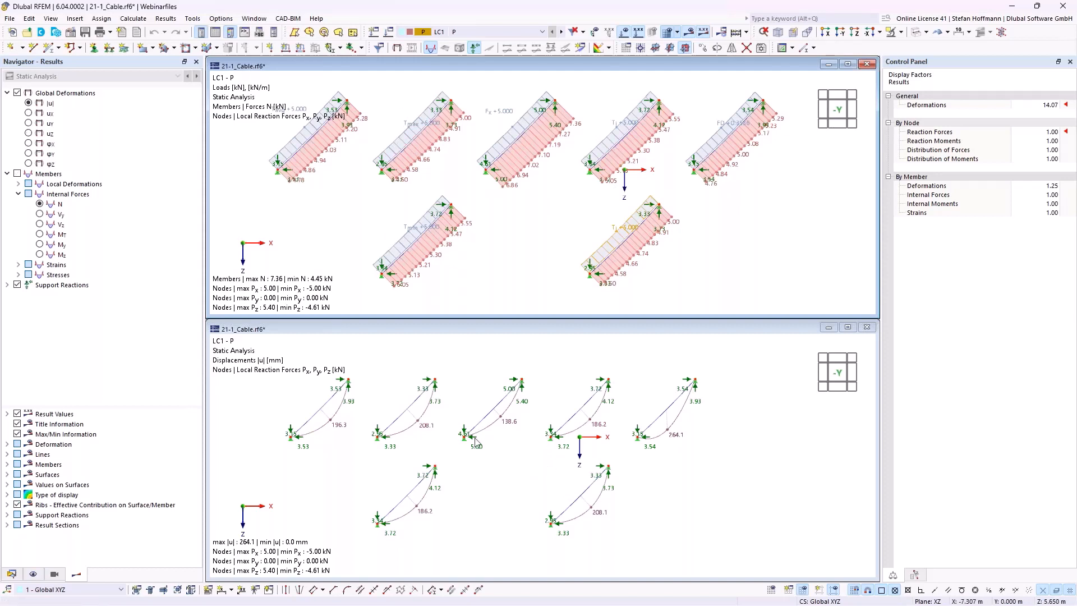
- Look up the minimum tension options for the I-End and J-End among the force definitions of member 1's load
left_click(424, 420)
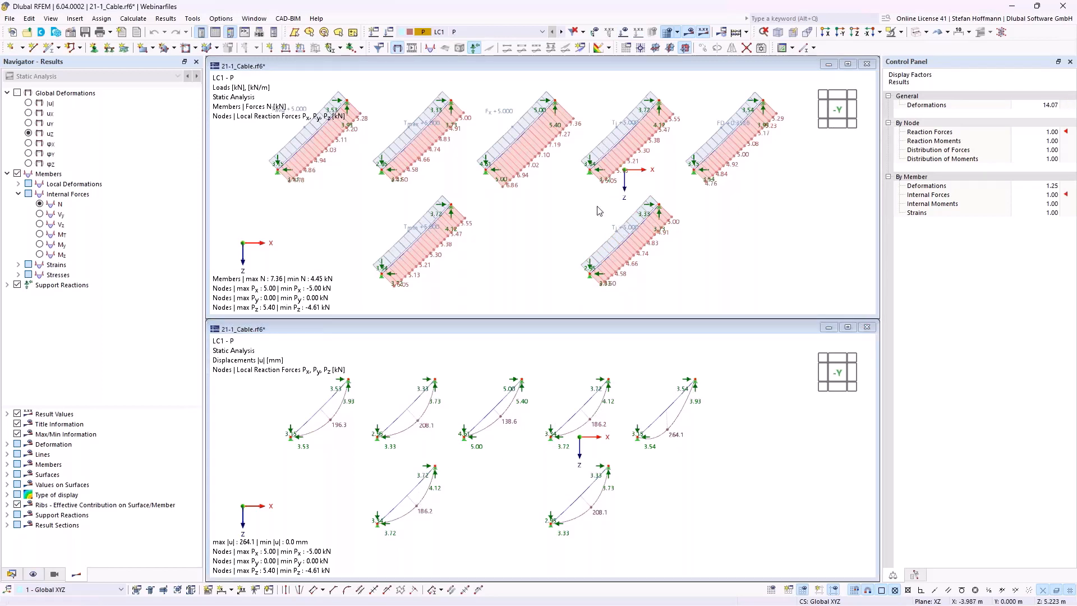
left_click(668, 208)
double_click(629, 125)
left_click(482, 233)
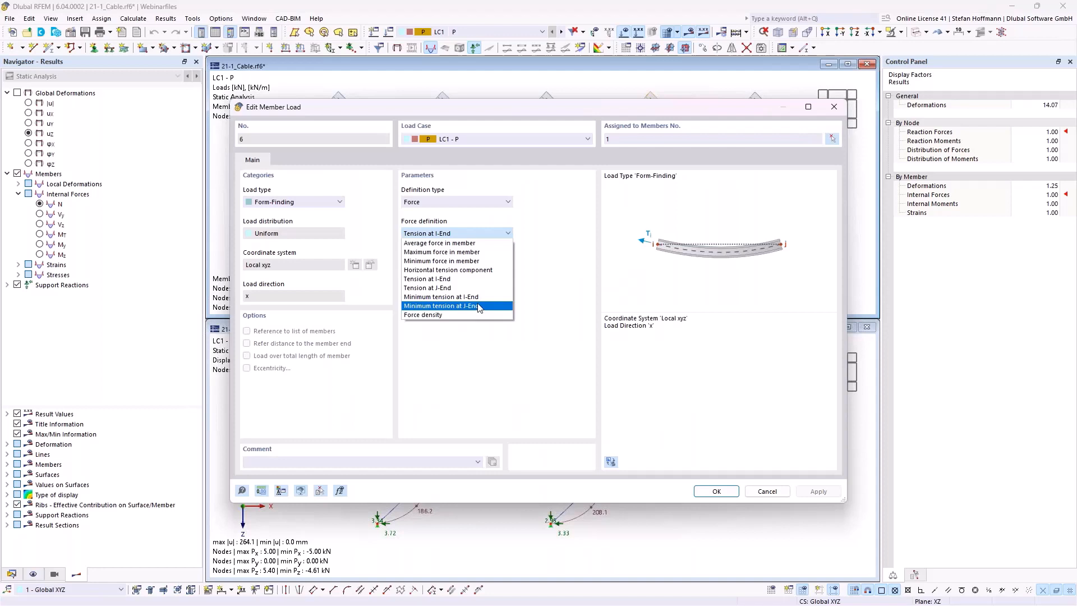
key("Escape")
key("Escape")
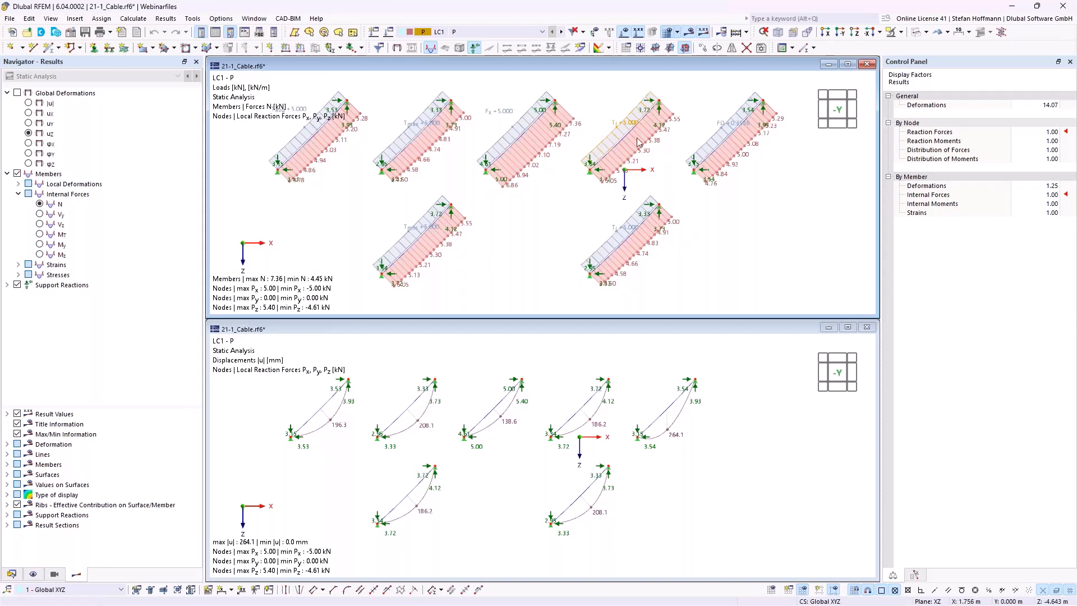
- Examine the formula that defines the force density of the form-finding load on member 9
double_click(754, 126)
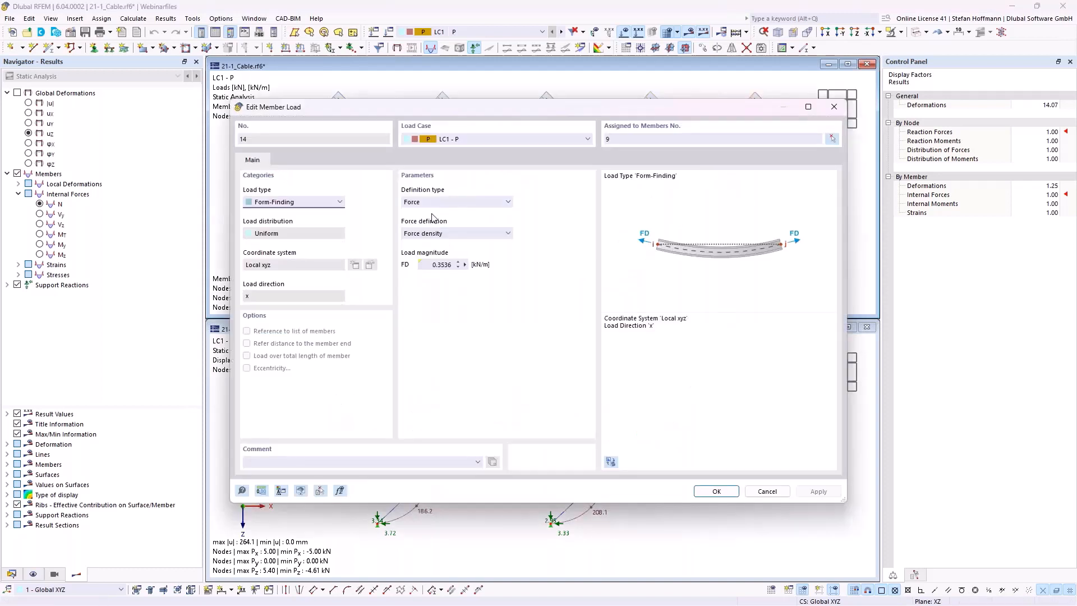
left_click(464, 264)
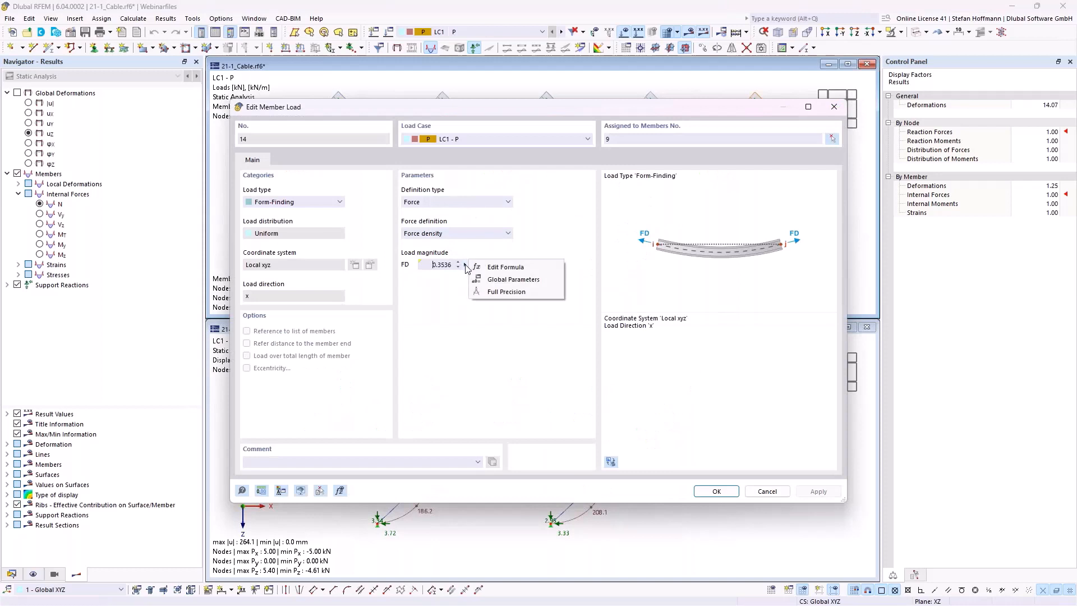
left_click(422, 265)
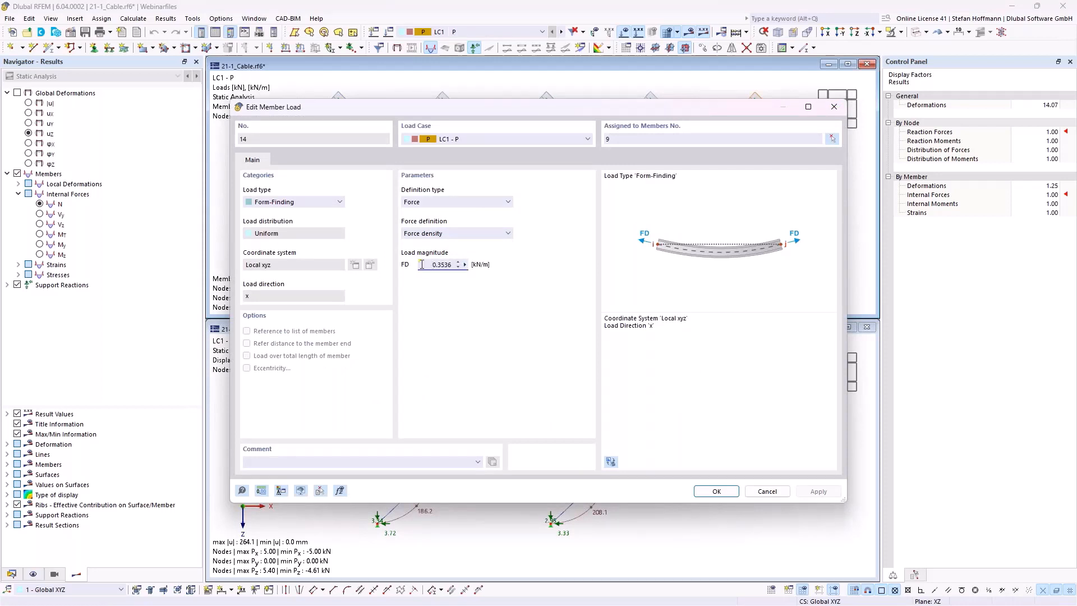
left_click(464, 264)
left_click(488, 270)
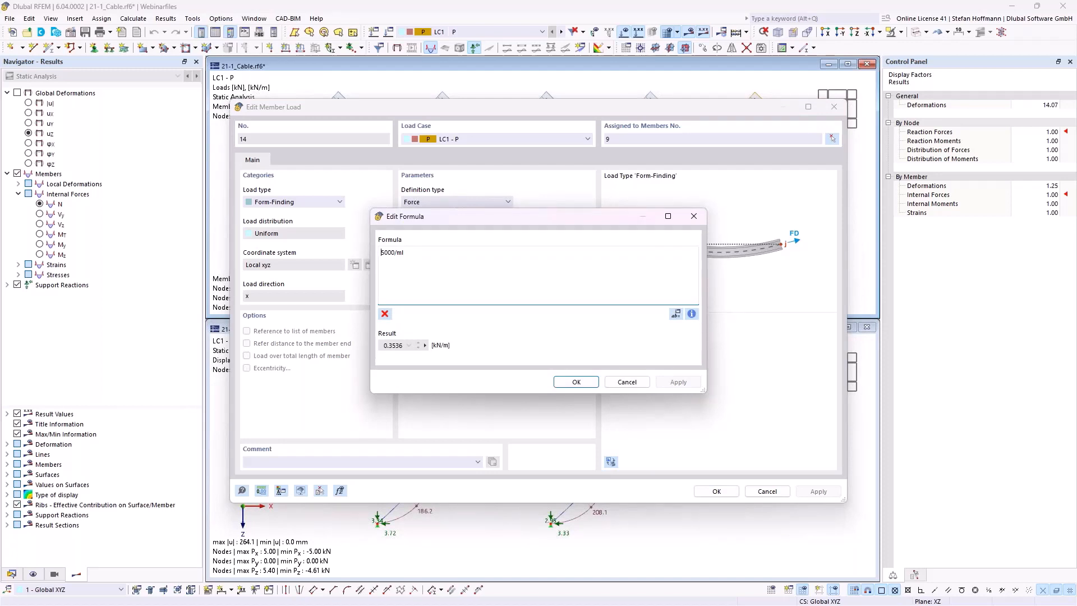
left_click_drag(385, 346, 404, 348)
left_click(437, 275)
double_click(397, 258)
left_click(430, 257)
double_click(397, 254)
- Examine the global parameter ml and its member length formula, and leave member 9's load without making changes
left_click(675, 316)
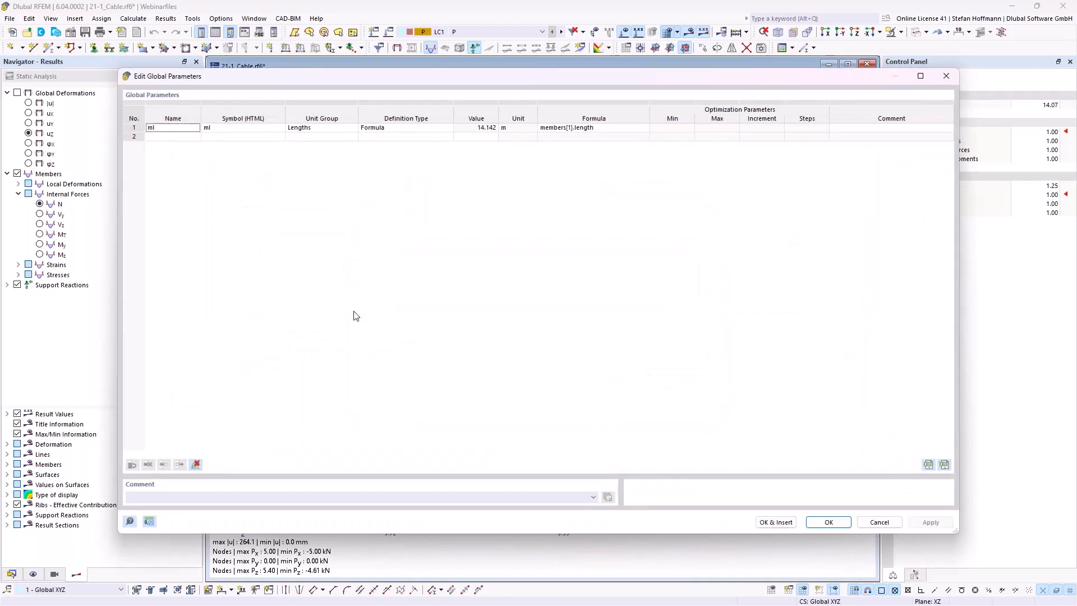
left_click(567, 128)
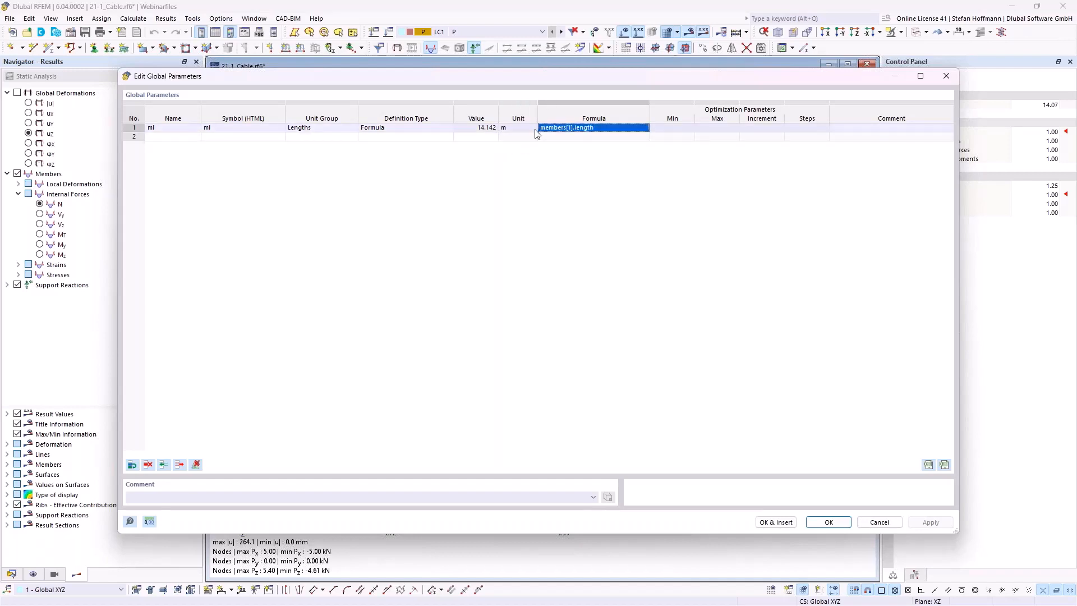
left_click(883, 523)
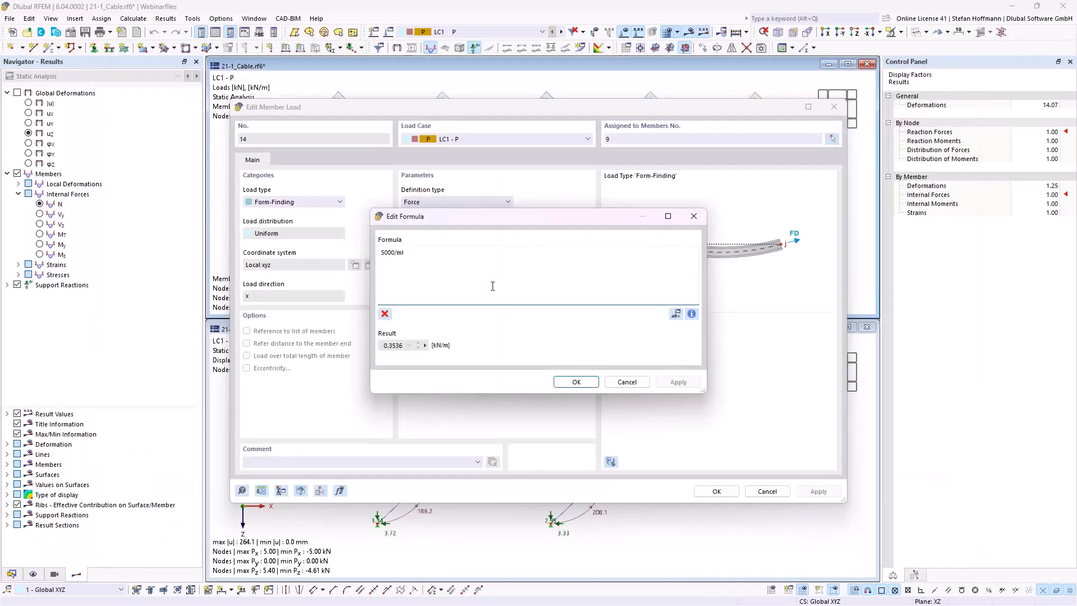
left_click(391, 346)
left_click(627, 381)
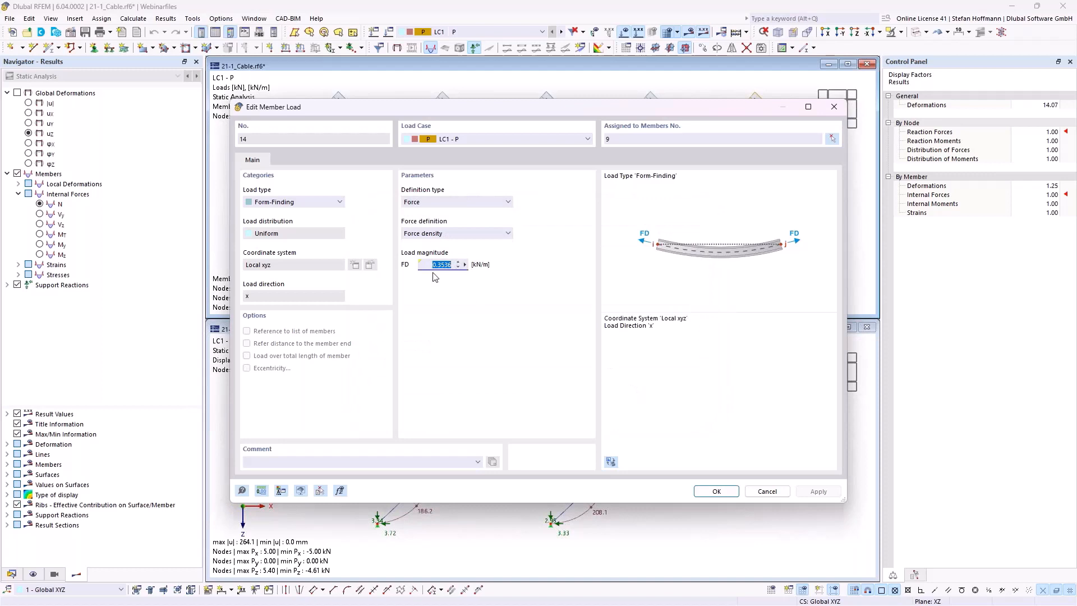
left_click(766, 491)
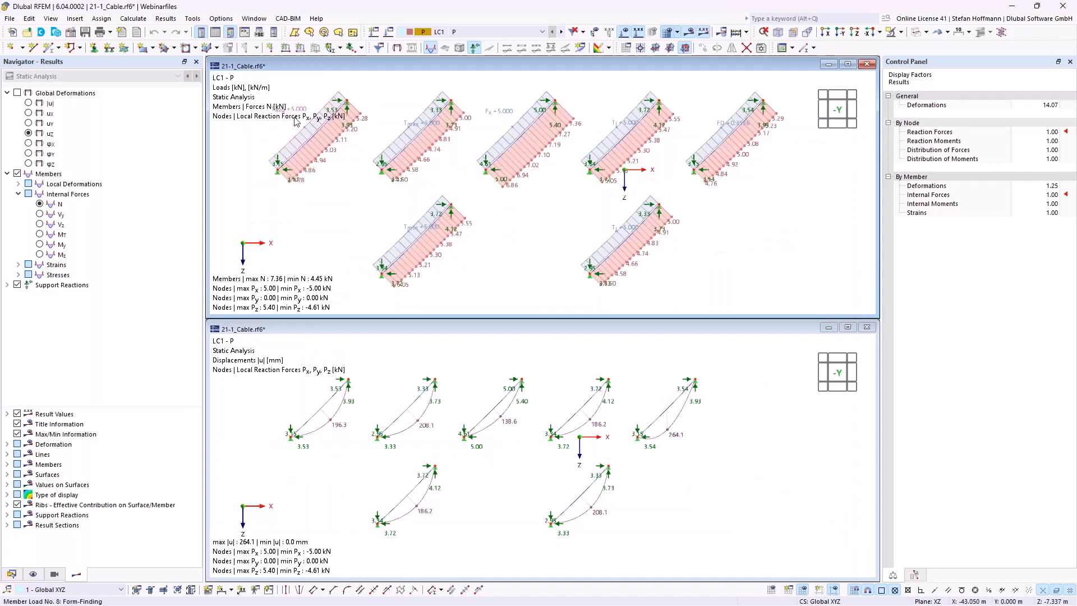
- Close both views of 21-1_Cable.rf6 without saving the changes
mouse_move(306, 142)
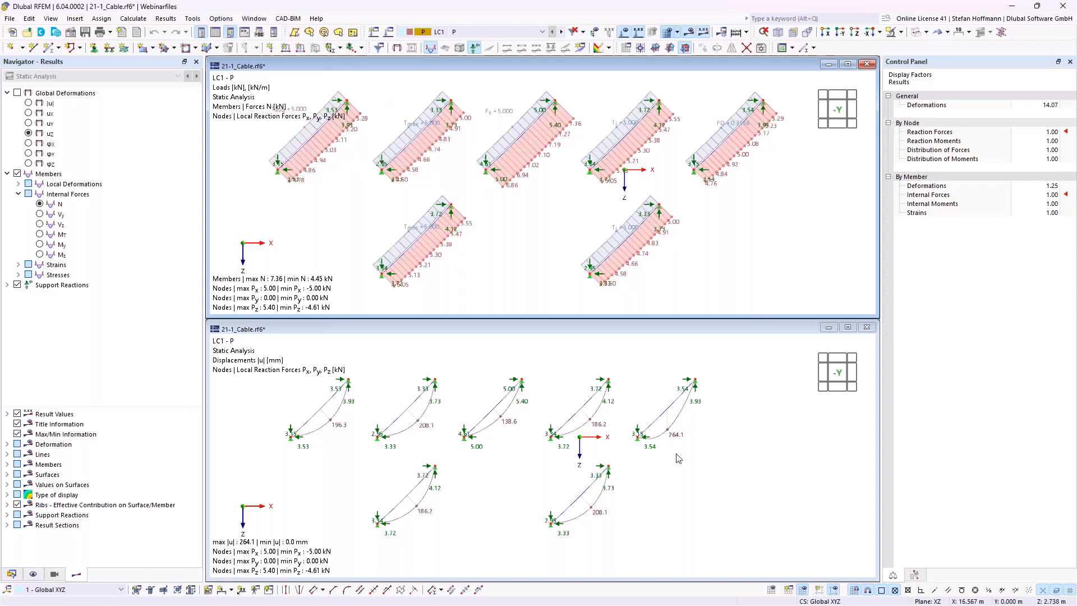
left_click(668, 421)
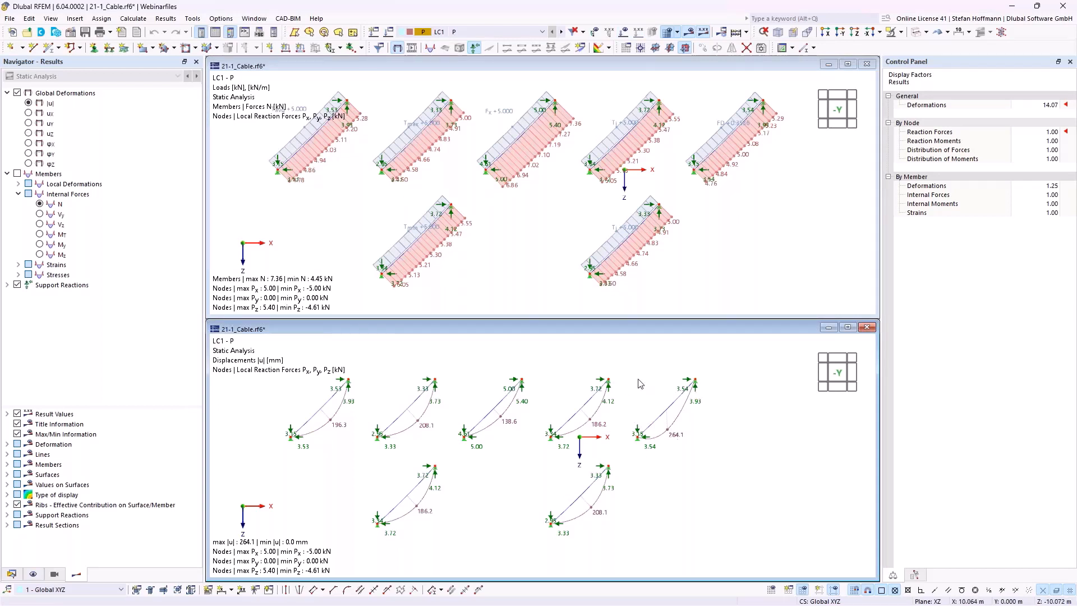
left_click(867, 329)
left_click(866, 64)
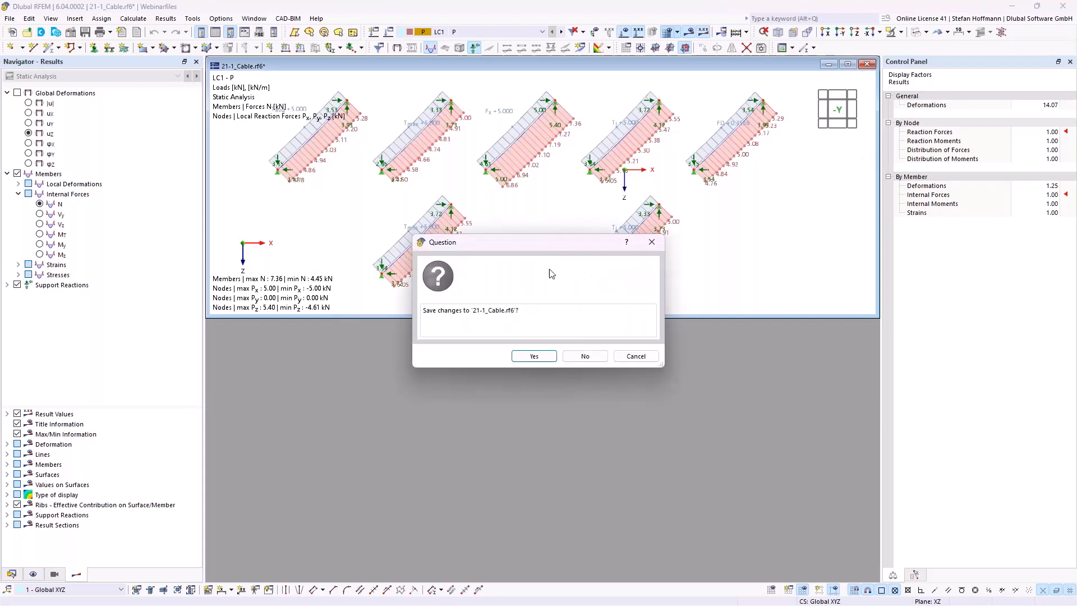
left_click(585, 356)
- Open the model 21-2_Cable.rf6 from the Webinarfiles folder
key("ctrl+o")
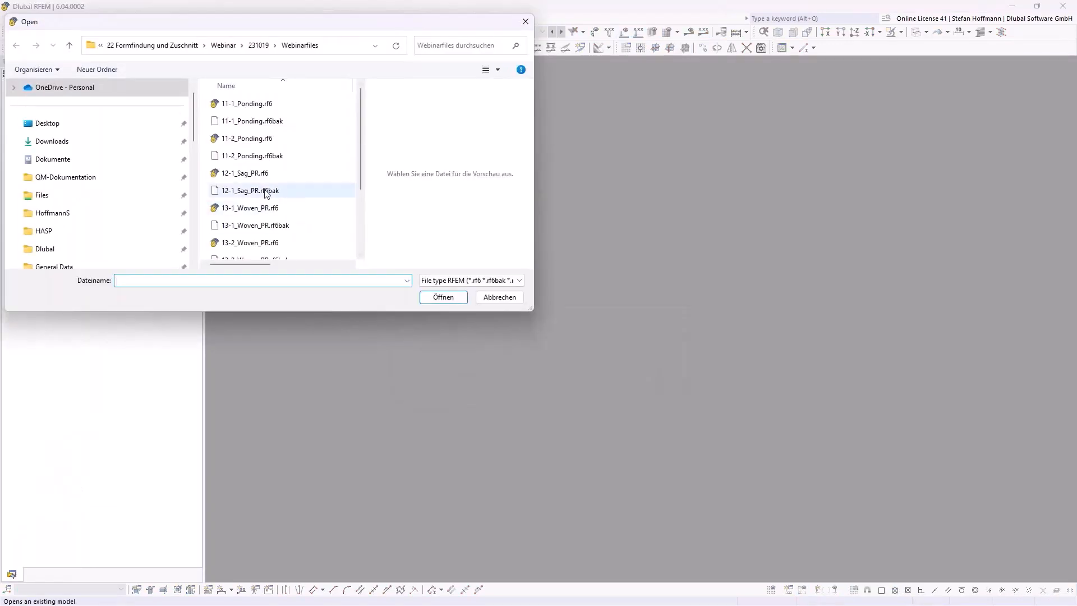
scroll(249, 238, "down", 2)
double_click(258, 199)
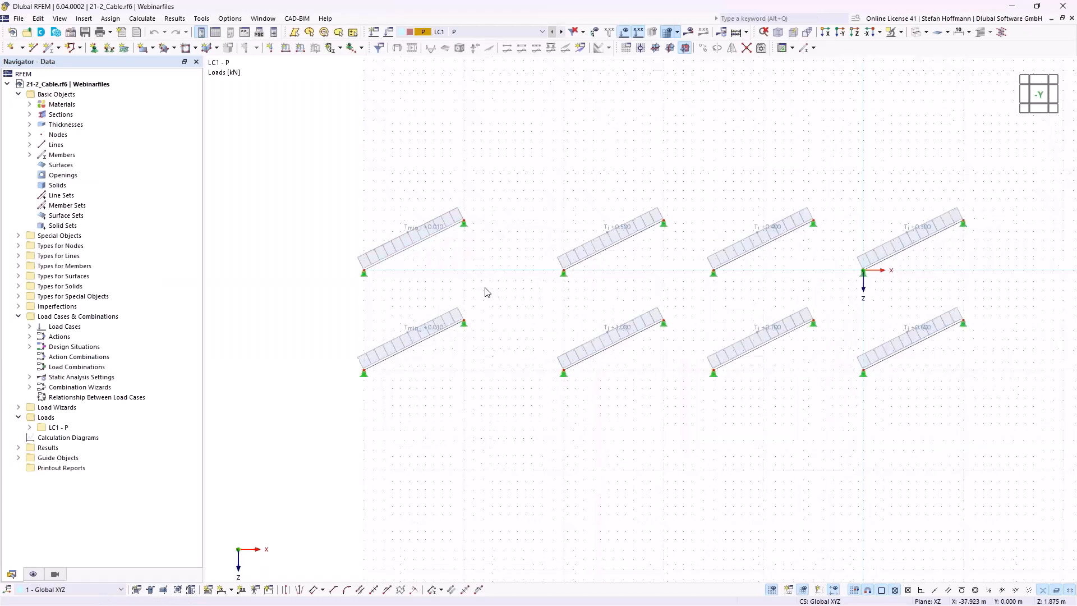
- Inspect the minimum tension form-finding loads on the two leftmost cables, members 3 and 4
double_click(420, 228)
double_click(443, 264)
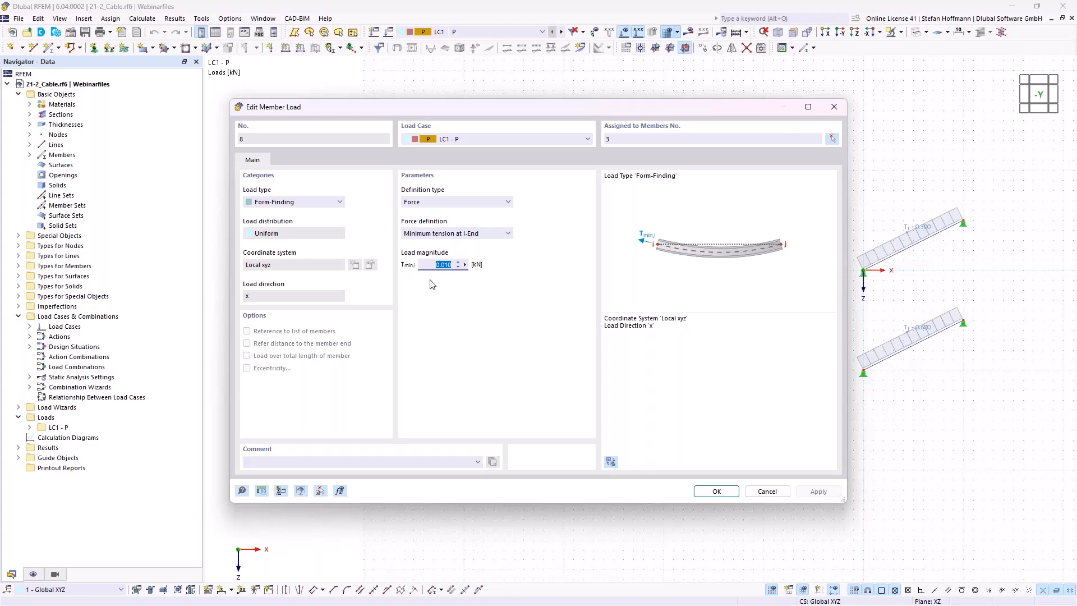
key("Return")
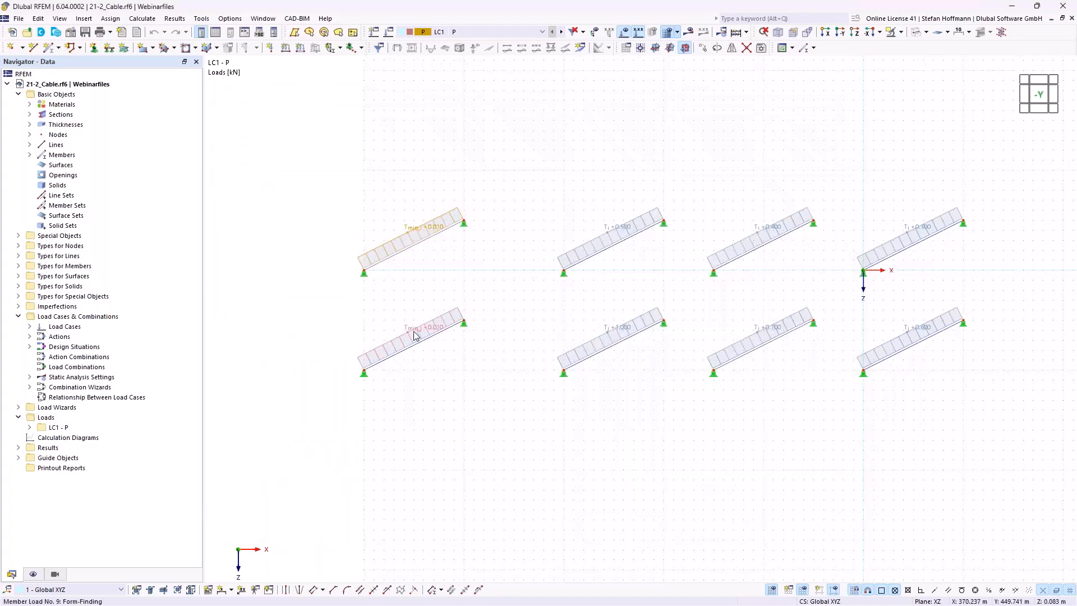
double_click(415, 335)
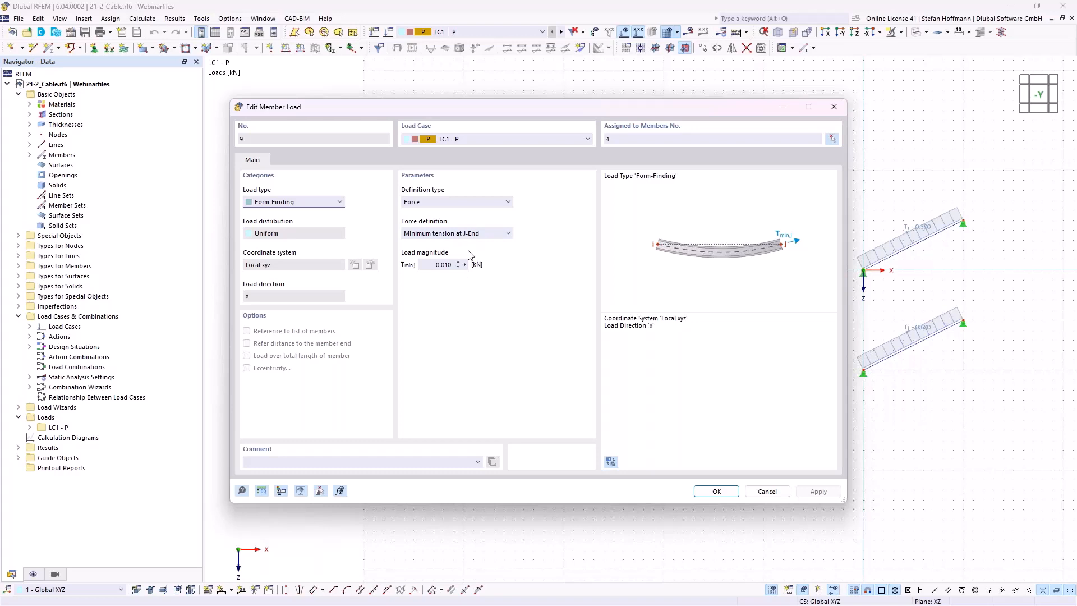
key("Return")
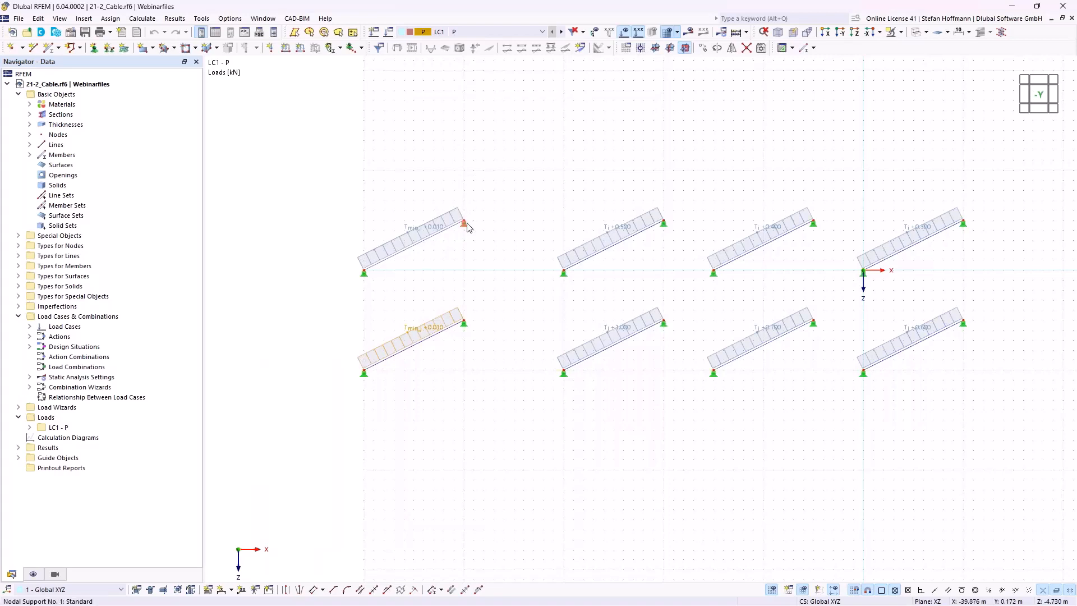
- Display the LC1 results and examine the axial forces and support reactions across all the cables
middle_click_drag(491, 248, 443, 250)
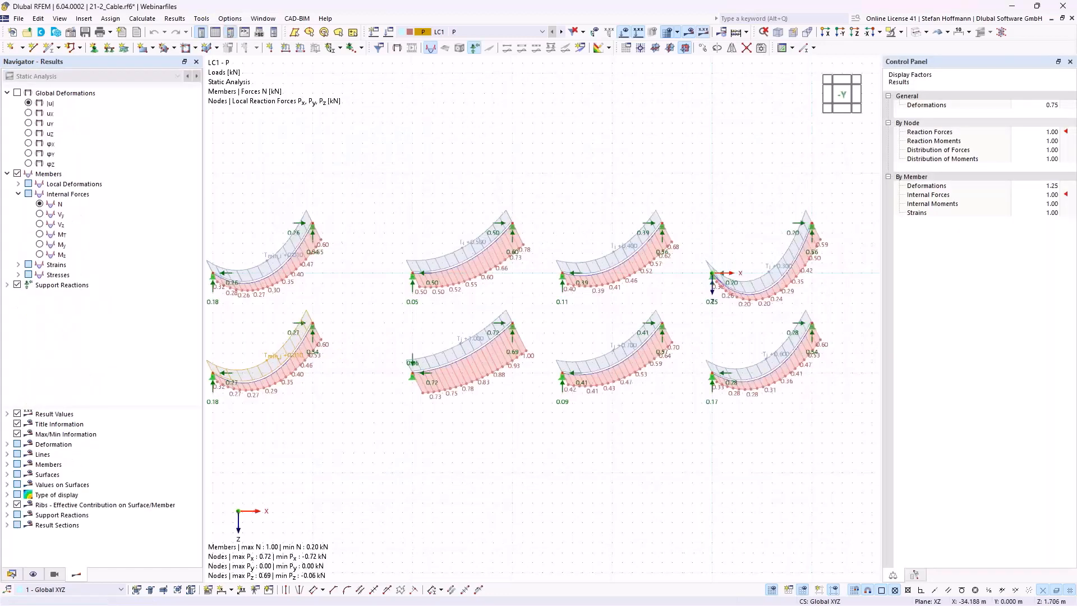
scroll(402, 204, "up", 3)
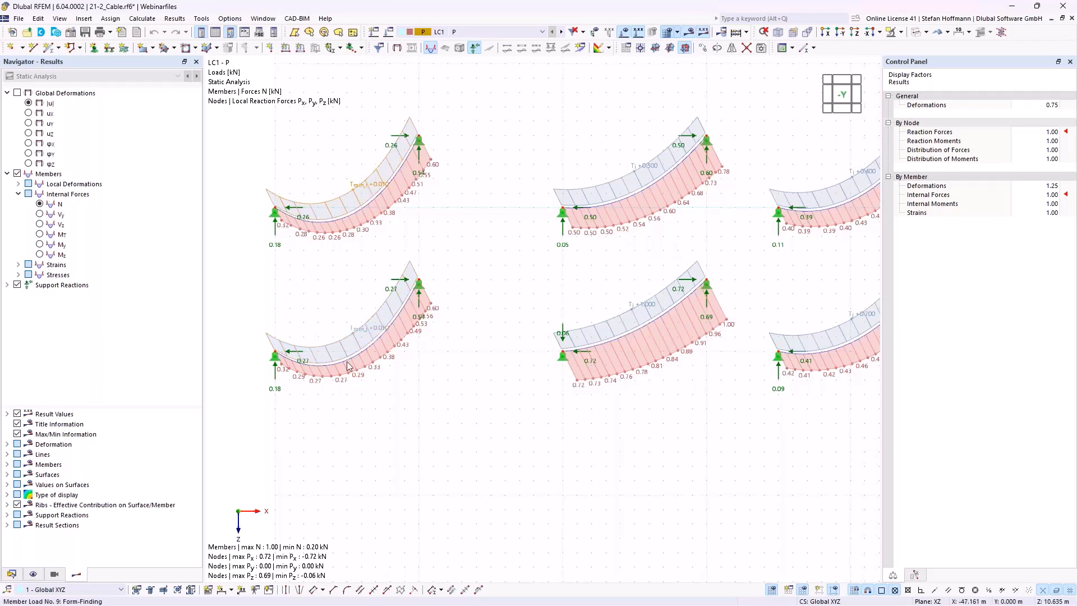
scroll(368, 307, "down", 2)
middle_click_drag(435, 280, 270, 262)
scroll(275, 262, "down", 1)
middle_click_drag(372, 277, 475, 300)
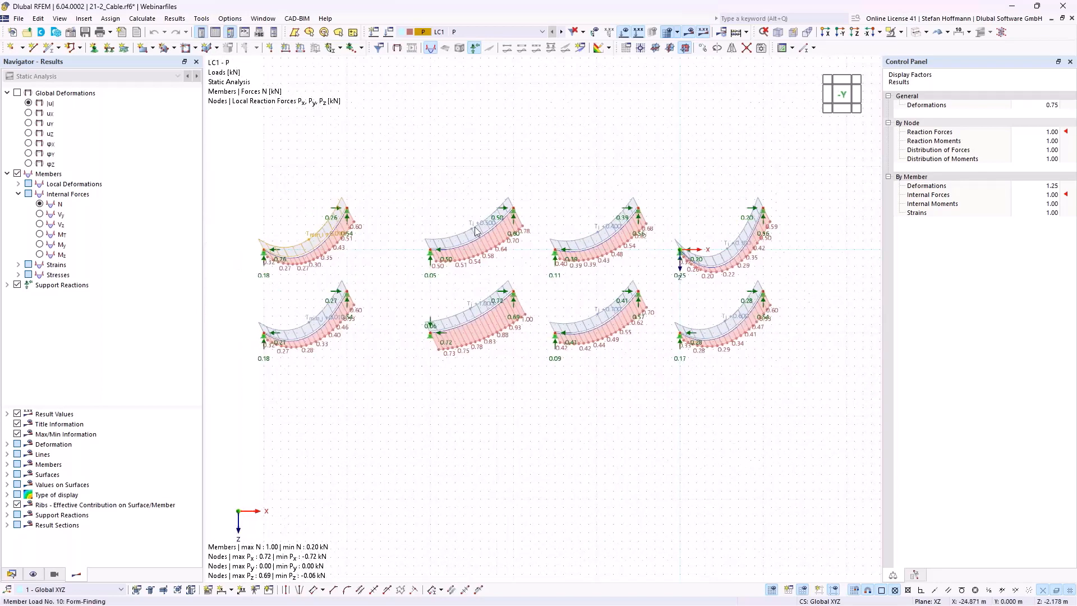
- Inspect the force definition of the form-finding load on member 5, the upper cable of the second pair, without changing it
left_click(789, 589)
scroll(507, 244, "up", 2)
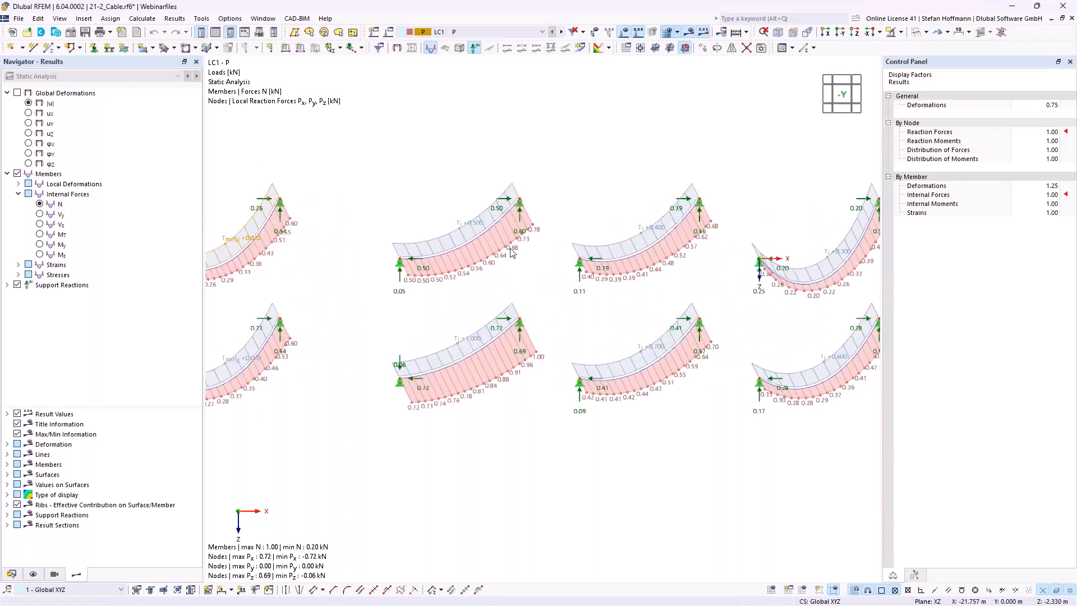
double_click(476, 231)
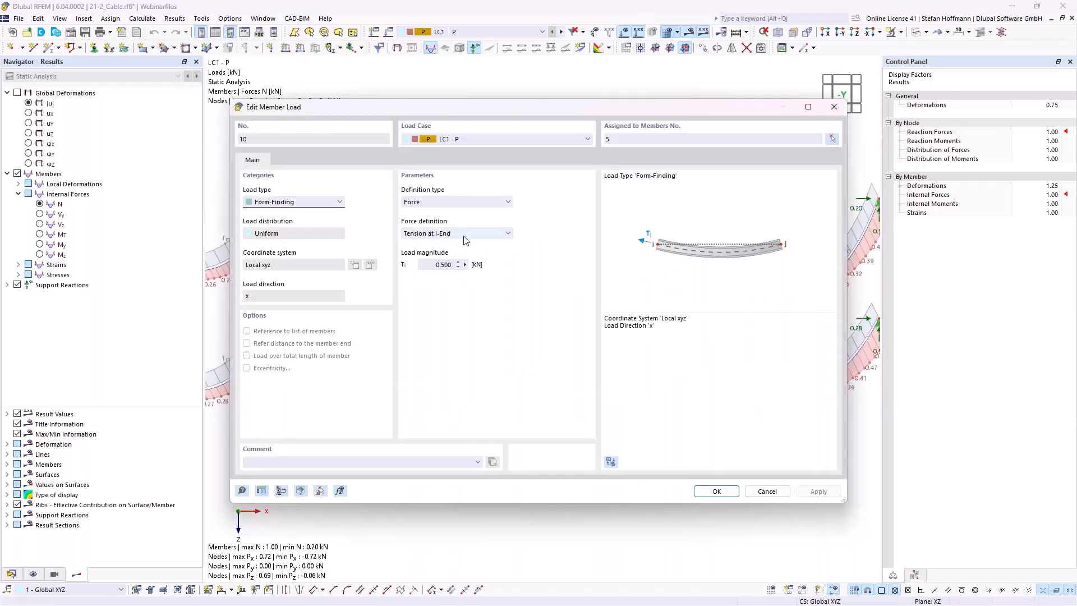
key("Escape")
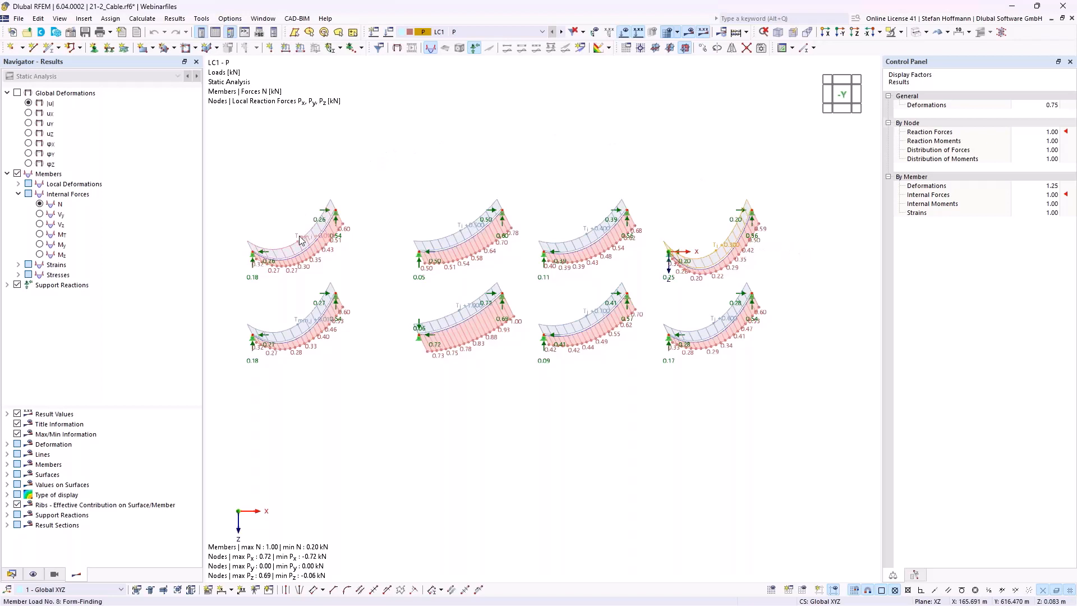
- Examine the axial forces of the two leftmost cables and check the self-weight settings of load case LC1
scroll(300, 241, "up", 3)
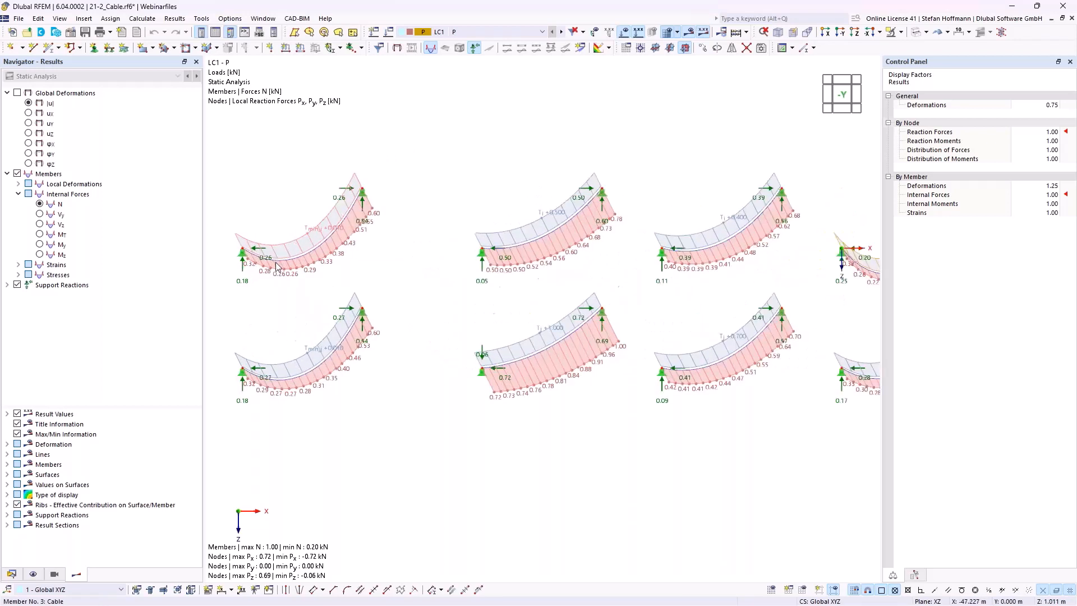
middle_click_drag(305, 245, 318, 238)
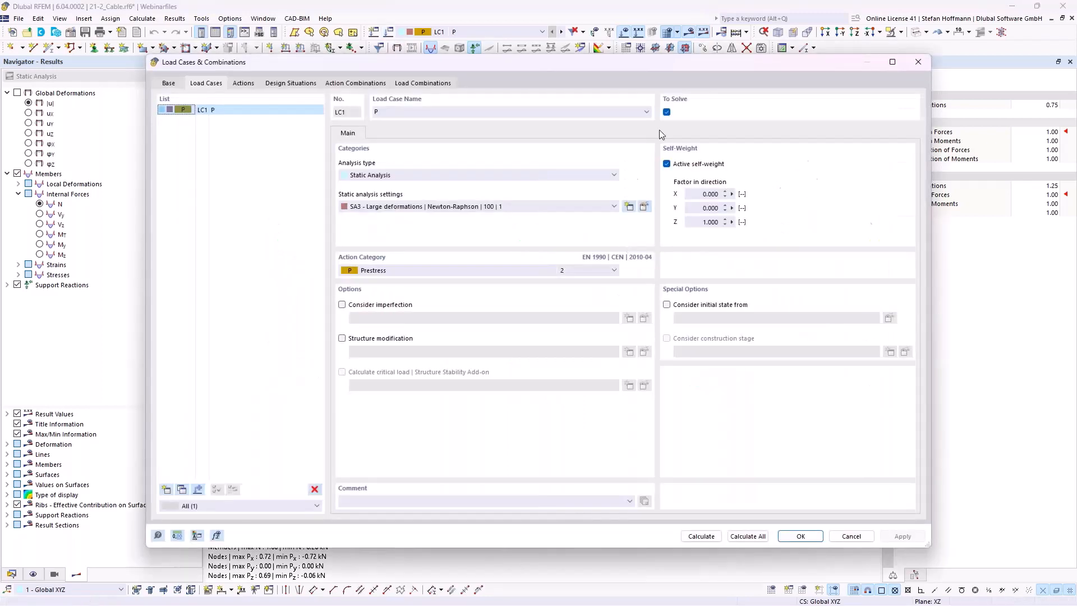
key("Escape")
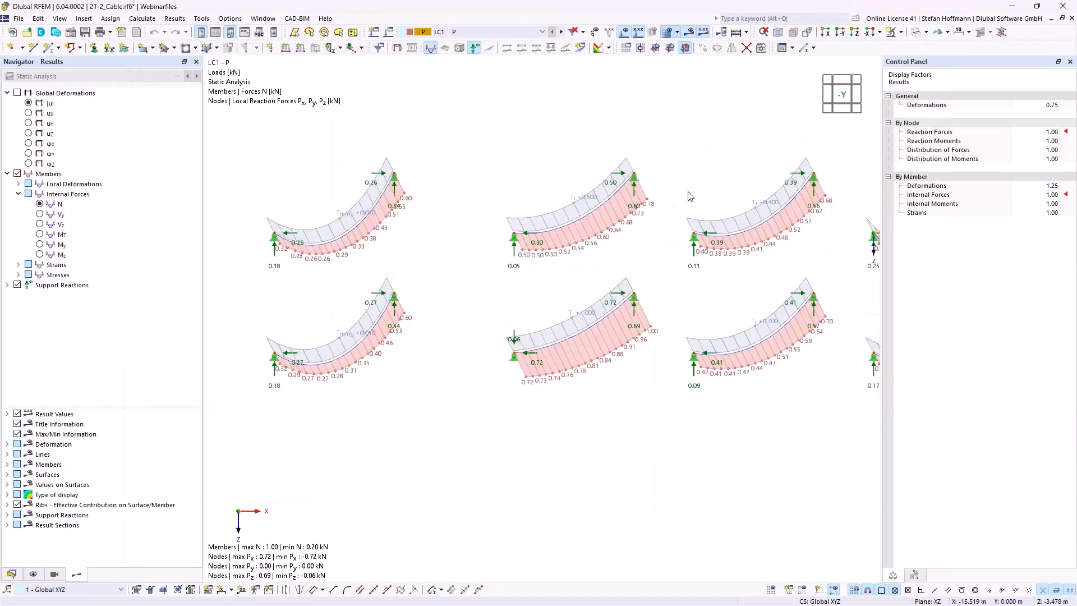
- Close 21-2_Cable.rf6 without saving and open the model 31-1_FFSupports from the Webinarfiles folder
left_click(1073, 19)
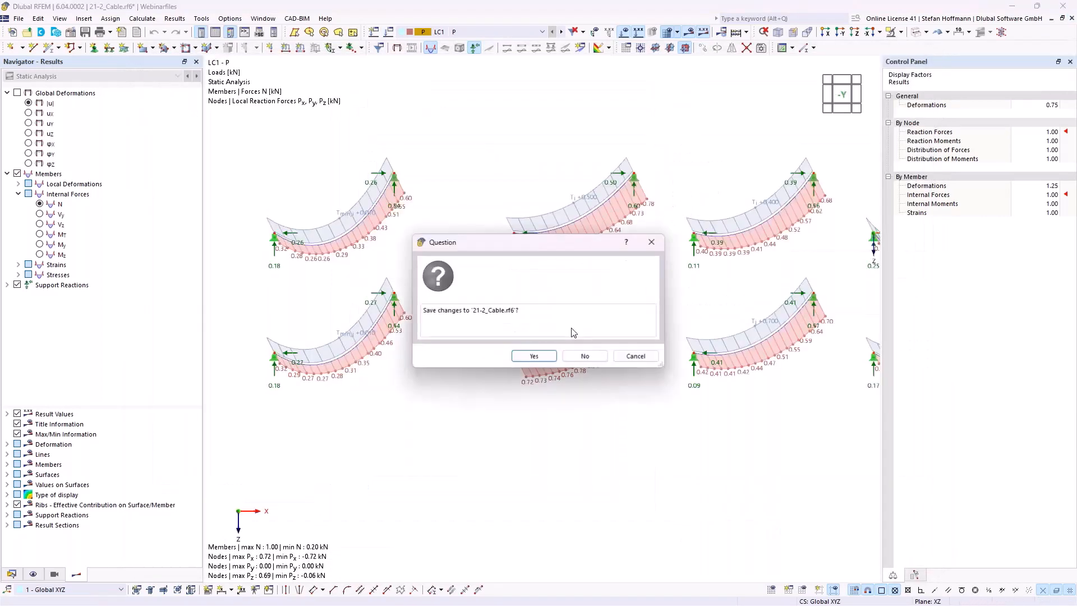
left_click(583, 356)
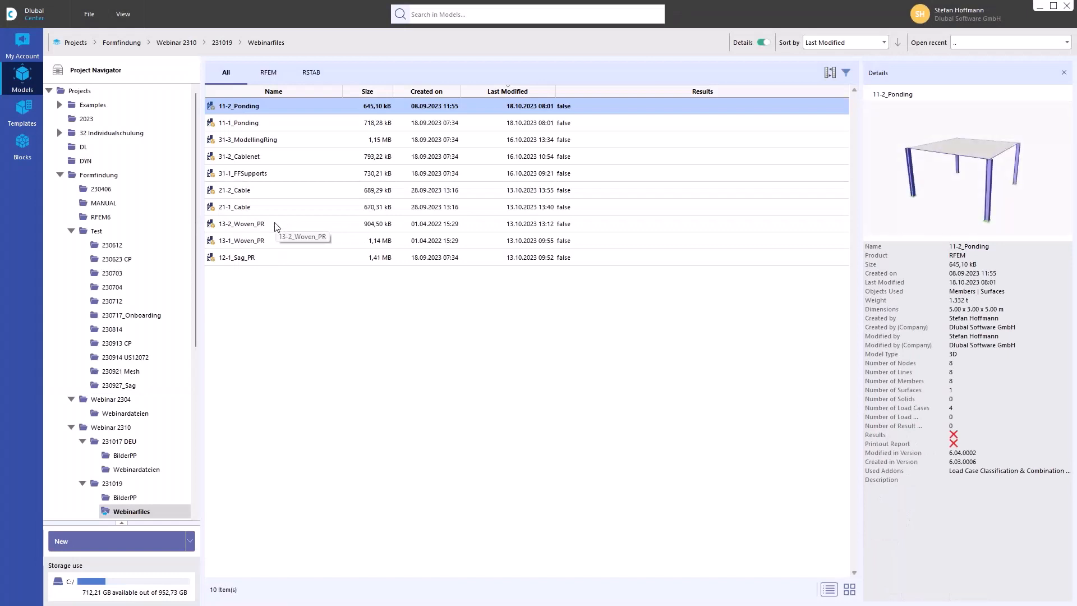
left_click(273, 81)
left_click(274, 92)
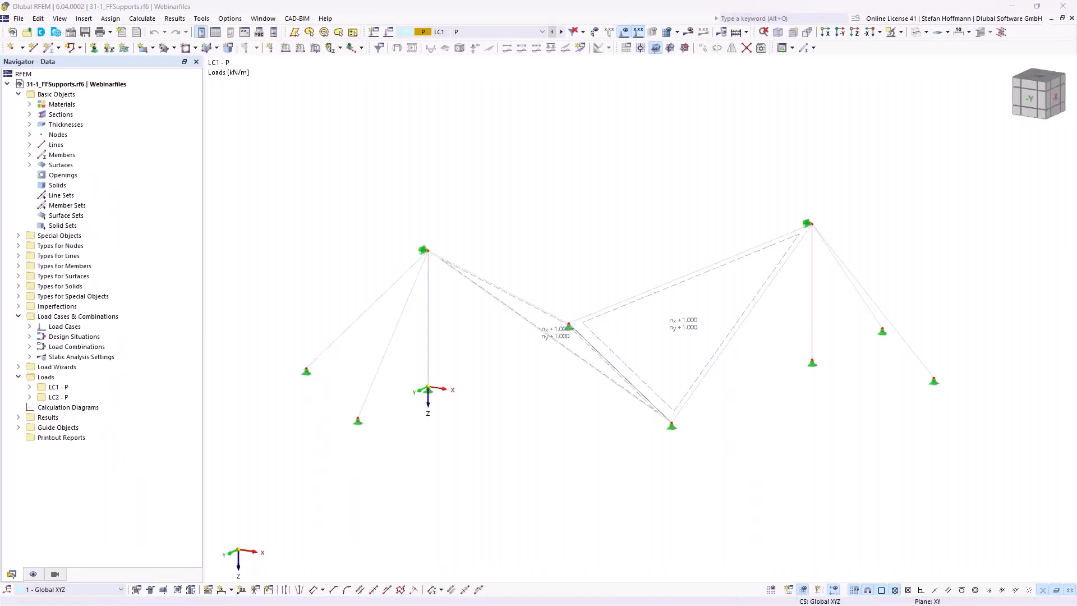
- Delete the entire existing structure of the model, including its surfaces, members, supports and loads
middle_click_drag(594, 395, 541, 317, "ctrl")
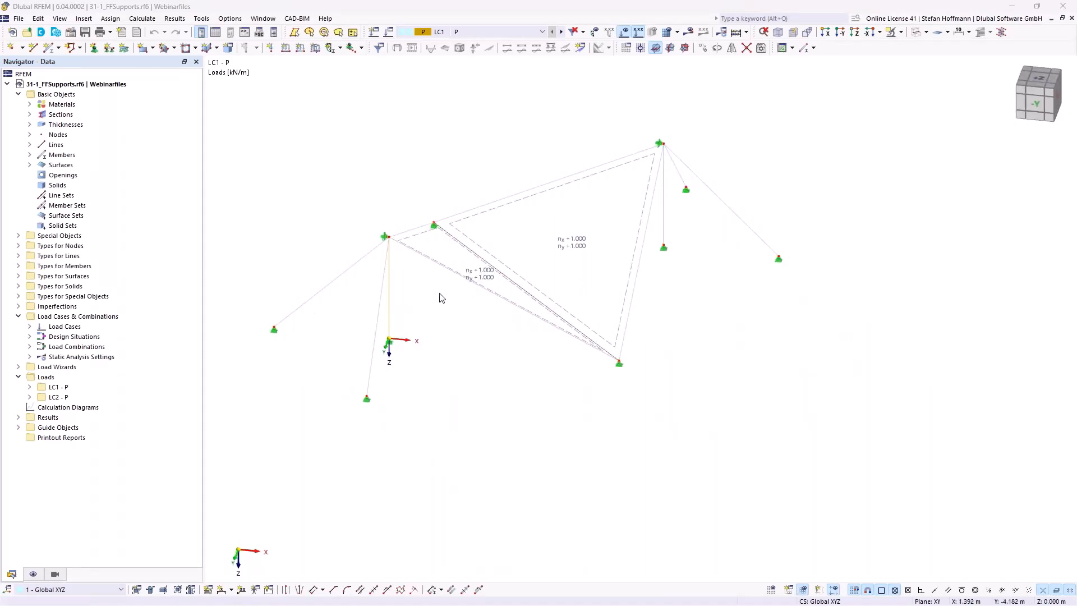
scroll(537, 340, "down", 2)
left_click_drag(318, 143, 796, 439)
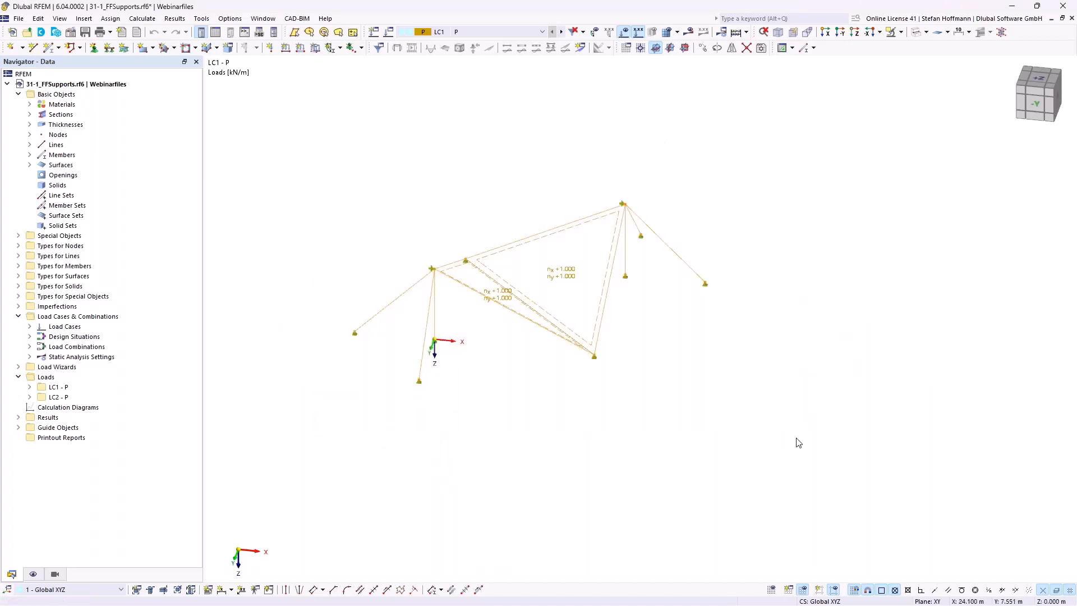
key("Delete")
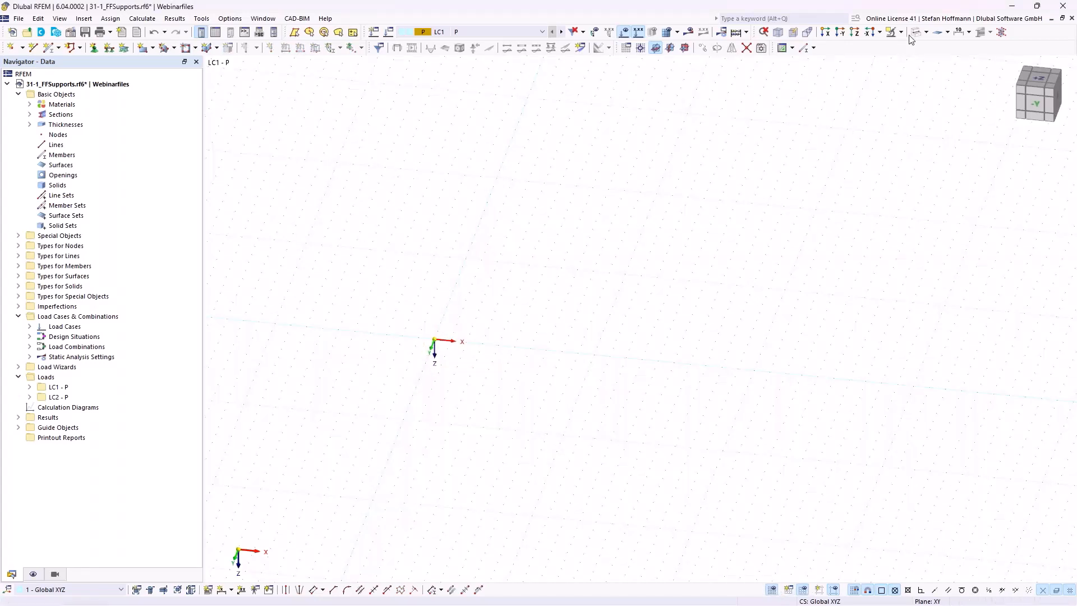
- Check in the model's base data that the Form-Finding add-on is activated, and review the defined materials
left_click(854, 32)
middle_click_drag(689, 251, 553, 272)
right_click(97, 85)
left_click(125, 90)
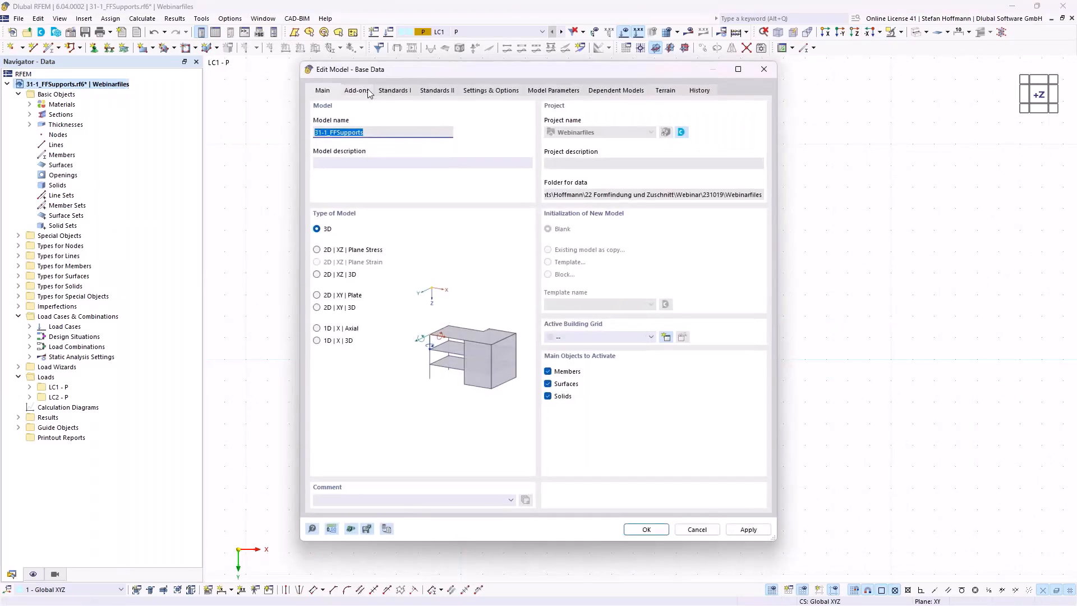
left_click(359, 91)
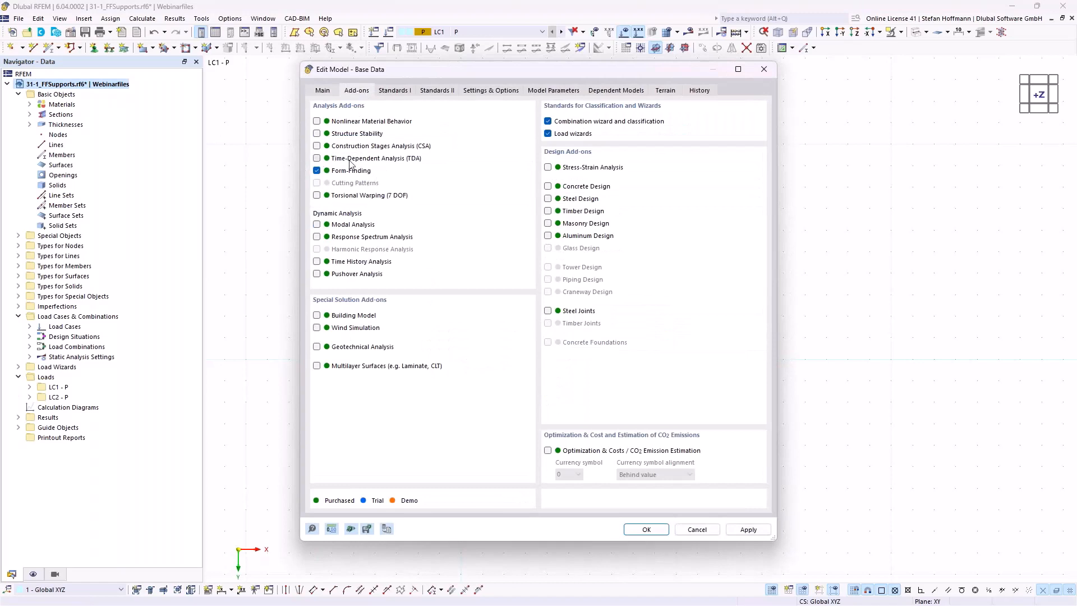
key("Return")
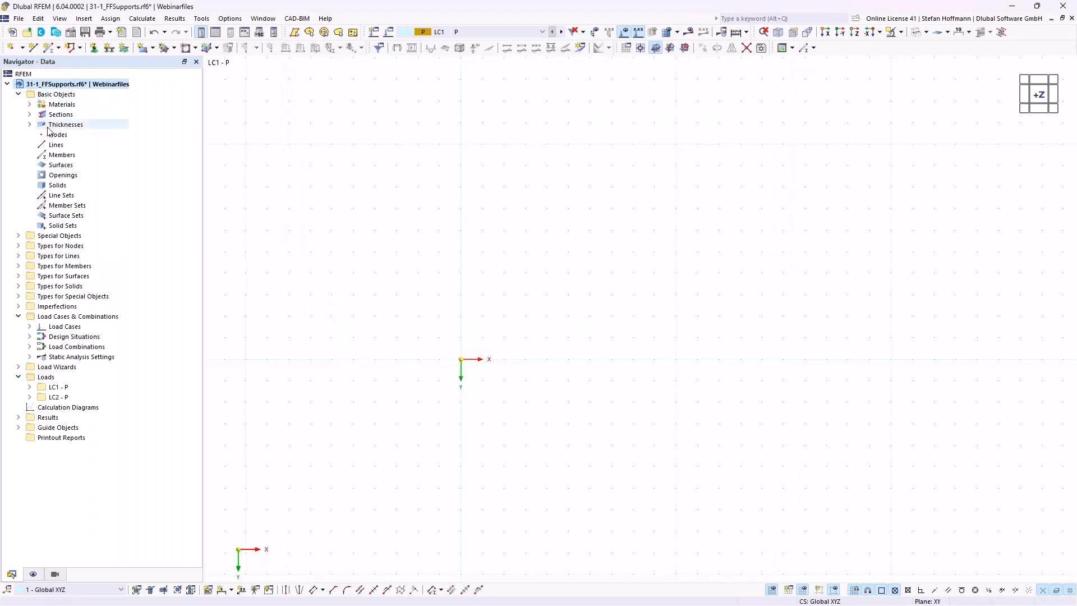
left_click(29, 105)
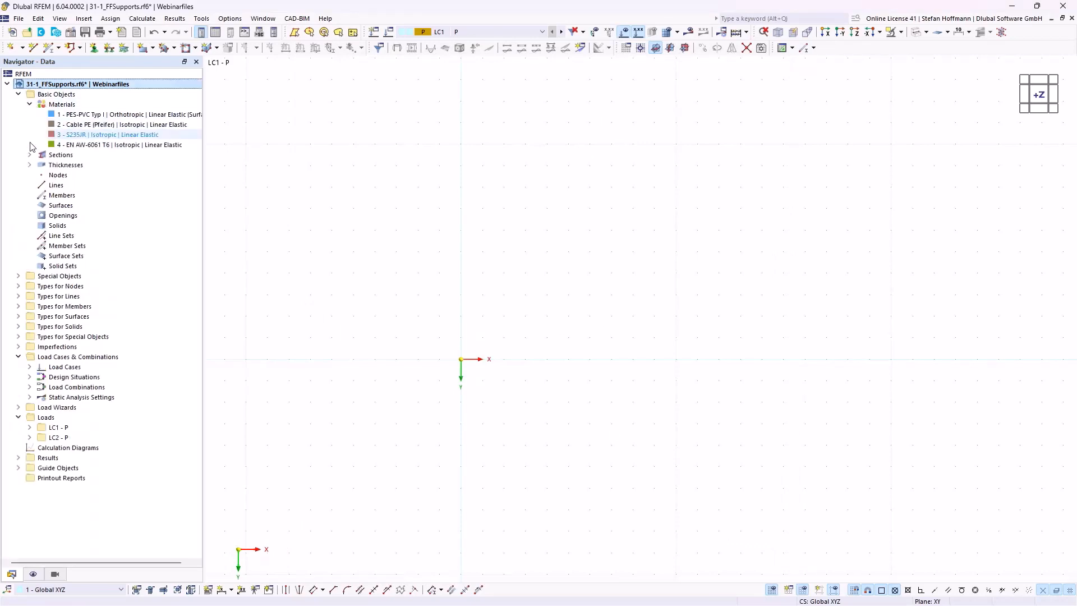
left_click(29, 104)
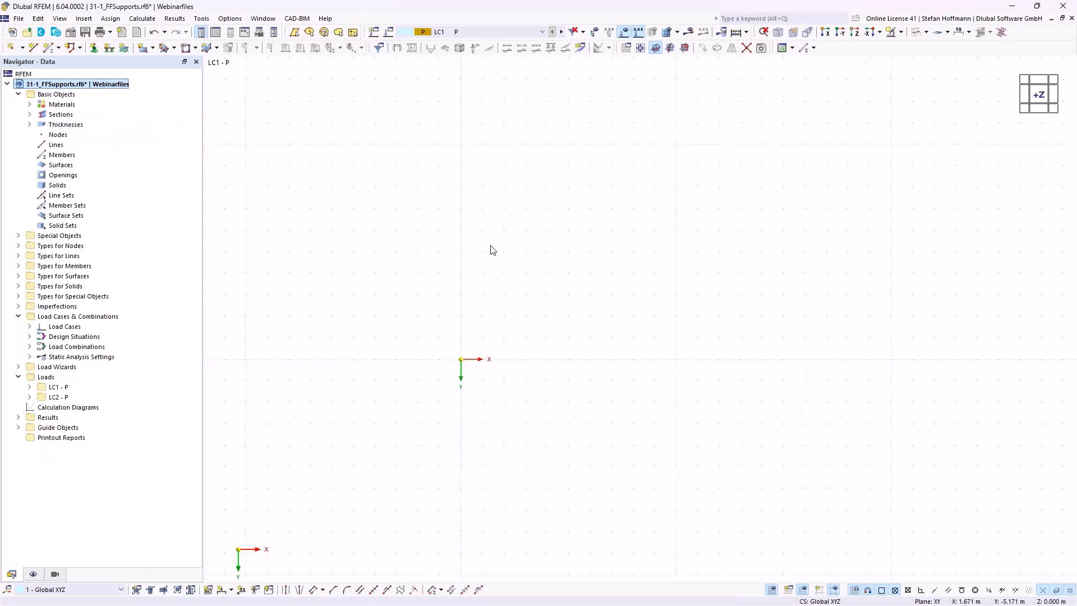
- Create a 10 m by 10 m rectangular membrane surface from the origin, with uniform 1.0 mm thickness and PES-PVC Typ I material
left_click(143, 48)
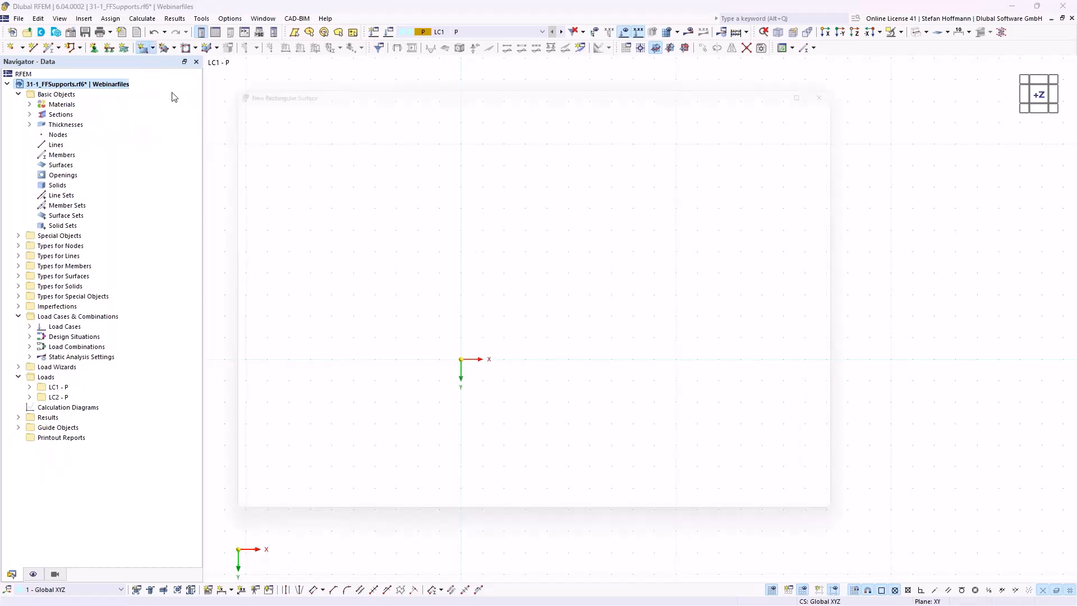
left_click(294, 154)
left_click(290, 191)
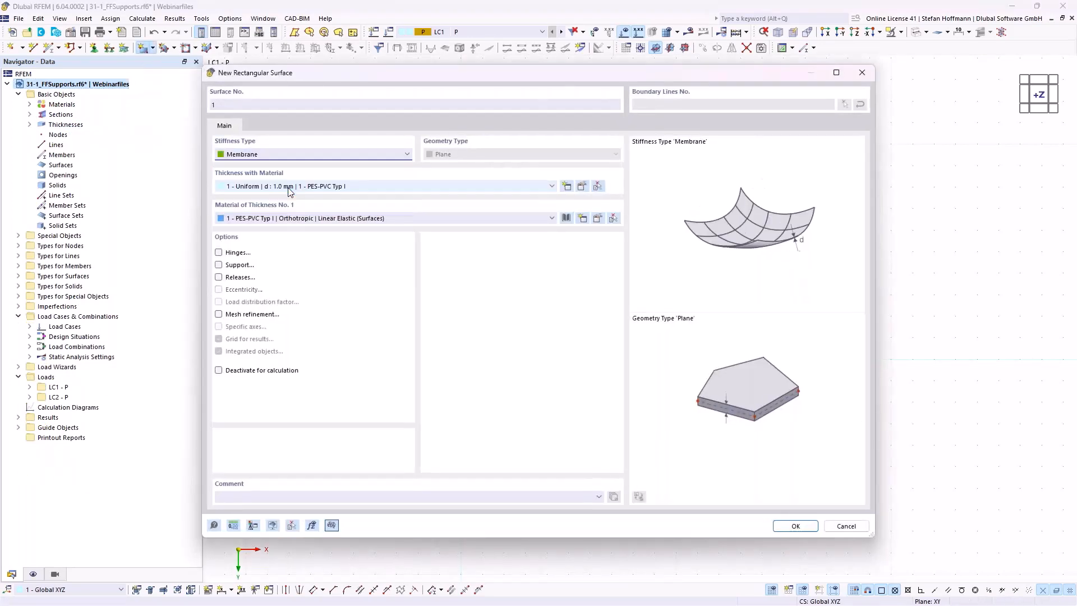
left_click(788, 527)
left_click(461, 358)
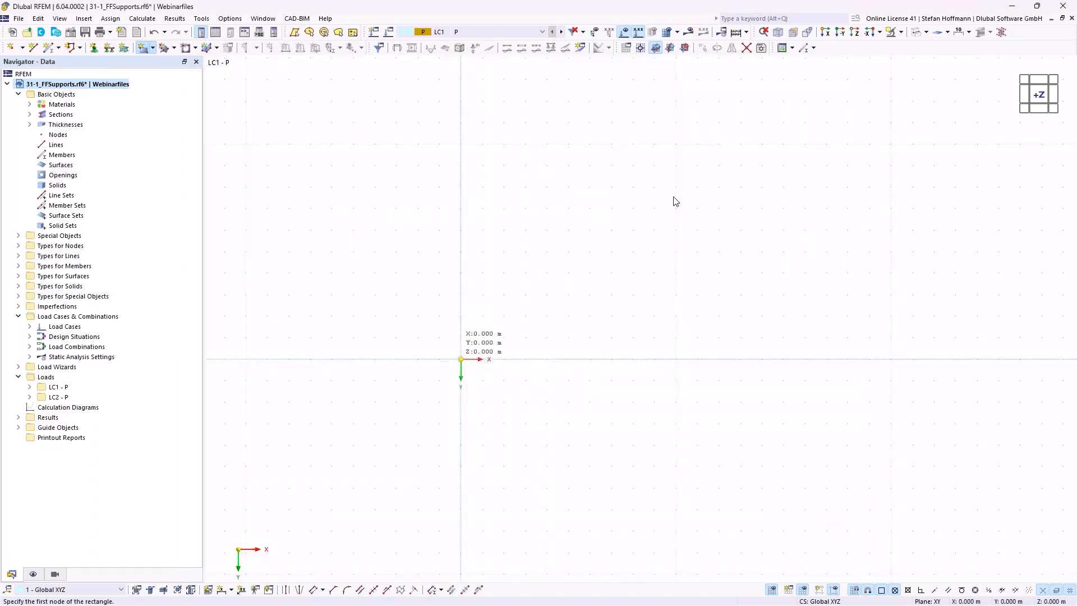
left_click(676, 143)
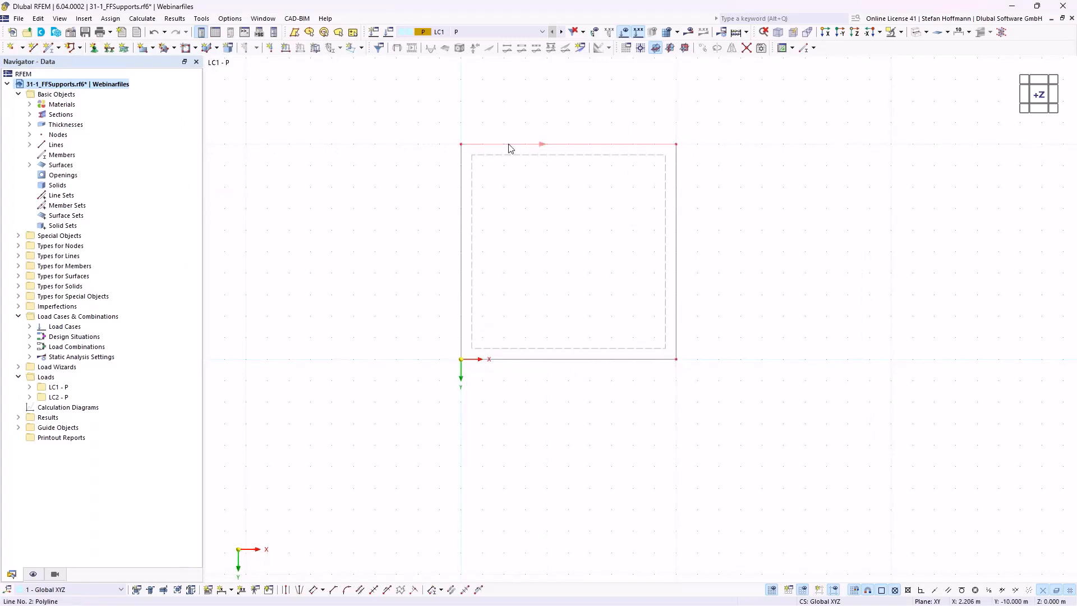
- Draw a diagonal line across the square from (0, -10) to (10, 0) m and divide the surface along it
left_click(32, 48)
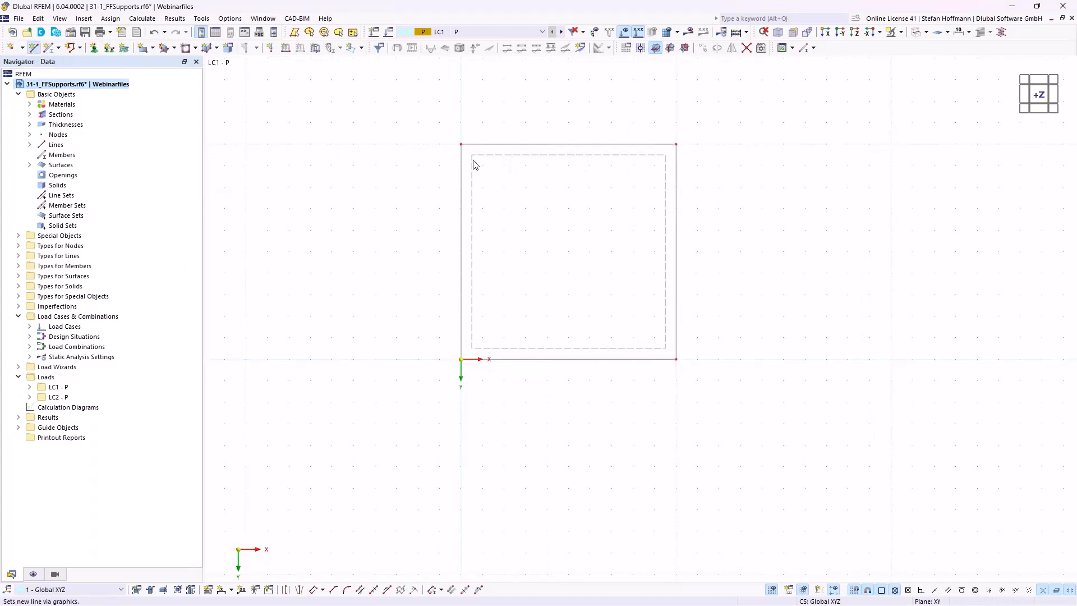
left_click(461, 145)
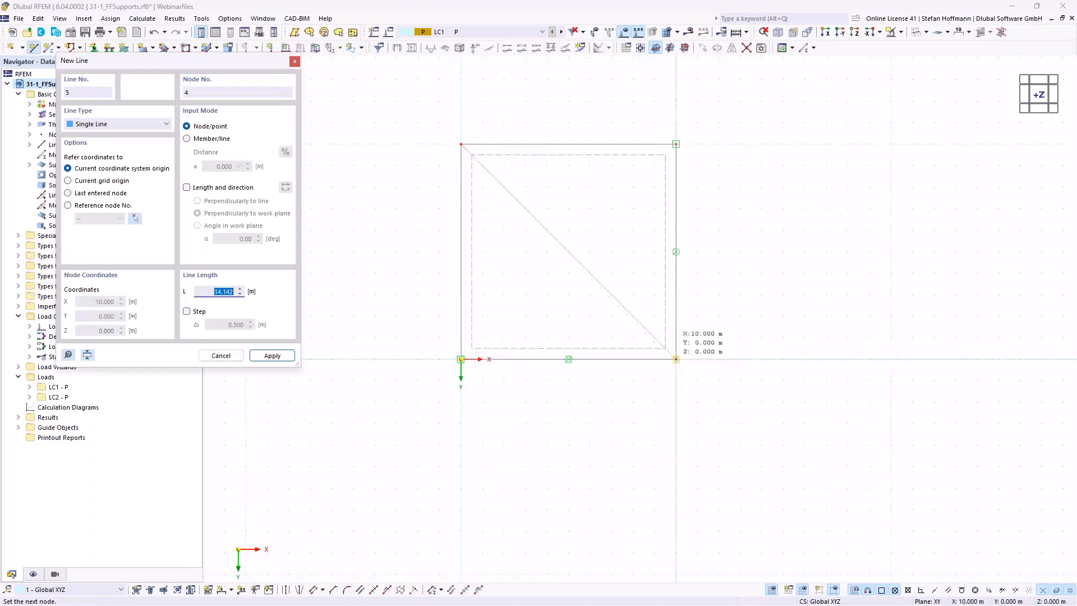
left_click(675, 358)
key("Escape")
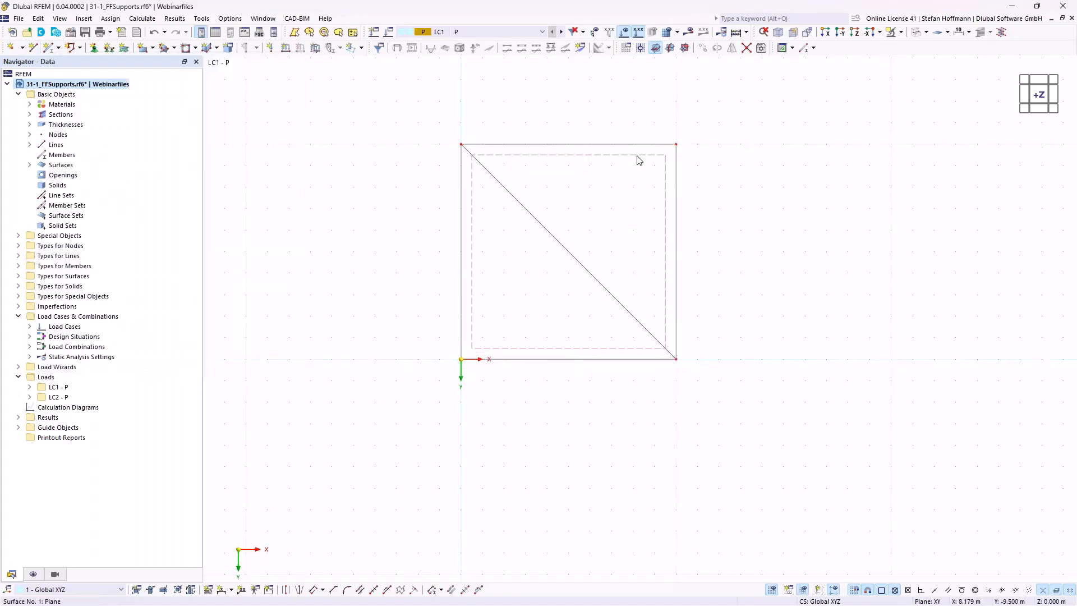
right_click(636, 161)
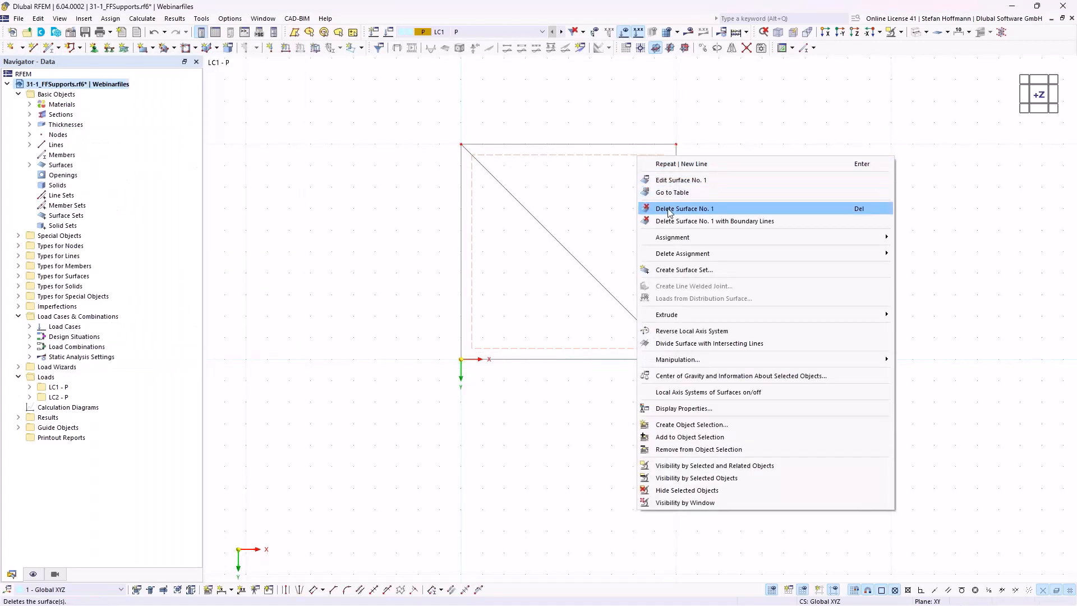
left_click(707, 344)
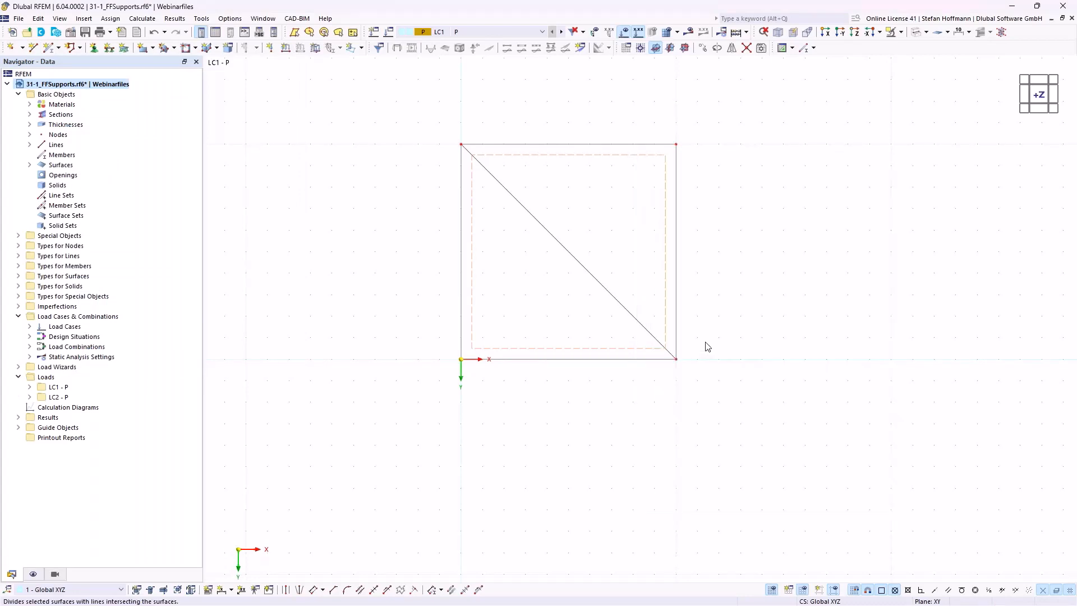
- Give both triangular surfaces specific input axes, with the y-axis parallel to diagonal line 5
double_click(580, 255)
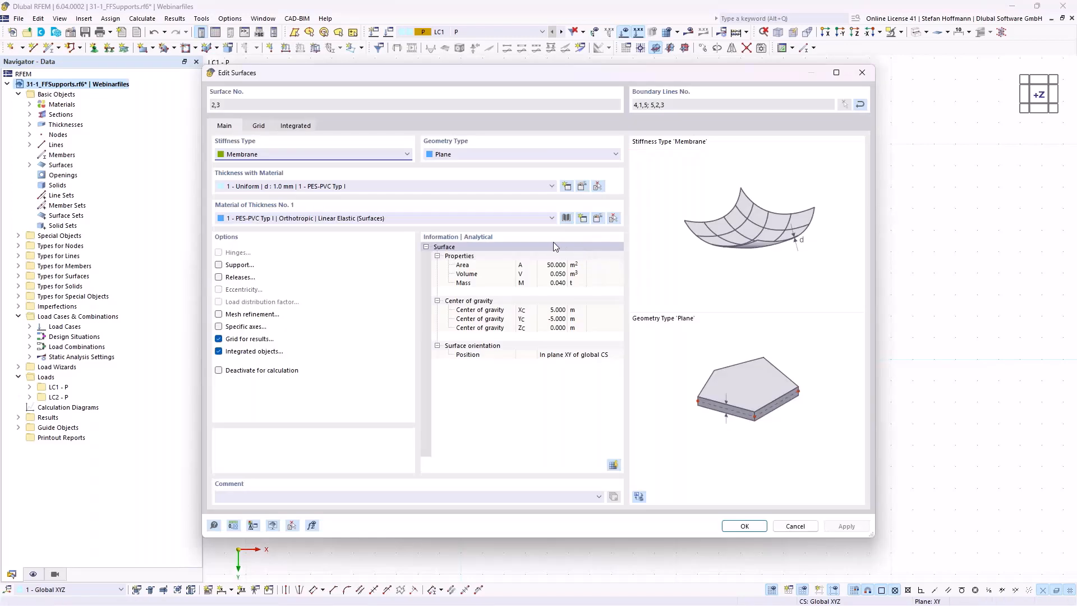
left_click(236, 327)
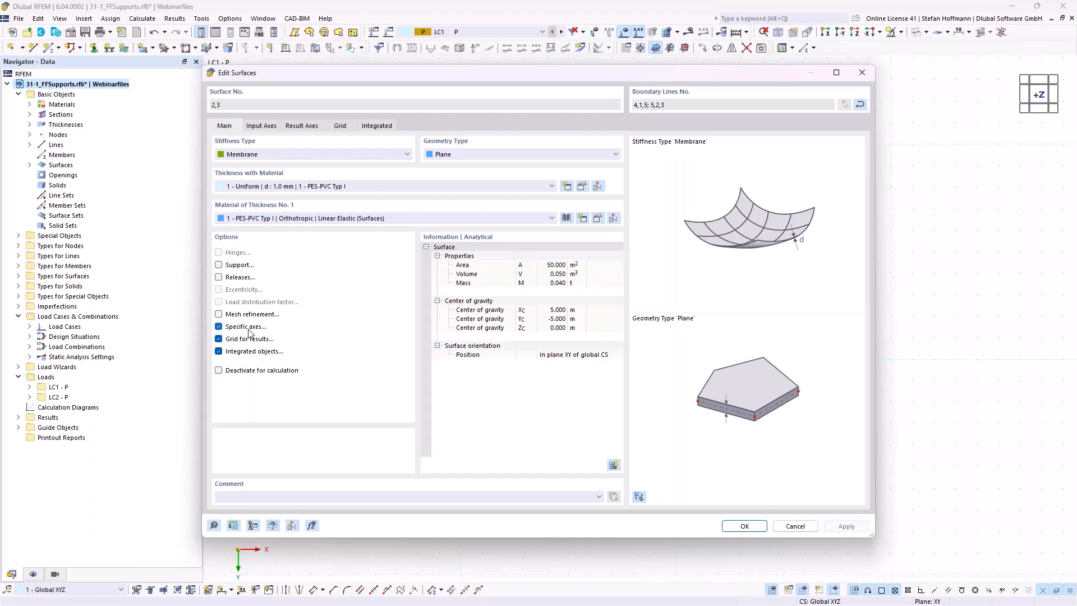
left_click(268, 130)
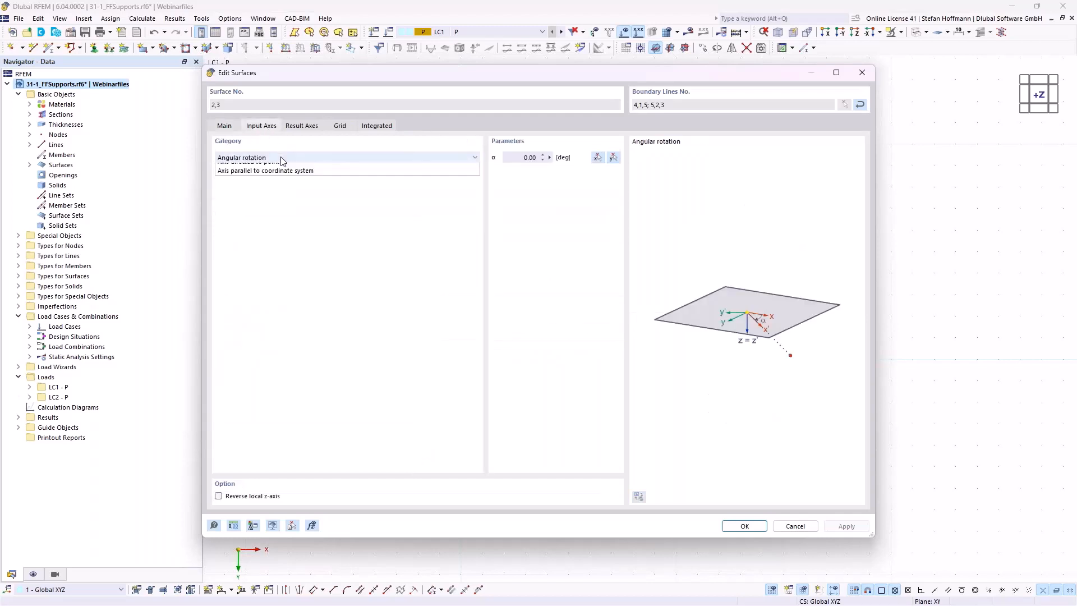
left_click(281, 156)
left_click(280, 176)
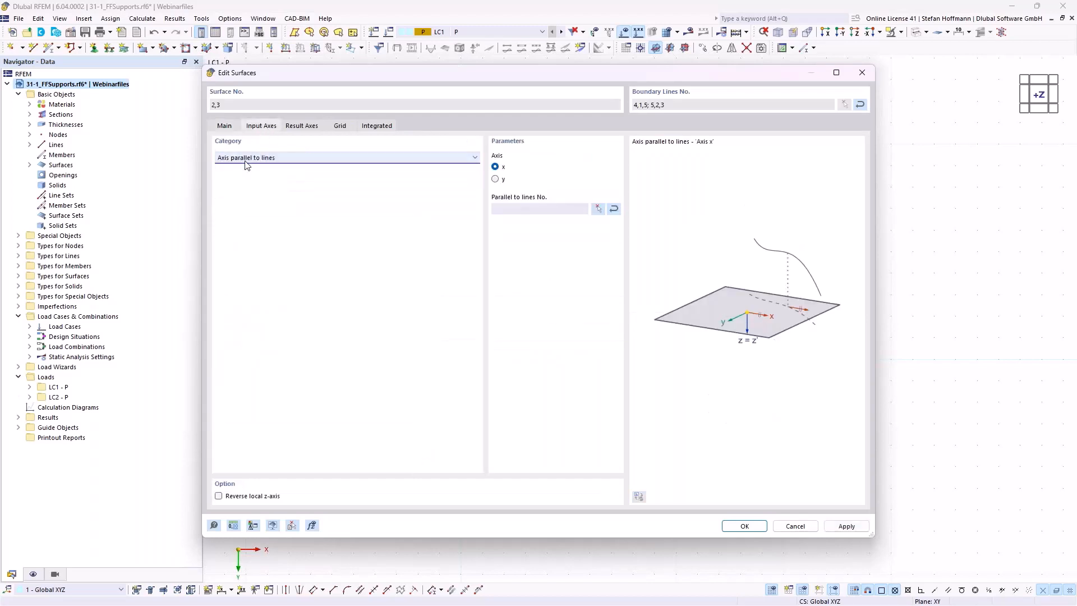
left_click(499, 181)
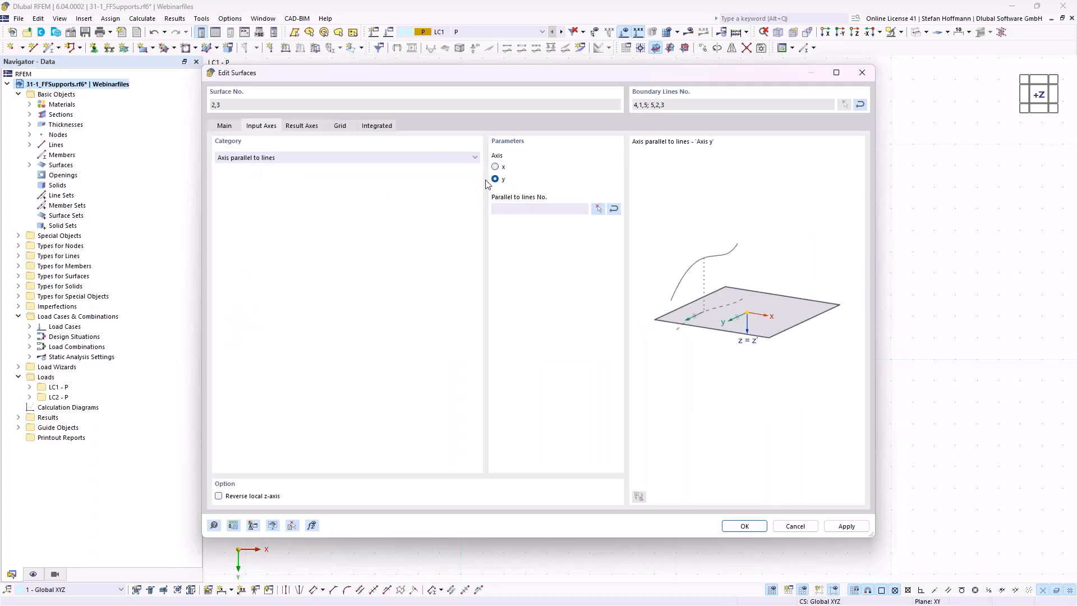
left_click(598, 210)
left_click(569, 254)
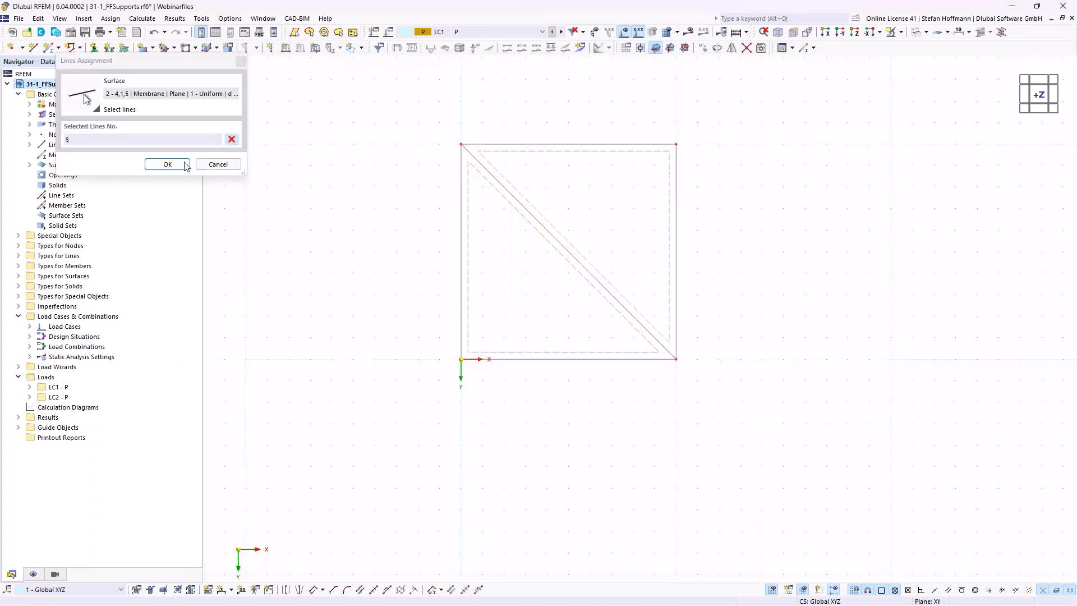
left_click(167, 163)
left_click(743, 526)
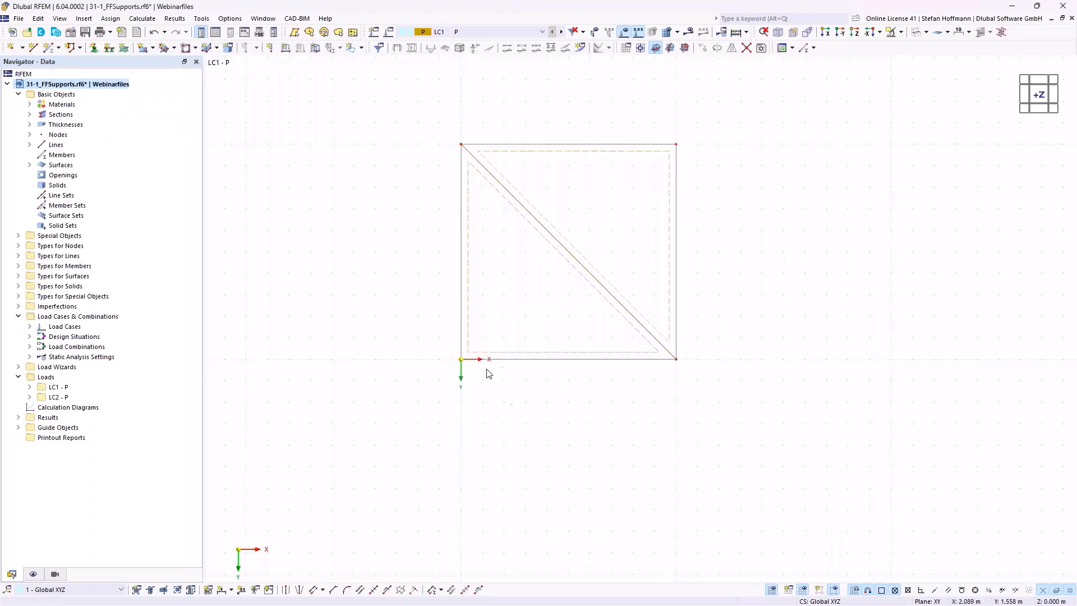
- Assign cable members with the Cable PE 30 section to all four boundary lines of the membrane
double_click(654, 150)
left_click_drag(484, 92, 534, 107)
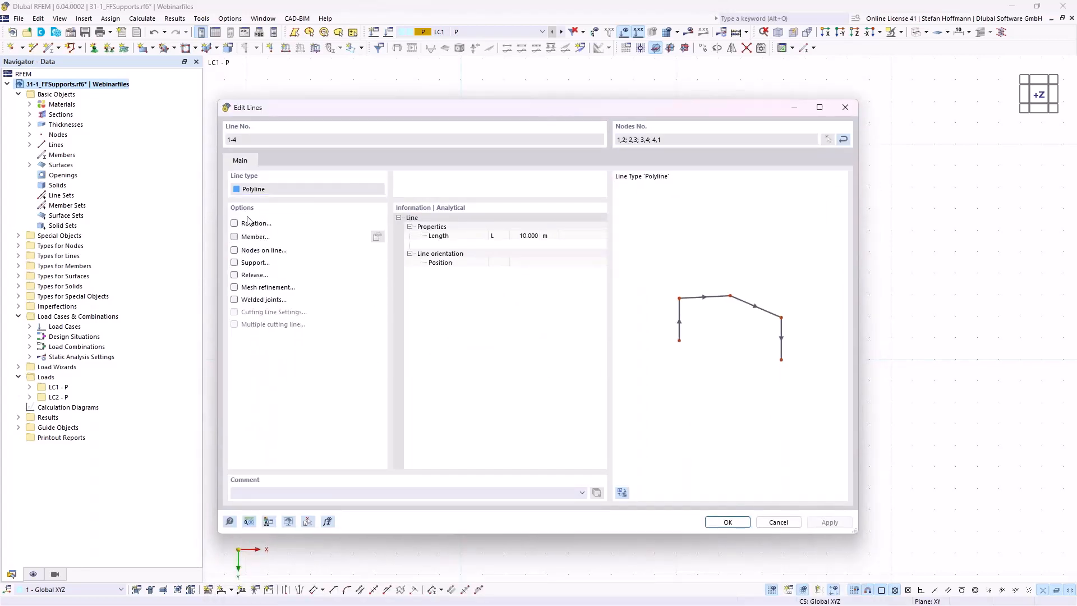
left_click(251, 157)
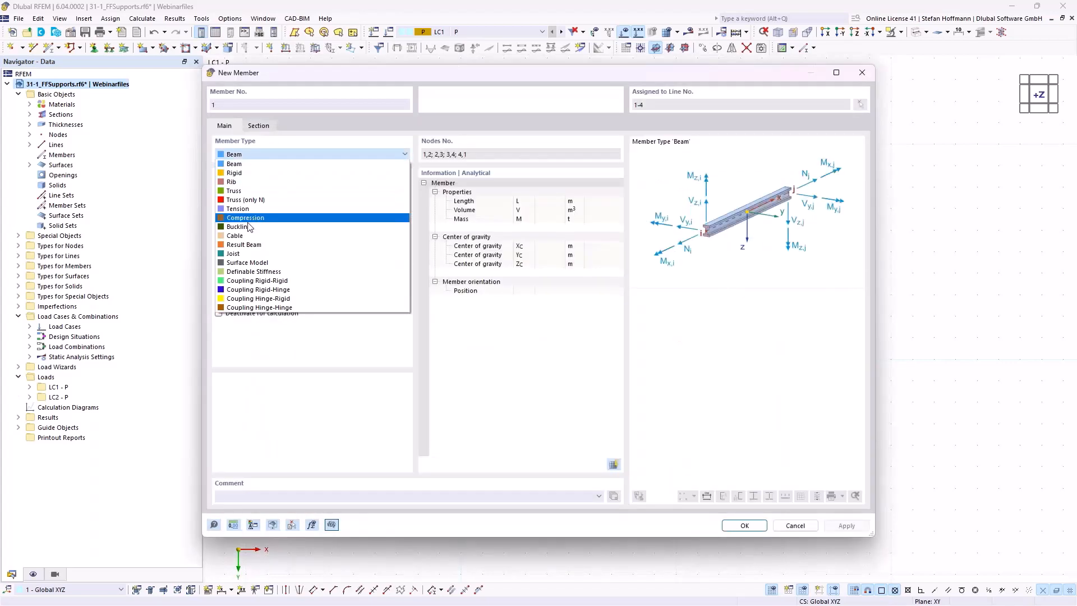
left_click(236, 235)
left_click(258, 126)
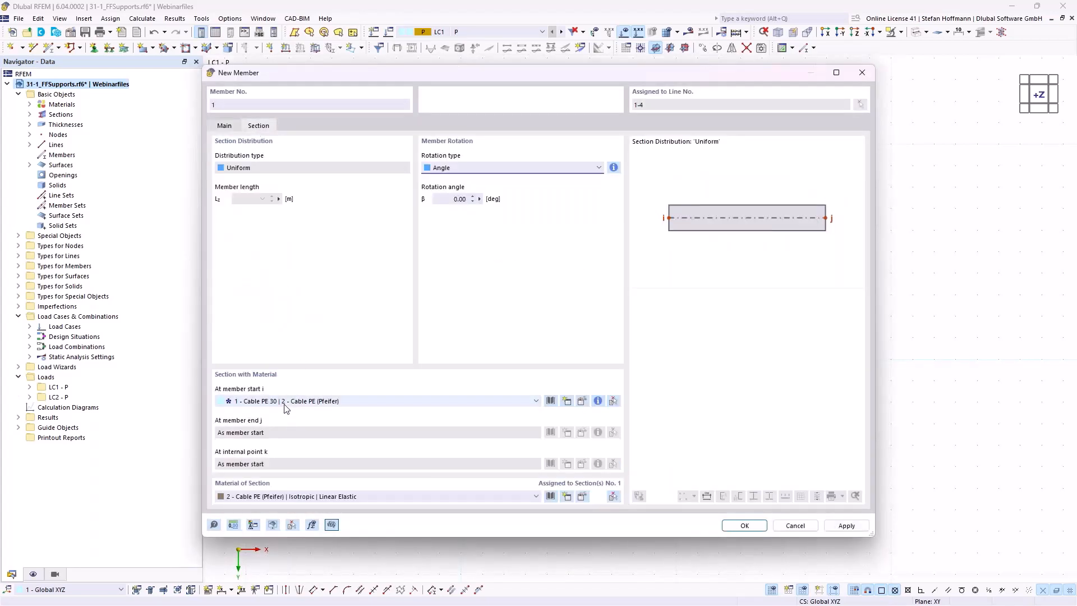
left_click(598, 402)
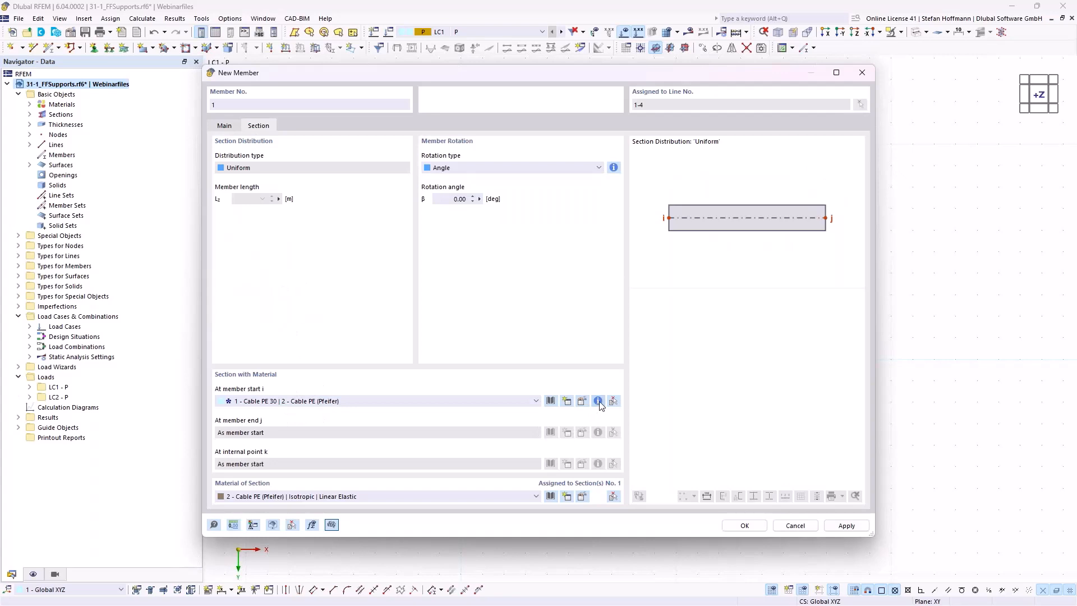
left_click(809, 493)
left_click(744, 525)
left_click(728, 522)
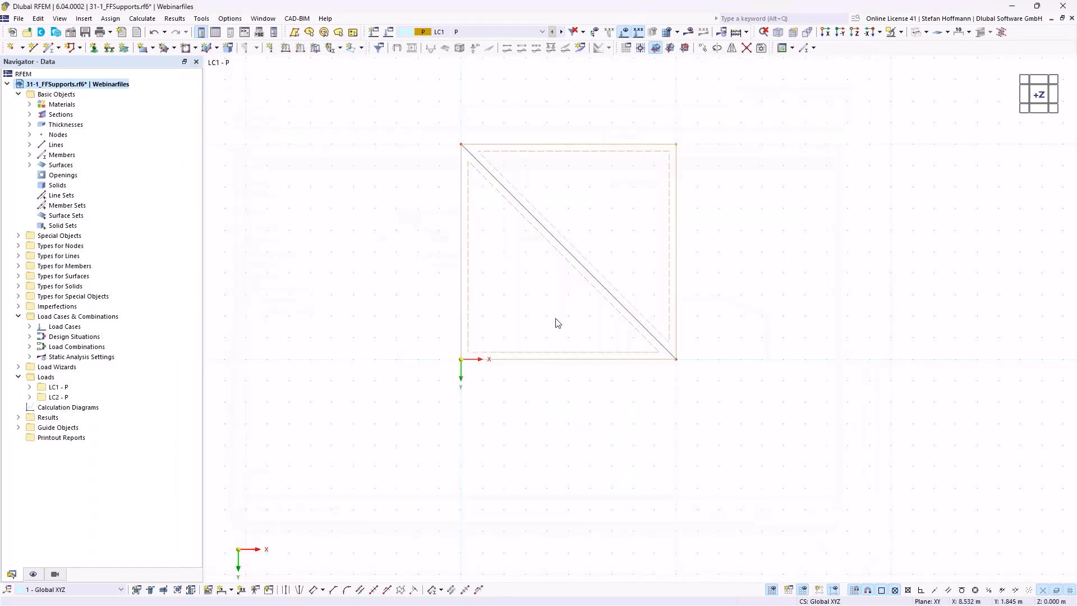
- Set the Z-coordinate of the two opposite corner nodes 1 and 3 to -5 m
middle_click_drag(620, 349, 567, 183, "ctrl")
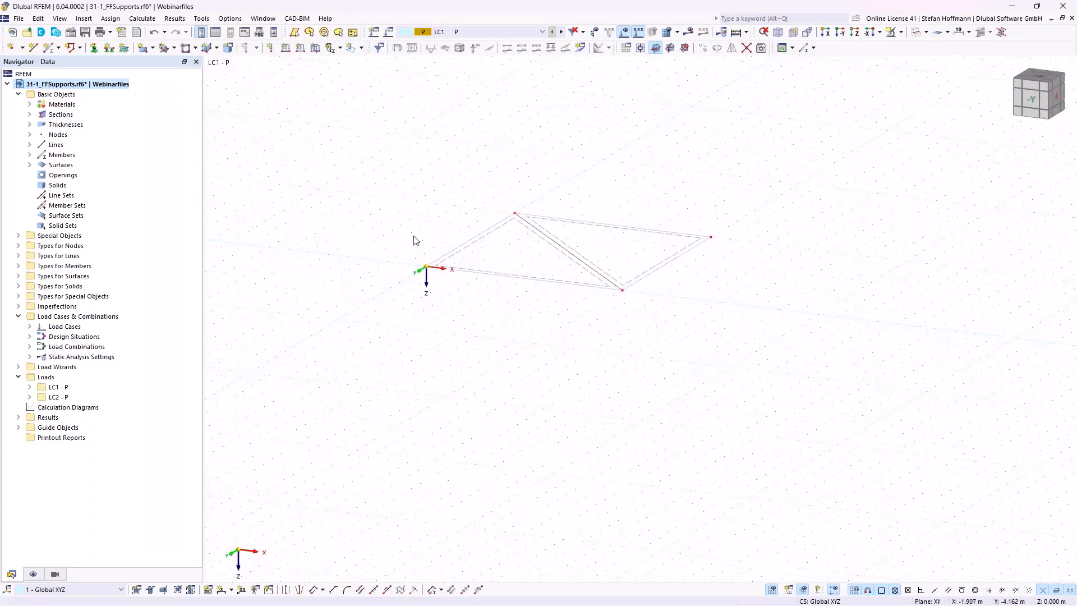
left_click_drag(691, 210, 720, 262)
double_click(710, 238)
left_click(480, 296)
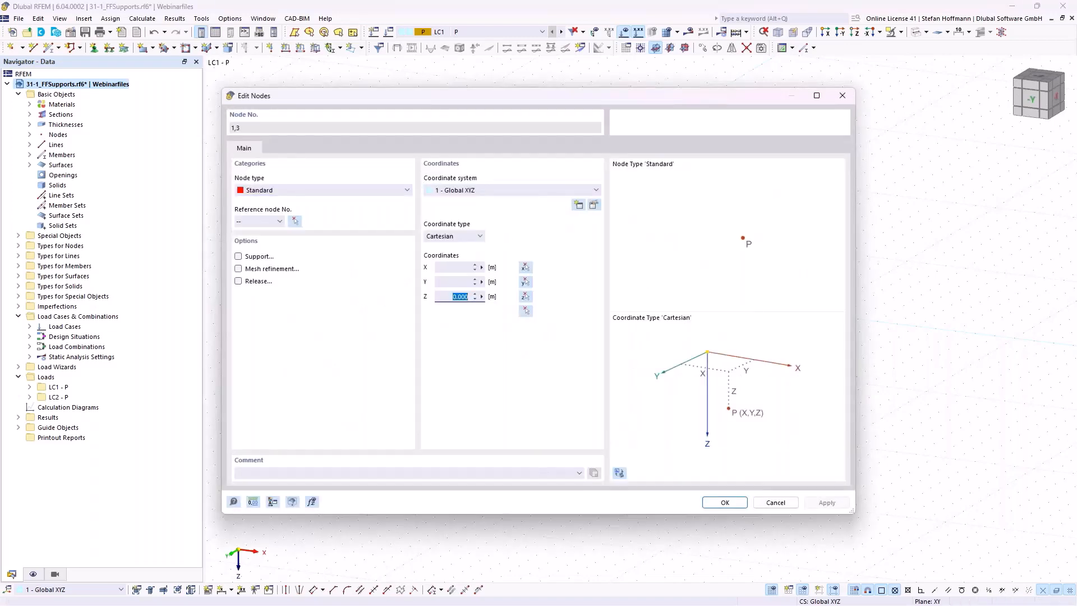
type("-5")
key("Return")
- Start a new single member and set its member type to Truss (only N)
middle_click_drag(541, 259, 557, 207, "ctrl")
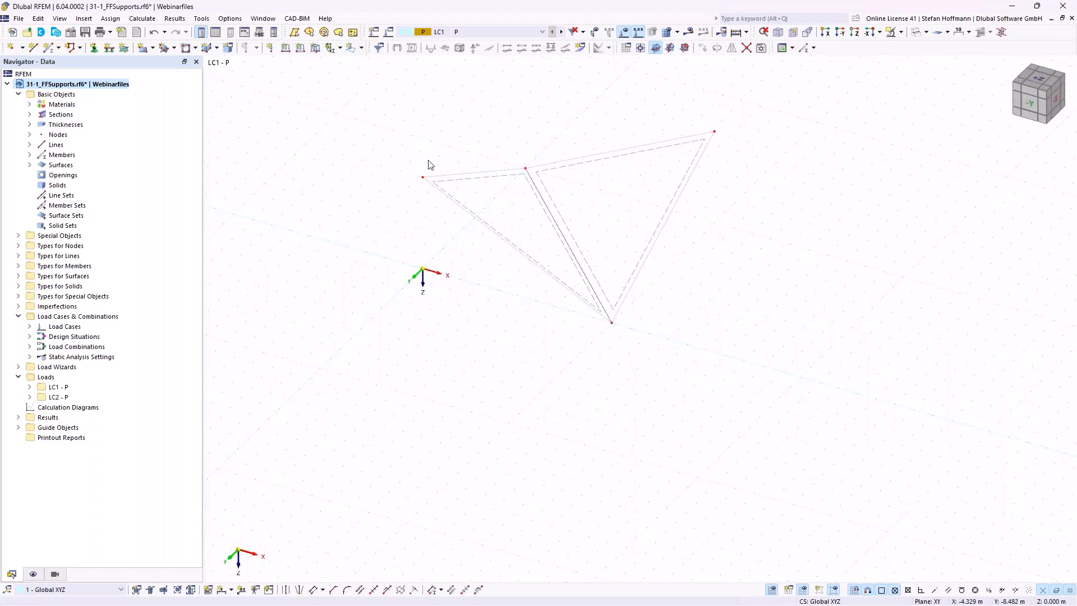
left_click(50, 48)
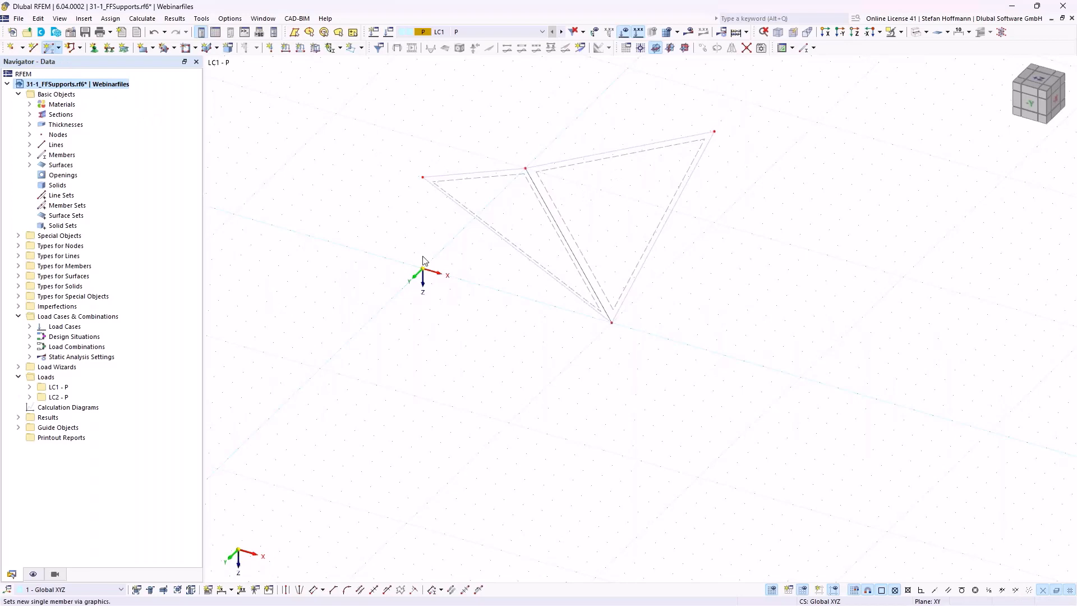
double_click(422, 260)
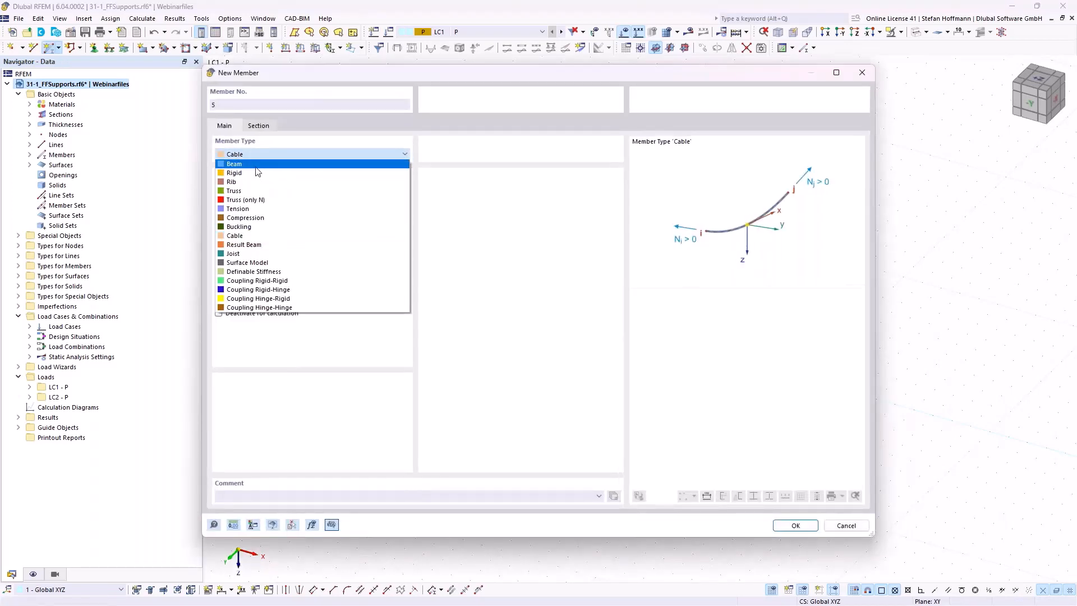
left_click(263, 165)
left_click(255, 156)
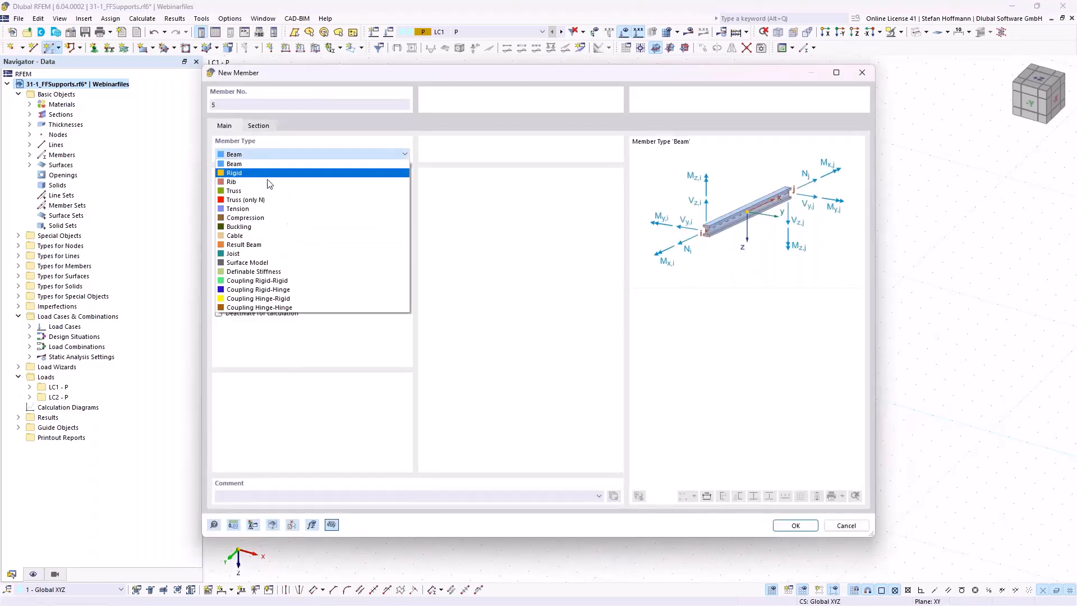
left_click(268, 204)
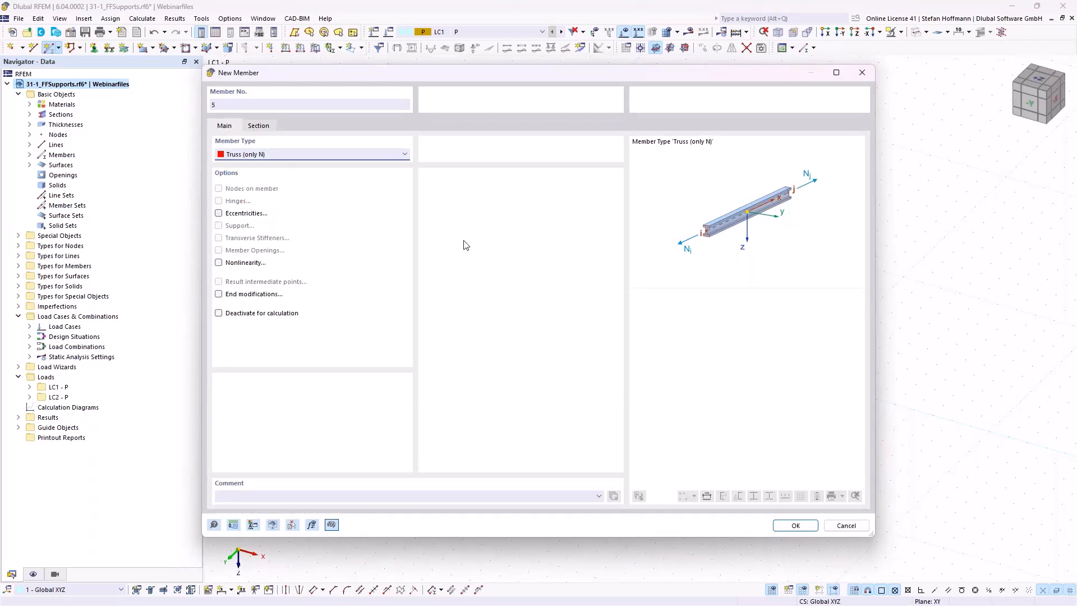
- Look up the Truss (only N) member type in the Members chapter of the online manual
left_click(384, 156)
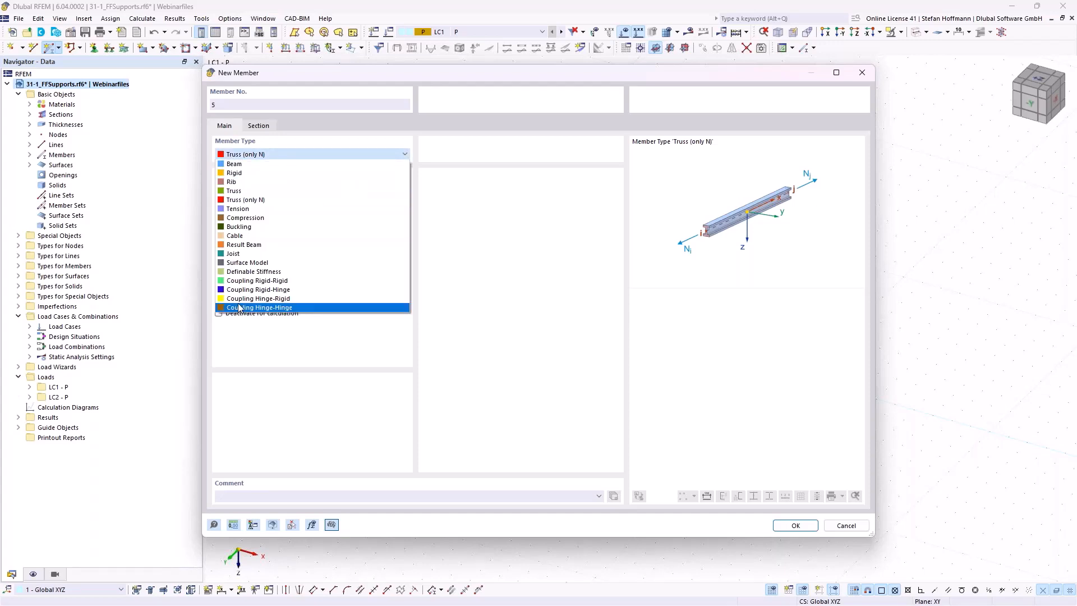
left_click(518, 218)
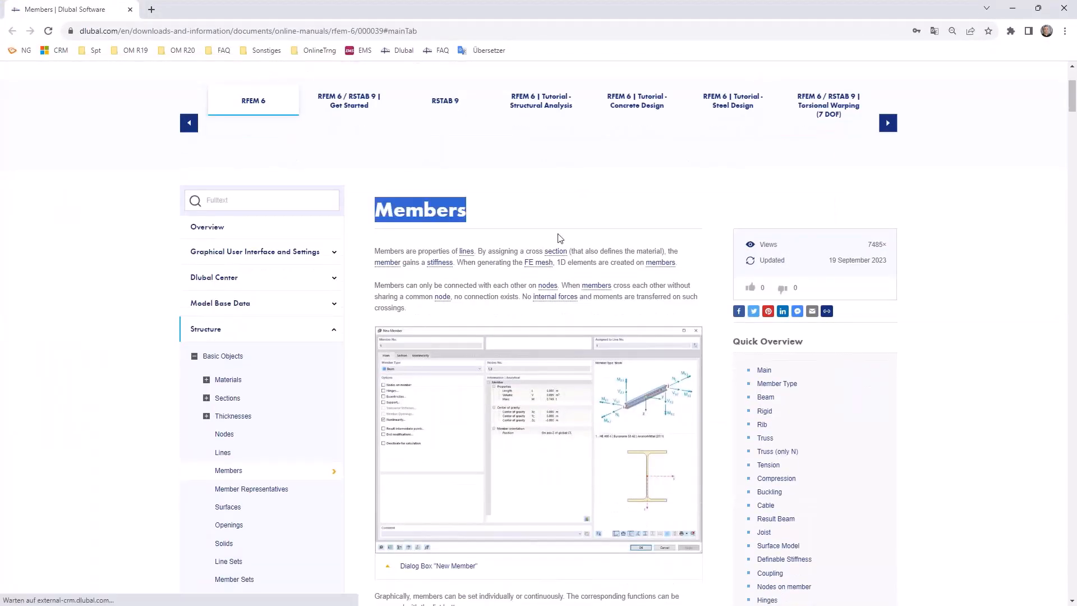
left_click(555, 238)
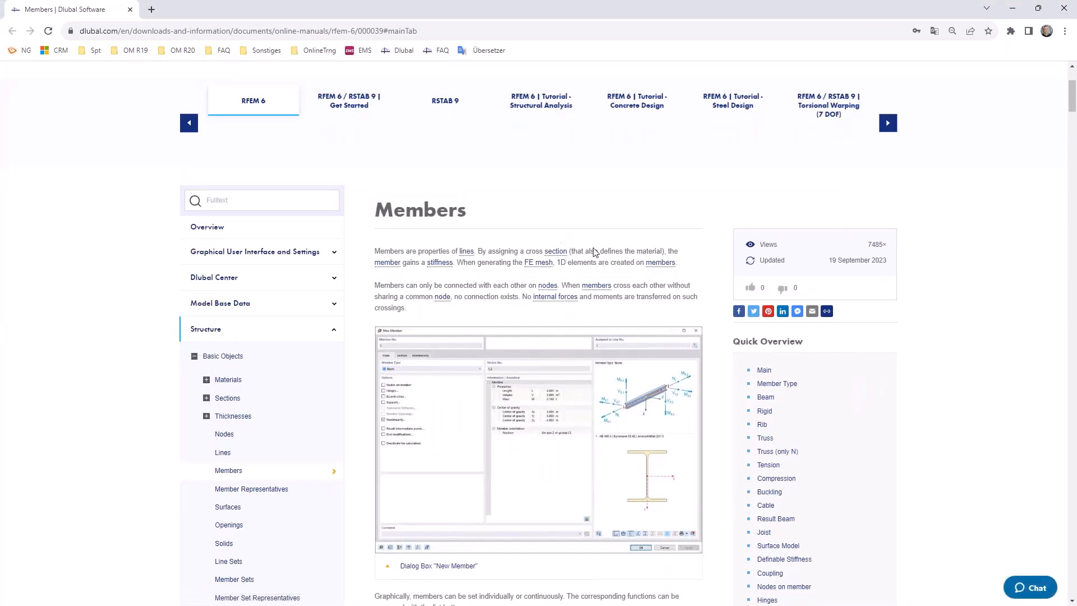
left_click(784, 450)
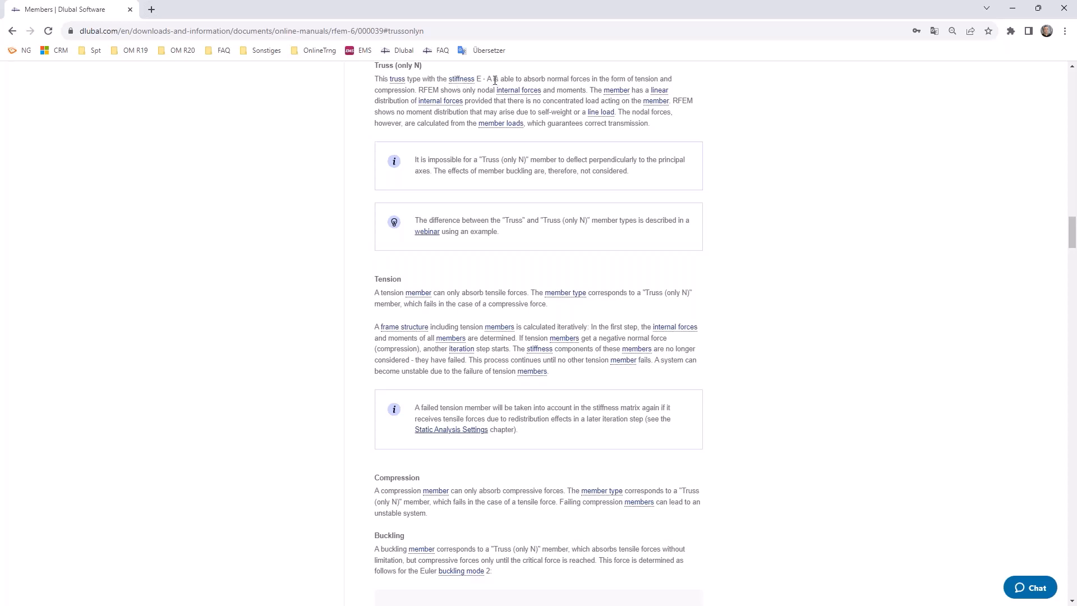
left_click_drag(508, 80, 603, 81)
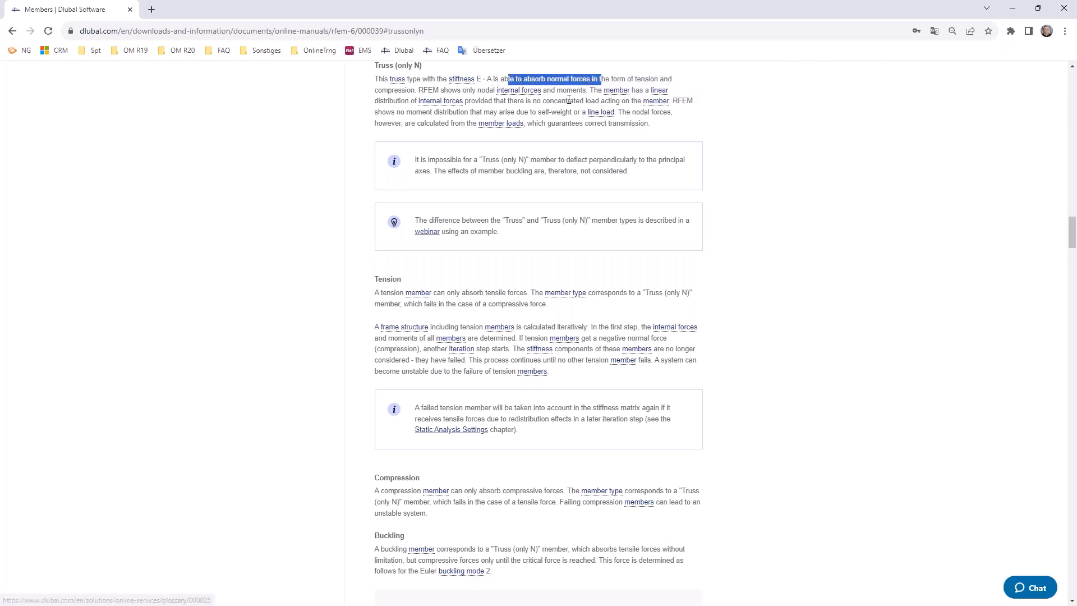
left_click(1012, 8)
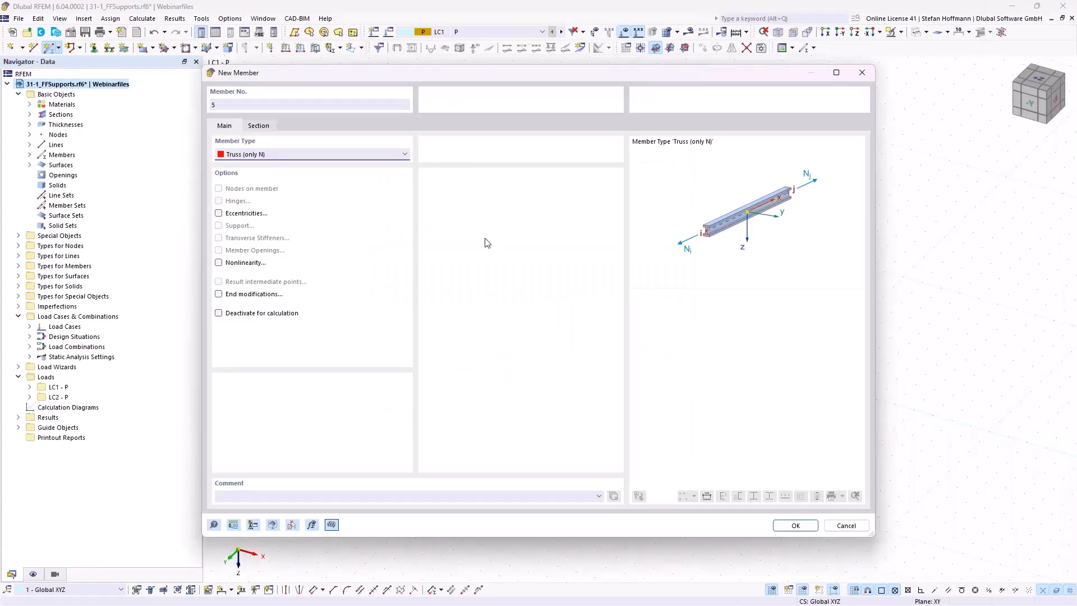
- Choose the section for the truss member and draw it vertically from the origin to the raised corner above
left_click(385, 156)
left_click(354, 153)
left_click(272, 126)
left_click(331, 400)
left_click(323, 420)
left_click(800, 527)
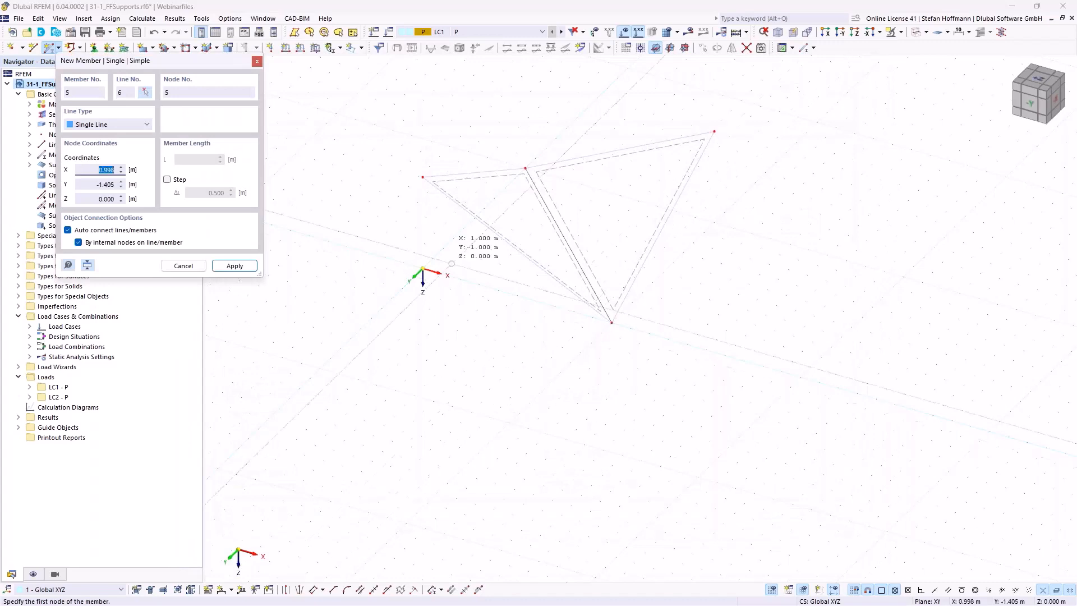
left_click(422, 270)
left_click(423, 178)
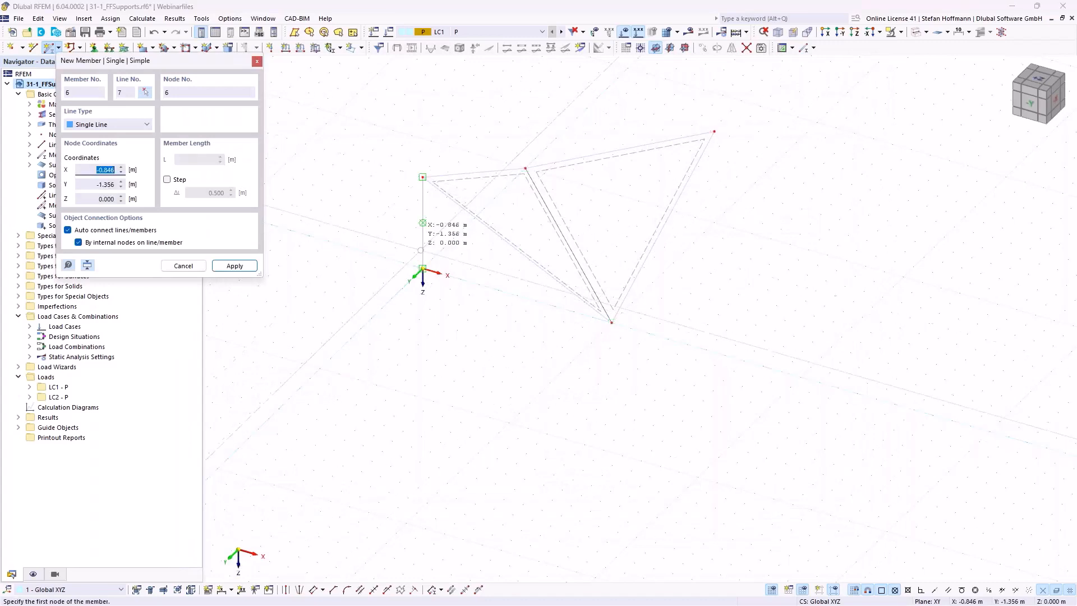
key("Escape")
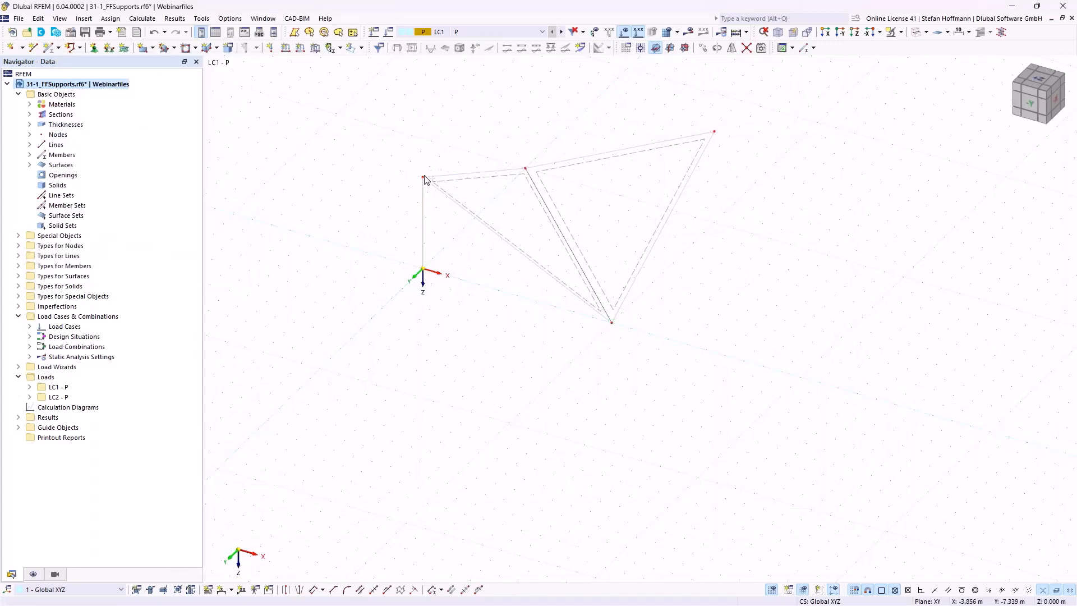
- Copy the vertical truss column to the opposite raised corner and check both columns in the rendered model
left_click(917, 32)
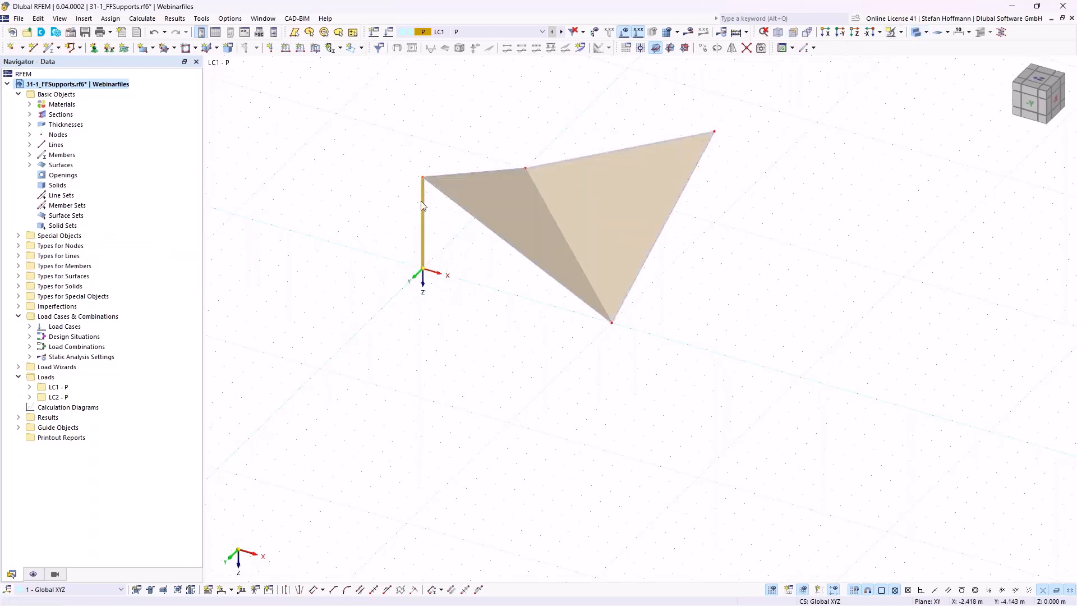
left_click(423, 178)
left_click(715, 132)
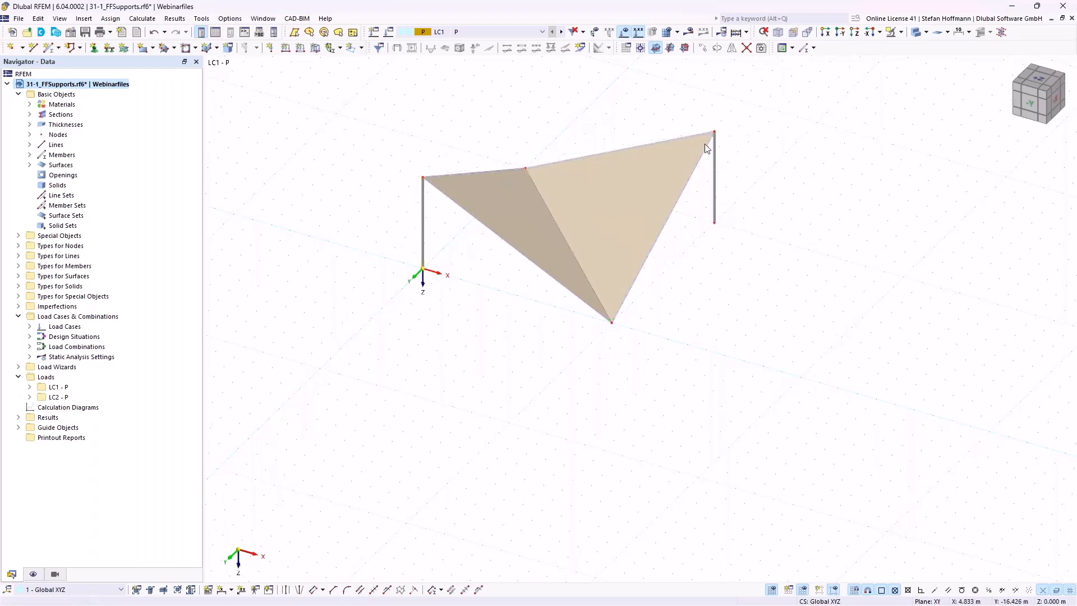
left_click(916, 32)
left_click(917, 32)
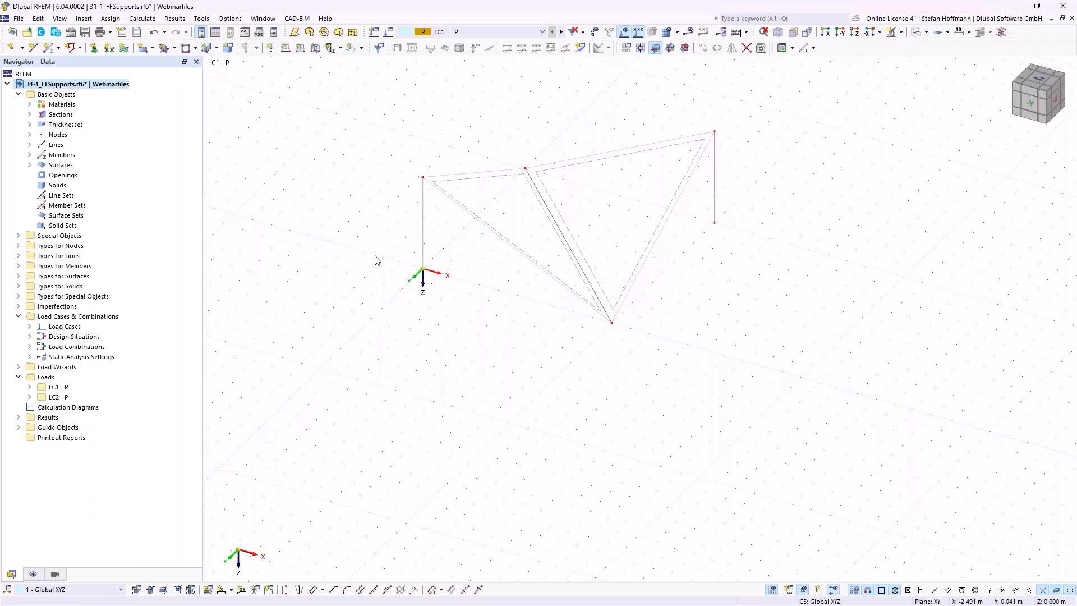
- Start another single member with the cable type and Cable PE 30 section taken over from an existing boundary cable
middle_click_drag(429, 307, 420, 329, "ctrl")
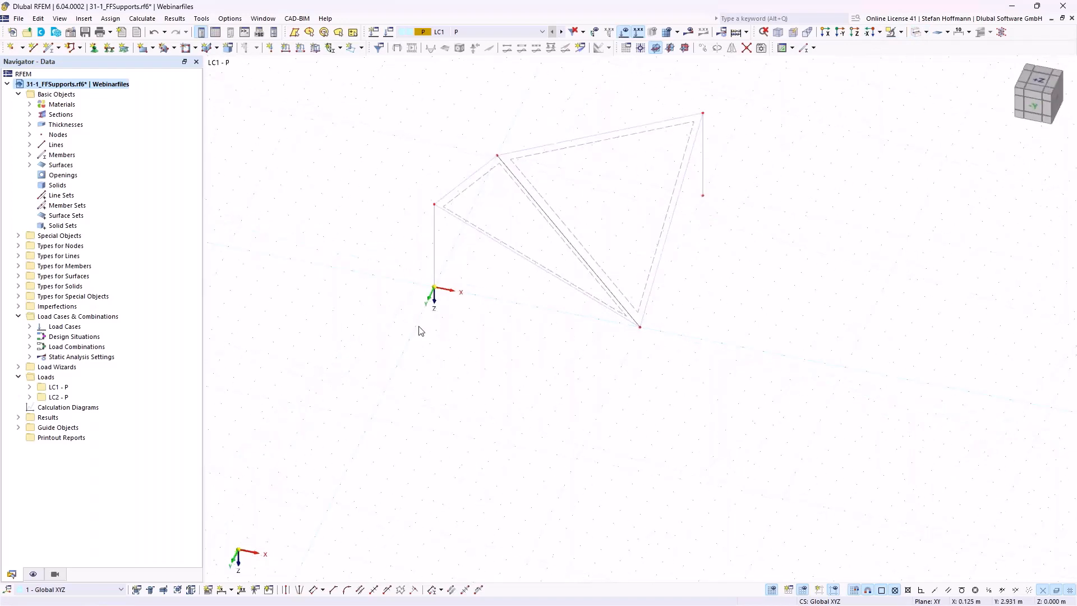
left_click(47, 52)
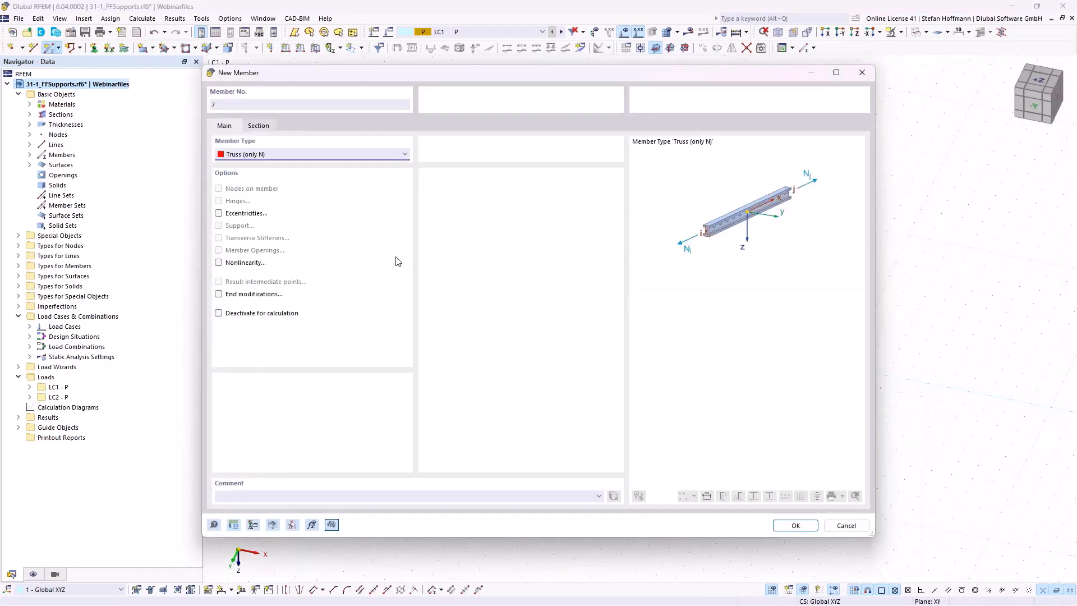
left_click(293, 524)
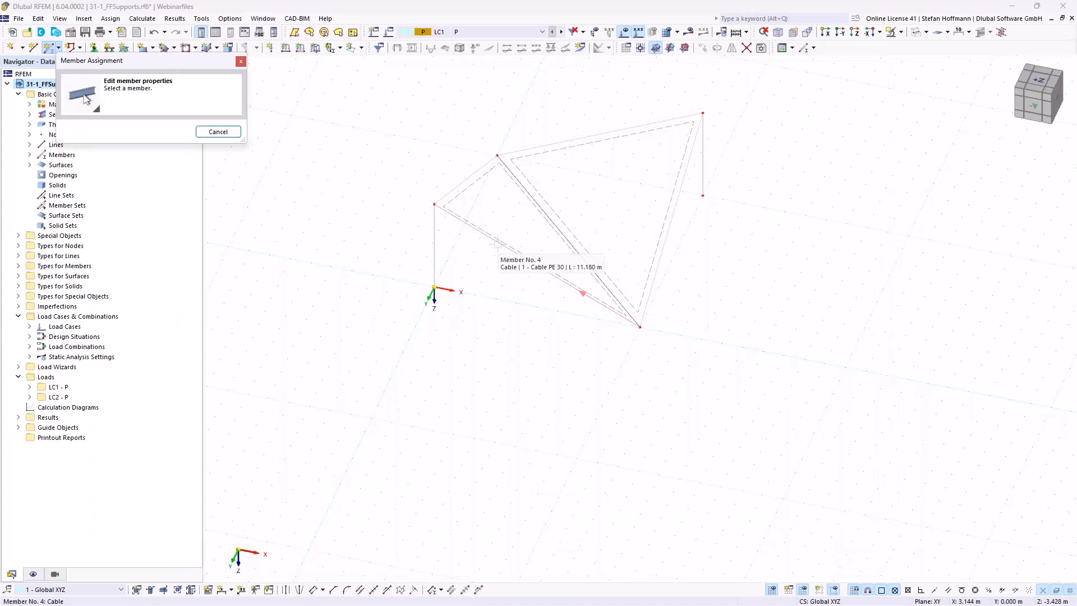
left_click(497, 243)
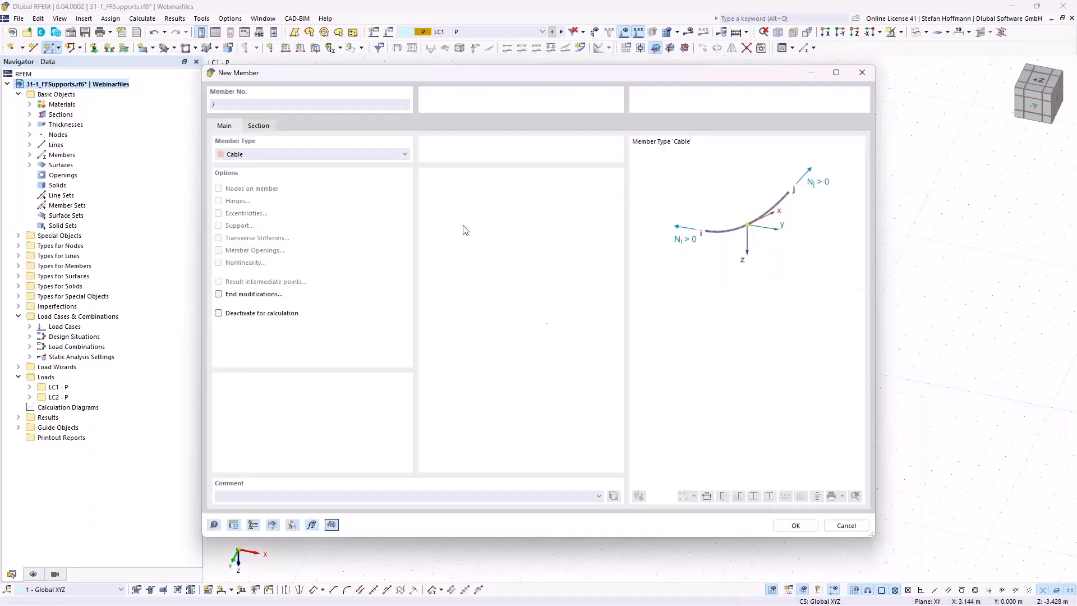
left_click(258, 126)
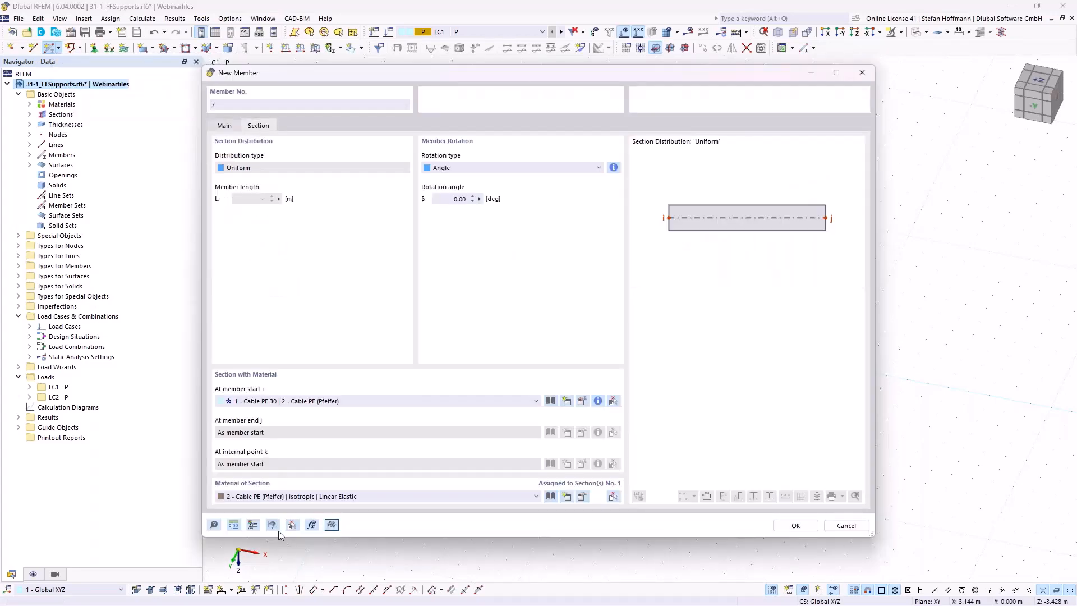
left_click(812, 530)
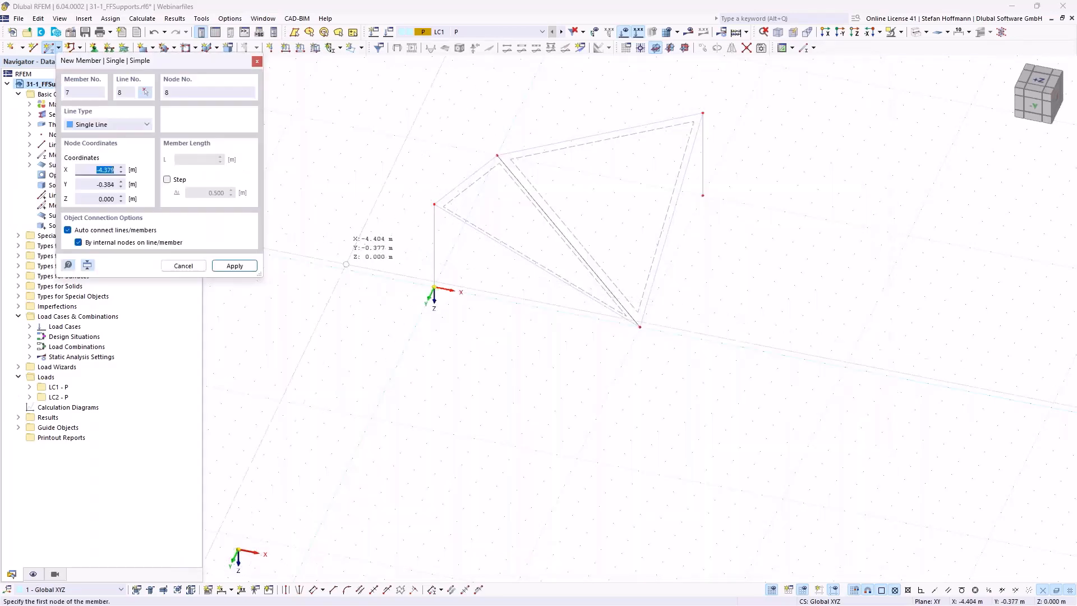
- Draw two guy cables from the raised corner above the origin to ground points about 5 m outward along X and Y
left_click(434, 204)
left_click(434, 204)
left_click(403, 352)
left_click(434, 204)
key("Escape")
- Assign the hinged nodal support (Gelenkig) to the column foot and both guy cable feet, nodes 5, 8 and 9
left_click_drag(313, 252, 474, 393)
left_click(95, 47)
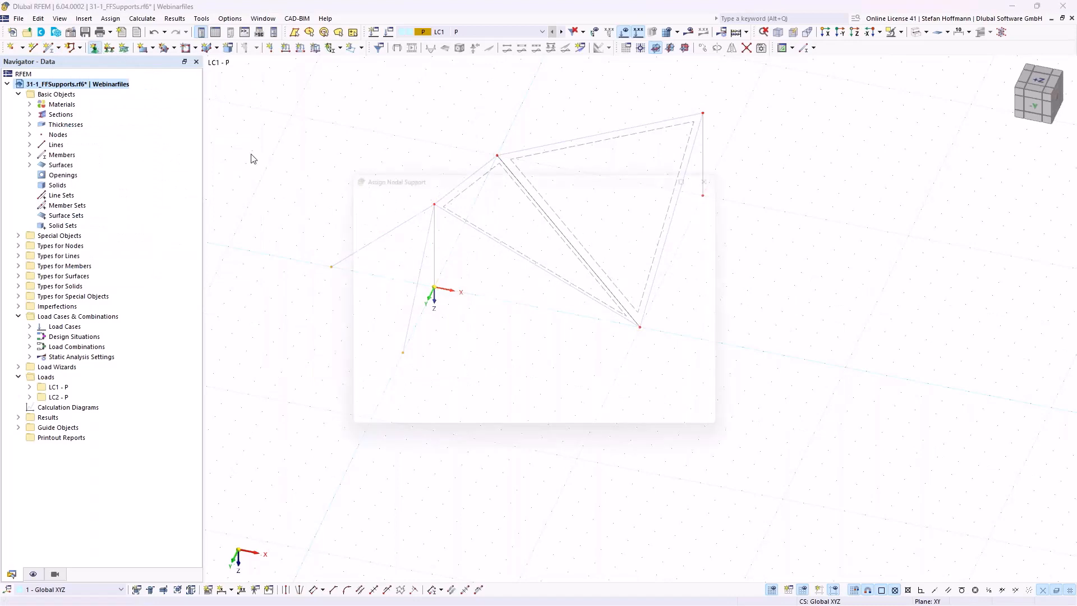
left_click(613, 429)
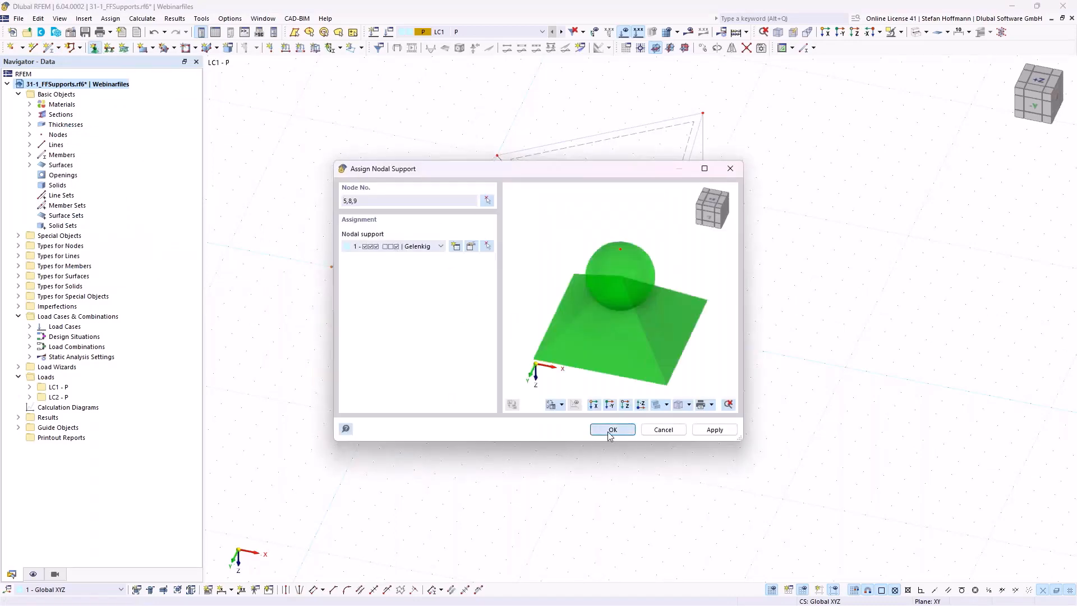
- Rotate-copy the supported guy cables 180° about the Z axis through (5, -5, 0) m and assign the Gelenkig support to opposite column foot node 7
middle_click_drag(456, 385, 438, 357, "ctrl")
left_click_drag(399, 365, 314, 227)
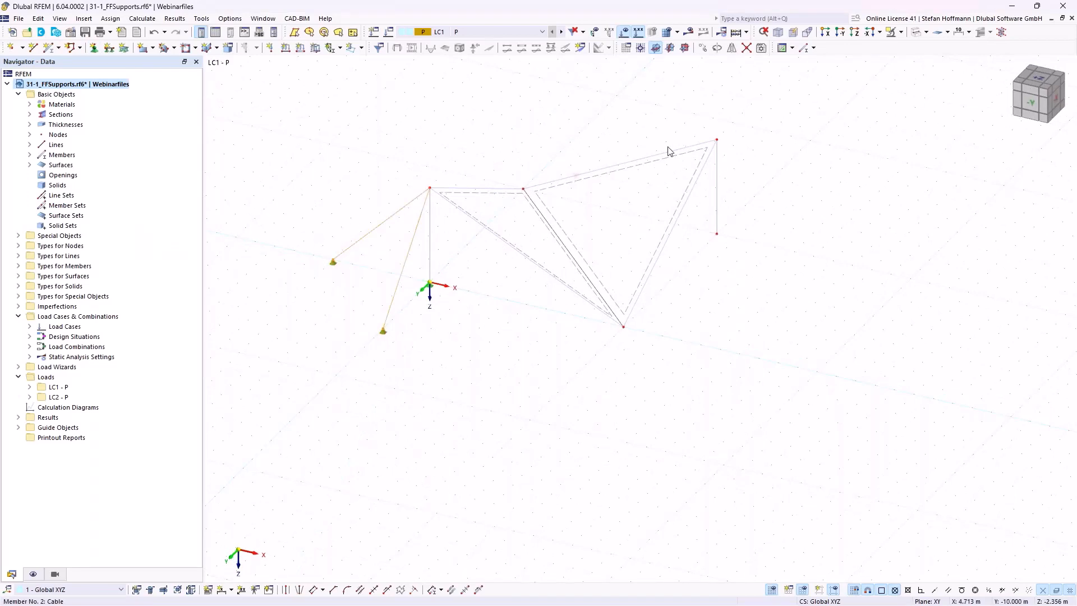
left_click(717, 48)
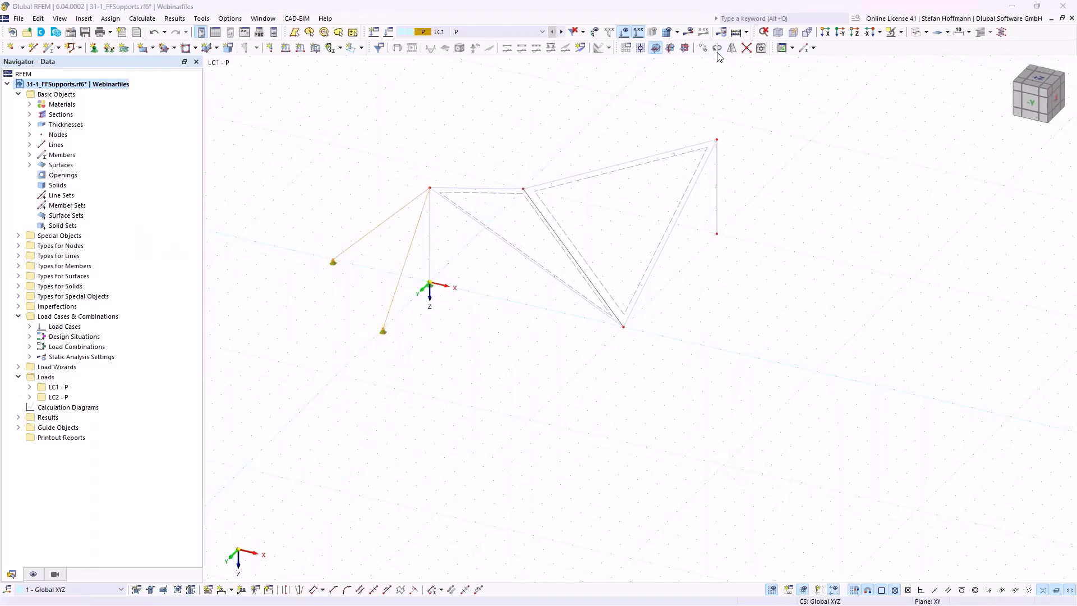
left_click(373, 206)
left_click(518, 218)
left_click_drag(395, 263, 437, 266)
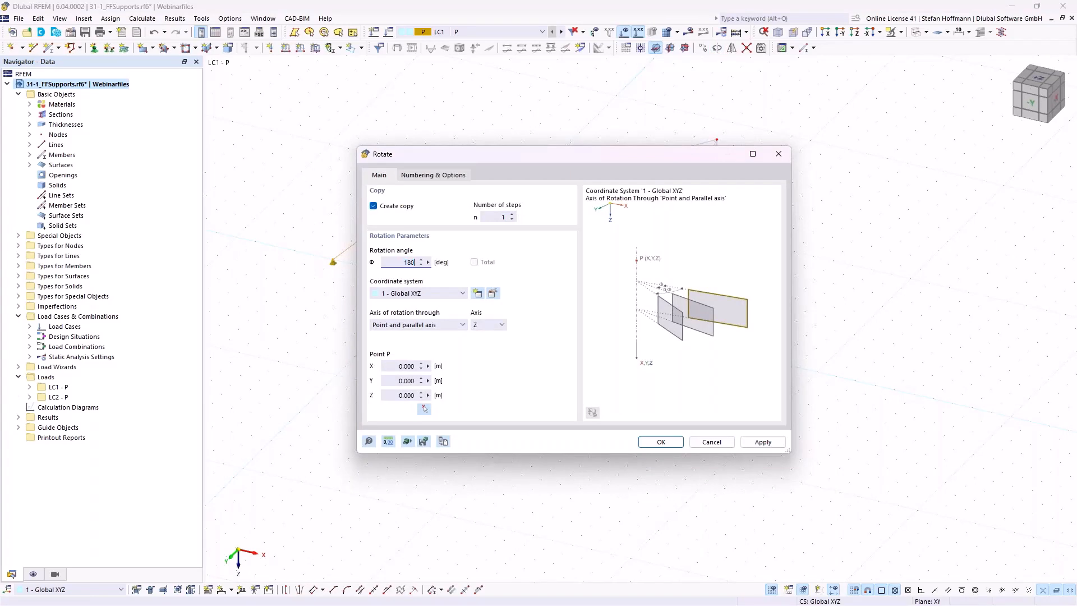
left_click(424, 408)
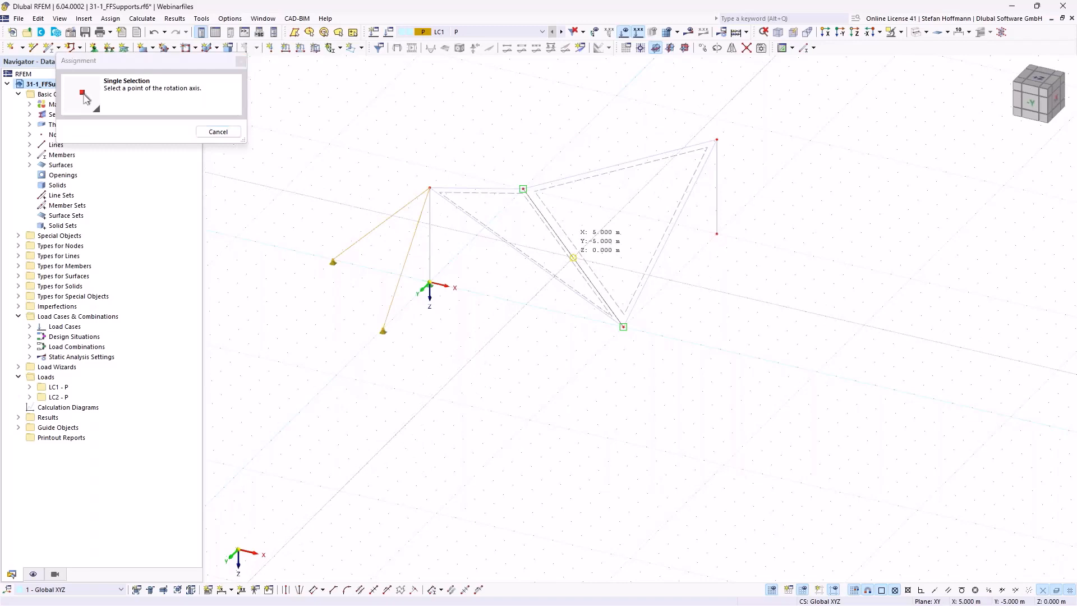
left_click(572, 257)
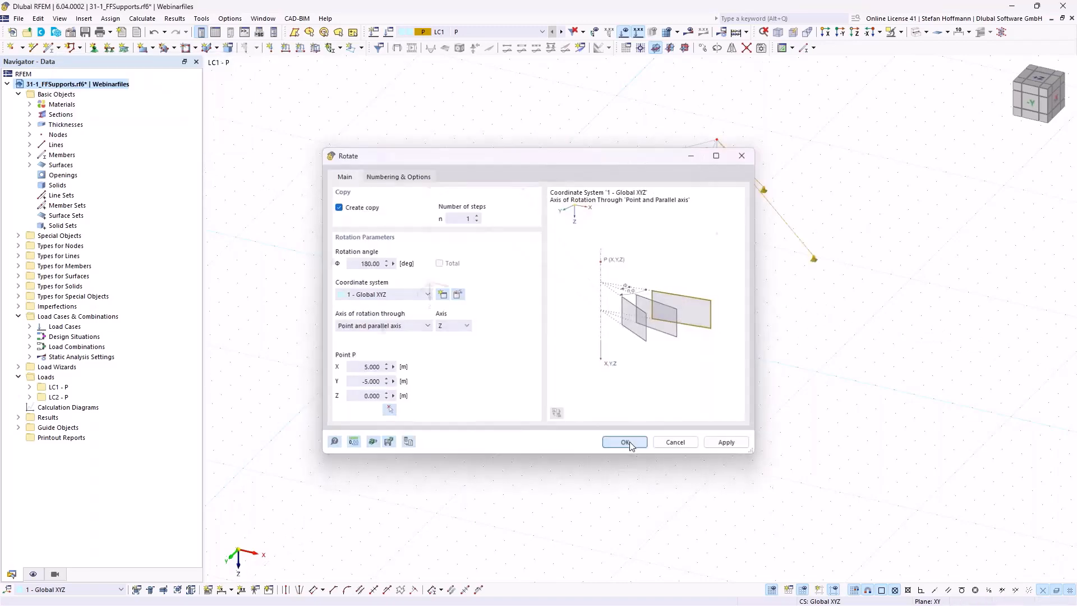
left_click(626, 442)
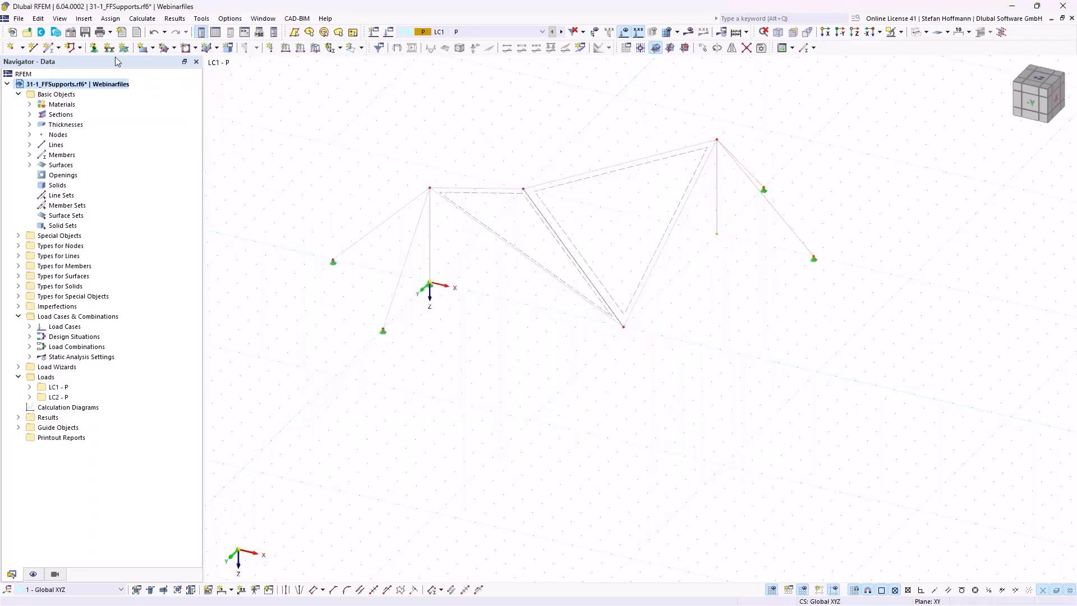
left_click(94, 47)
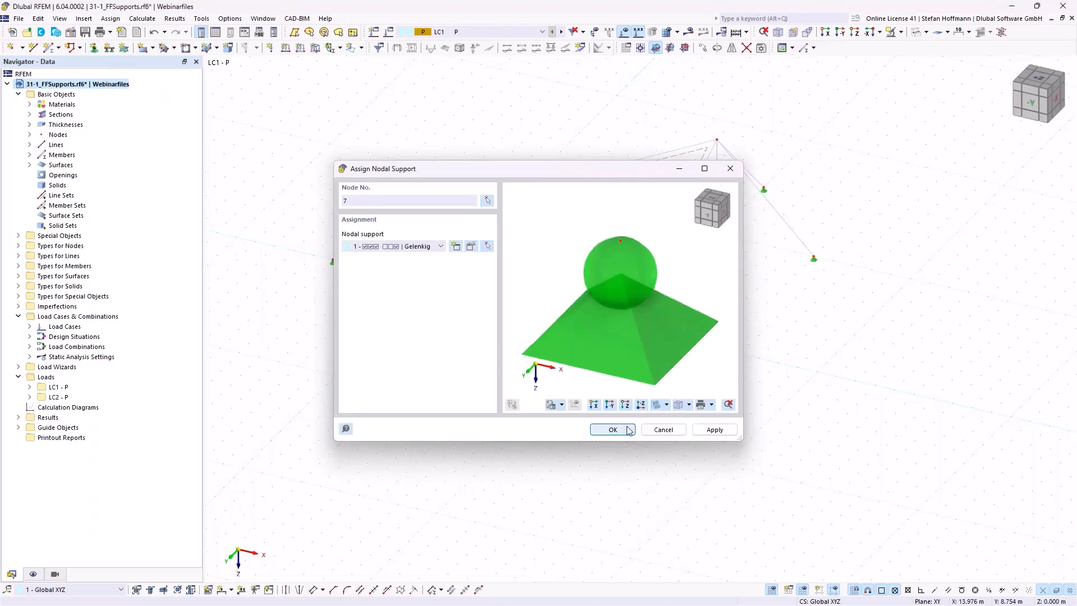
left_click(614, 429)
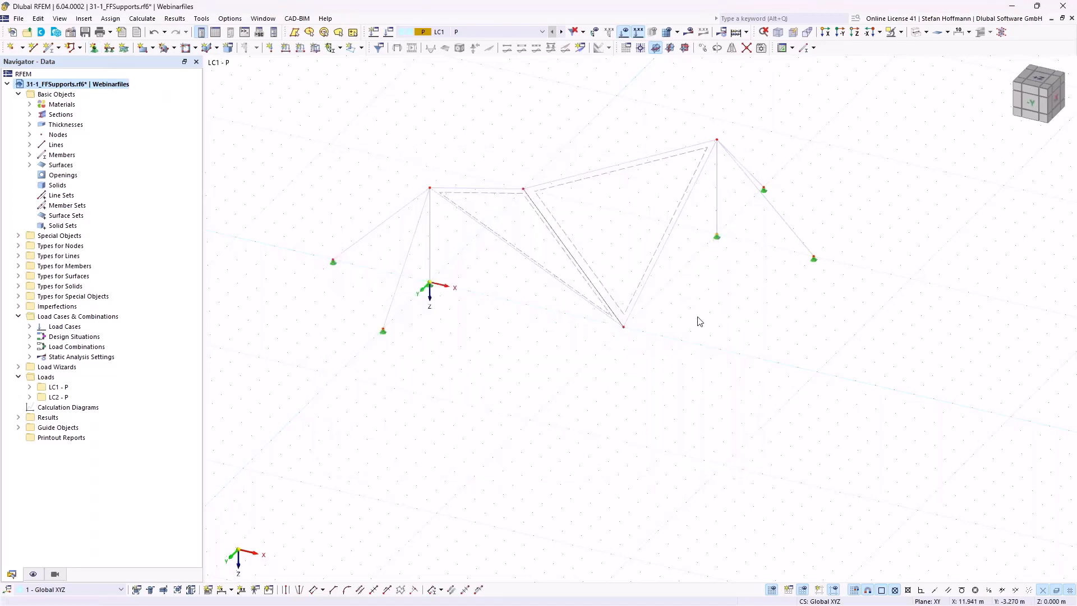
- Assign nodal support type 6, fixed in X and Y only without nonlinearity, to the two raised corners, nodes 1 and 3
middle_click_drag(687, 324, 561, 330)
left_click_drag(327, 166, 350, 195)
left_click_drag(603, 131, 643, 165)
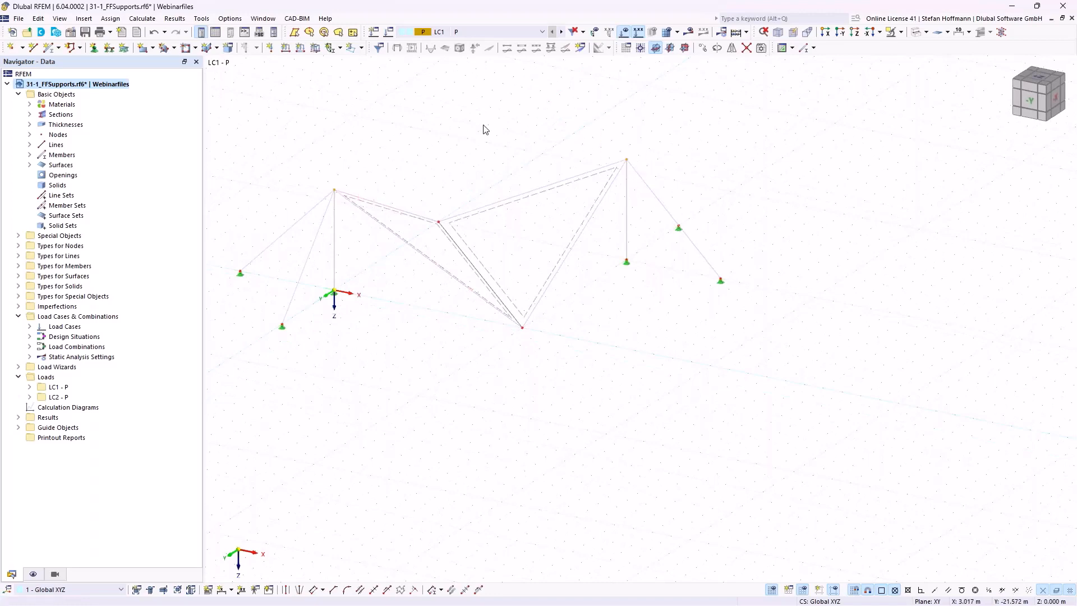
left_click(93, 47)
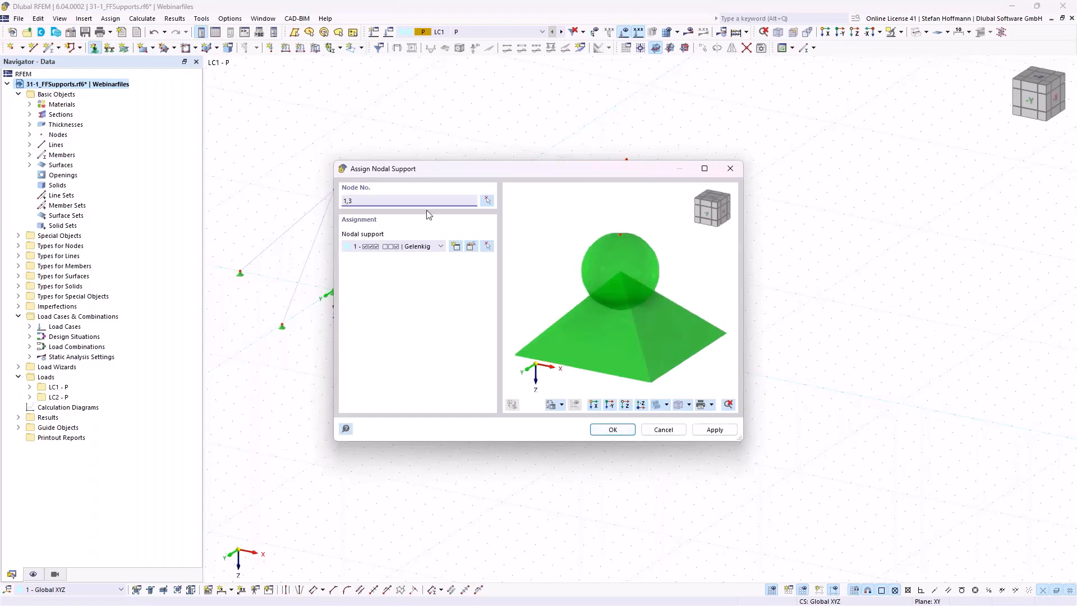
left_click(424, 246)
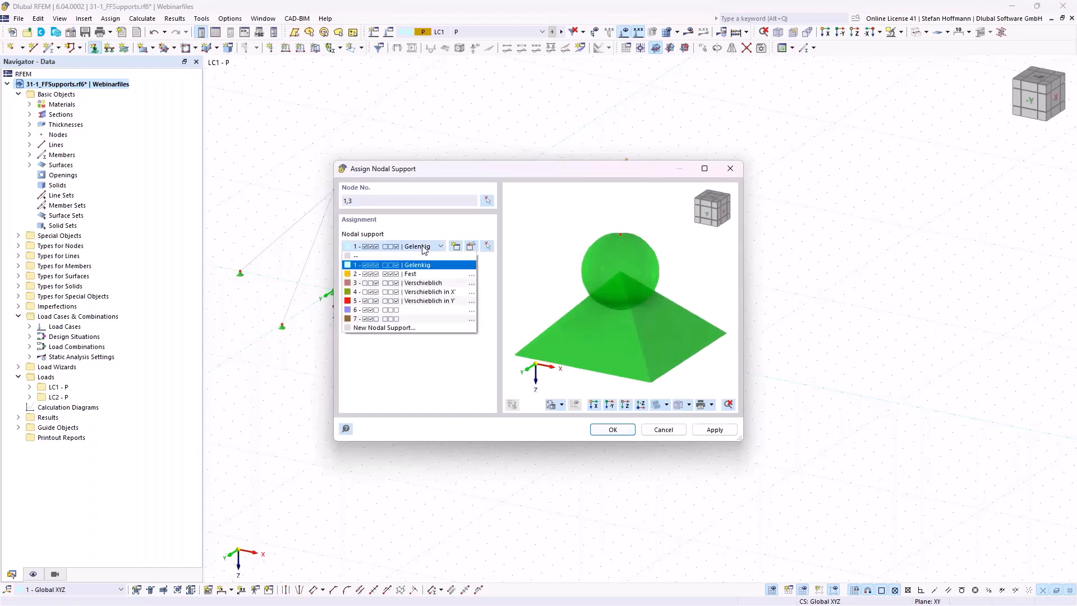
left_click(427, 316)
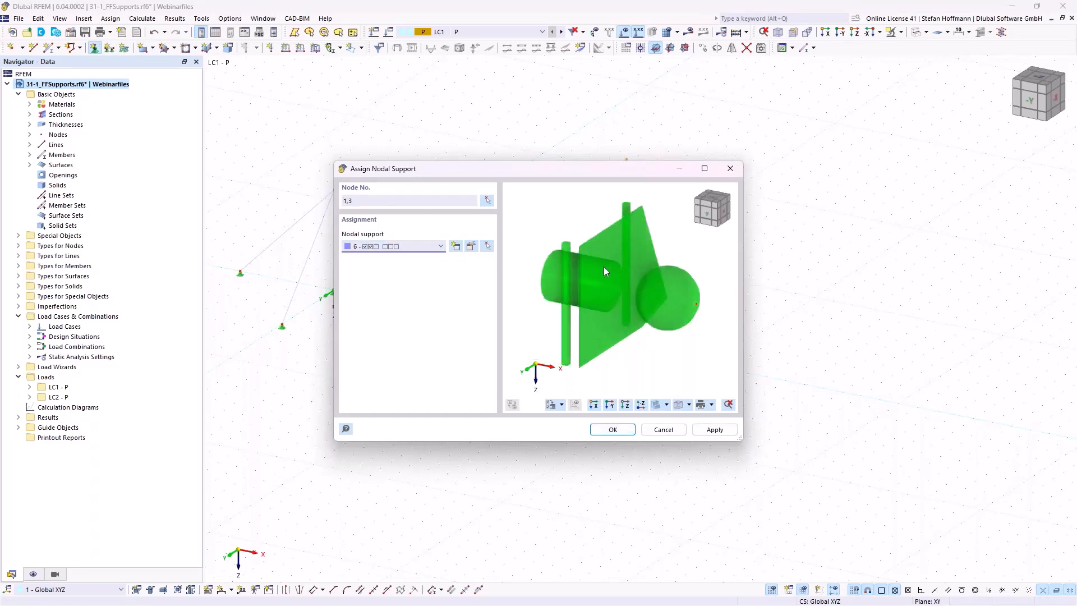
left_click(471, 248)
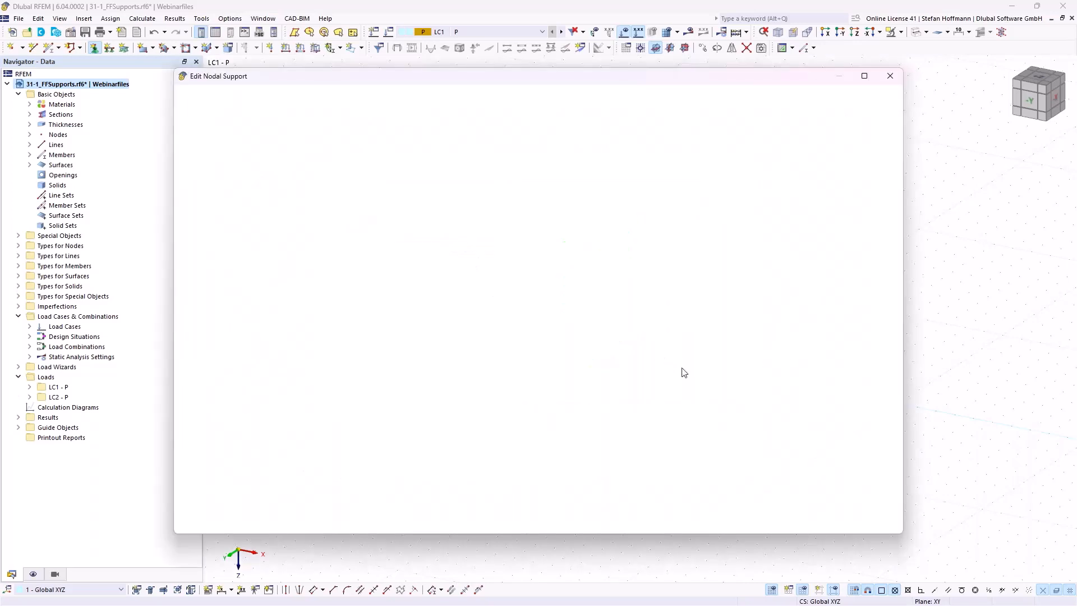
left_click(531, 203)
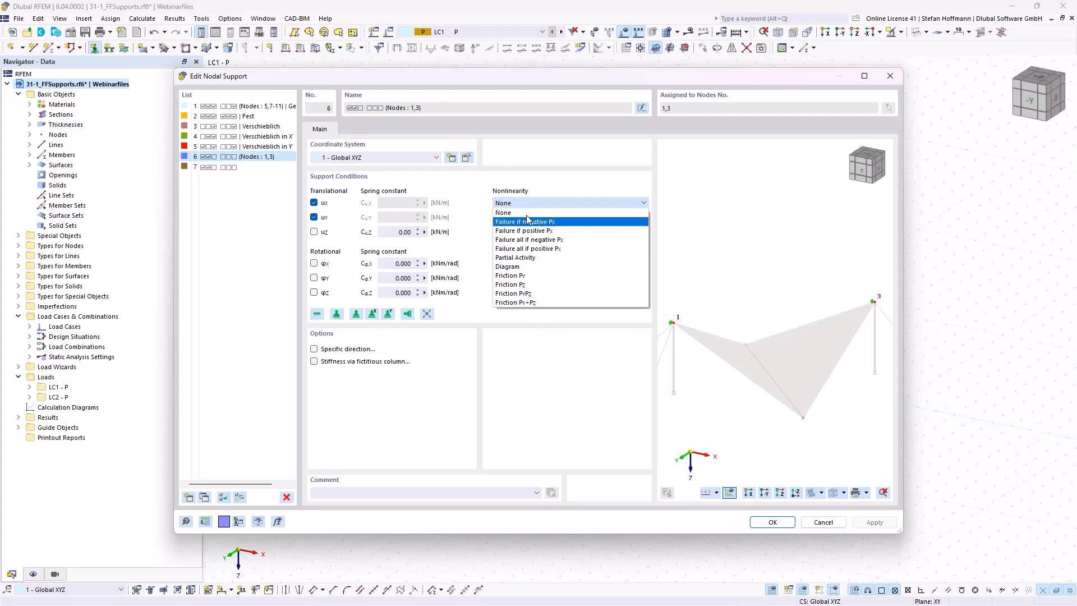
left_click(527, 213)
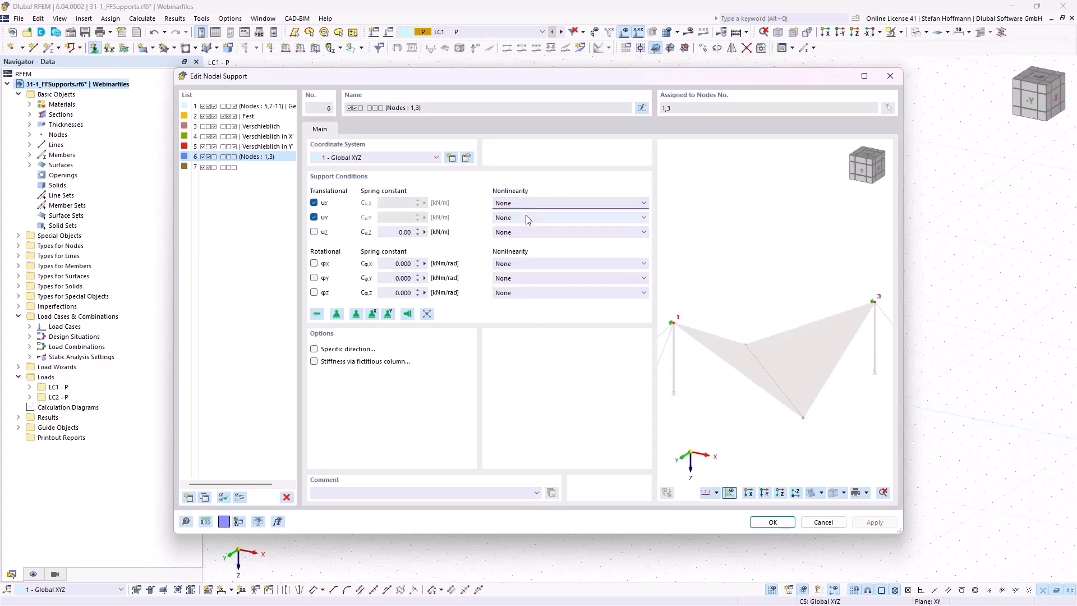
left_click(770, 522)
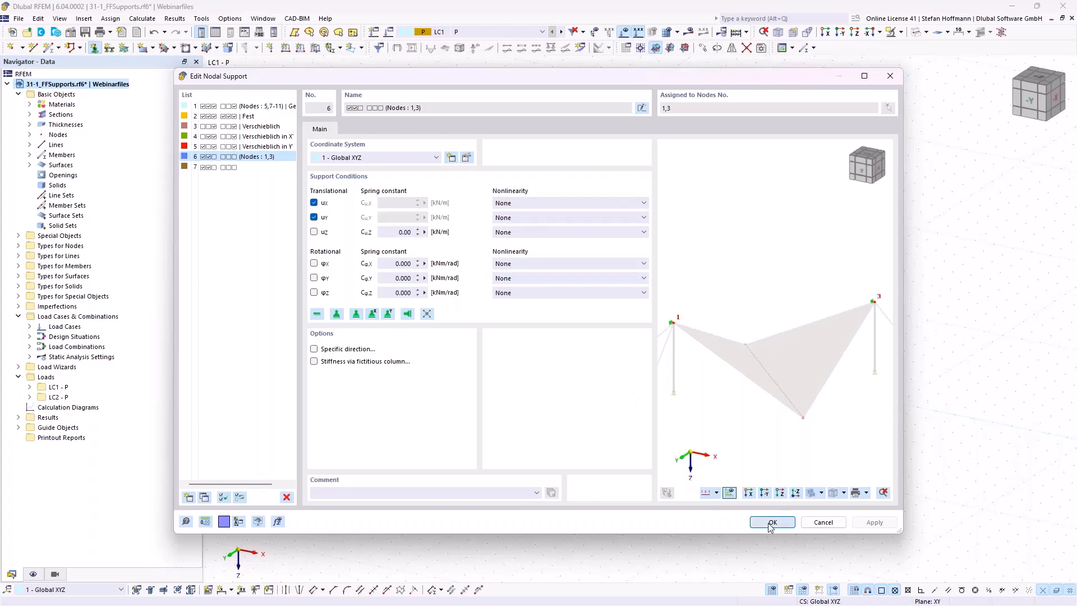
left_click(616, 431)
- Apply a form-finding surface load to membrane surfaces 2 and 3 in LC1 with prestress nx and ny of 1 kN/m
middle_click_drag(526, 321, 539, 356, "ctrl")
left_click_drag(520, 212, 439, 253)
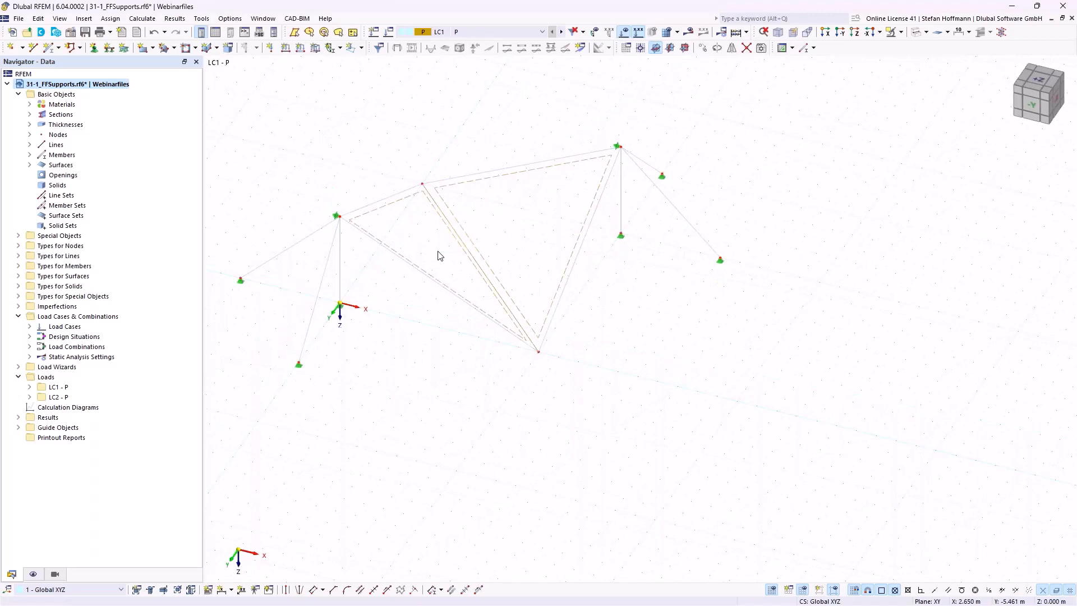
left_click(322, 53)
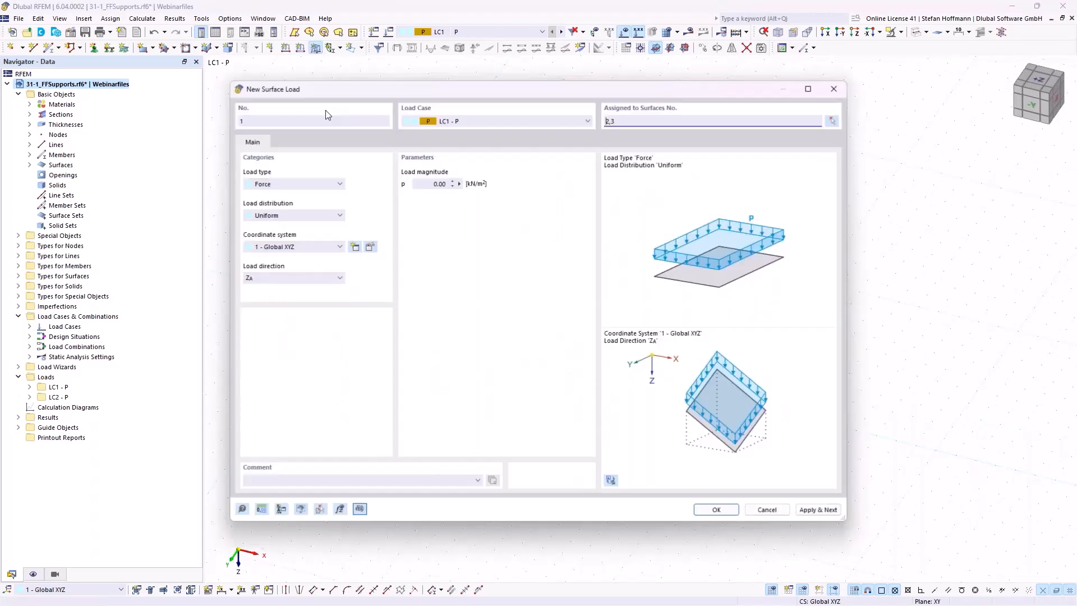
left_click(294, 184)
left_click(299, 239)
left_click_drag(448, 246, 448, 278)
type("11")
left_click(719, 510)
- Create a structure modification for load case LC1 with the partial safety factor switched off and object deactivation enabled
middle_click_drag(476, 249, 502, 277)
middle_click_drag(503, 277, 507, 266, "ctrl")
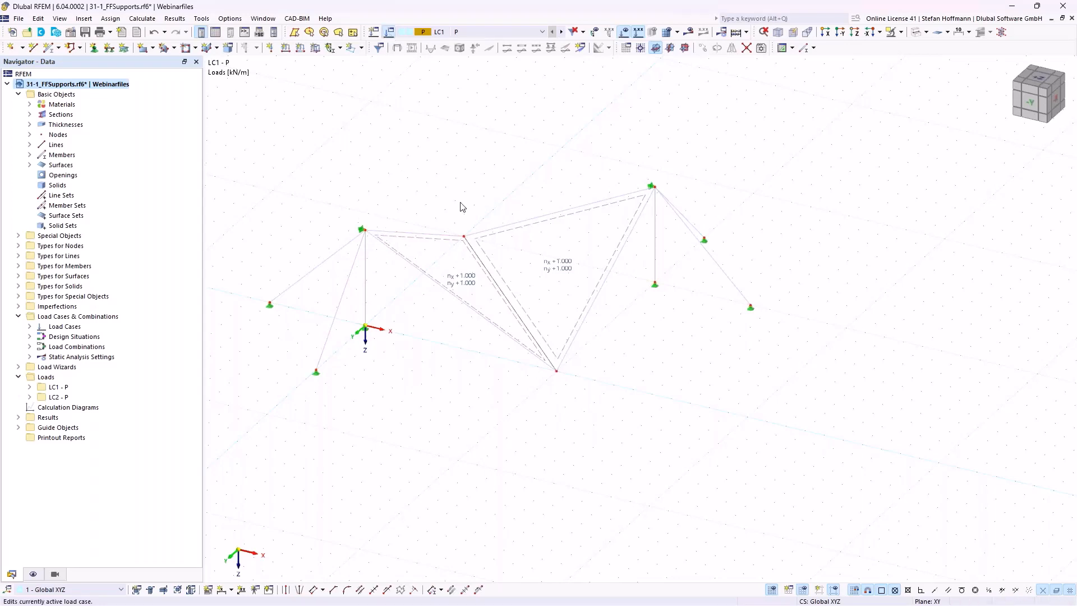
left_click(373, 337)
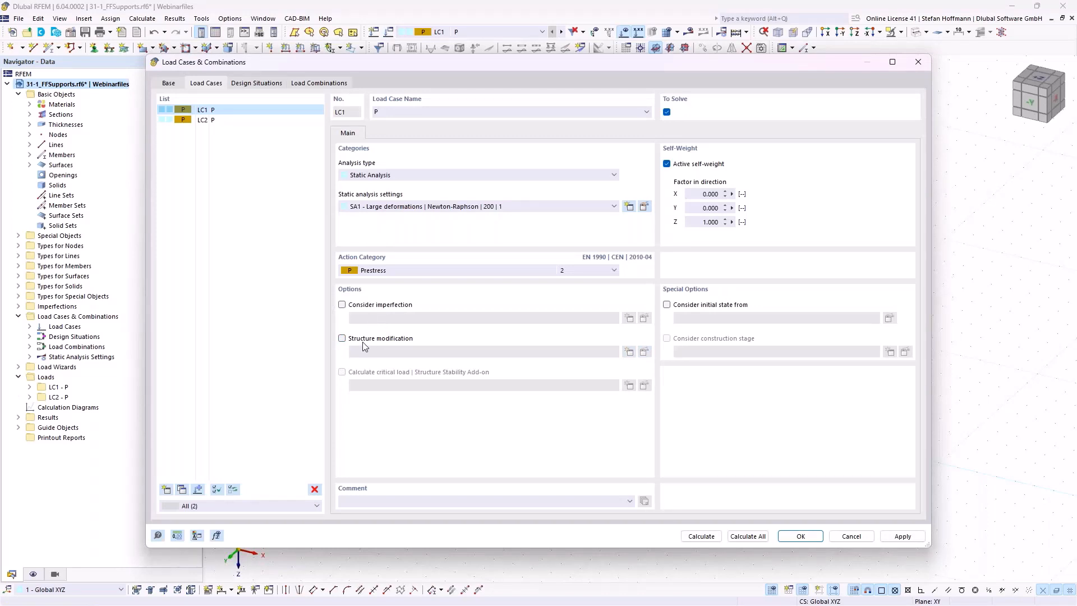
left_click(355, 338)
left_click(629, 351)
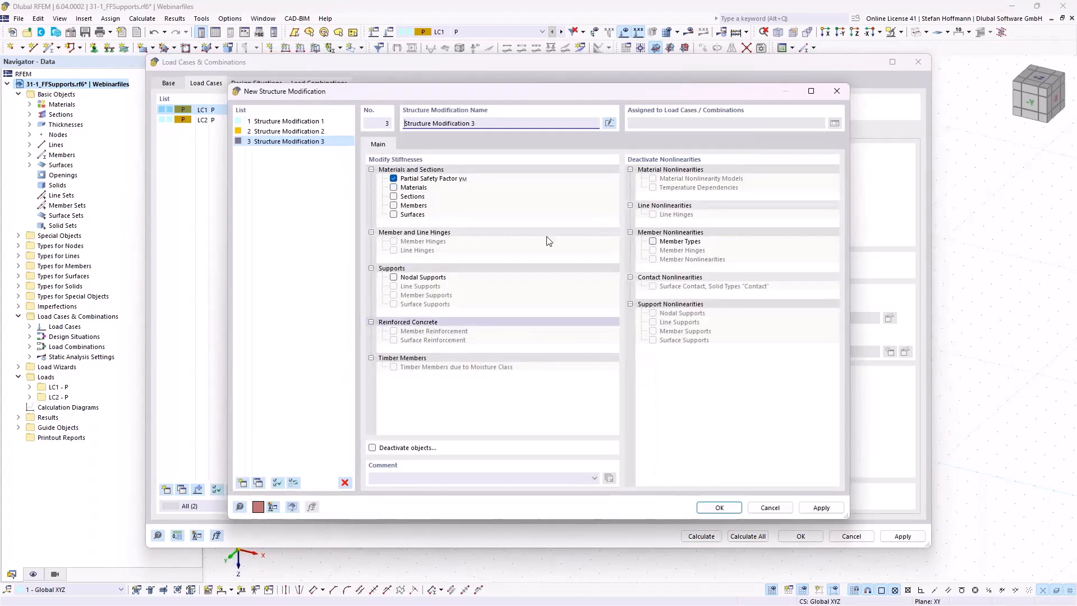
left_click(393, 178)
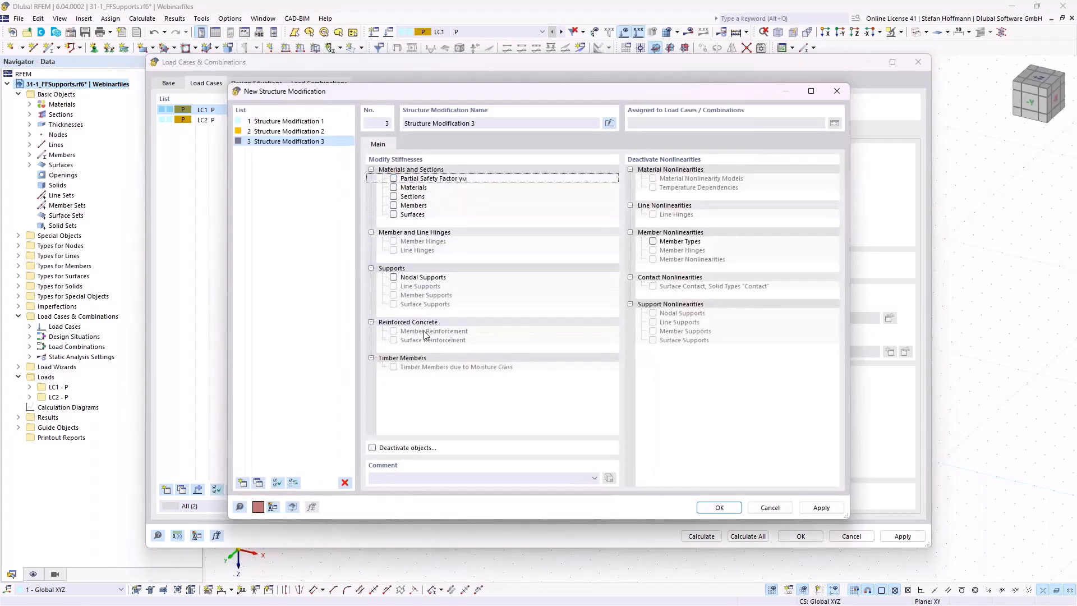
left_click(372, 448)
left_click(426, 144)
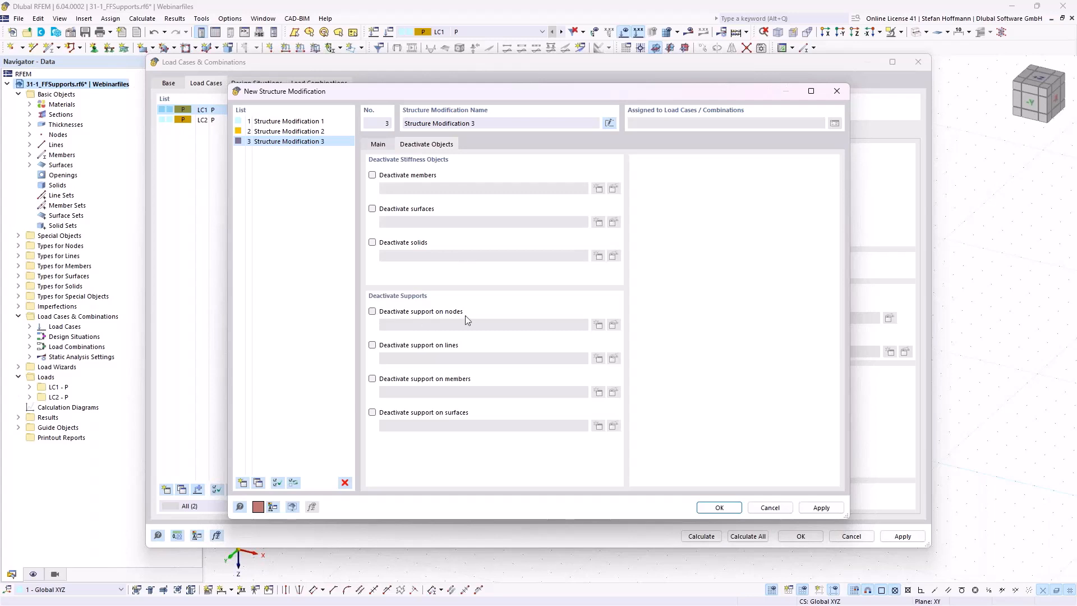
- Deactivate the nodal supports in the structure modification through a new object selection where Node No. equals 1,3
left_click(391, 313)
left_click(598, 324)
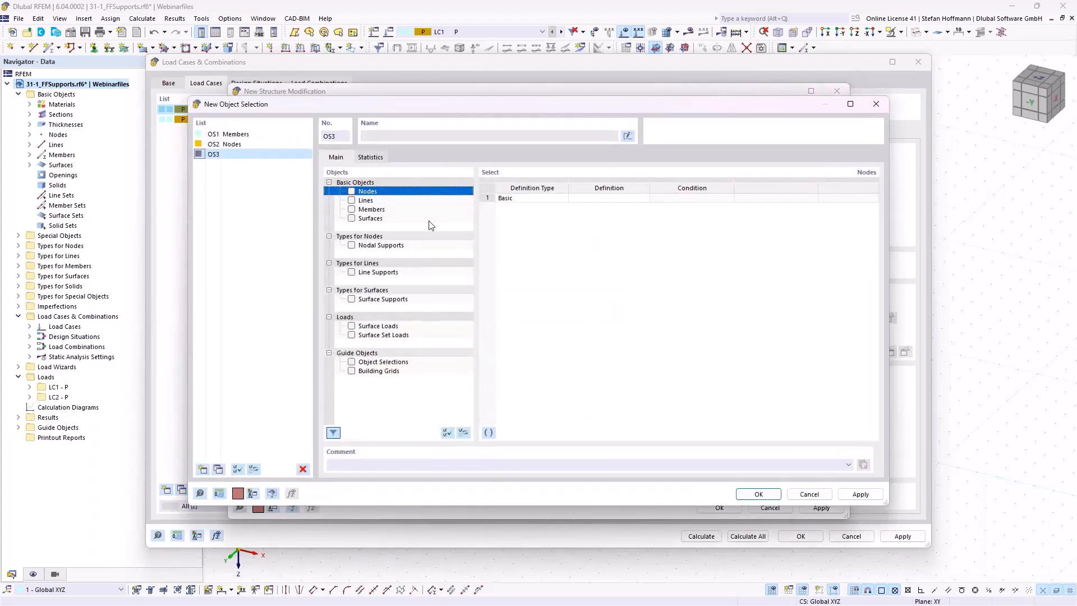
left_click(351, 192)
left_click(655, 200)
left_click(617, 198)
left_click(644, 198)
left_click(624, 215)
left_click(813, 198)
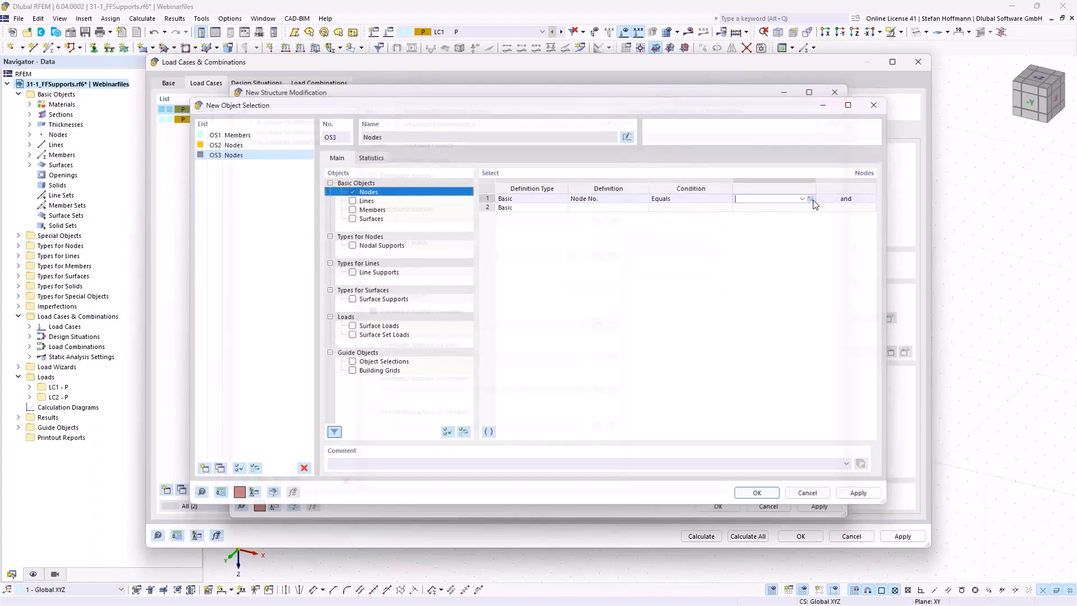
left_click_drag(629, 174, 664, 196)
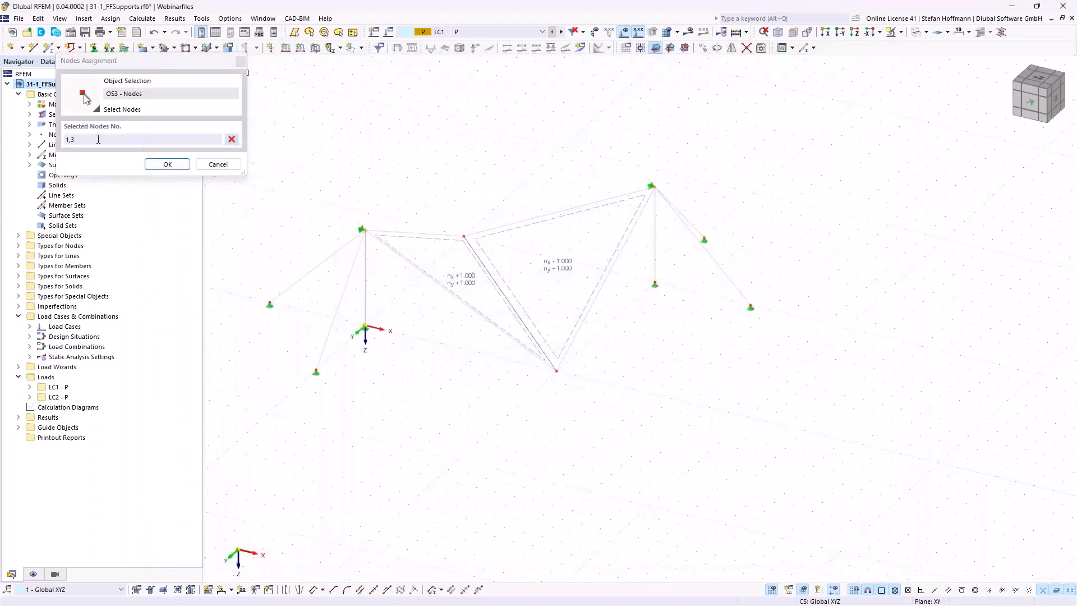
left_click(167, 163)
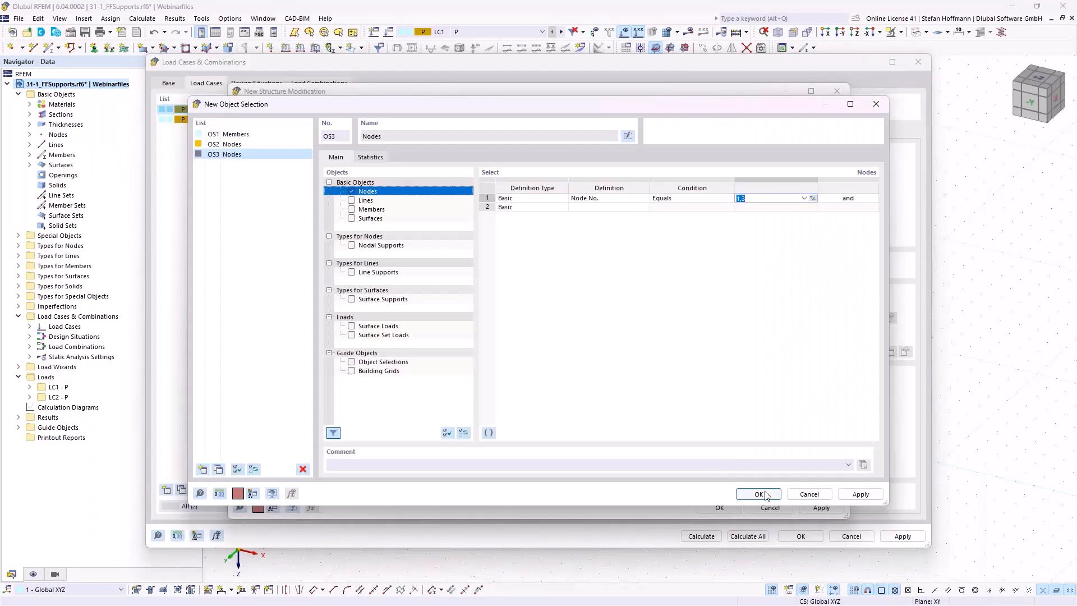
left_click(757, 493)
left_click(720, 507)
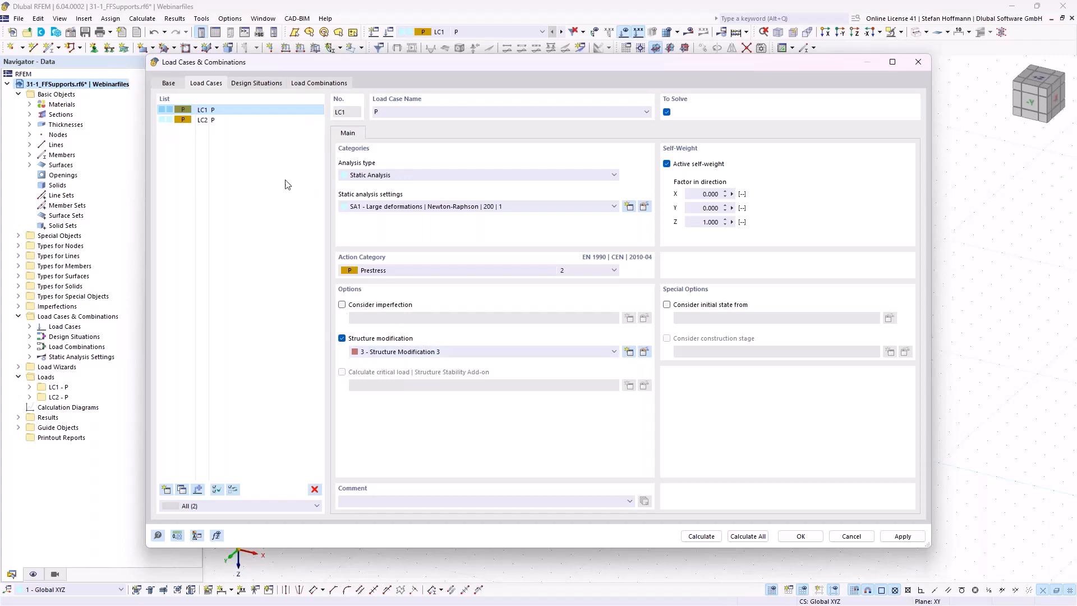
- Delete load case LC2 after checking its available structure modifications
left_click(219, 120)
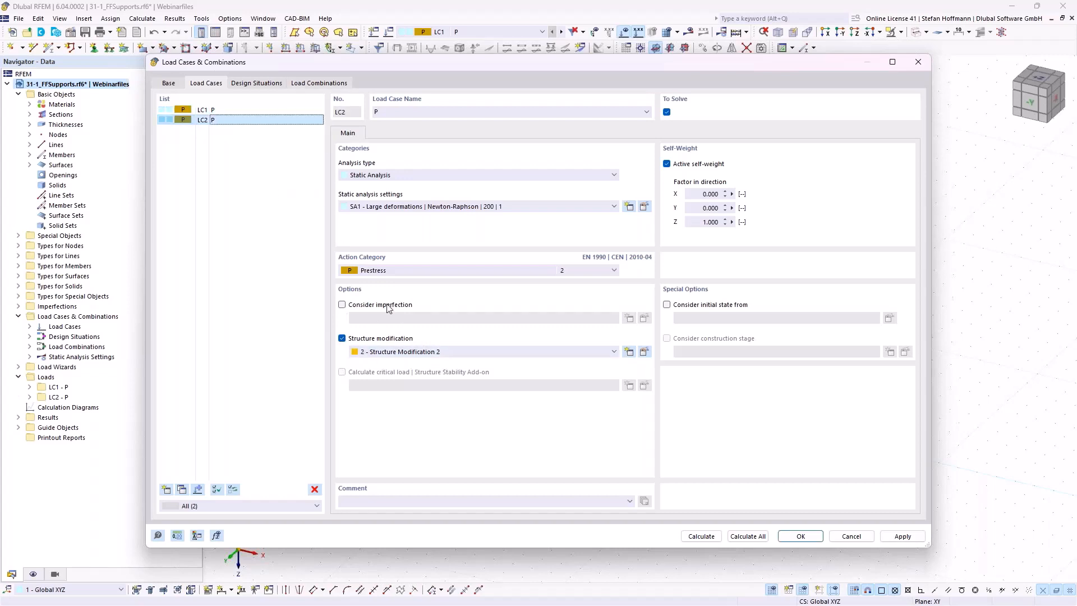
left_click(465, 355)
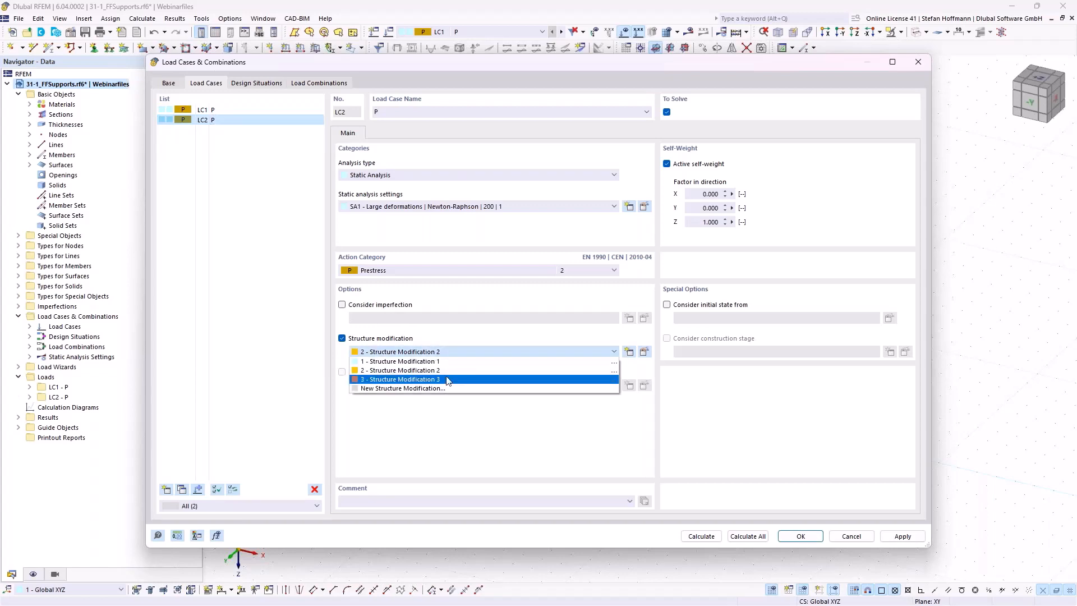
left_click(247, 259)
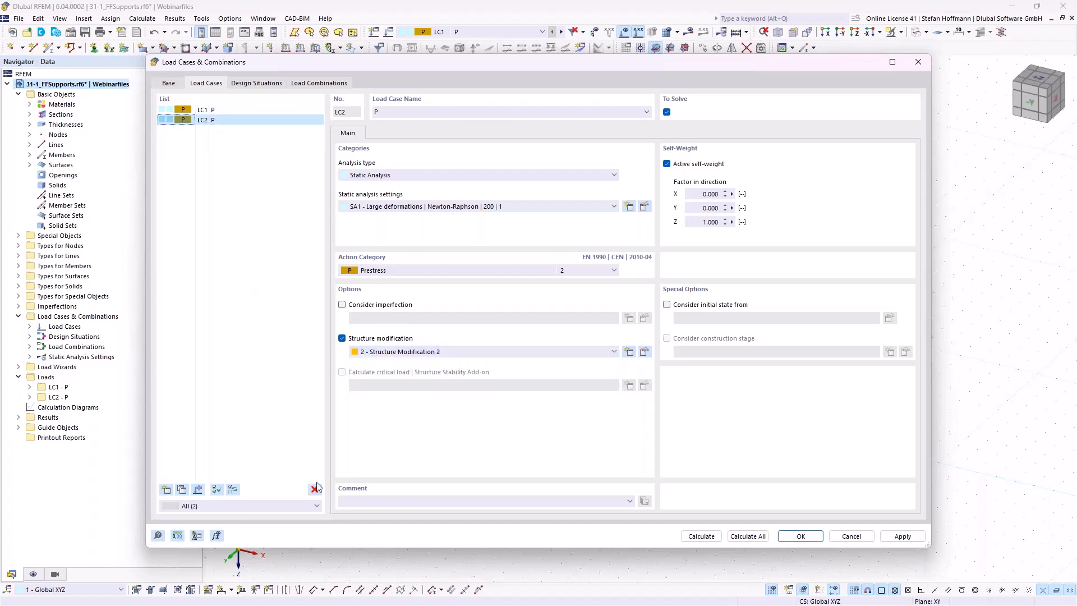
left_click(316, 488)
left_click(549, 348)
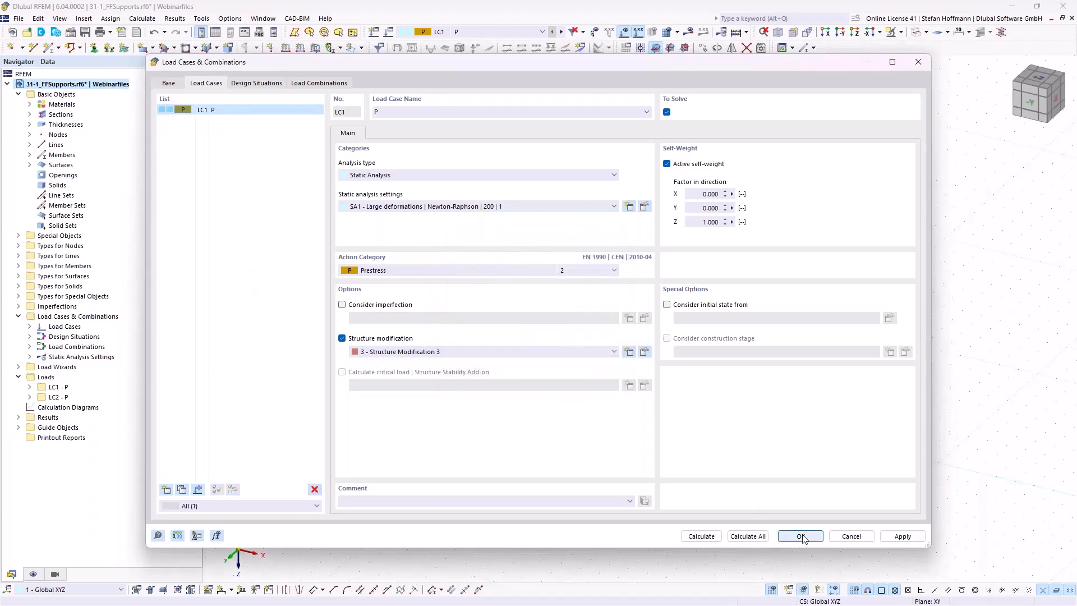
left_click(800, 536)
- Copy load case LC1 to create LC2 and assign Structure Modification 1 to the copy
left_click(390, 35)
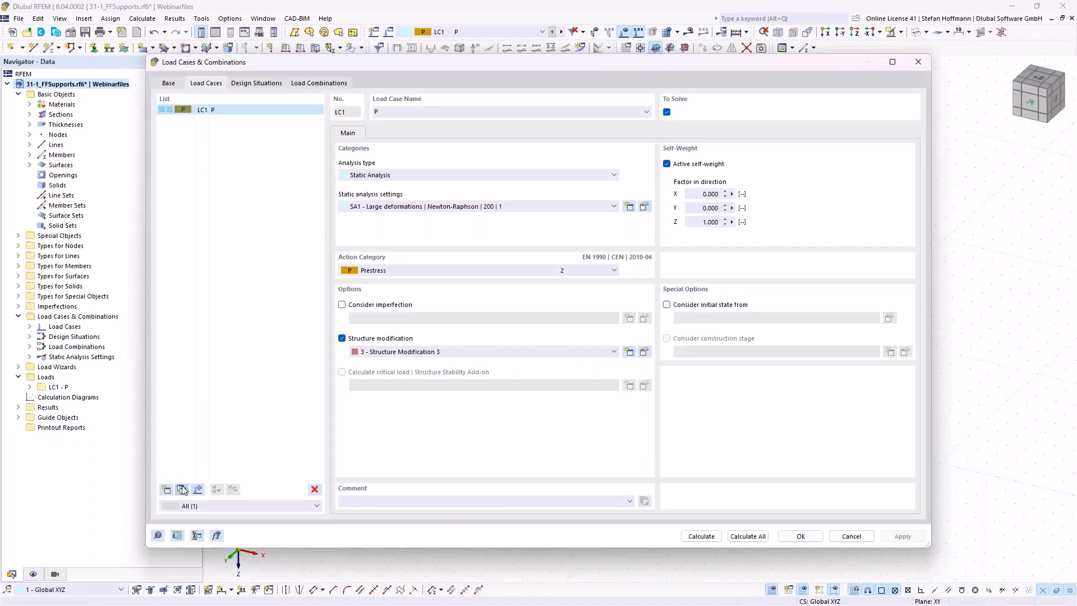
left_click(181, 488)
left_click(422, 351)
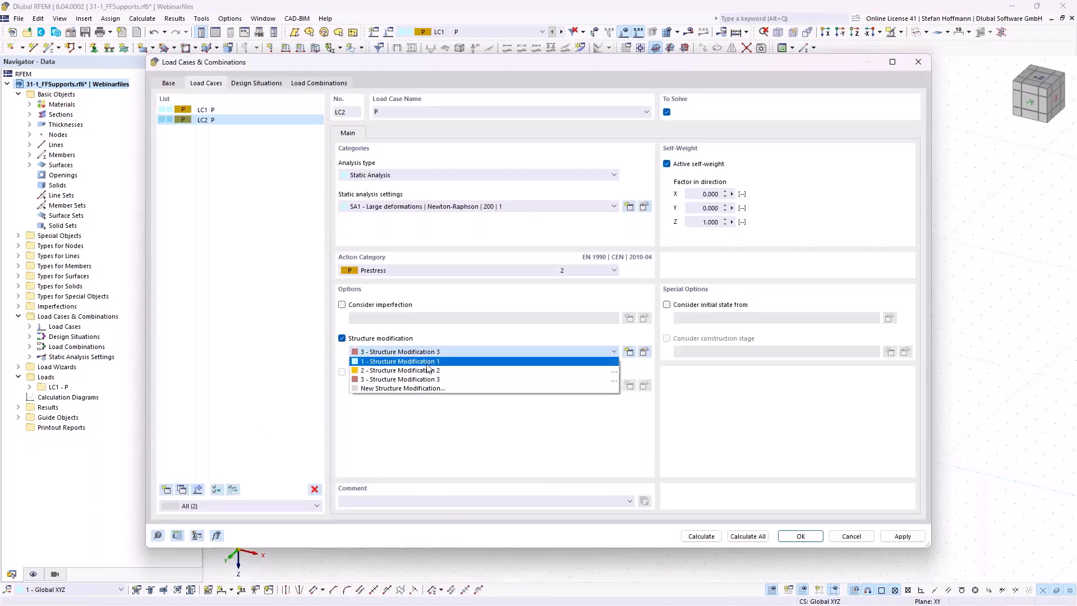
left_click(401, 363)
- Switch off the partial safety factor in Structure Modification 1 and check the object selection of its deactivated members
left_click(644, 352)
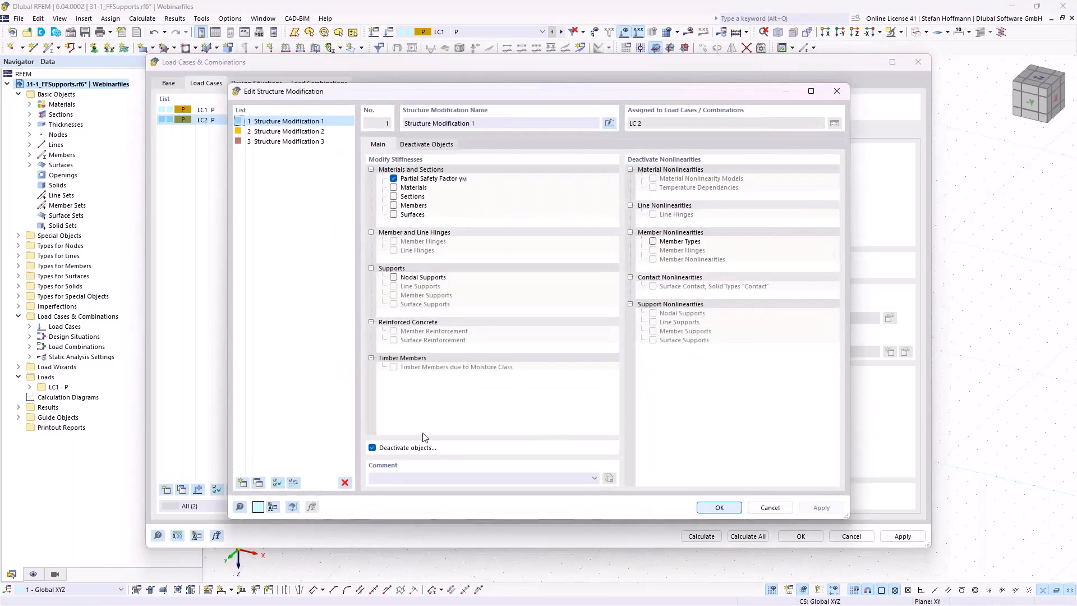
left_click(394, 179)
left_click(413, 145)
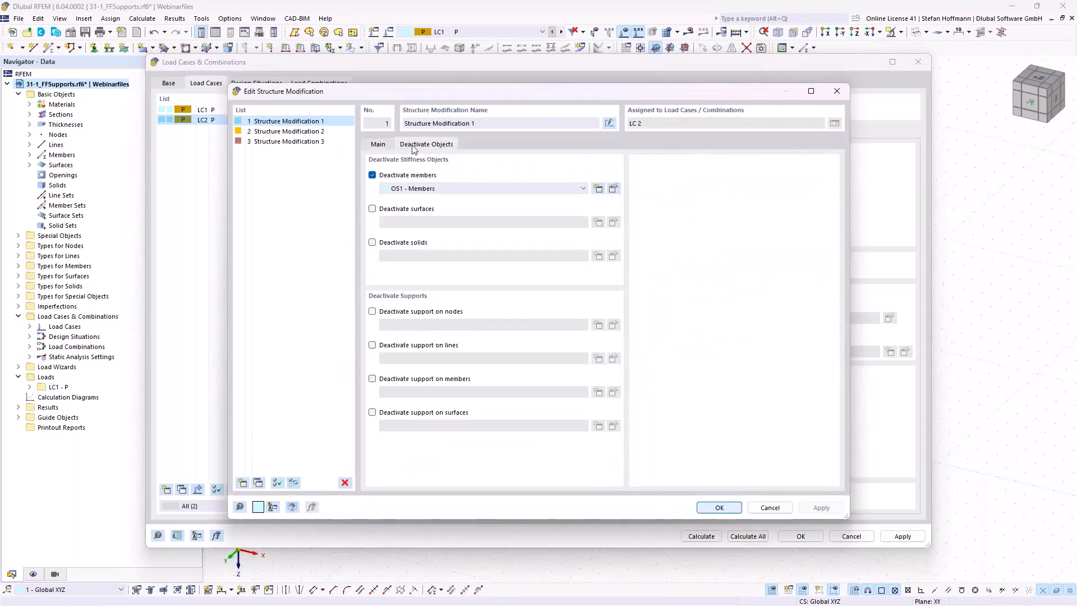
left_click(613, 188)
left_click(813, 199)
left_click(812, 198)
left_click(169, 164)
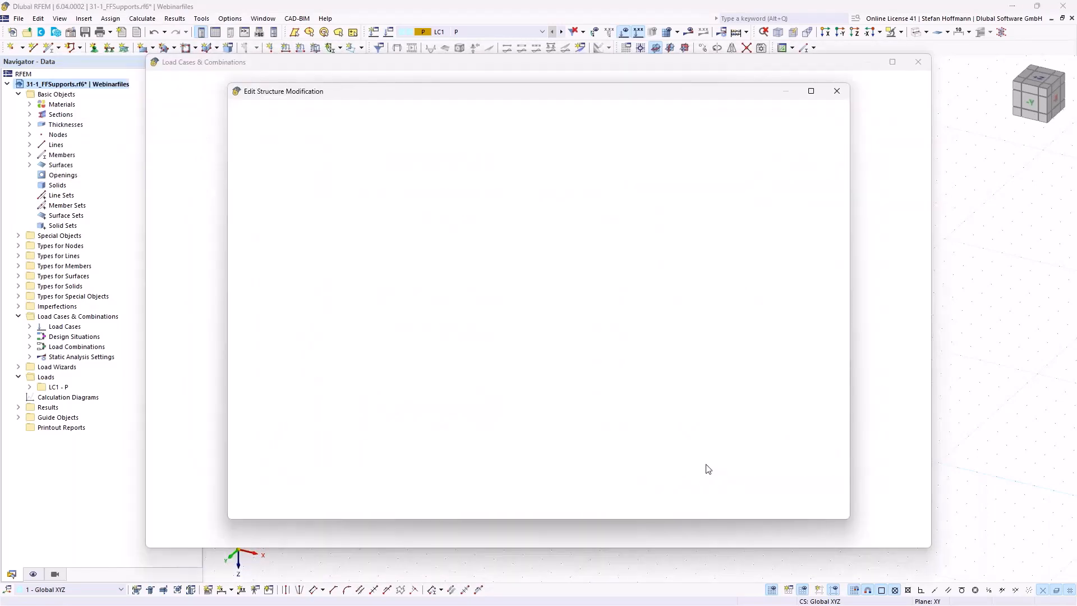
left_click(759, 496)
left_click(719, 508)
- Try to calculate everything, and delete load combinations CO1 and CO2 from the model
left_click(747, 536)
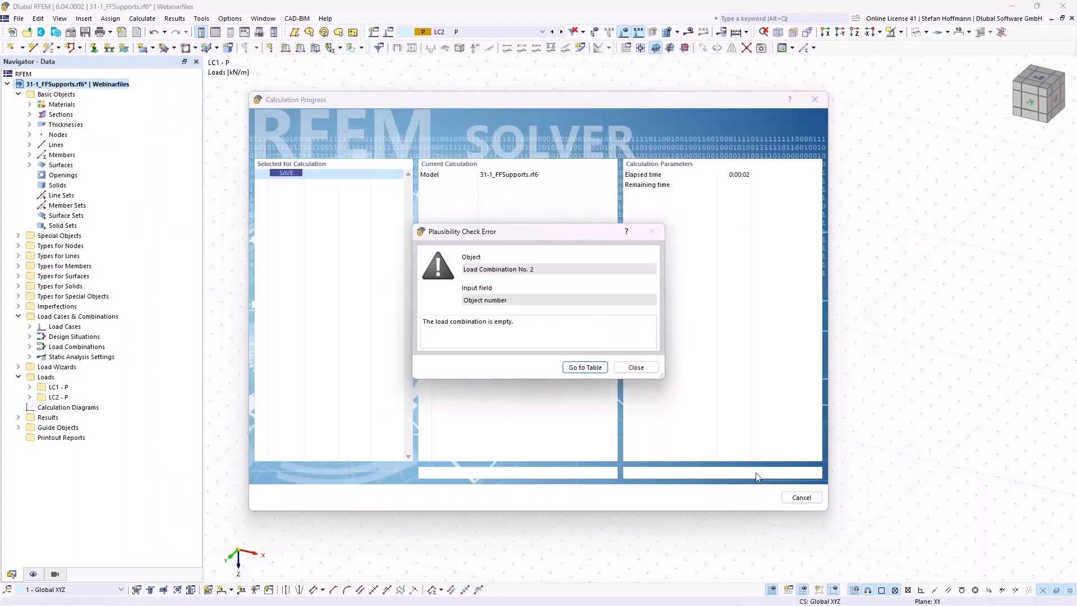
left_click(629, 368)
left_click(388, 31)
left_click(328, 84)
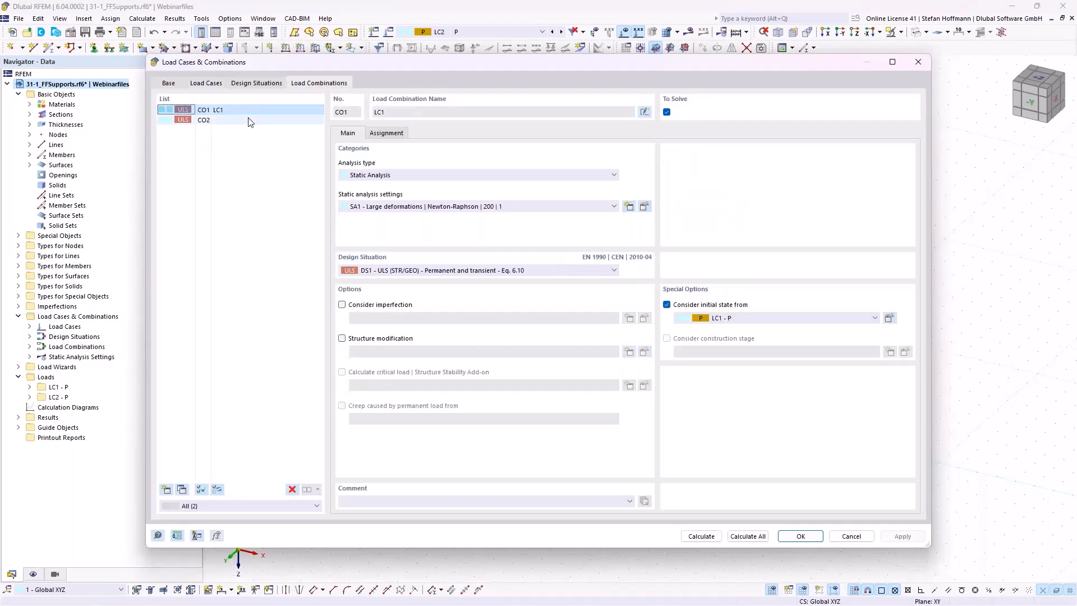
left_click(200, 120, "shift")
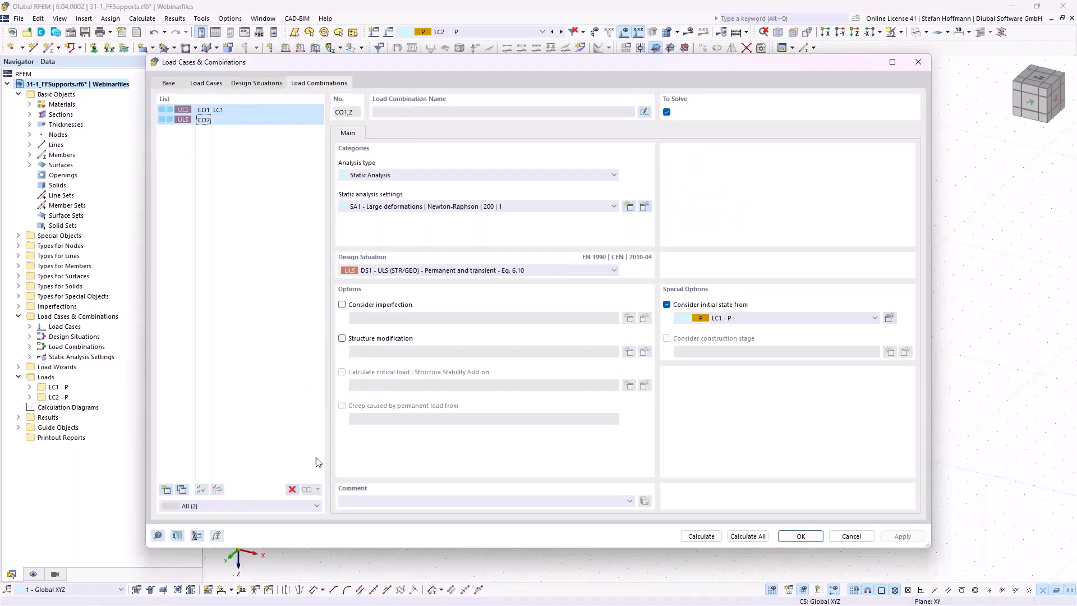
left_click(292, 489)
left_click(549, 349)
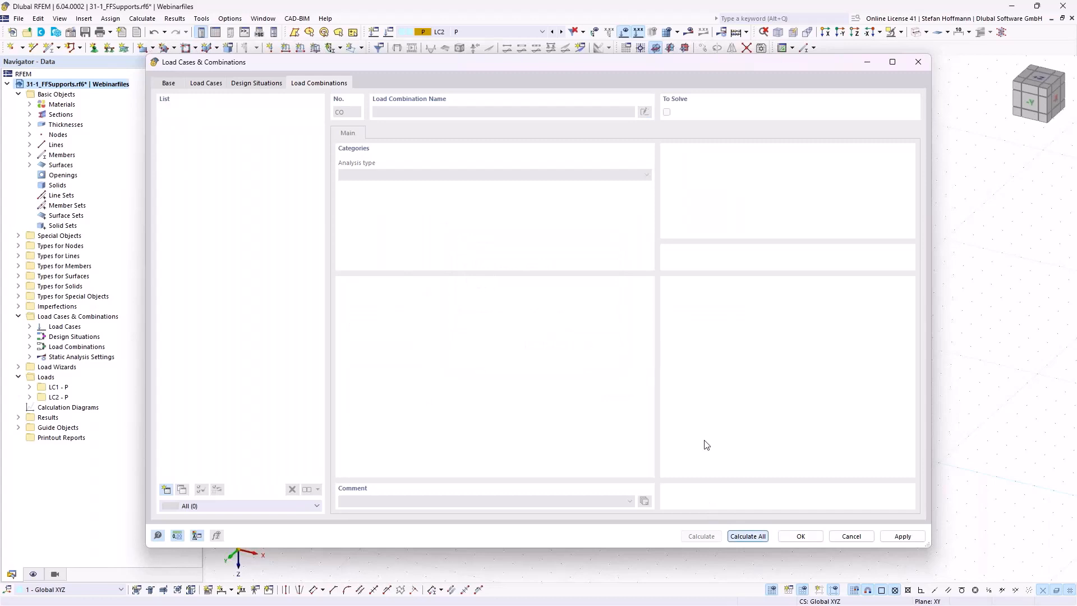
- Try to calculate all load cases, inspect the model's supports while the solver runs, and cancel the calculation
left_click(748, 536)
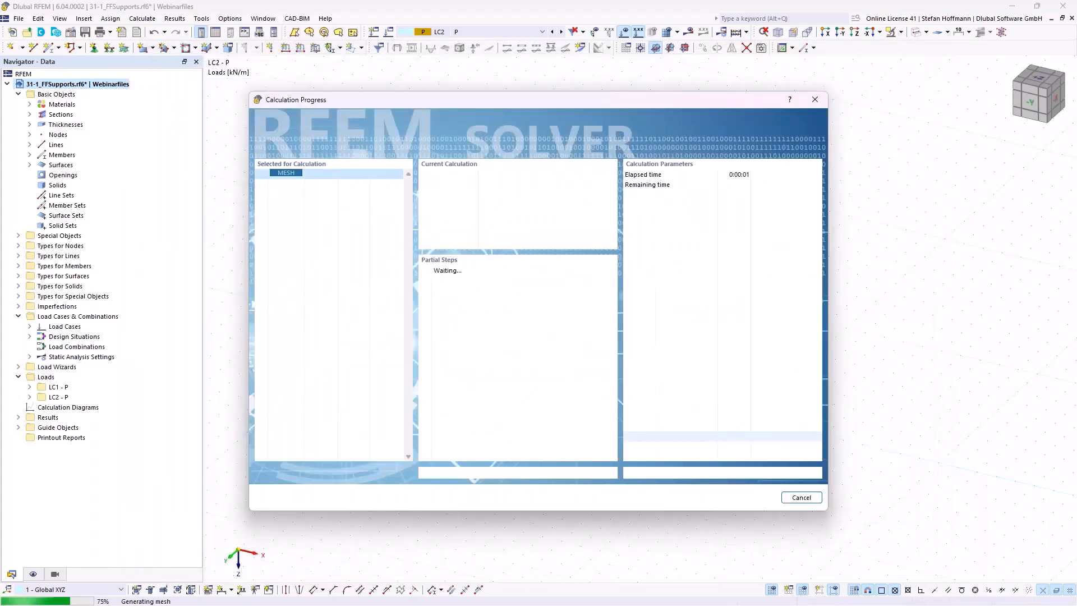
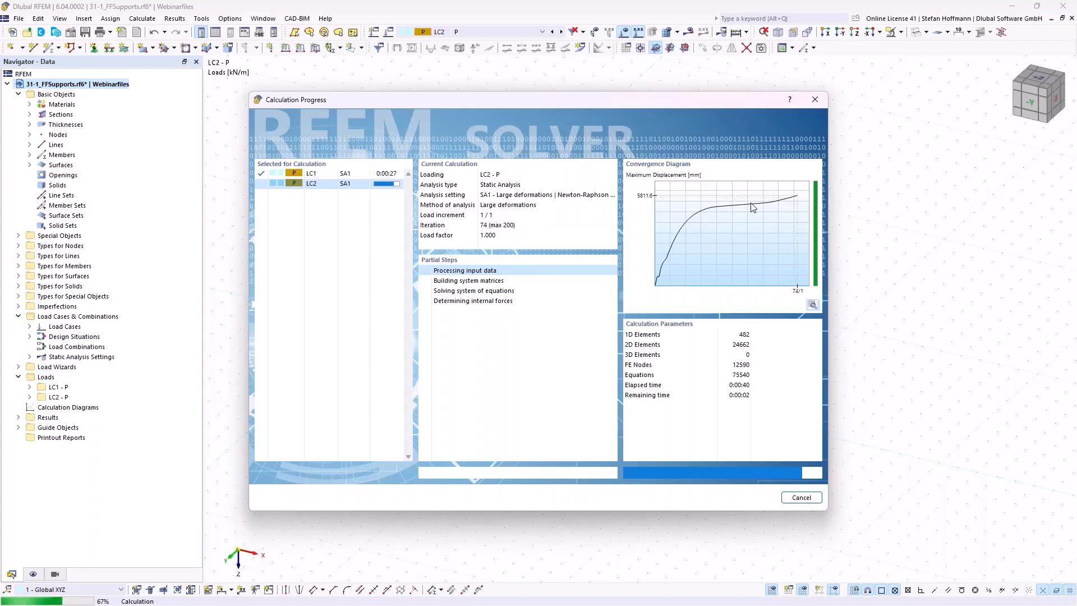
left_click_drag(694, 100, 719, 401)
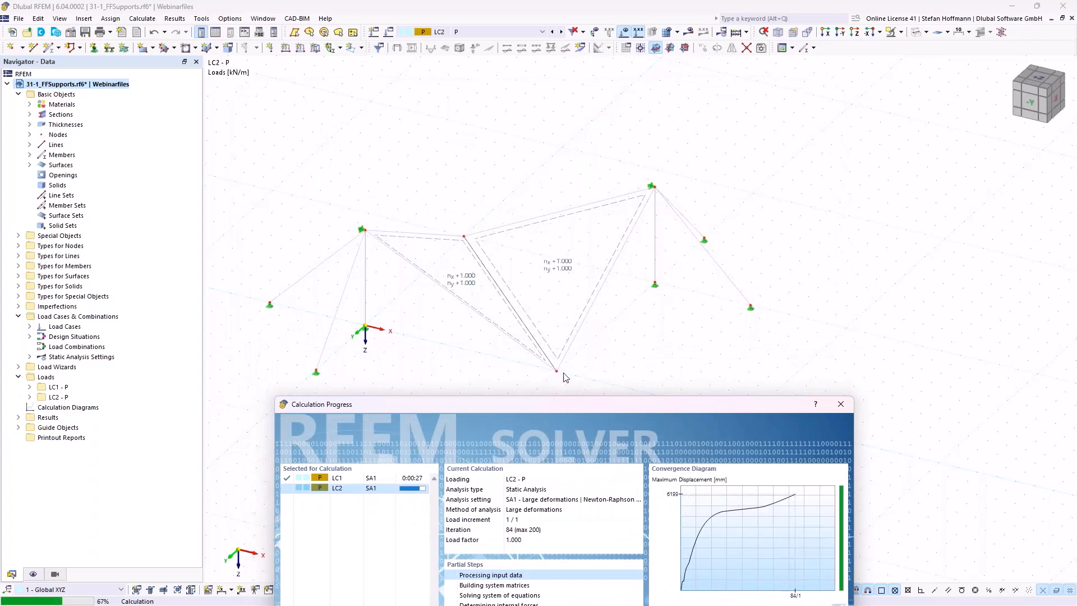
left_click_drag(566, 404, 549, 112)
left_click(807, 510)
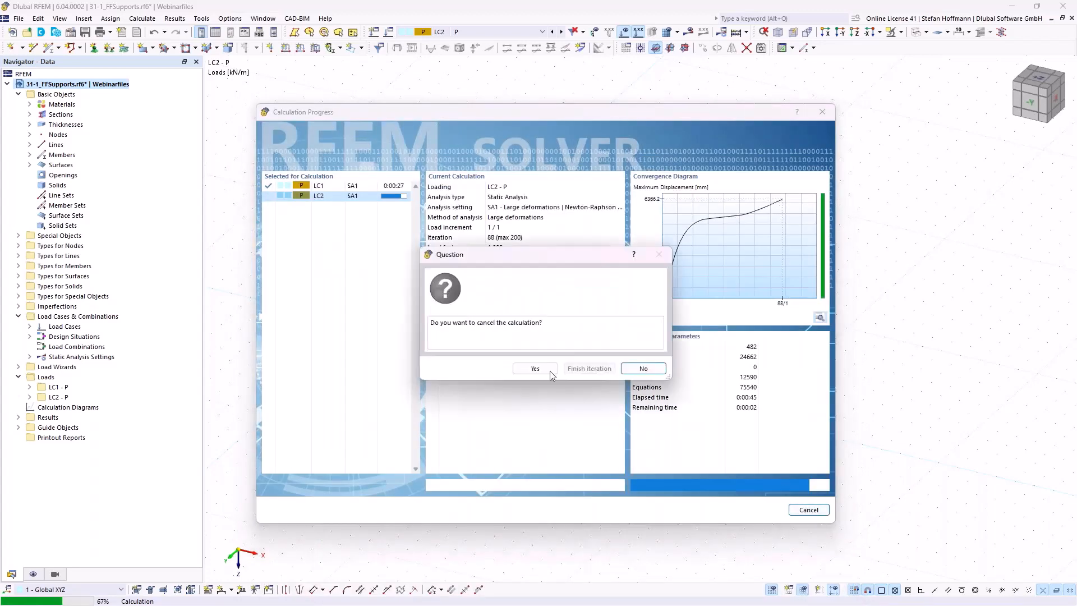
left_click(533, 366)
- Assign the hinged nodal support (Gelenkig) to membrane corner nodes 2 and 4 and calculate LC2
left_click_drag(441, 197, 564, 402)
left_click(94, 47)
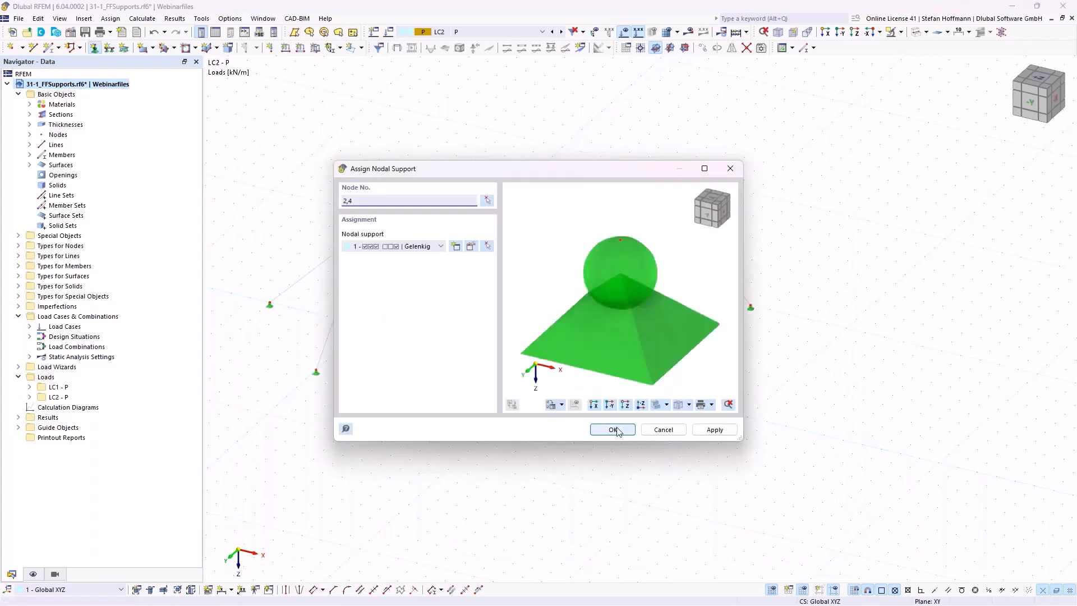
left_click(612, 429)
left_click(582, 355)
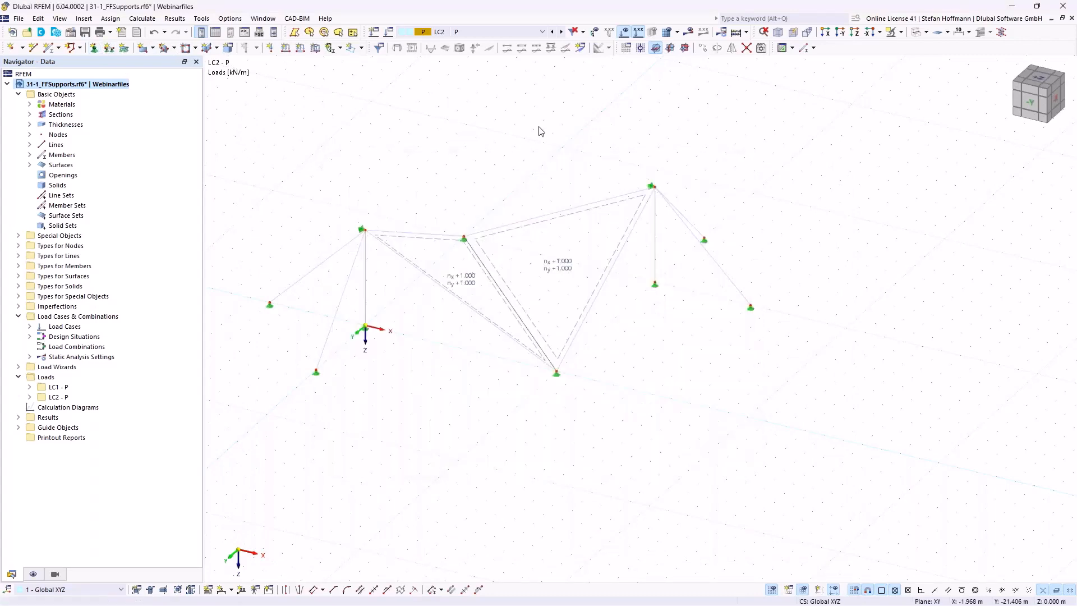
left_click(689, 32)
- Display the membrane shape of LC2 as contour lines and view it from different angles
left_click(40, 354)
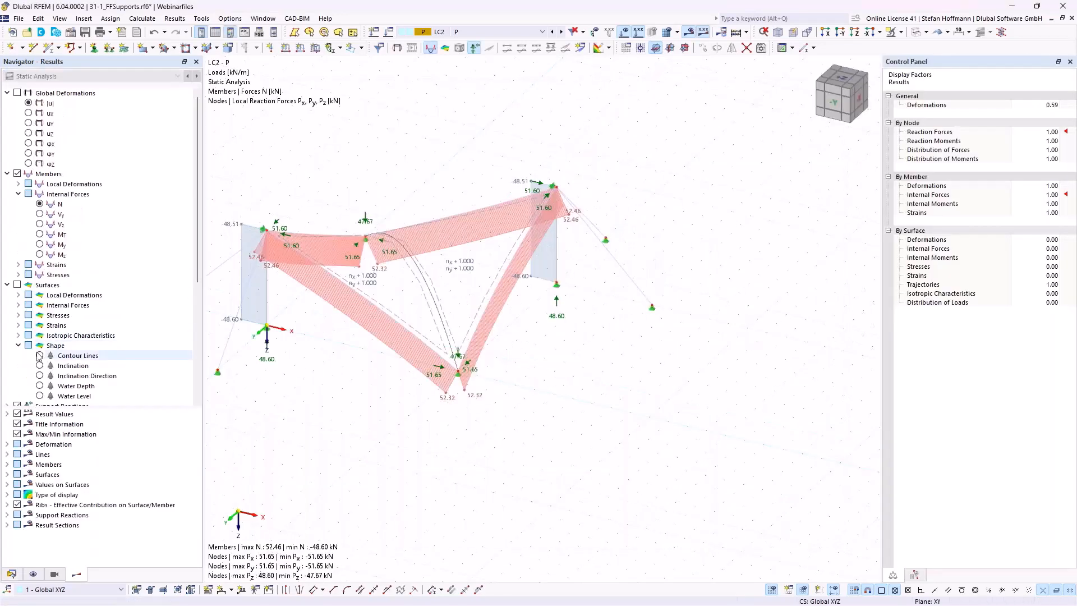
middle_click_drag(411, 276, 328, 230, "ctrl")
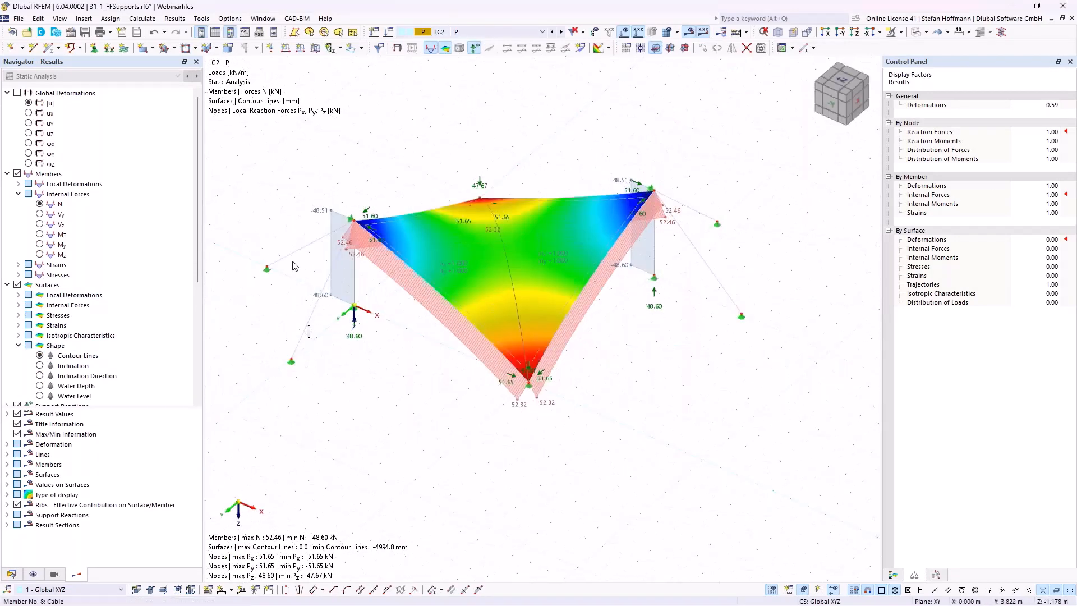
middle_click_drag(347, 209, 361, 238, "ctrl")
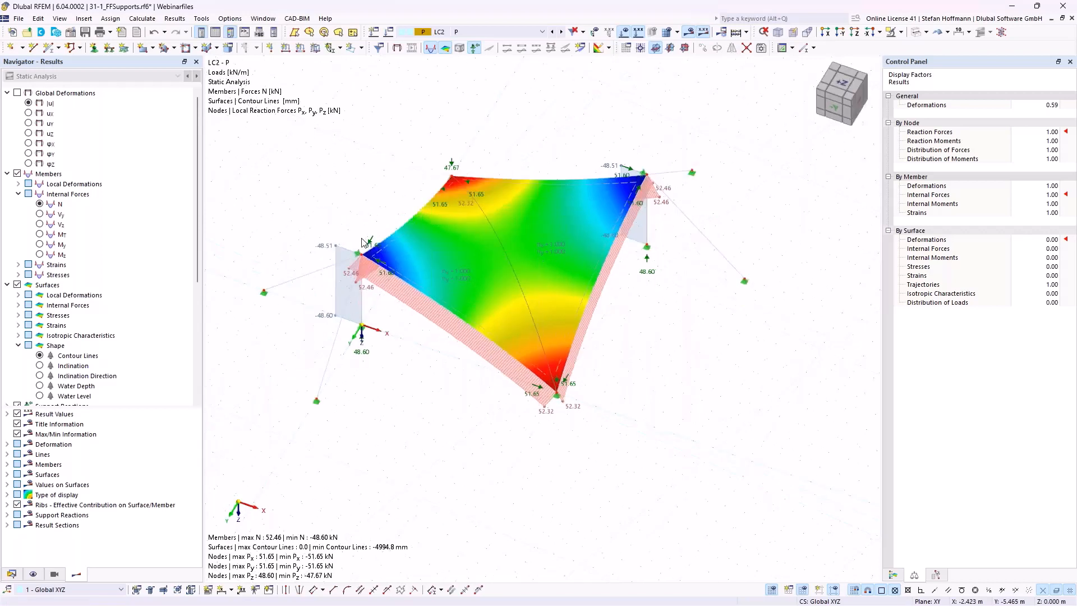
- Calculate LC1 and compare its member forces, support reactions and membrane shape with LC2
left_click(554, 32)
left_click(692, 32)
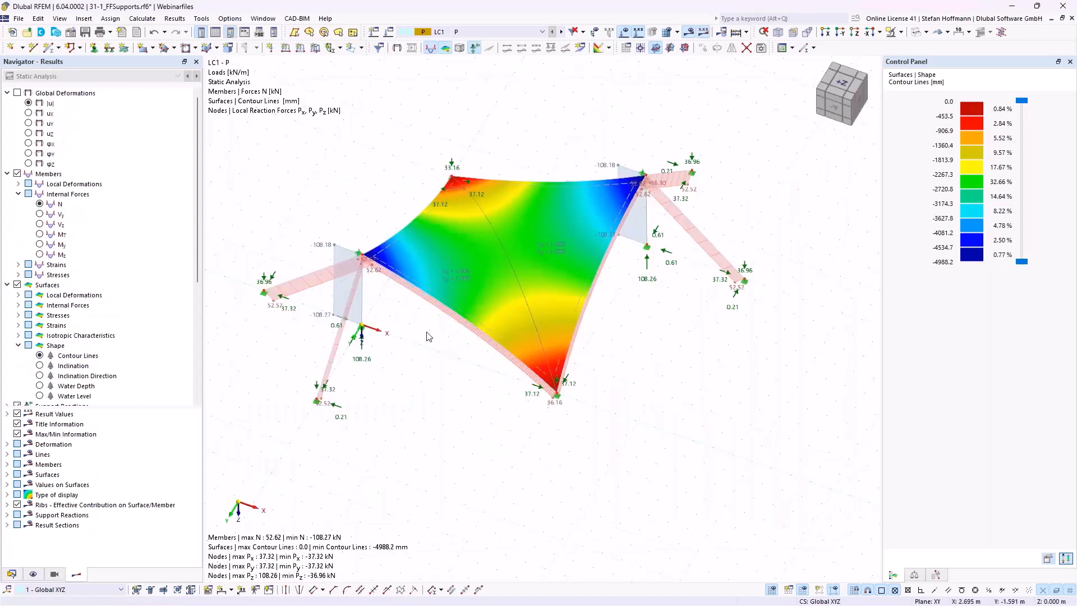
middle_click_drag(415, 306, 344, 240, "ctrl")
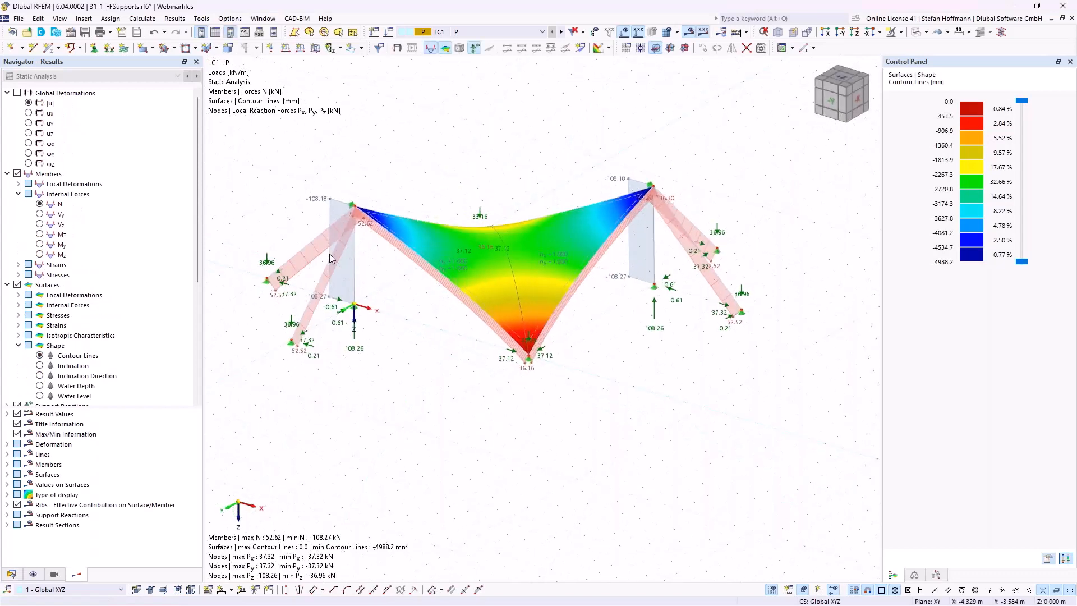
left_click(561, 31)
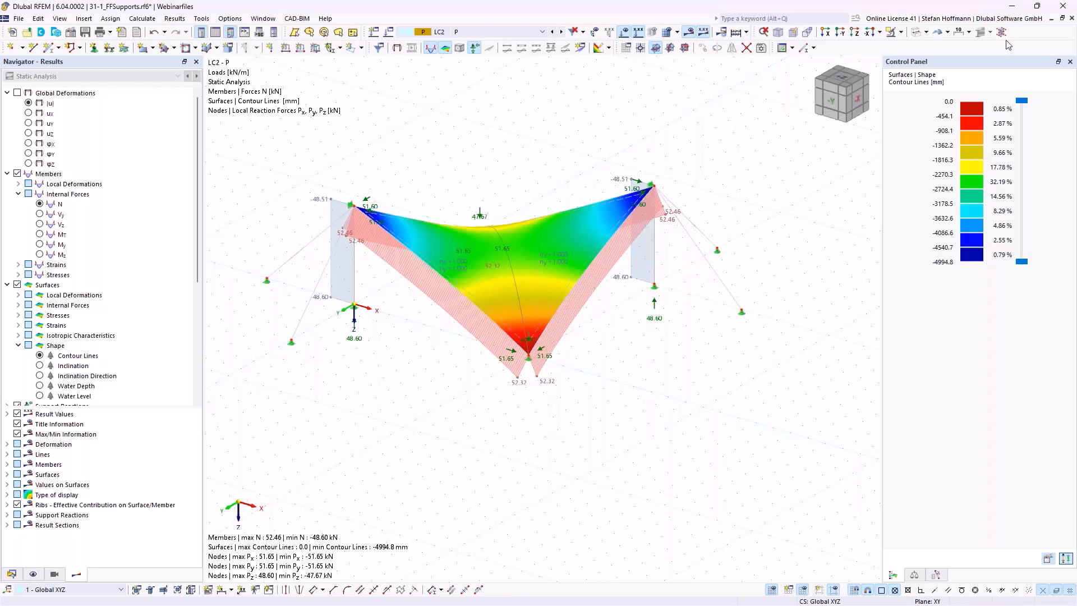
- Close the 31-1_FFSupports model and open 31-2_Cablenet from the Webinarfiles project
left_click(1071, 19)
left_click(584, 355)
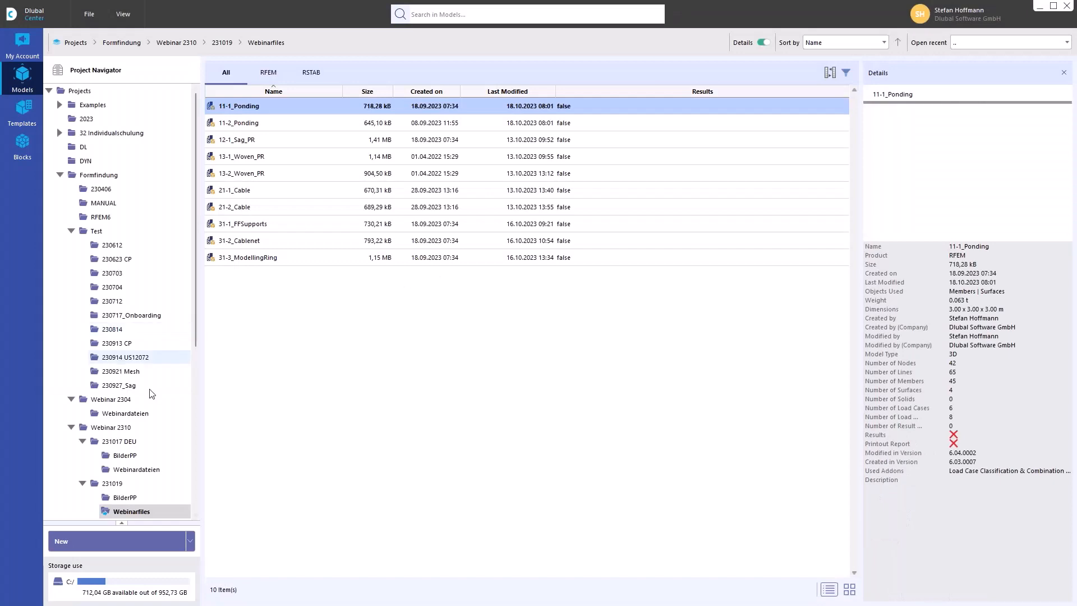
double_click(267, 240)
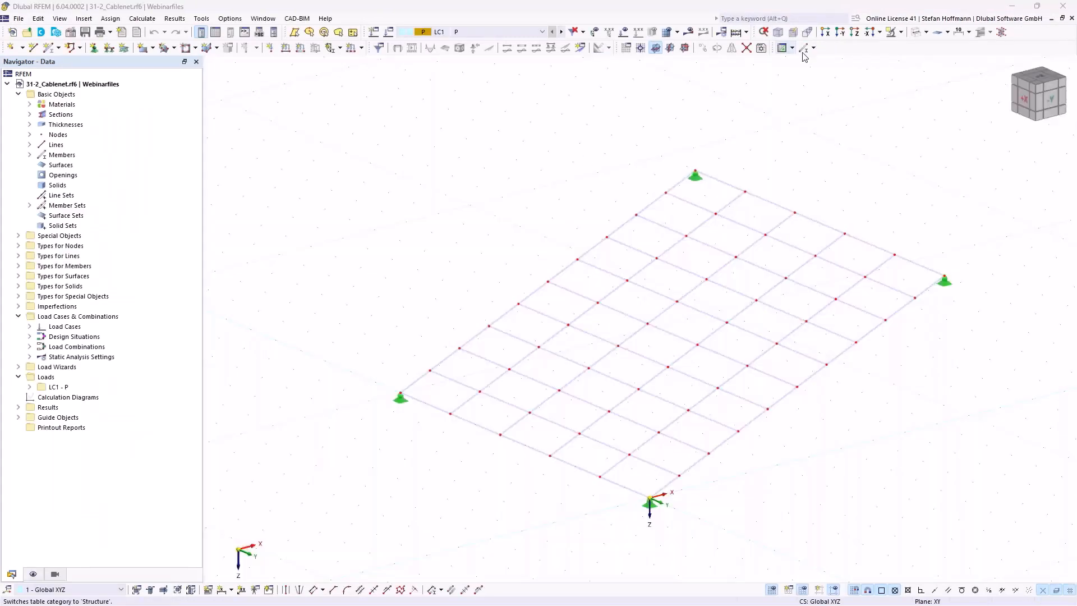
- Examine the cable net's members and corner support heights in plan, side and 3D views, and locate the member sets
left_click(868, 32)
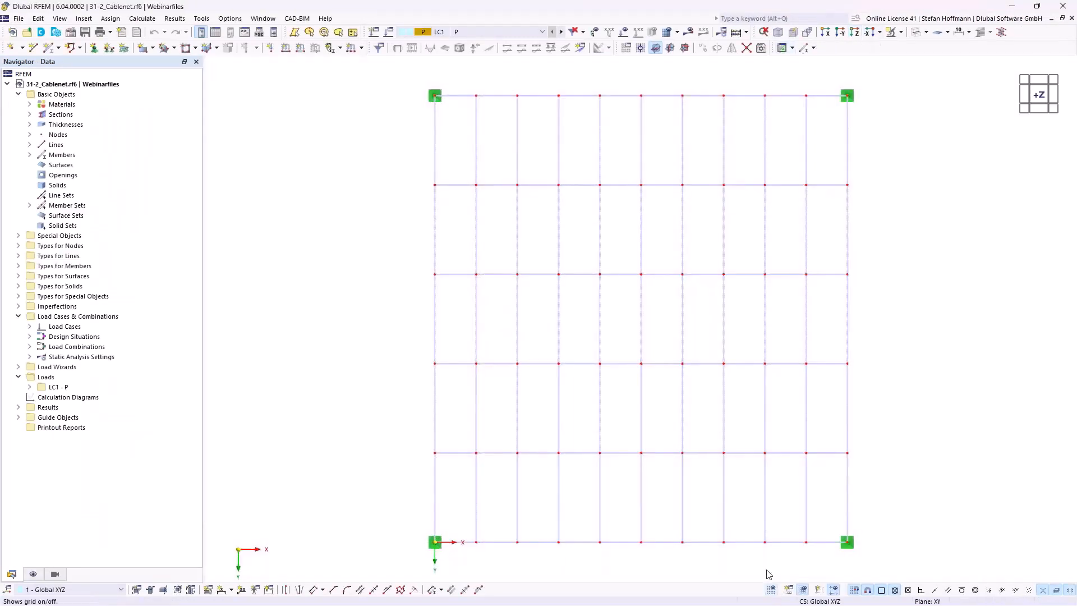
mouse_move(464, 100)
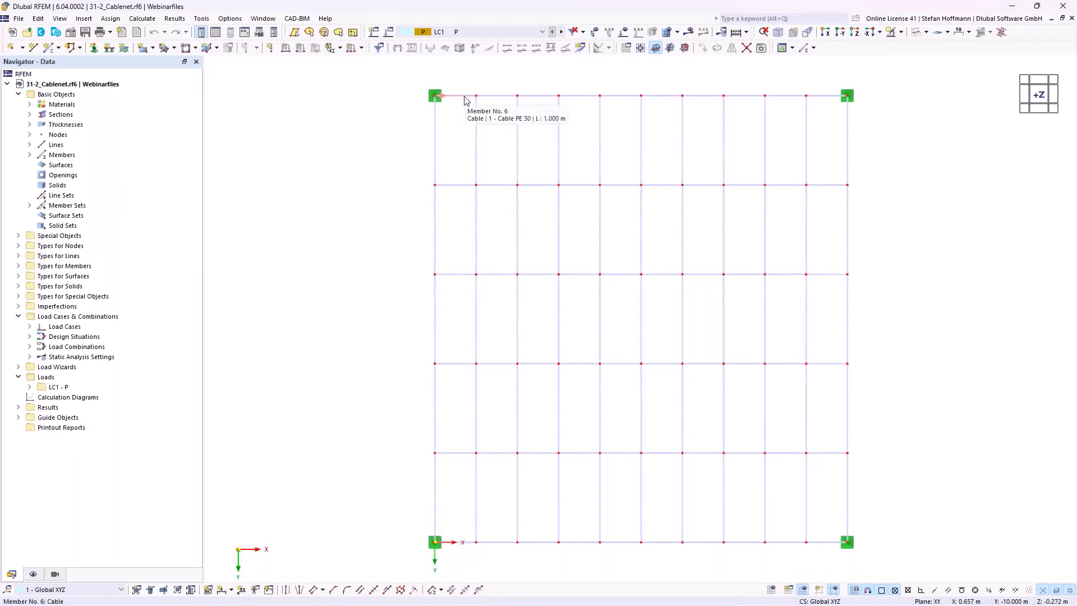
mouse_move(850, 541)
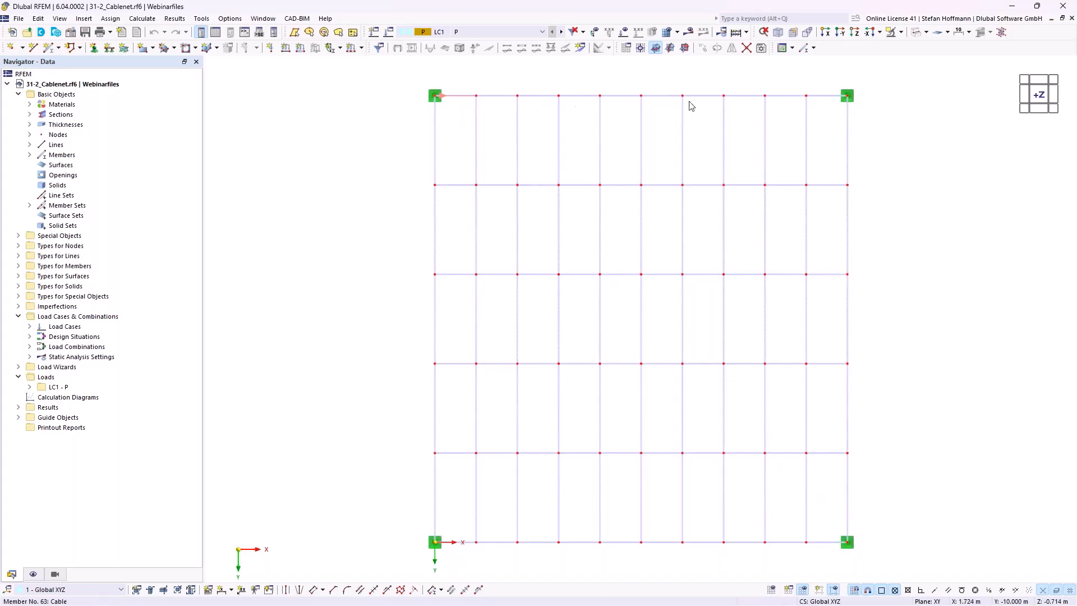
mouse_move(807, 113)
middle_click_drag(656, 478, 840, 321, "ctrl")
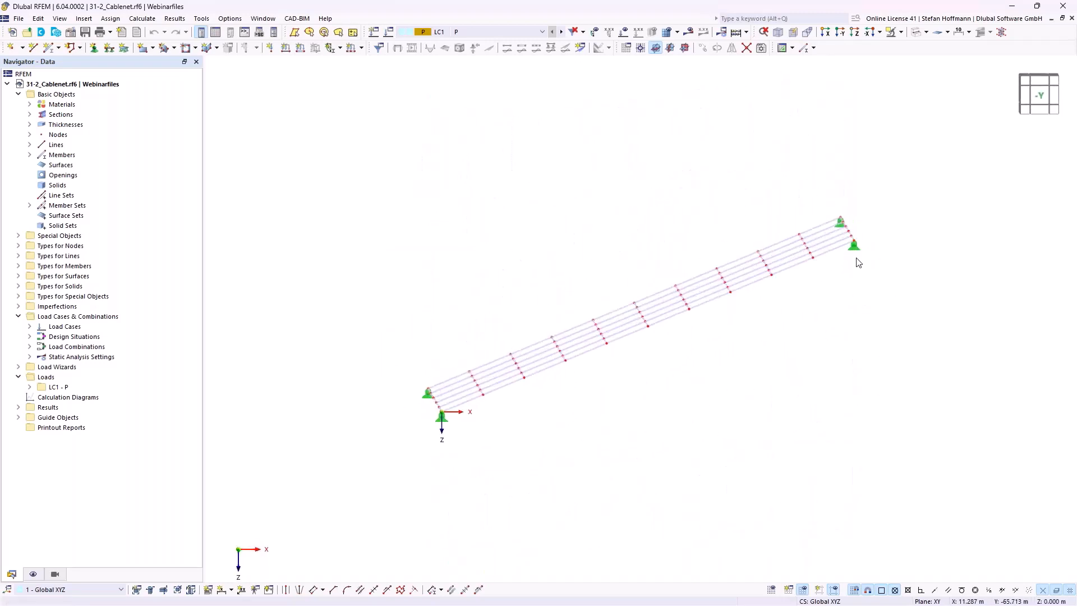
middle_click_drag(647, 324, 748, 379, "ctrl")
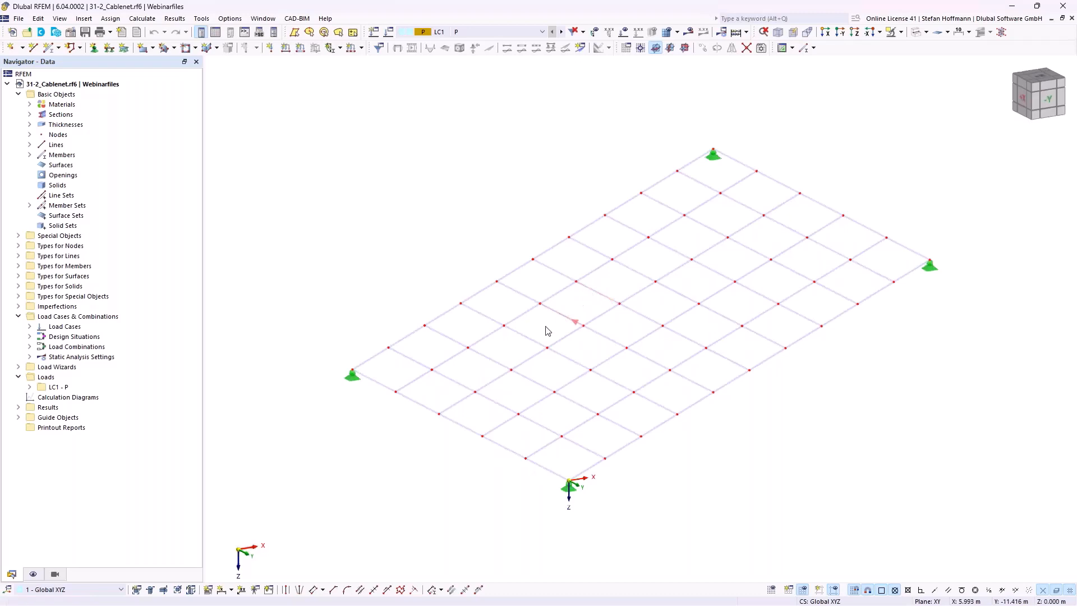
mouse_move(527, 340)
left_click(66, 205)
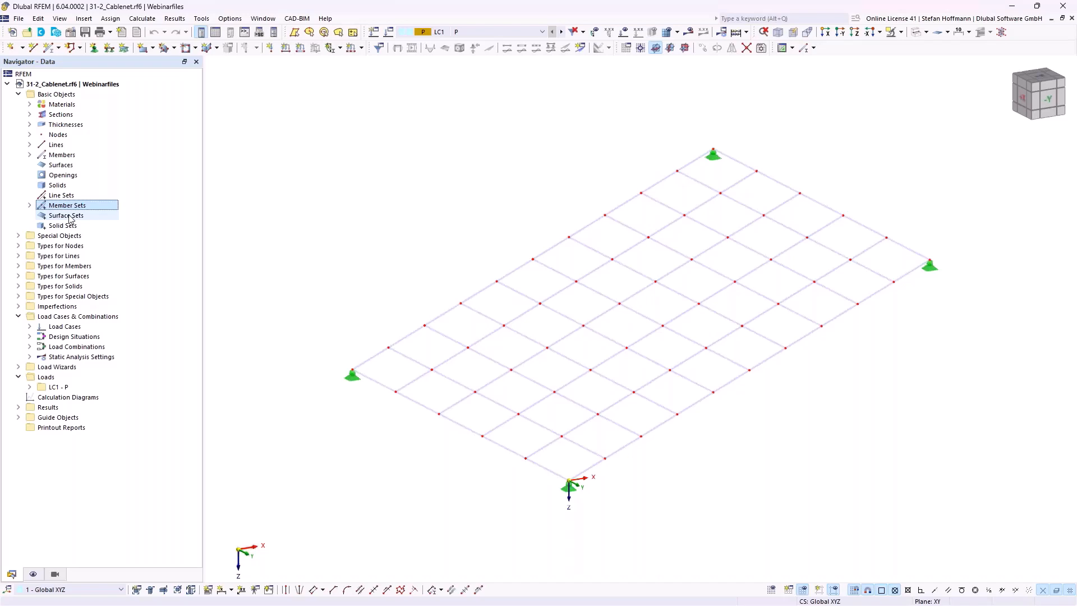
left_click(68, 217)
left_click(65, 225)
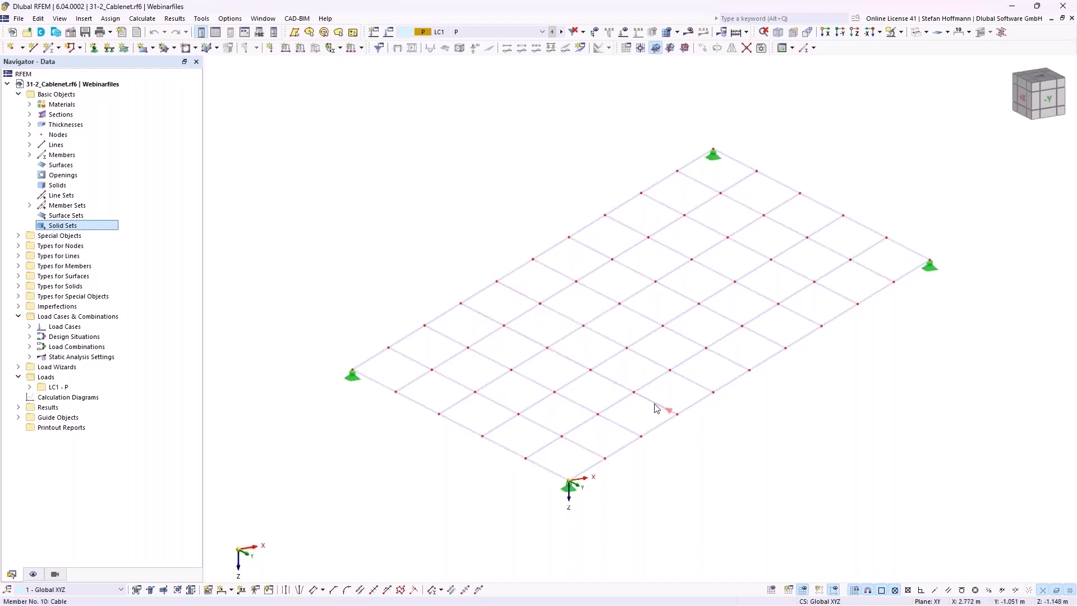
- Review the Form-Finding load type and its parameters in a new member set load, and close it without creating the load
left_click(361, 48)
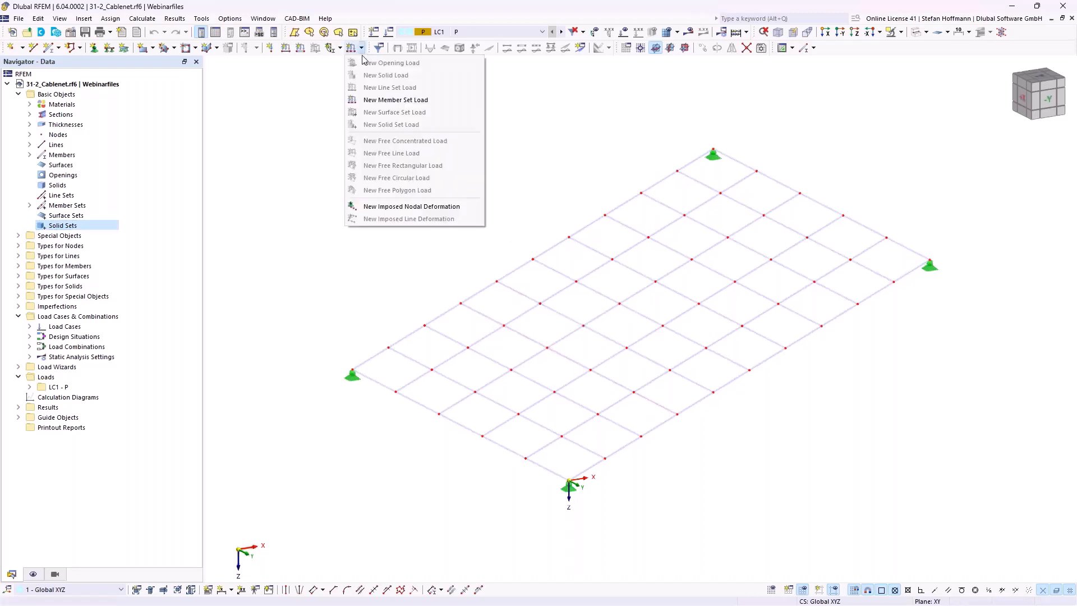
left_click(392, 99)
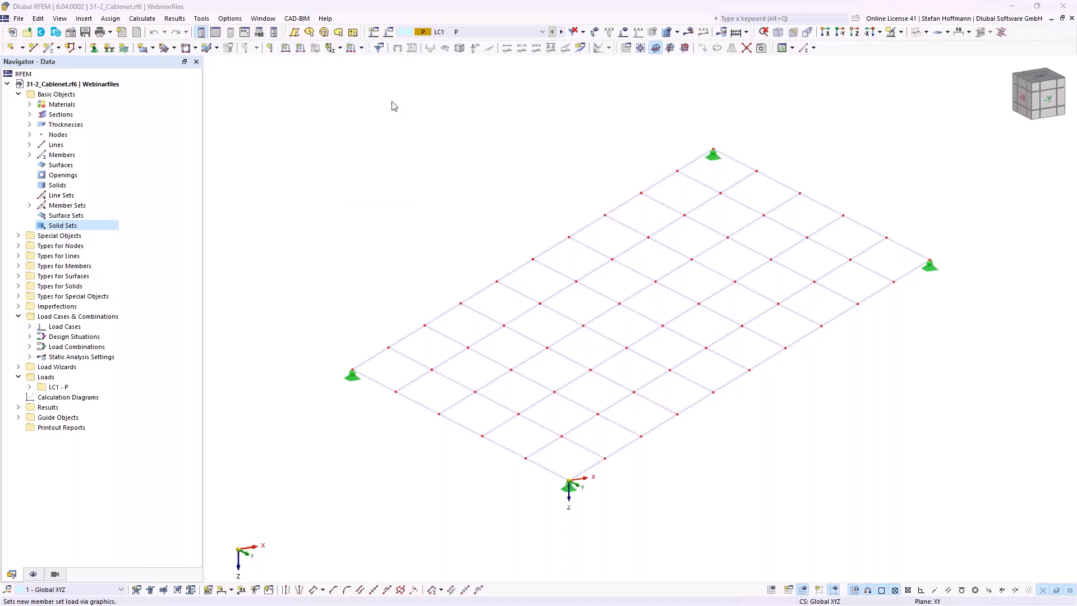
left_click(312, 202)
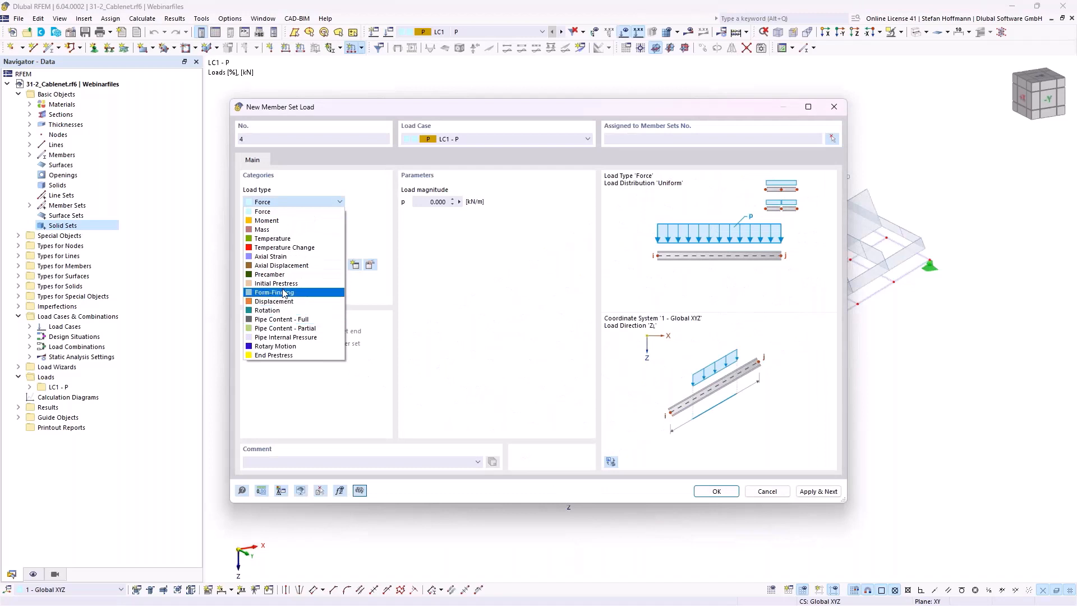
left_click(321, 294)
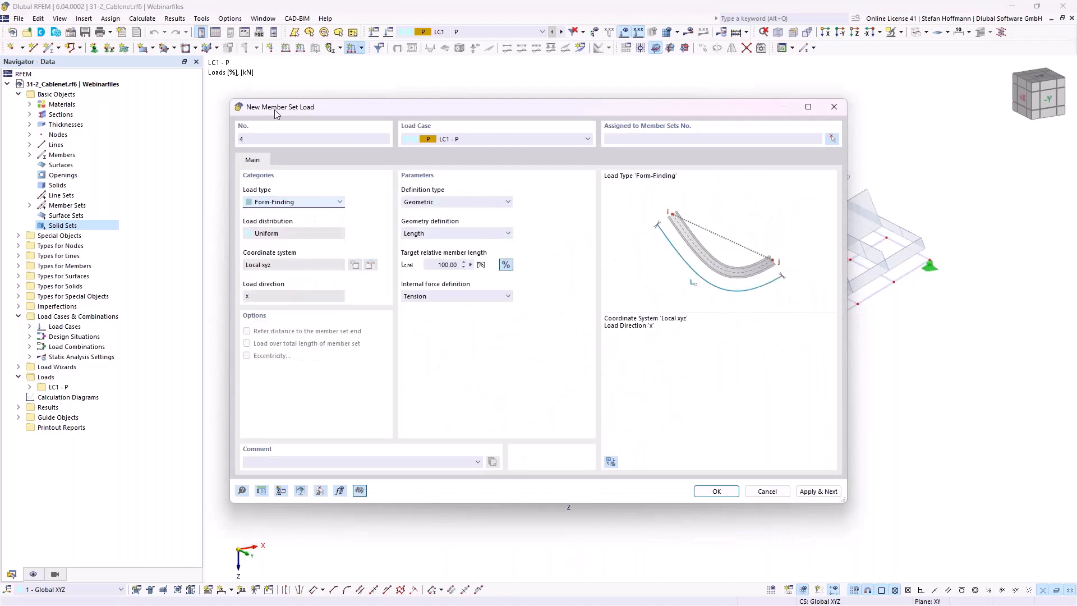
left_click(289, 203)
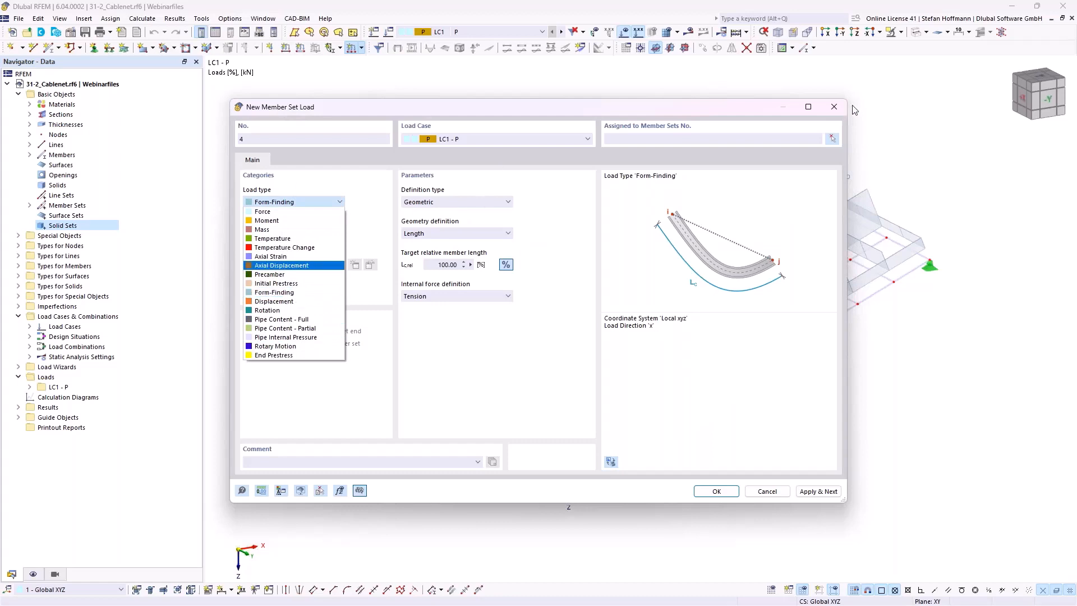
left_click(834, 107)
left_click(834, 107)
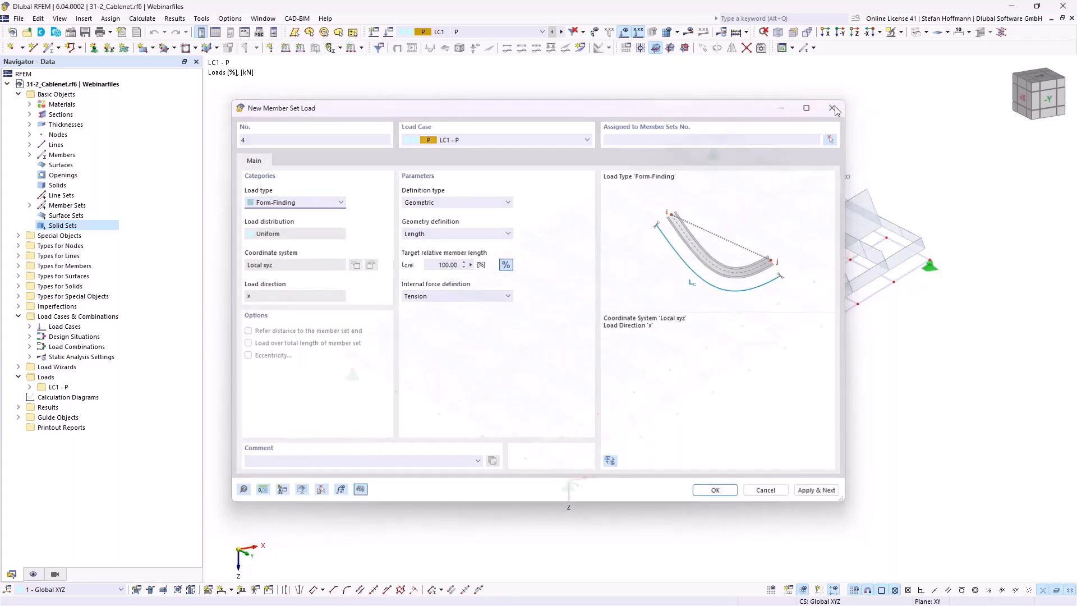
- Hide the load display and show the cable net in plan view along the Z axis
left_click(624, 33)
middle_click_drag(615, 299, 554, 325, "ctrl")
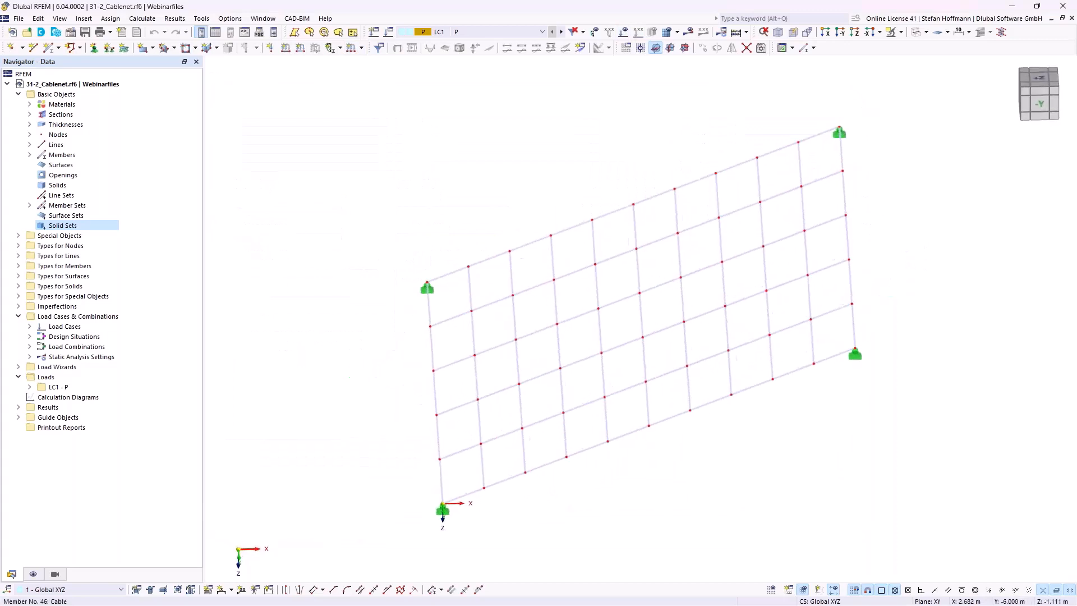
left_click(858, 36)
- Try to select the cables running in Y one after another with selection windows, and clear the selection
left_click_drag(465, 77, 494, 572)
left_click_drag(503, 85, 559, 541)
left_click_drag(547, 82, 573, 571)
left_click_drag(585, 77, 663, 74)
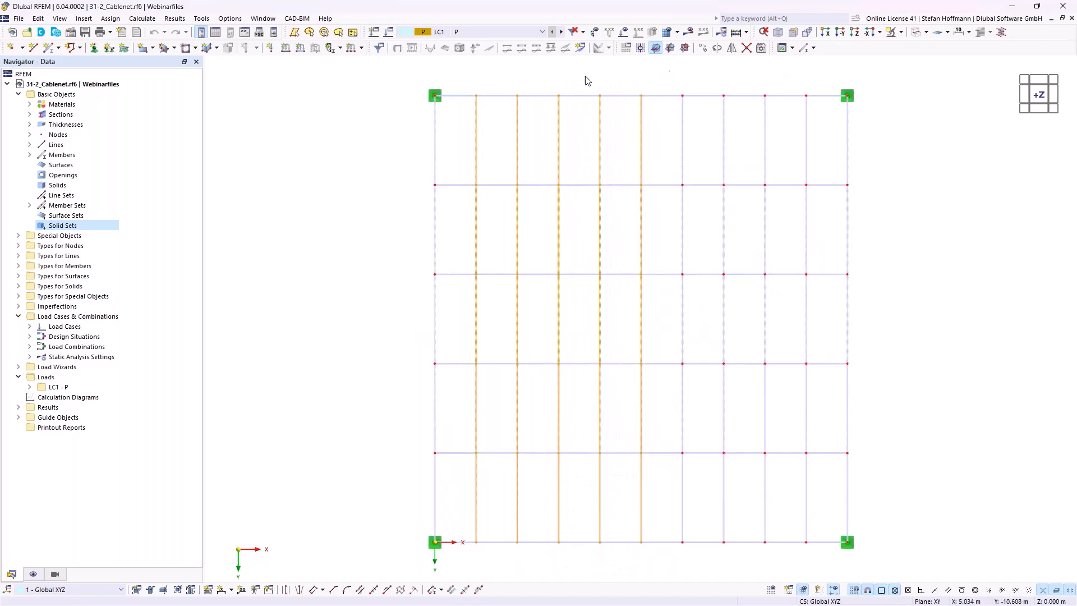
scroll(395, 263, "down", 1)
left_click(364, 292)
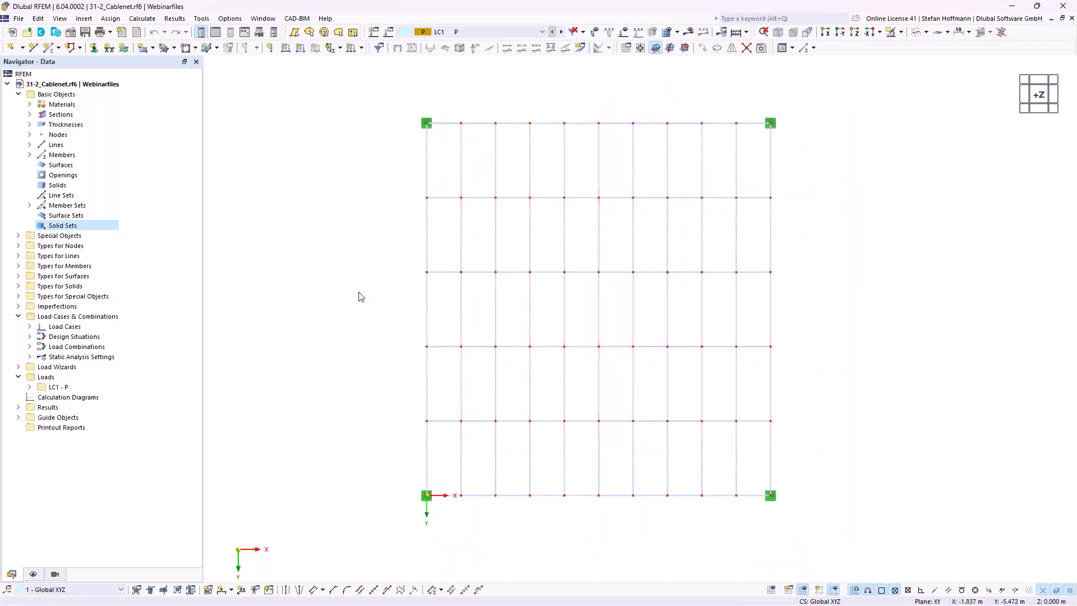
- Show the visibility settings with the model's object selections, and look at how a new object selection is defined
left_click(33, 573)
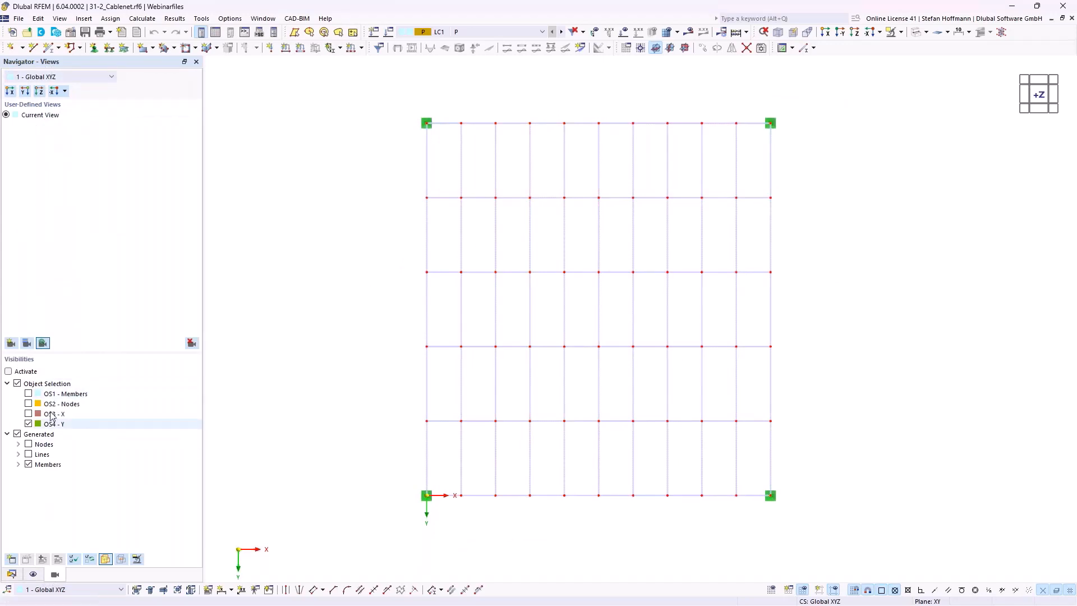
left_click(11, 560)
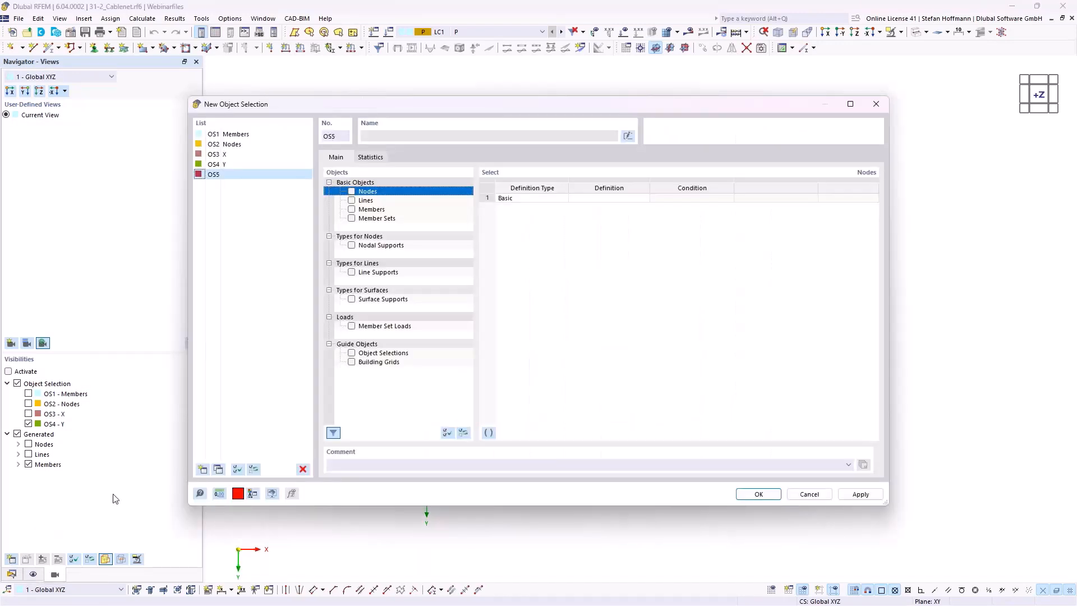
left_click(875, 104)
left_click(48, 21)
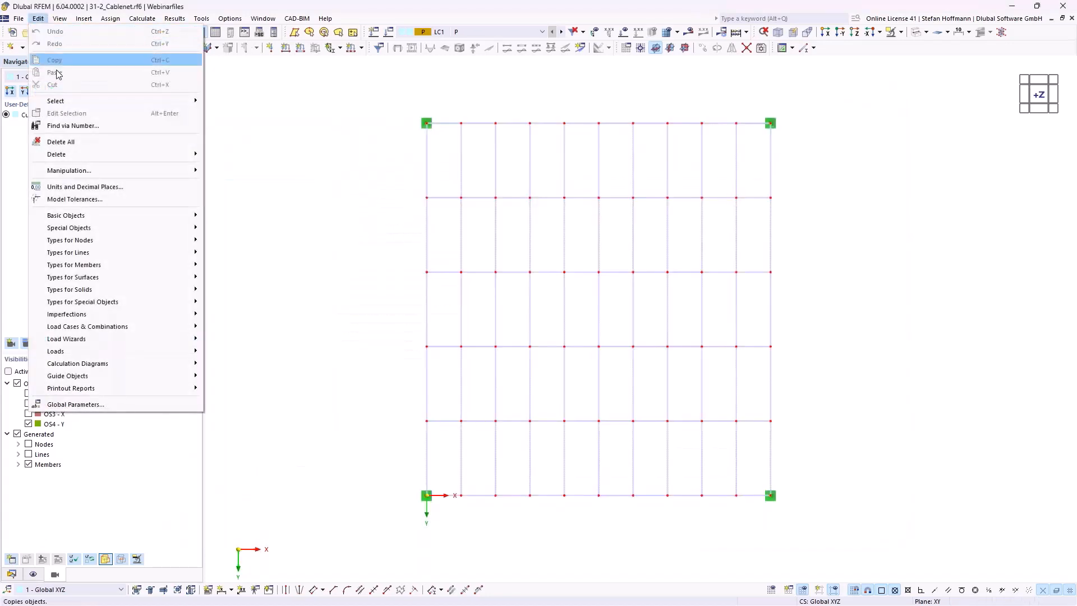
left_click(267, 295)
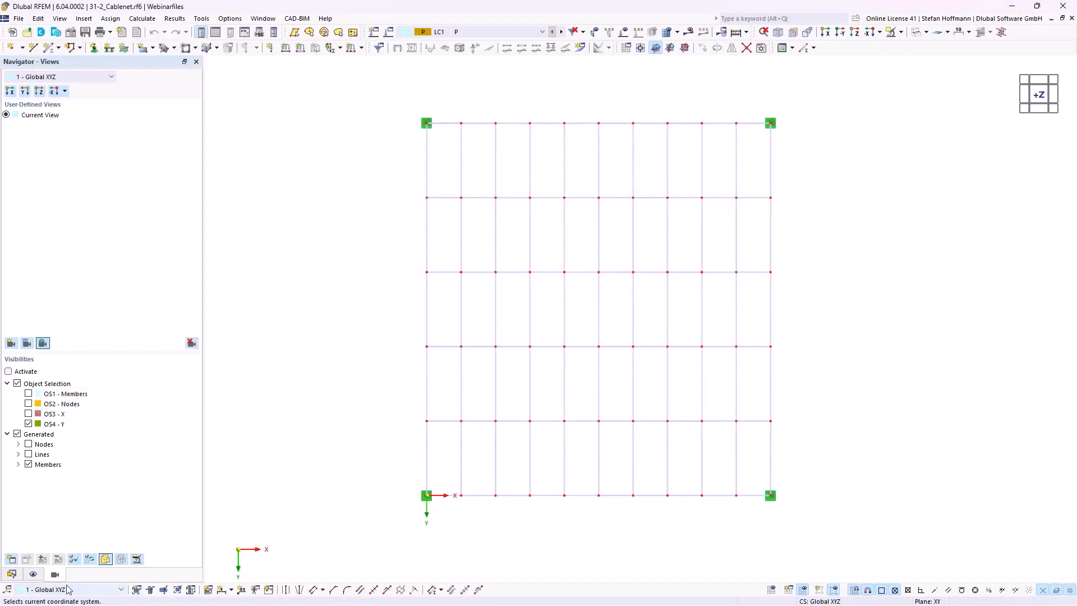
- Create a new object selection containing the members parallel to member 79, and check the selected members in its statistics
left_click(11, 559)
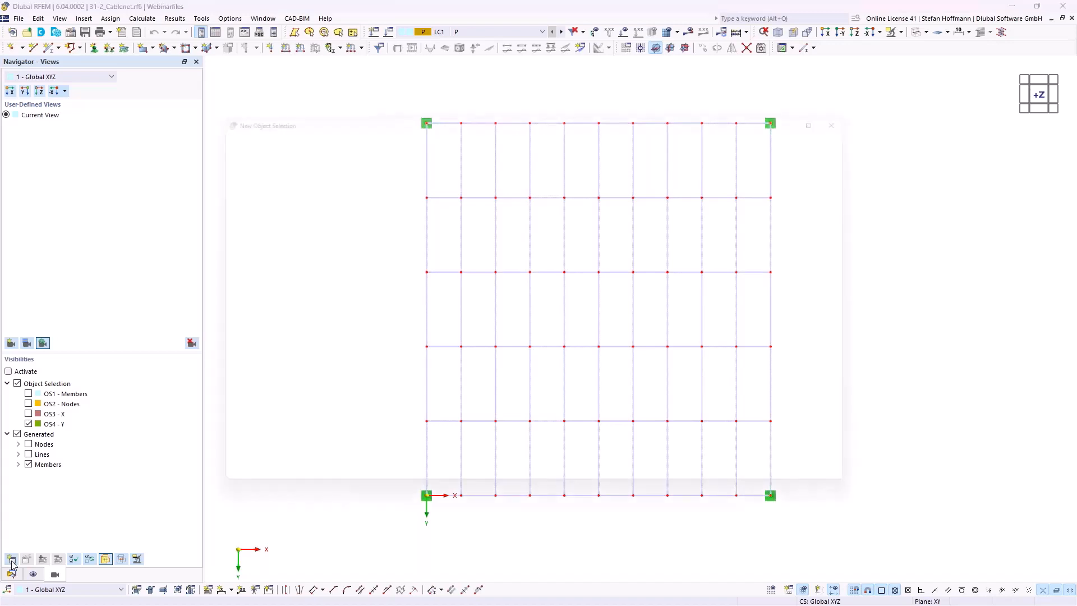
left_click(351, 209)
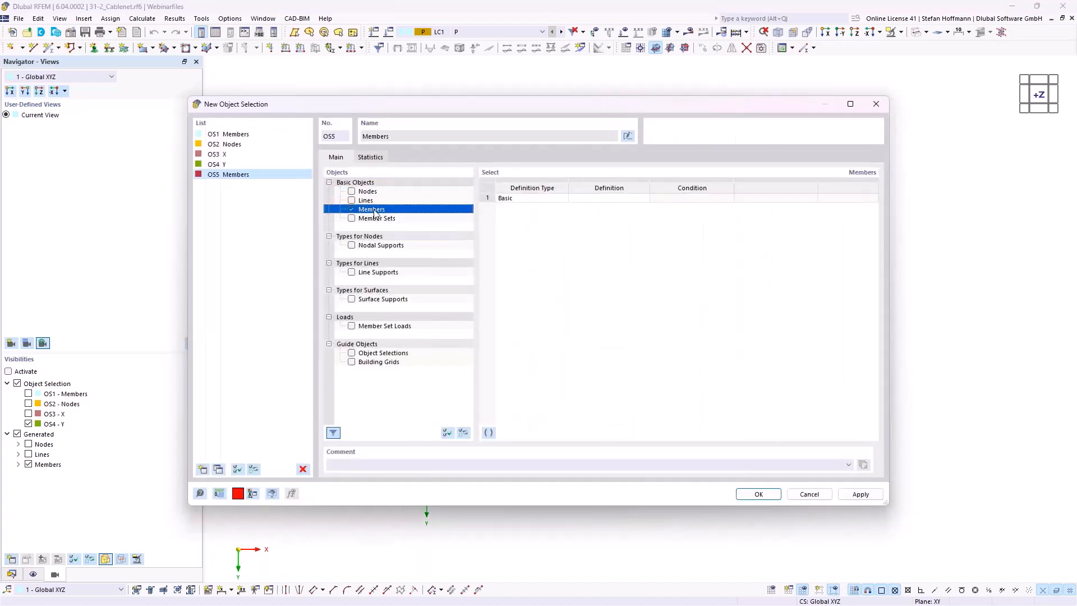
left_click(608, 198)
left_click(644, 198)
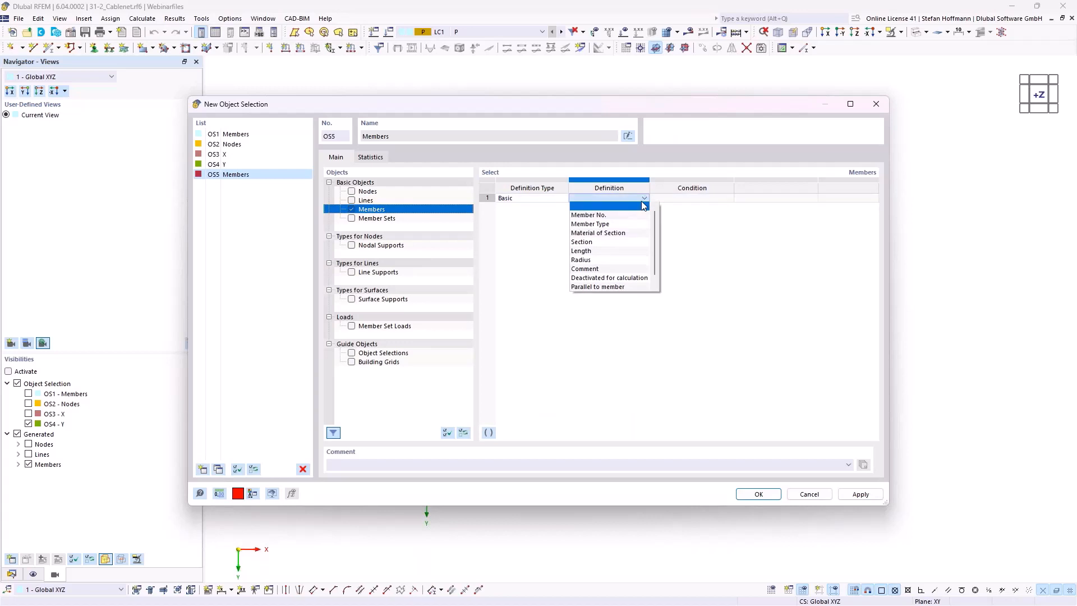
left_click(605, 287)
left_click(782, 200)
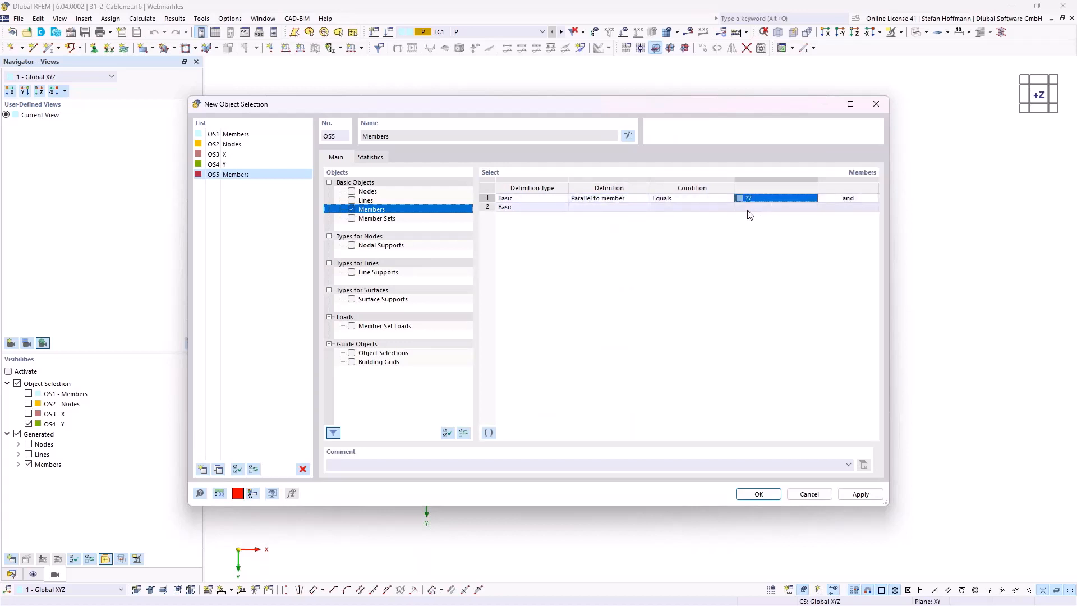
left_click(814, 198)
left_click(461, 172)
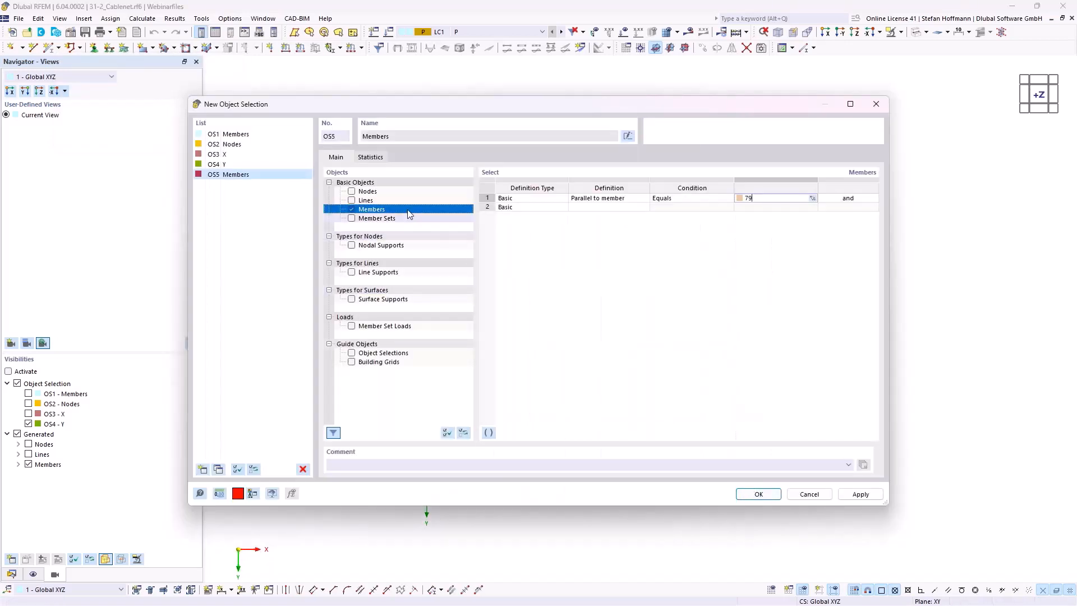
left_click(365, 155)
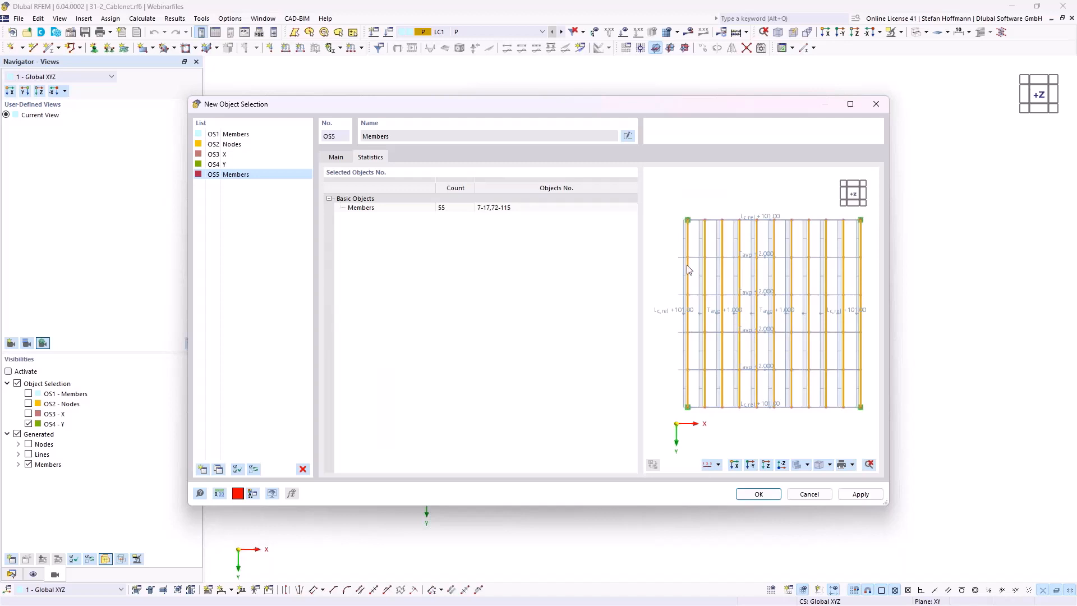
left_click(758, 494)
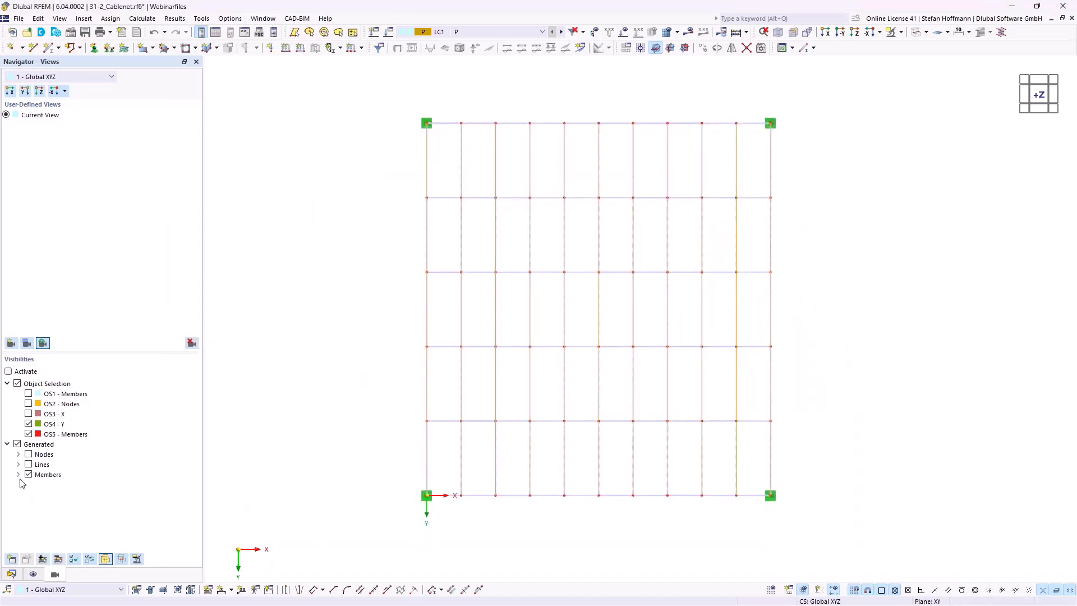
- Display only OS5 - Members by excluding OS4 - Y and the generated visibilities, activating visibility mode and hiding the background objects
left_click(28, 423)
left_click(17, 444)
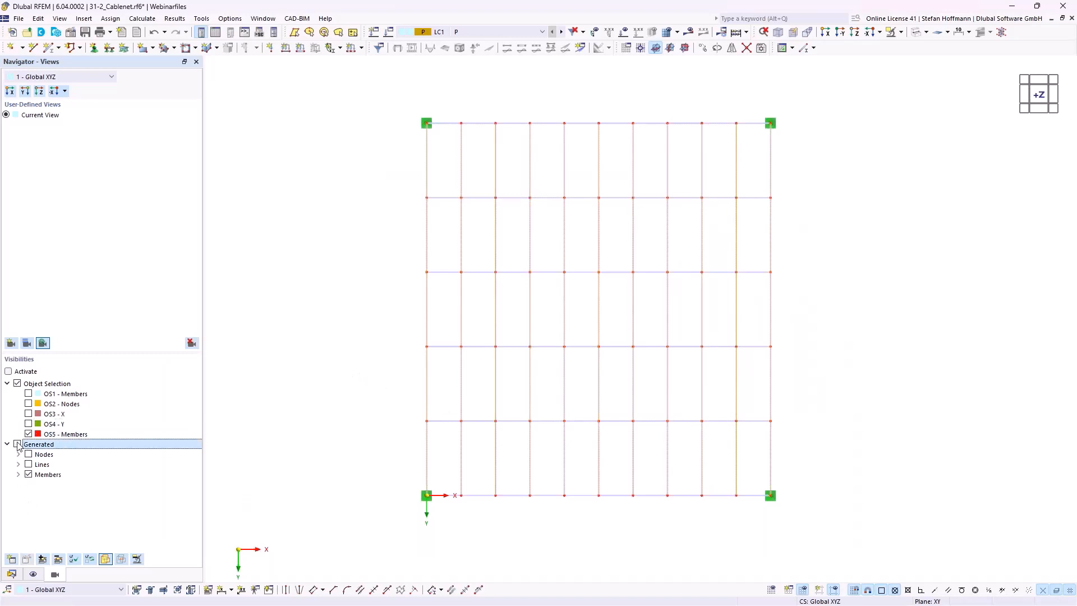
left_click(8, 371)
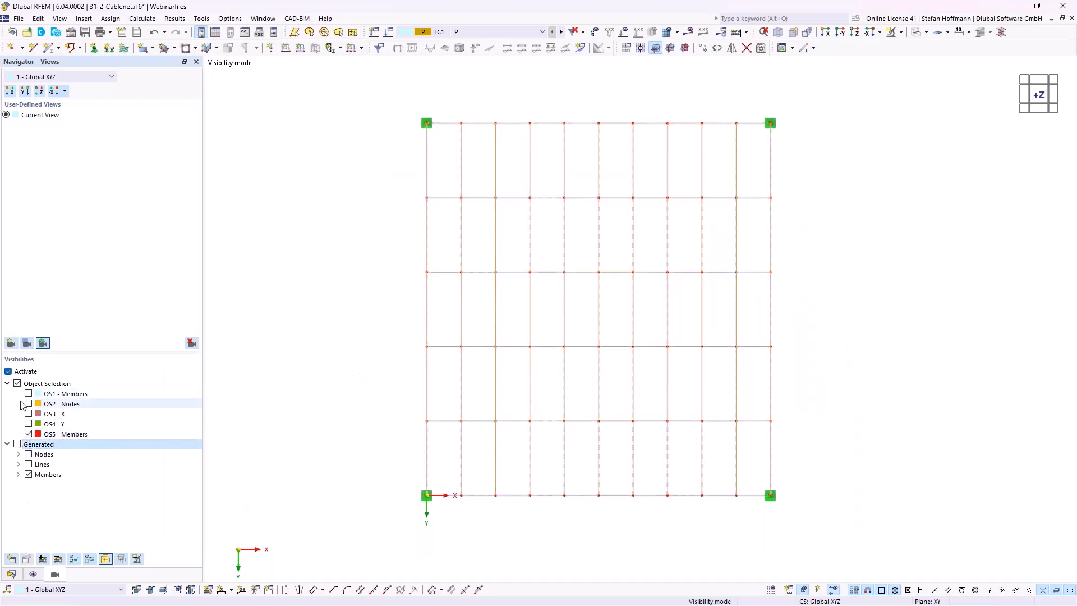
right_click(810, 132)
left_click(844, 328)
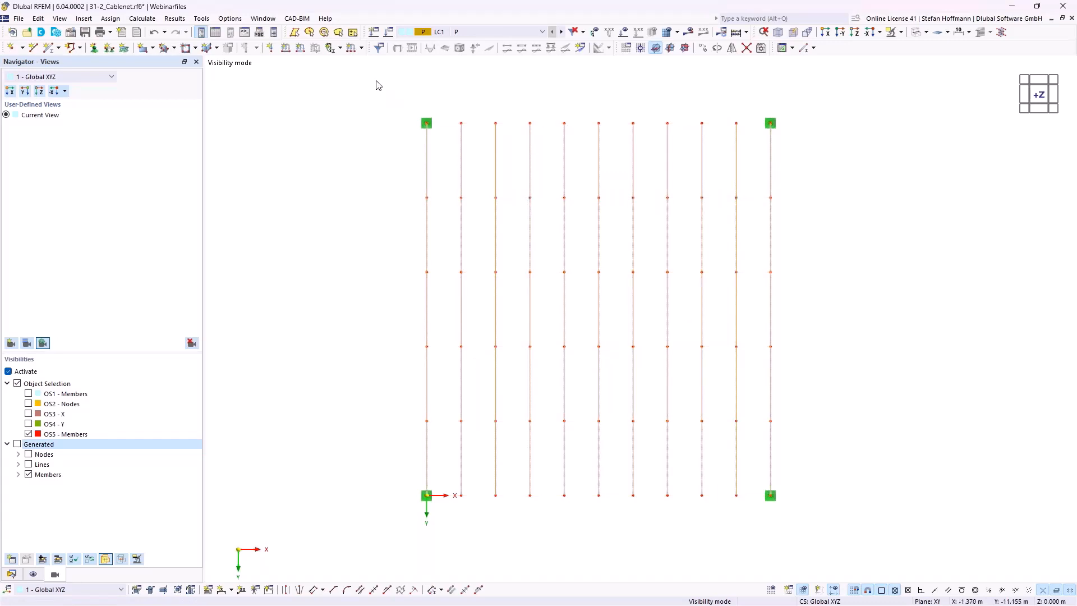
- Select all visible cables and review the continuous member sets that can be created from them, without creating any
left_click_drag(376, 84, 812, 522)
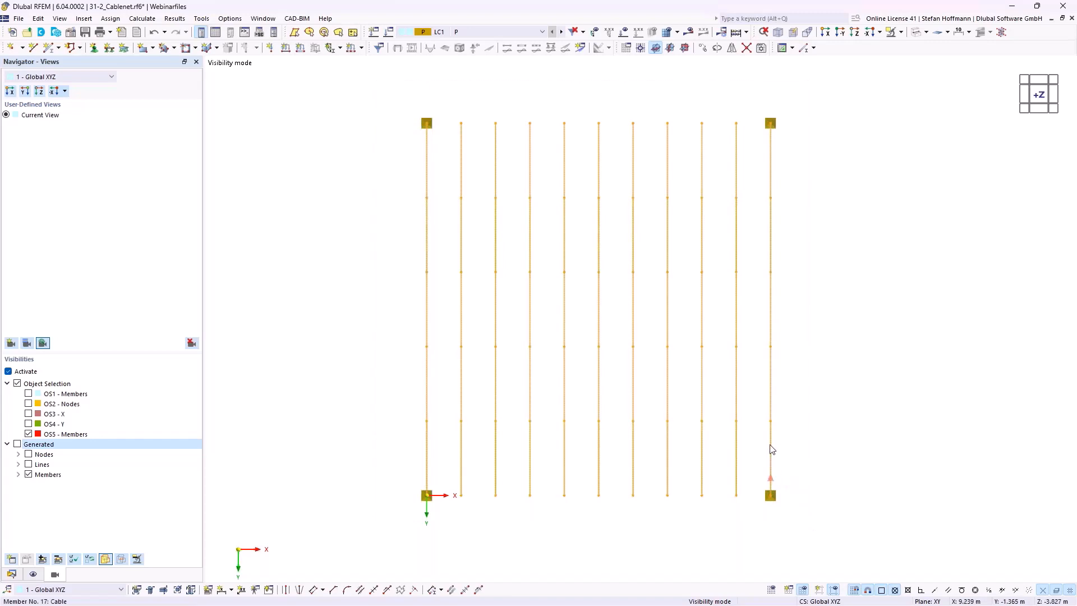
right_click(770, 447)
mouse_move(821, 132)
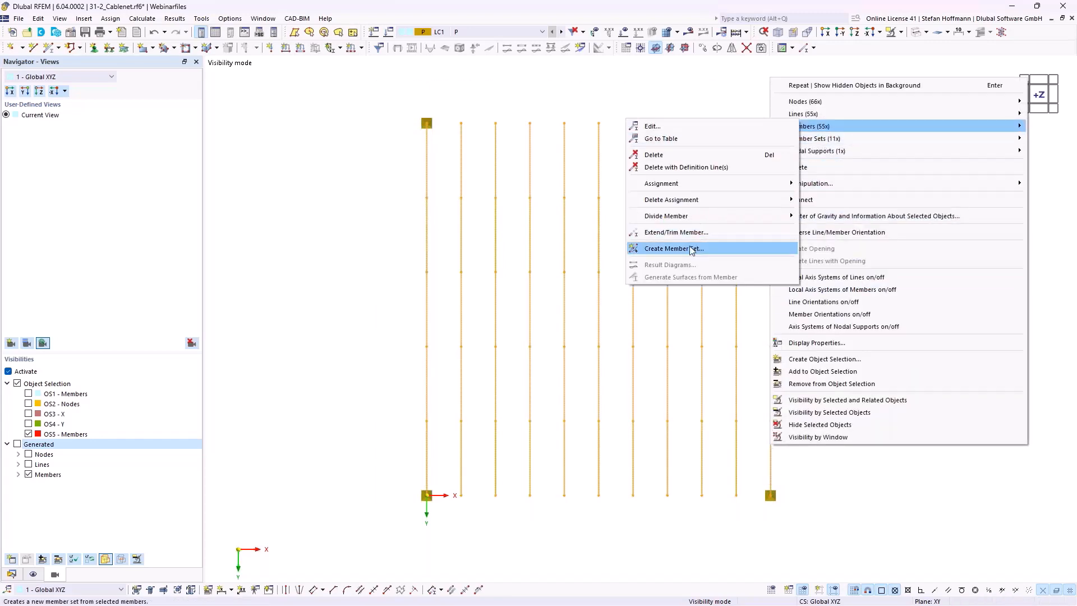
left_click(692, 249)
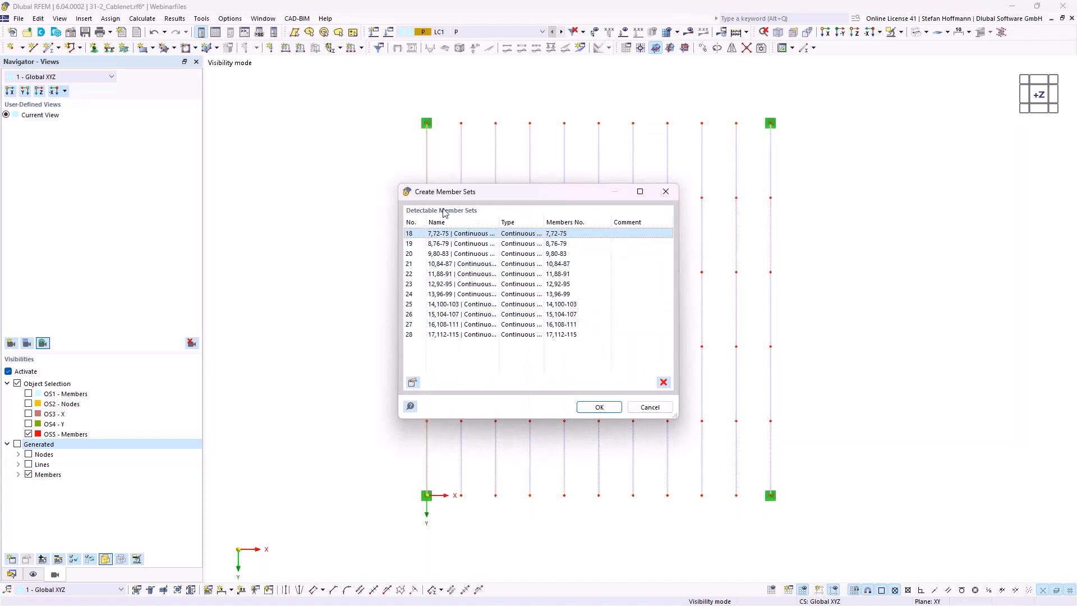
left_click_drag(461, 198, 174, 162)
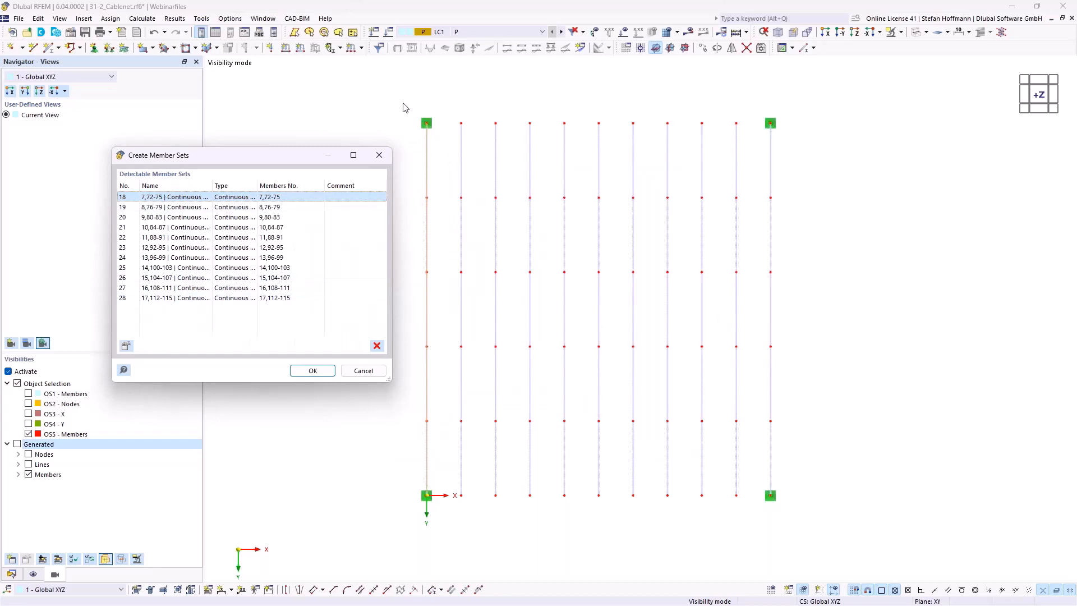
left_click(365, 372)
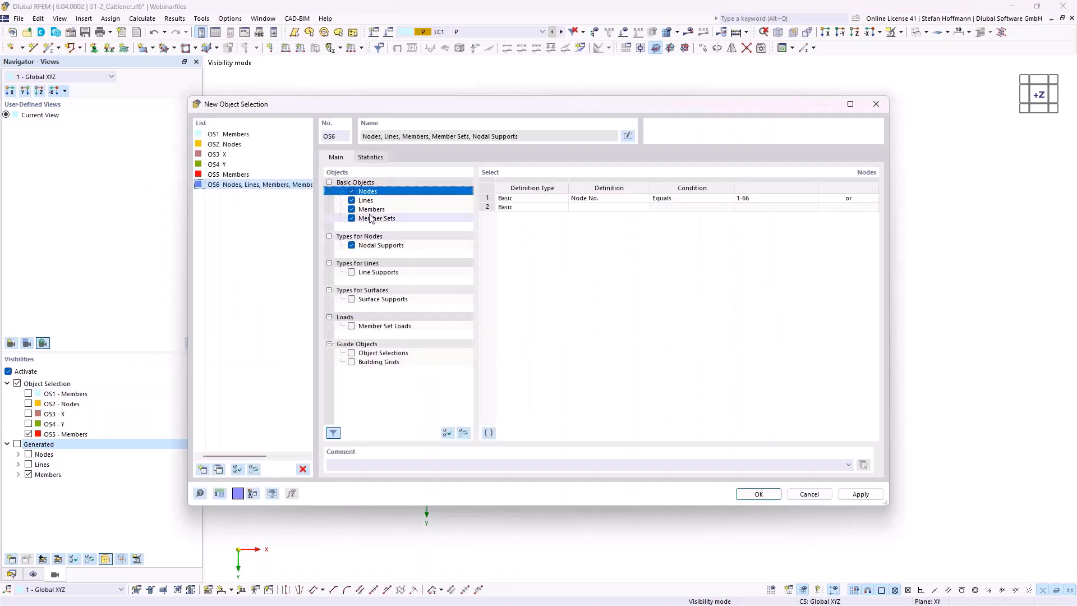
- Delete the prefilled object selection of nodes, lines, members, member sets and nodal supports, and start an empty one
left_click(303, 469)
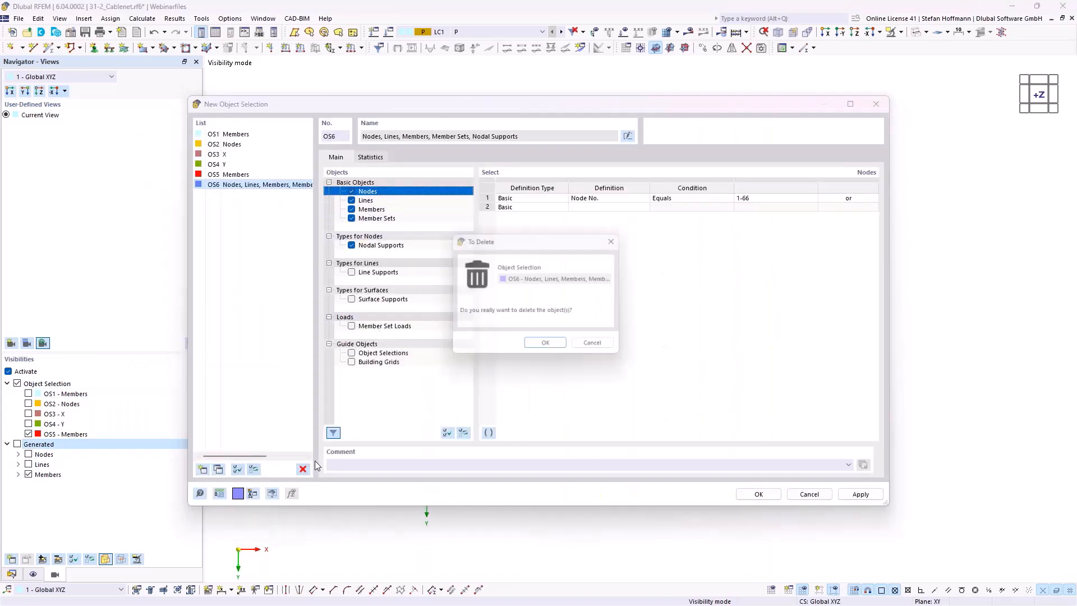
left_click(549, 348)
left_click(202, 469)
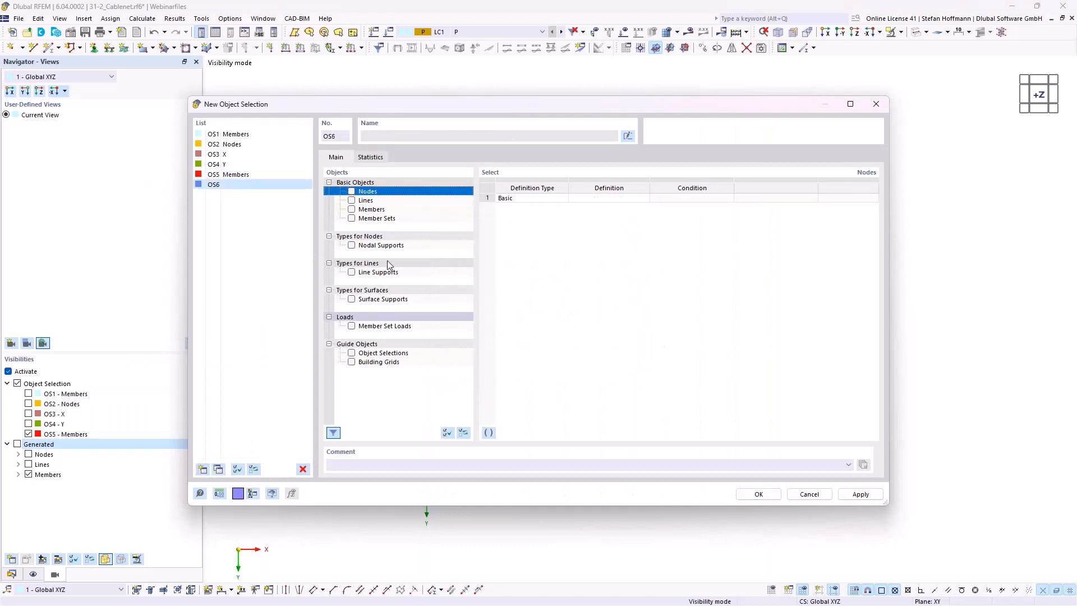
- Define an object selection of members parallel to member 6, making the whole net visible to pick it, and check its statistics
left_click(351, 209)
left_click(639, 198)
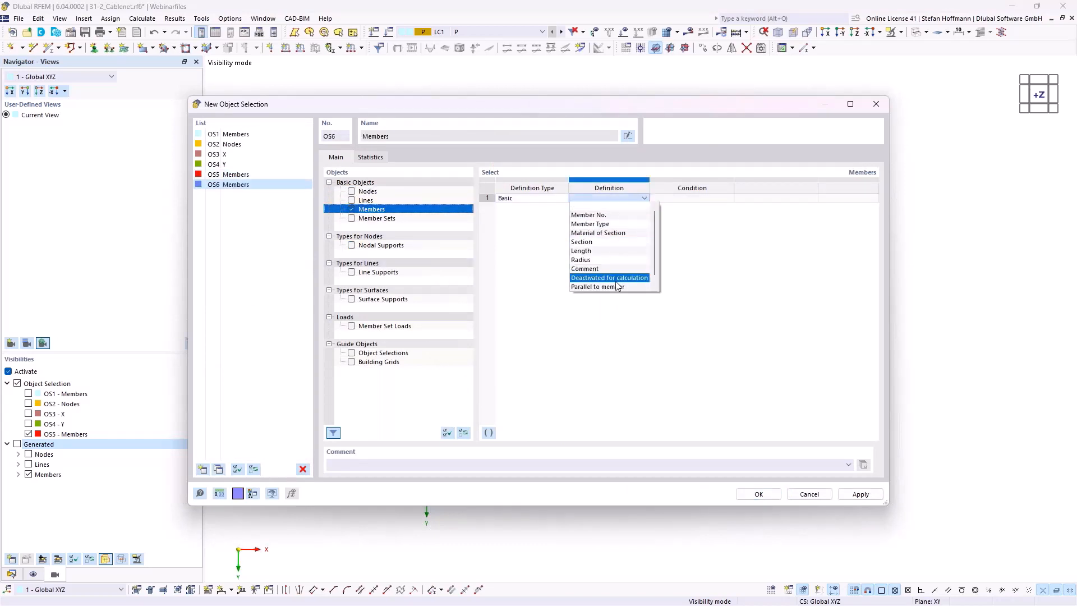
left_click(597, 287)
left_click(809, 201)
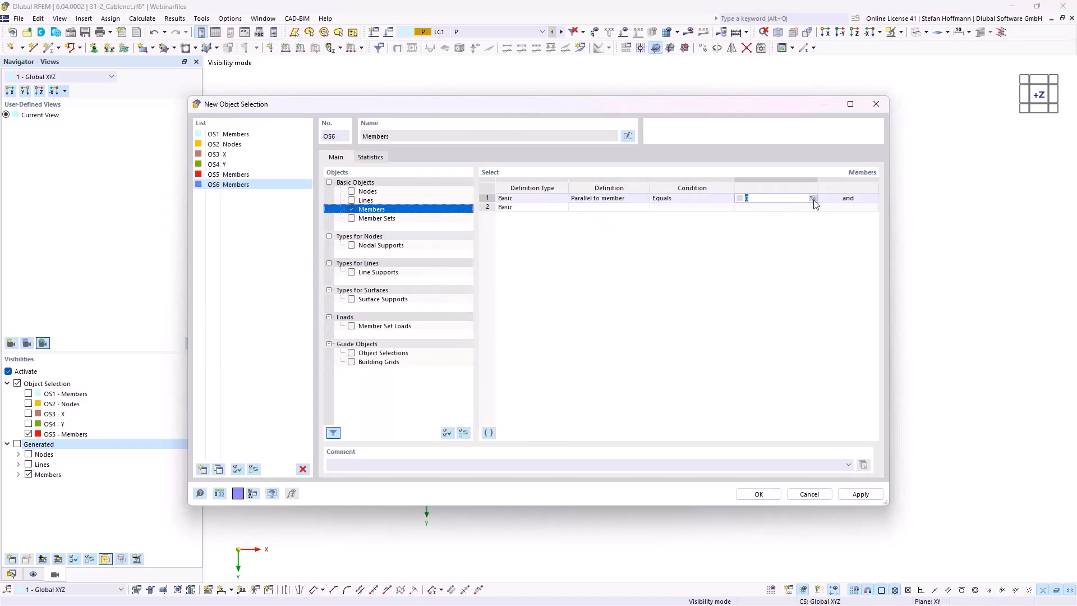
left_click(813, 201)
left_click(900, 32)
left_click(911, 100)
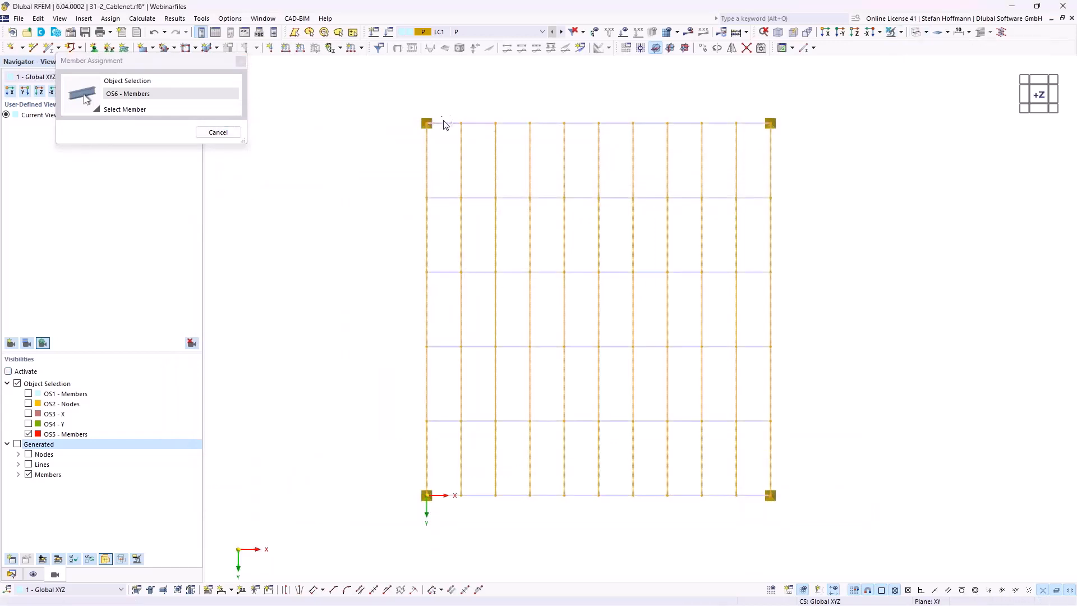
left_click(444, 123)
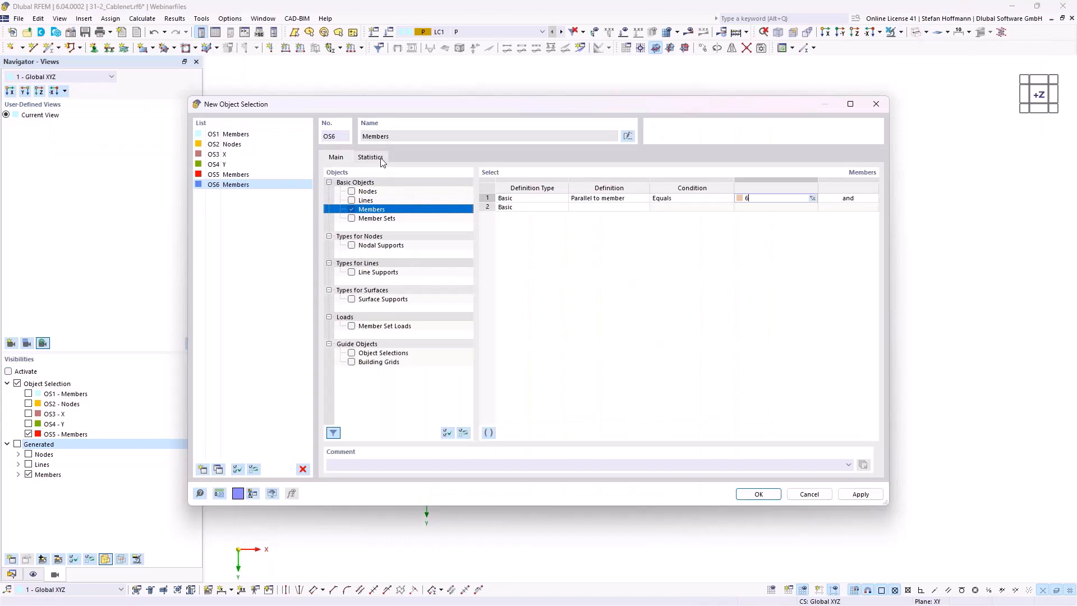
left_click(371, 158)
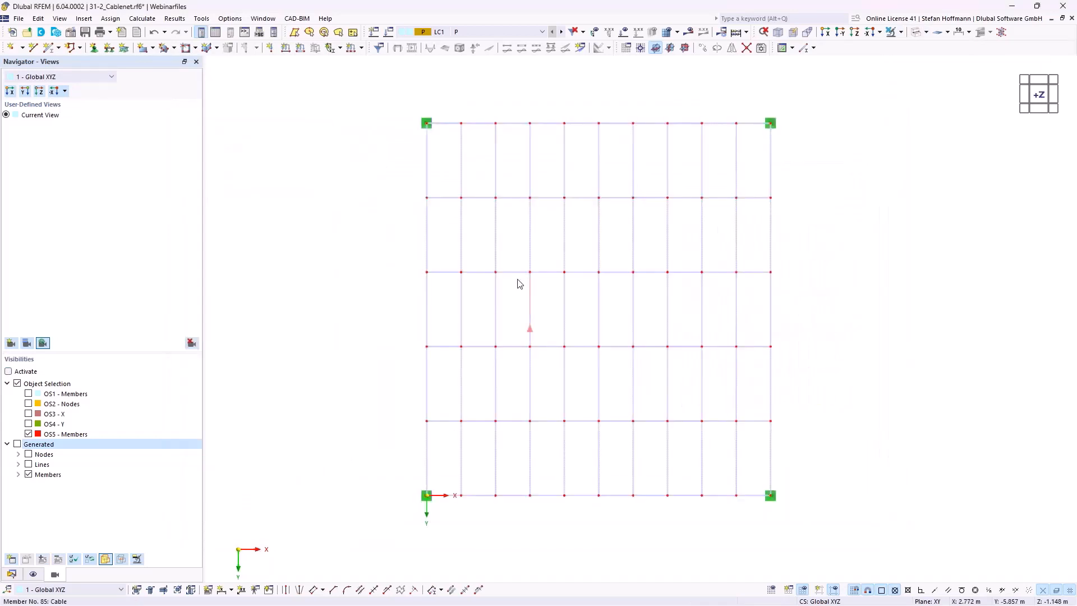
- Display the loads of LC1 on the cable net and check the form-finding load parameters of an edge member set
middle_click_drag(519, 286, 562, 127, "ctrl")
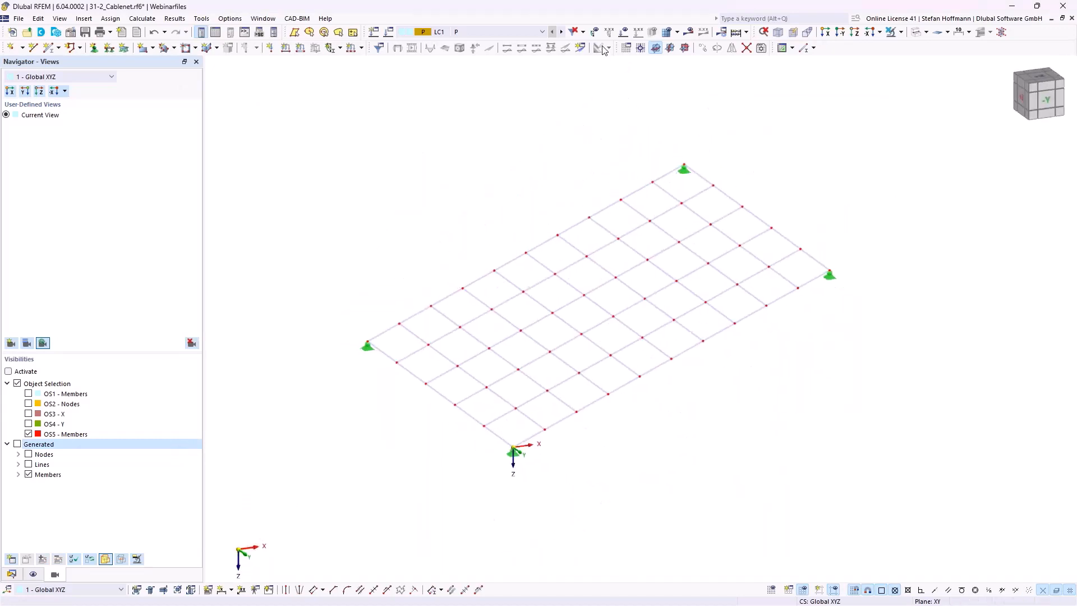
left_click(625, 32)
middle_click_drag(473, 355, 506, 446, "ctrl")
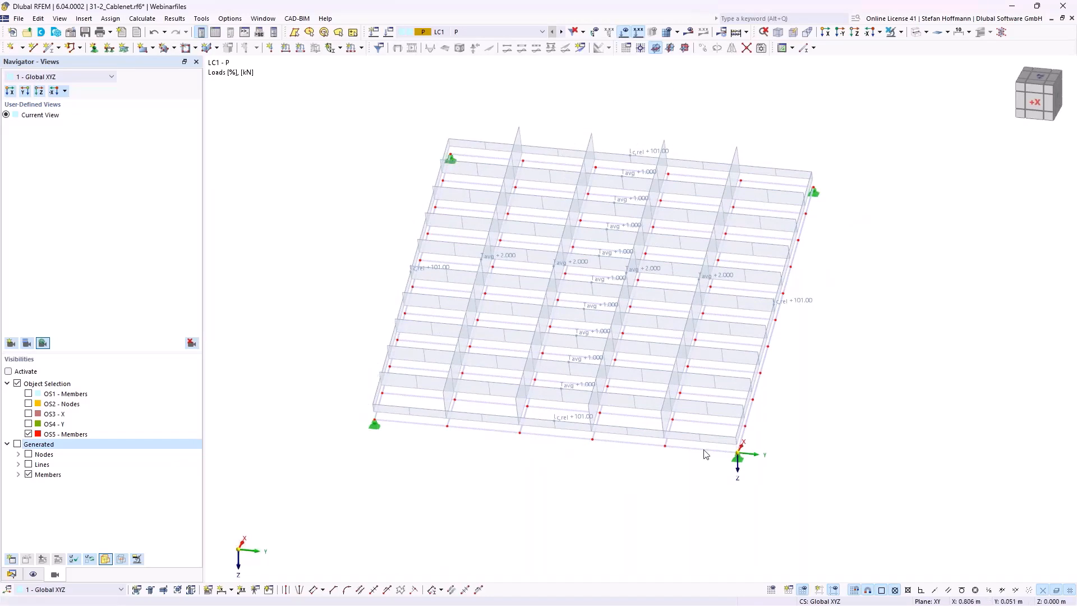
double_click(438, 273)
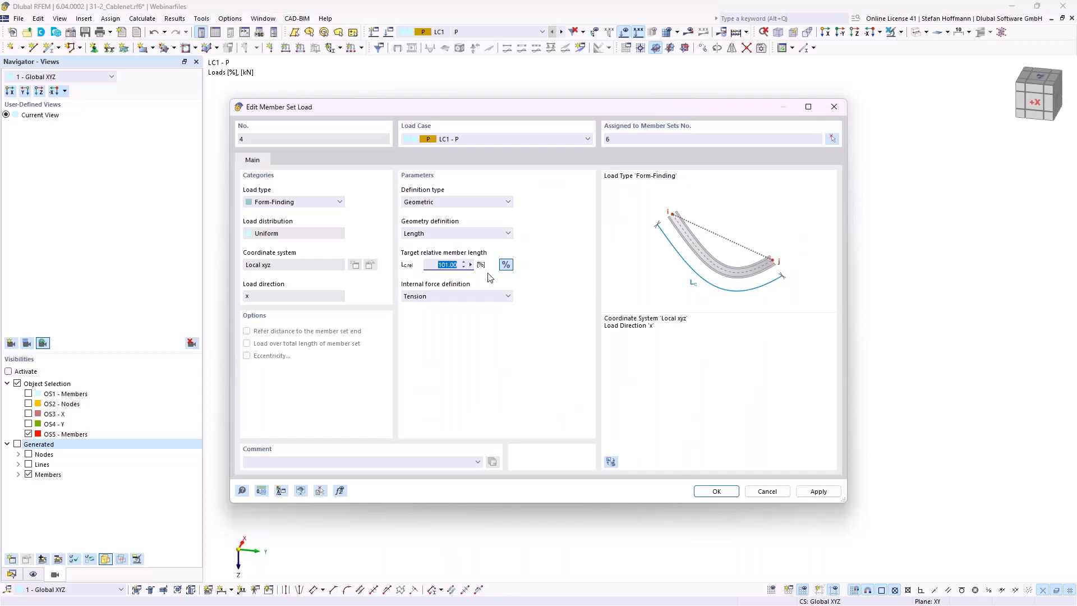
key("Return")
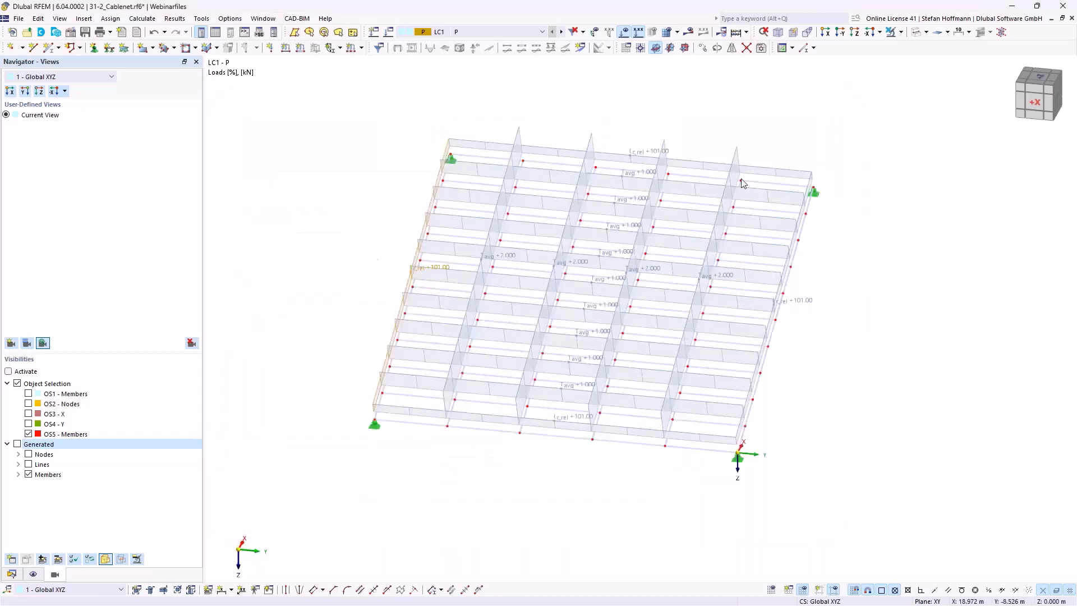
middle_click_drag(578, 495, 583, 443, "ctrl")
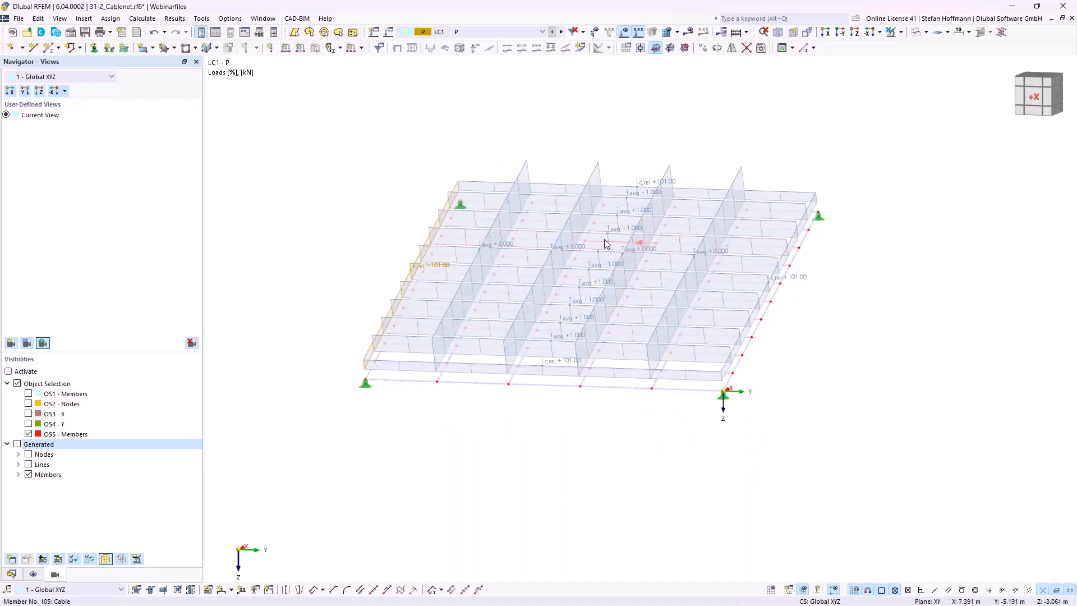
- Copy load case LC1 with its form-finding loads as LC2 and show the data tables
left_click(390, 33)
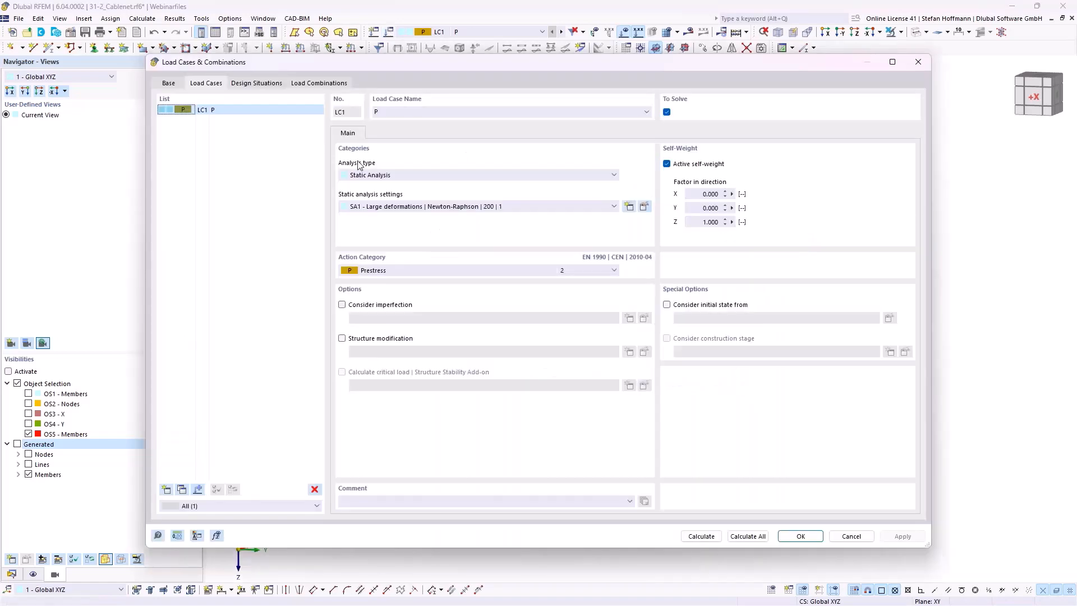
left_click(182, 489)
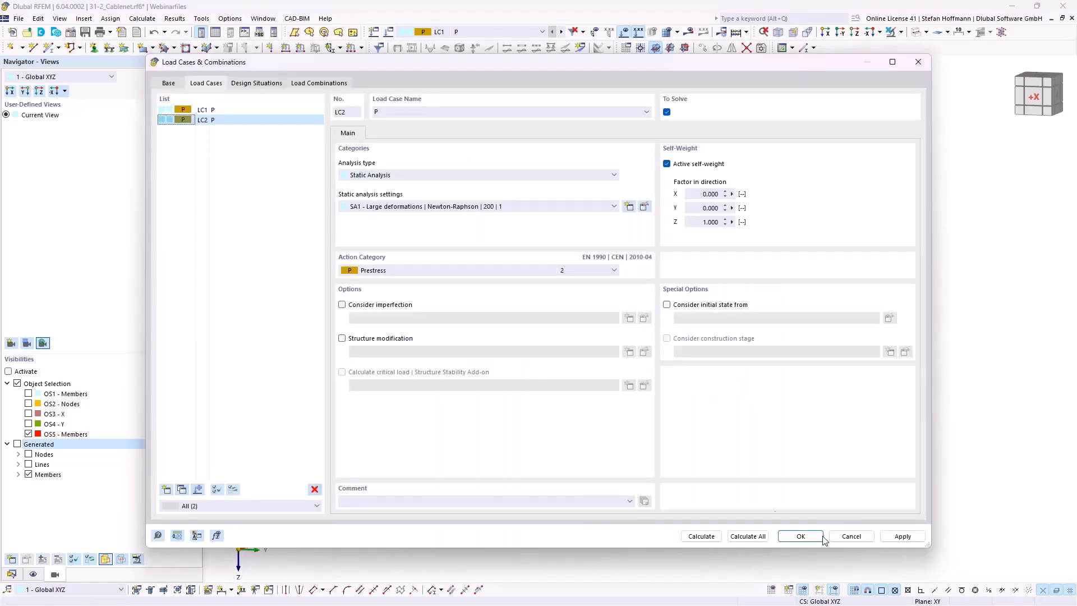
key("Return")
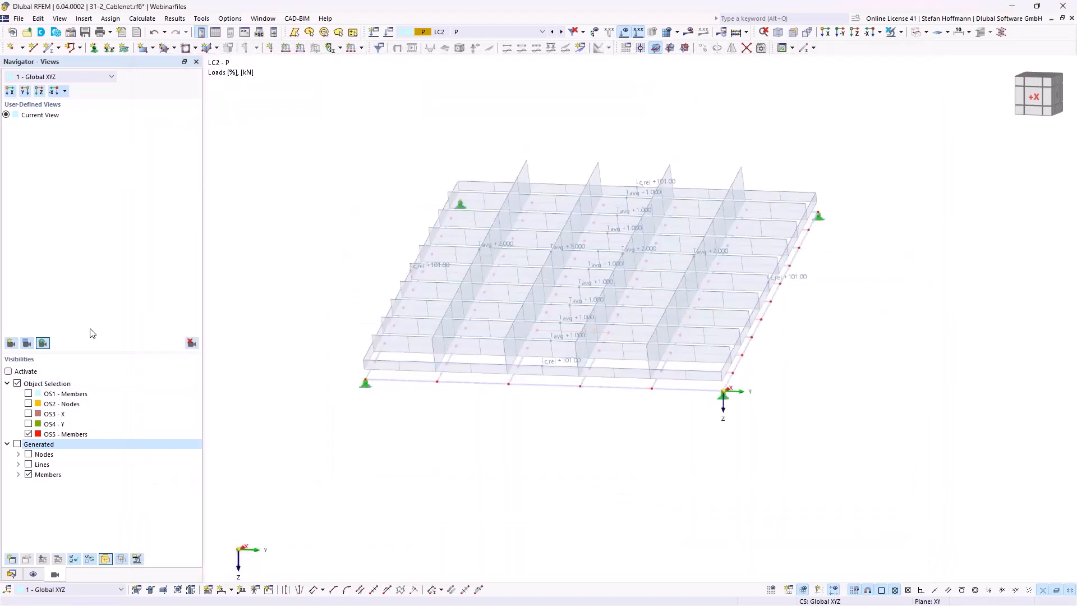
left_click(216, 32)
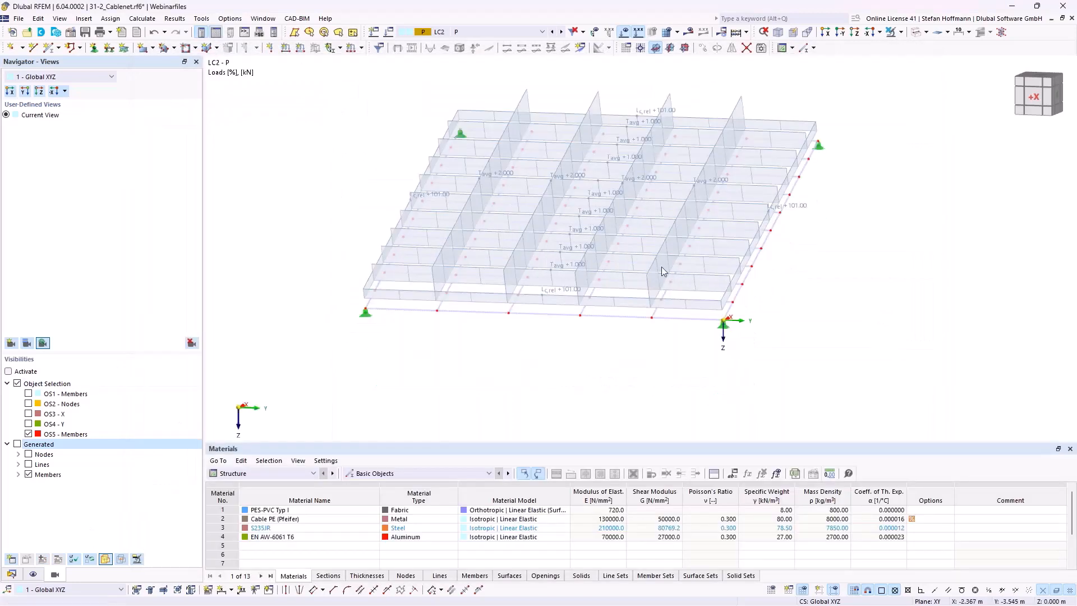
- Set the average force of the form-finding load on member sets 2-5 in LC2 to 5 kN
middle_click_drag(583, 242, 612, 167, "ctrl")
left_click_drag(751, 156, 432, 178)
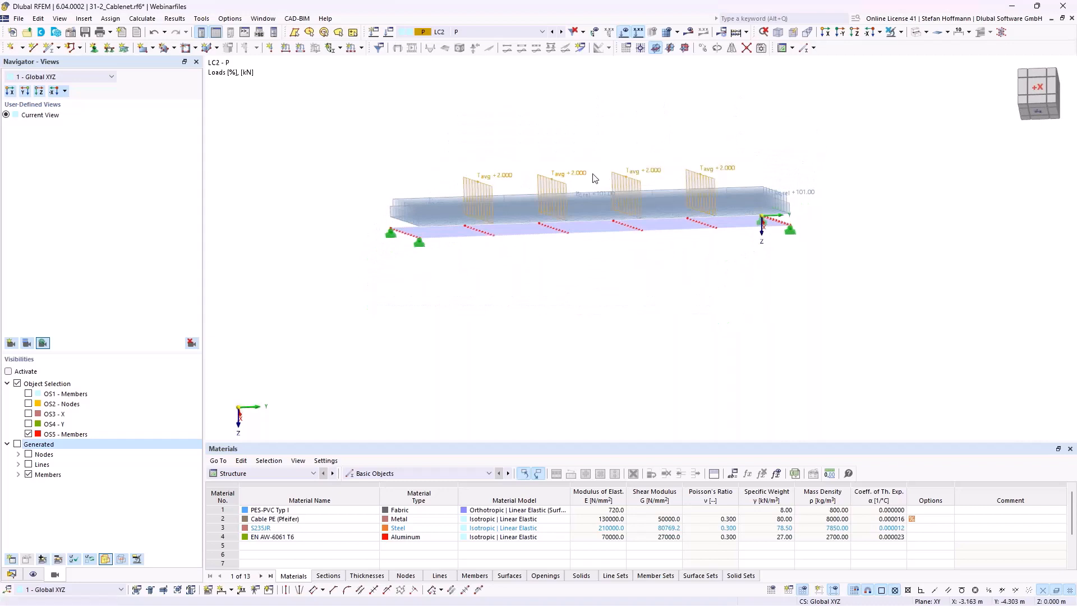
double_click(569, 176)
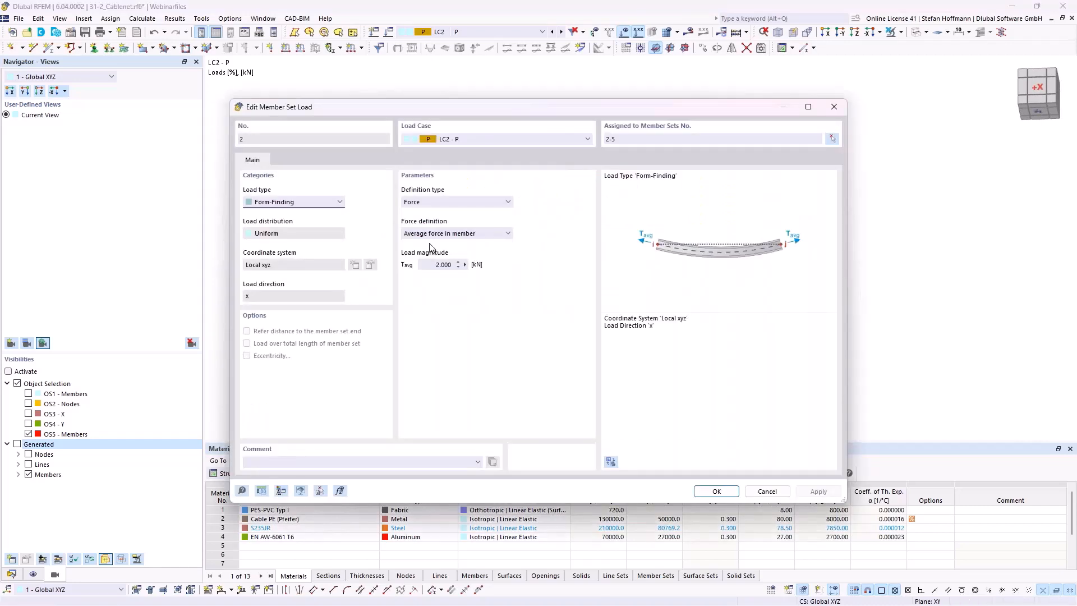
type("5")
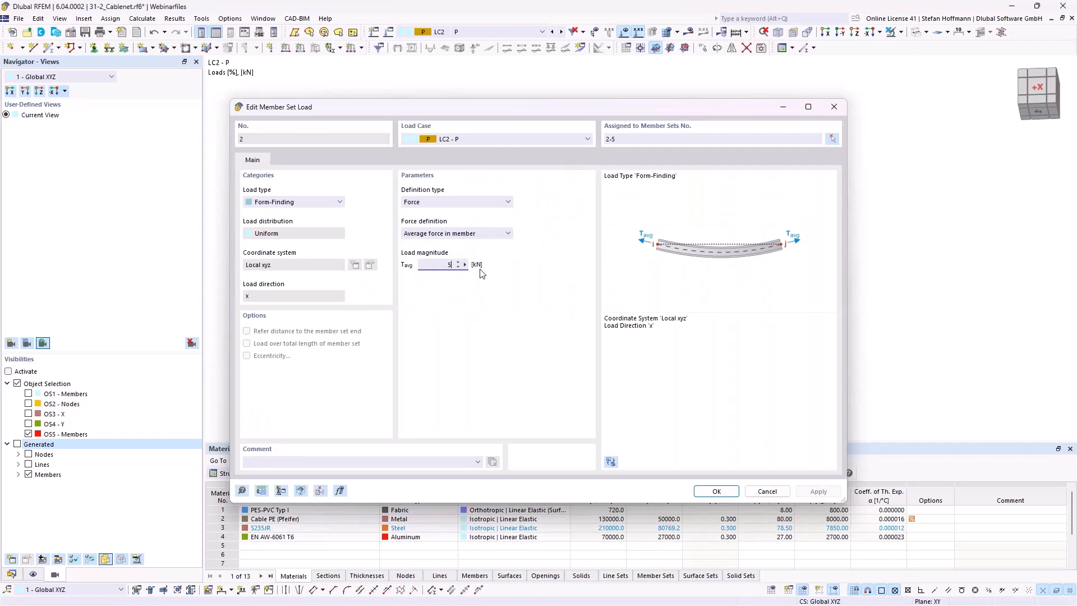
key("Return")
middle_click_drag(586, 101, 569, 167, "ctrl")
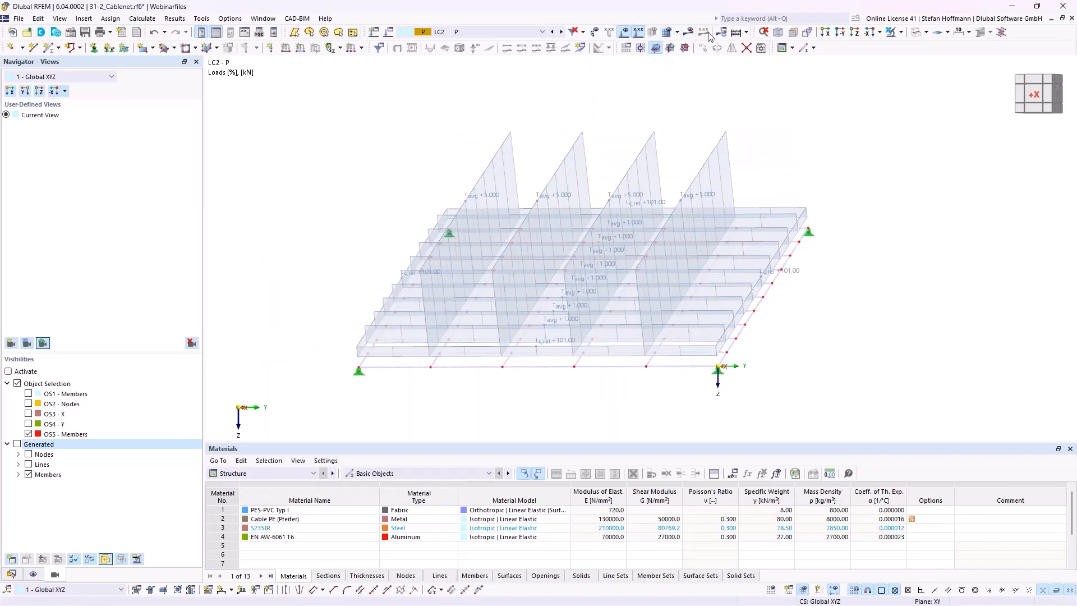
- Delete load combinations CO1 and CO2 and calculate the load cases
left_click(737, 32)
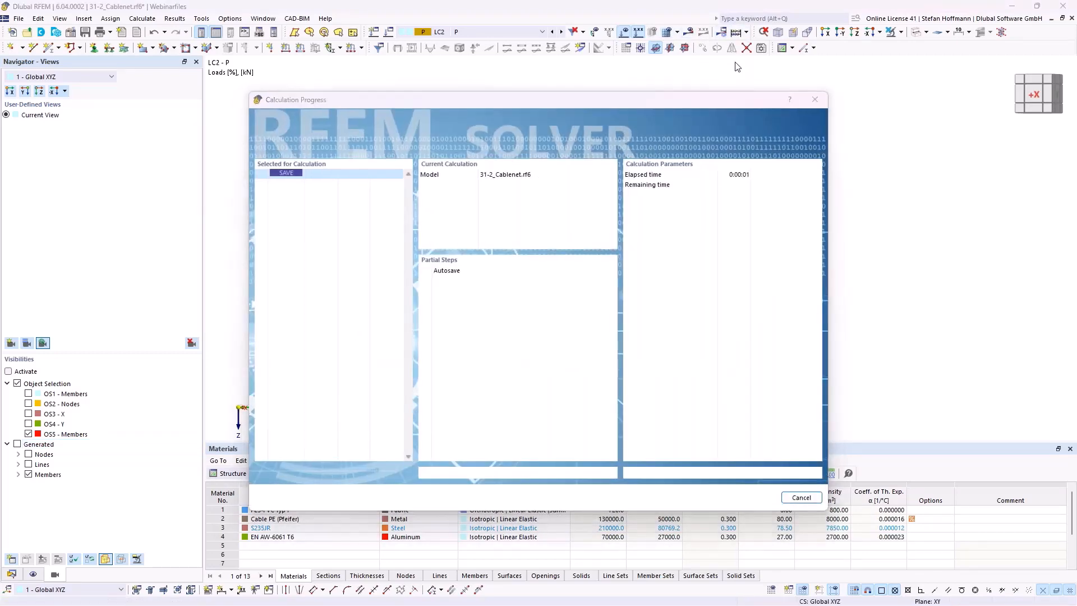
left_click(635, 367)
left_click(389, 33)
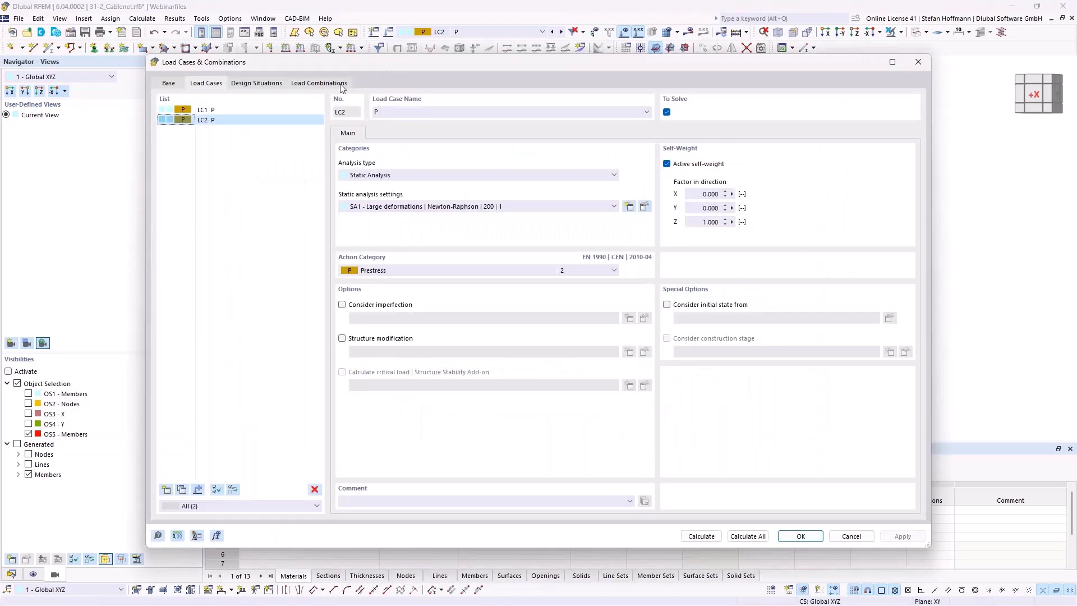
left_click(318, 82)
left_click(204, 119, "shift")
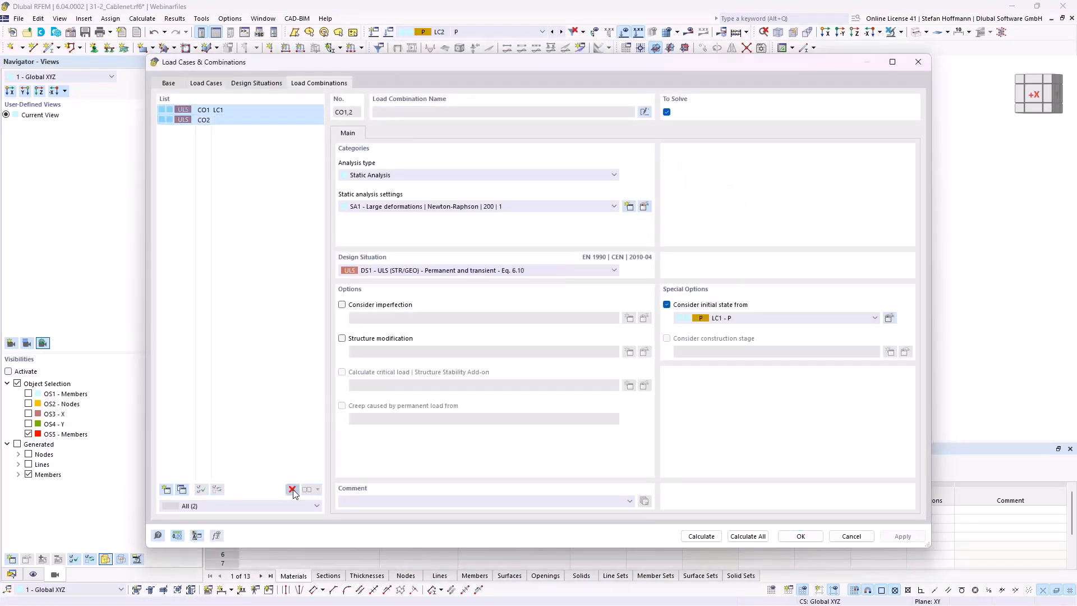
left_click(292, 489)
left_click(548, 347)
left_click(801, 536)
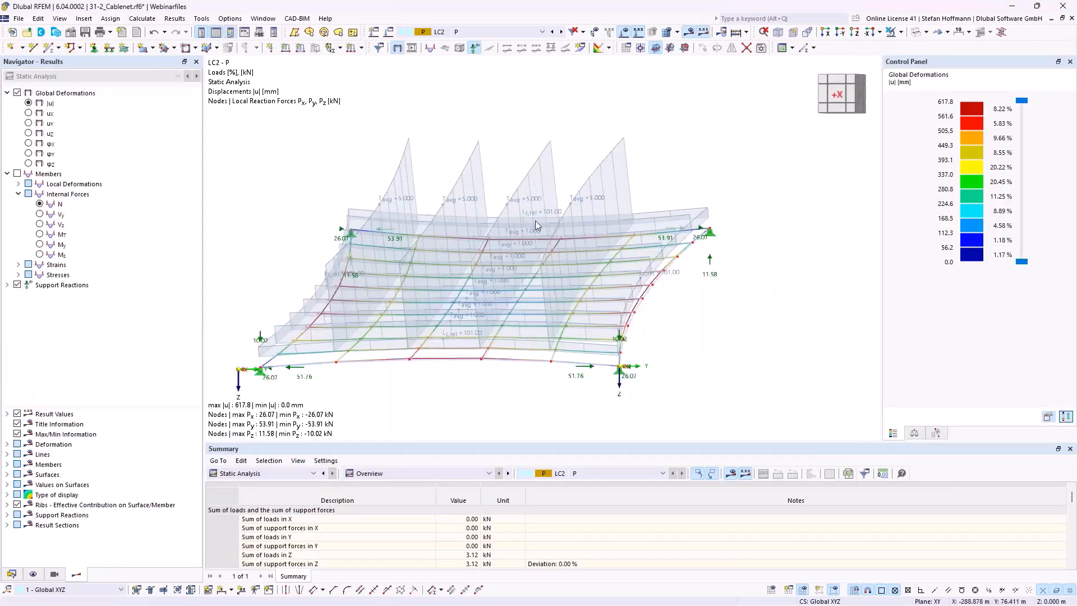
- Hide the loads and display the member axial forces N of LC2 on the form-found net
left_click(625, 32)
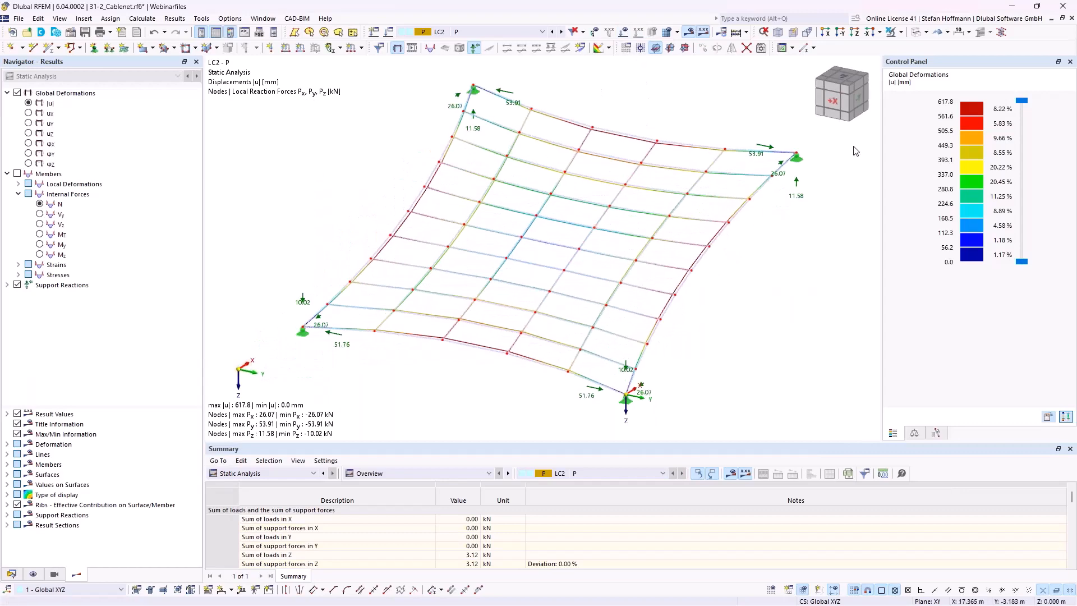
left_click(41, 204)
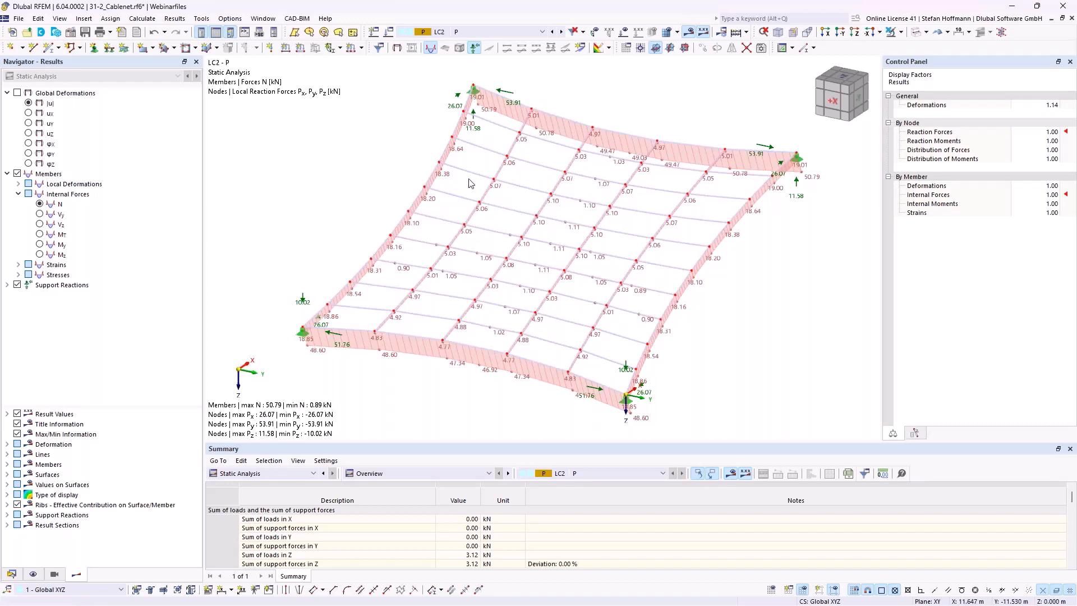
middle_click_drag(619, 245, 500, 194, "ctrl")
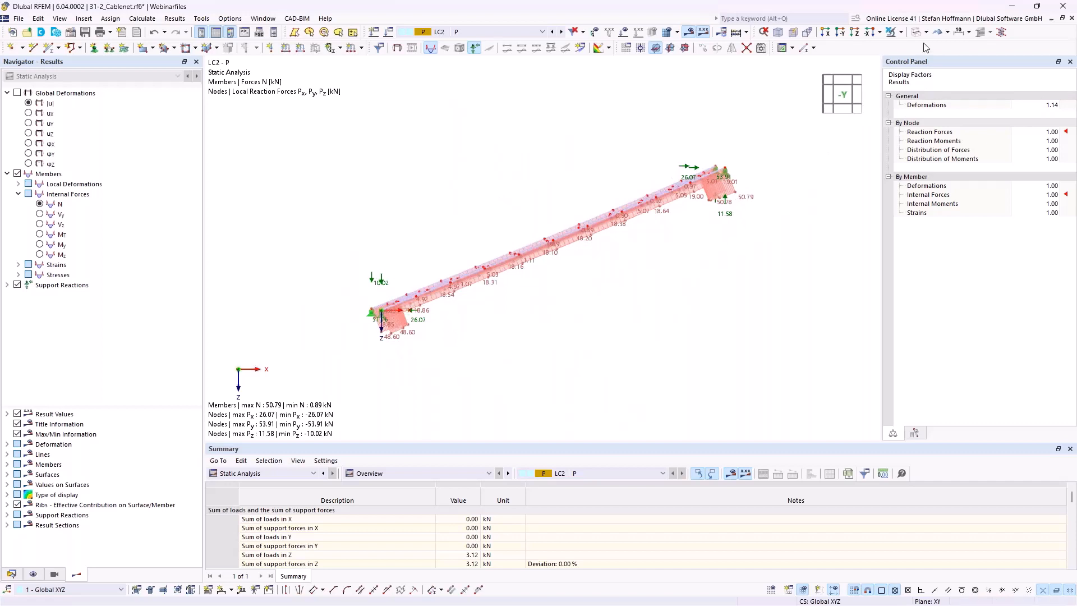
- Show the global deformations |u| of LC2 and set the deformation display factor to 1
left_click(28, 103)
left_click(907, 435)
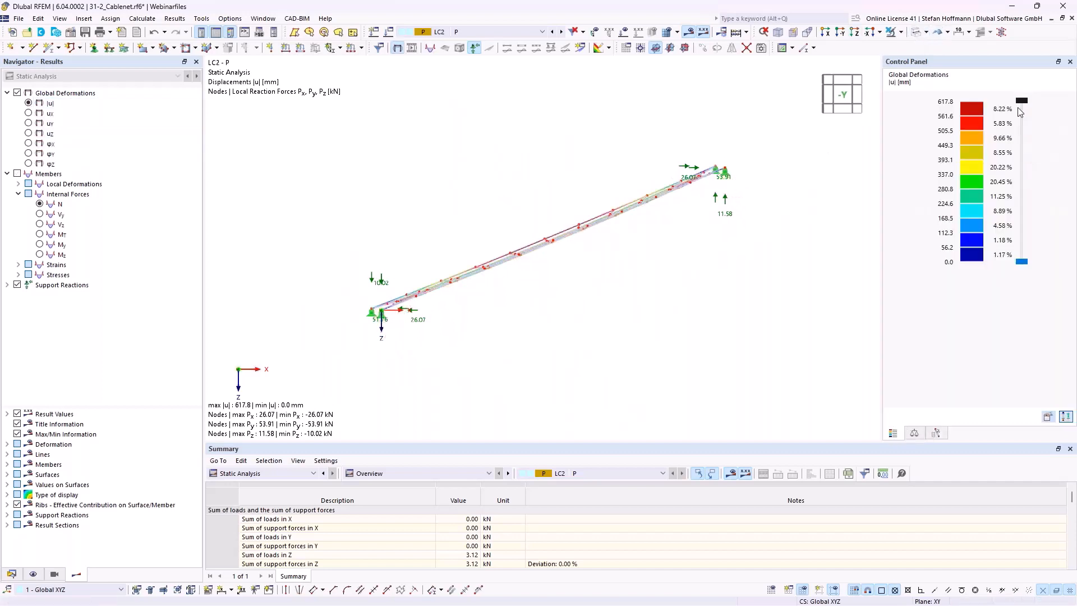
left_click(922, 433)
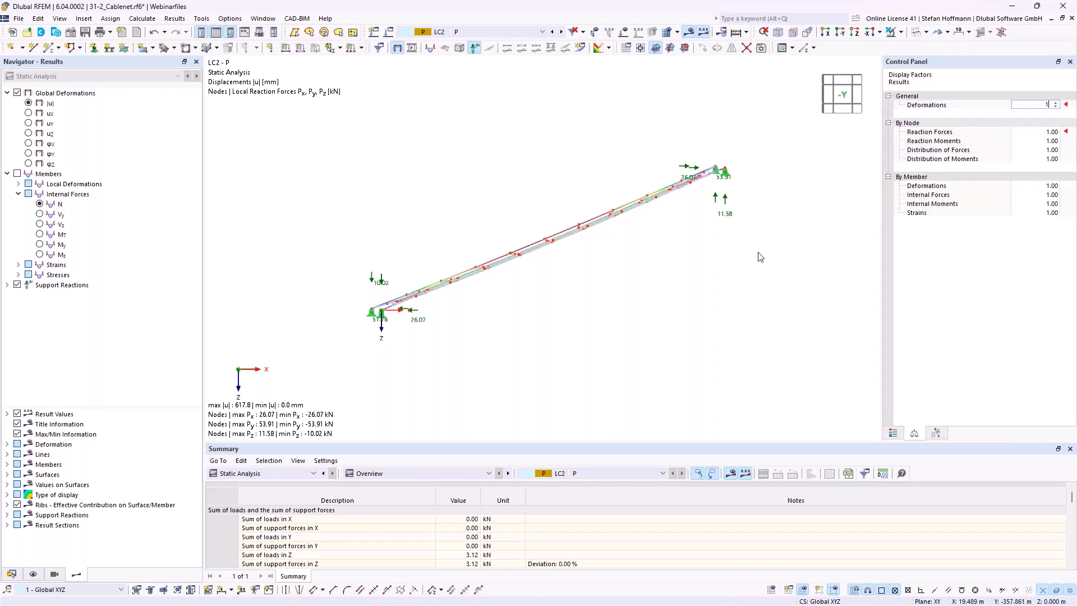
middle_click_drag(560, 274, 640, 296, "ctrl")
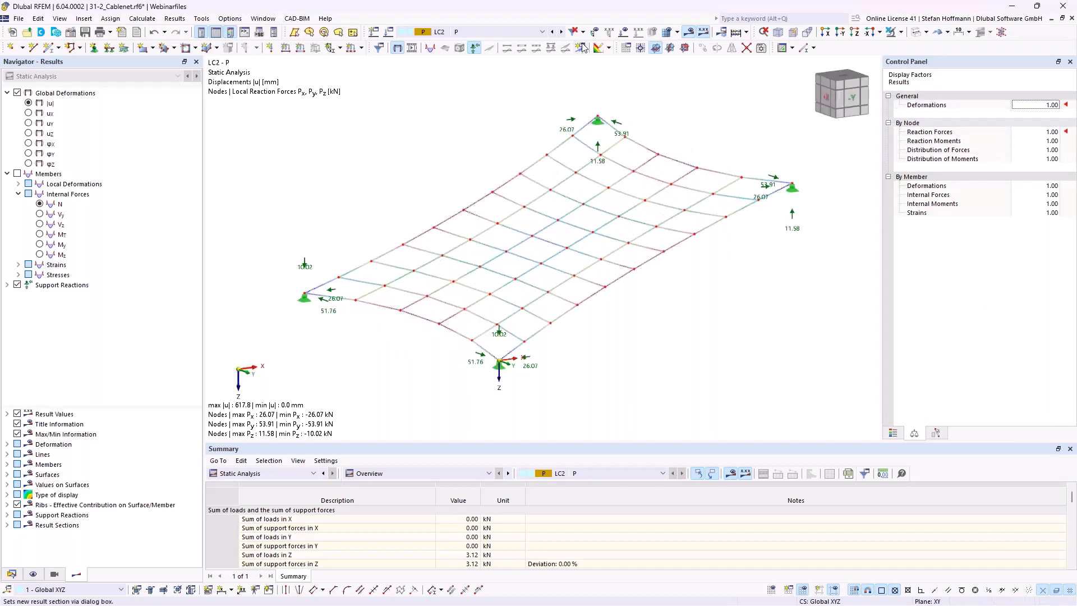
- Switch to the results of LC1 and examine its member axial forces N
left_click(551, 33)
key("F5")
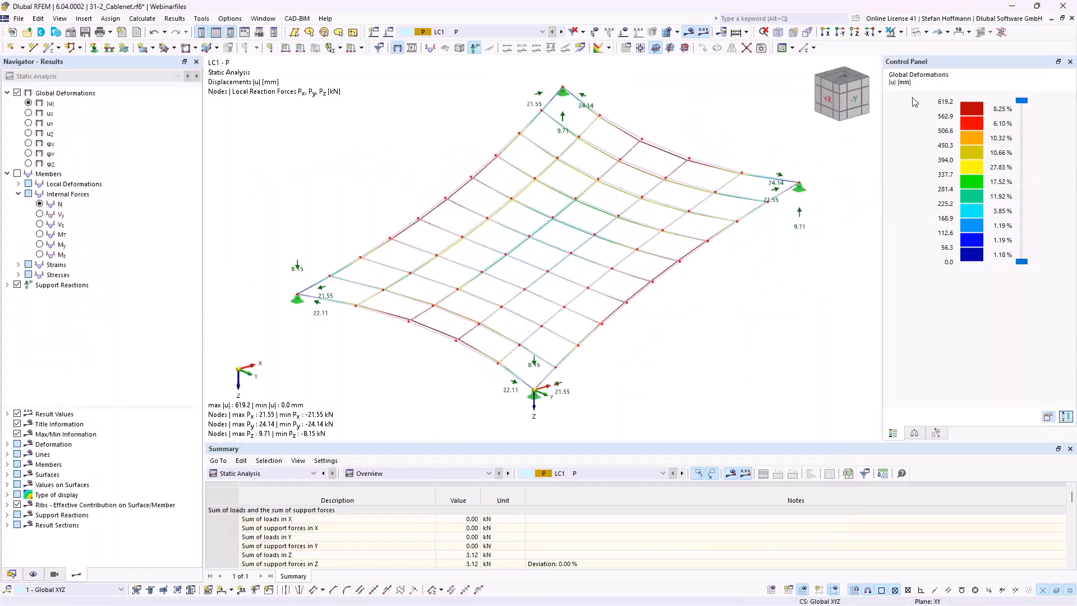
left_click(41, 205)
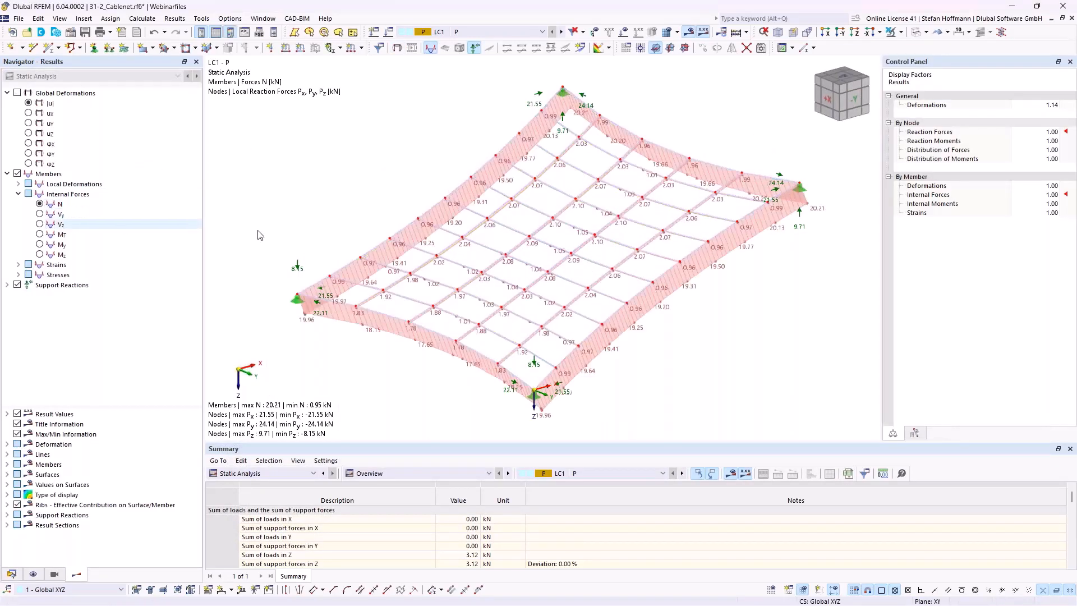
middle_click_drag(501, 192, 510, 203, "ctrl")
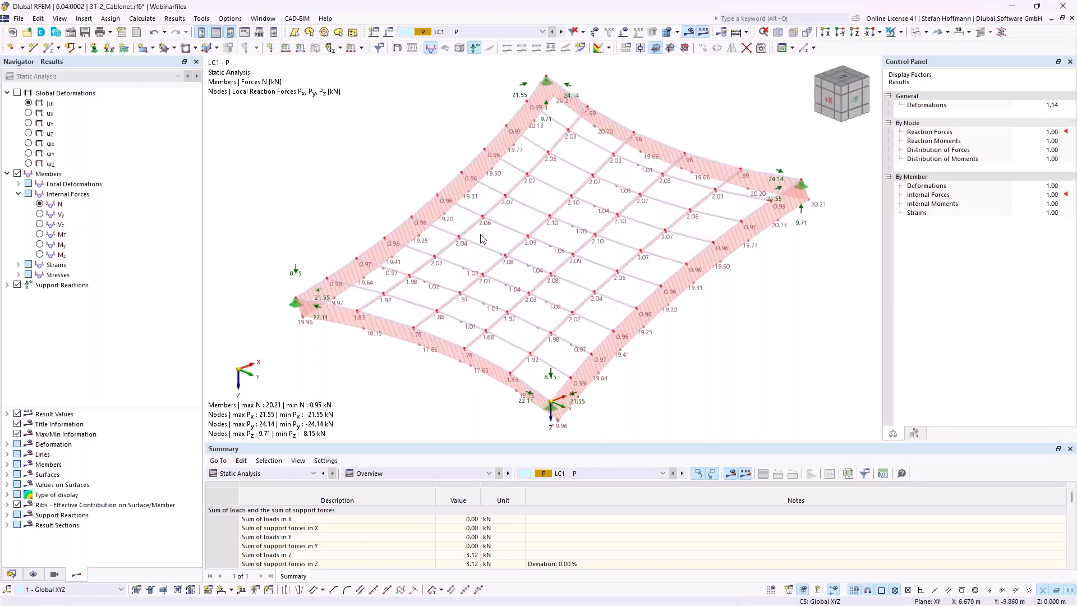
- Close the cable net model and open 31-3_ModellingRing from the Webinarfiles project in Dlubal Center
left_click(1071, 18)
left_click(586, 356)
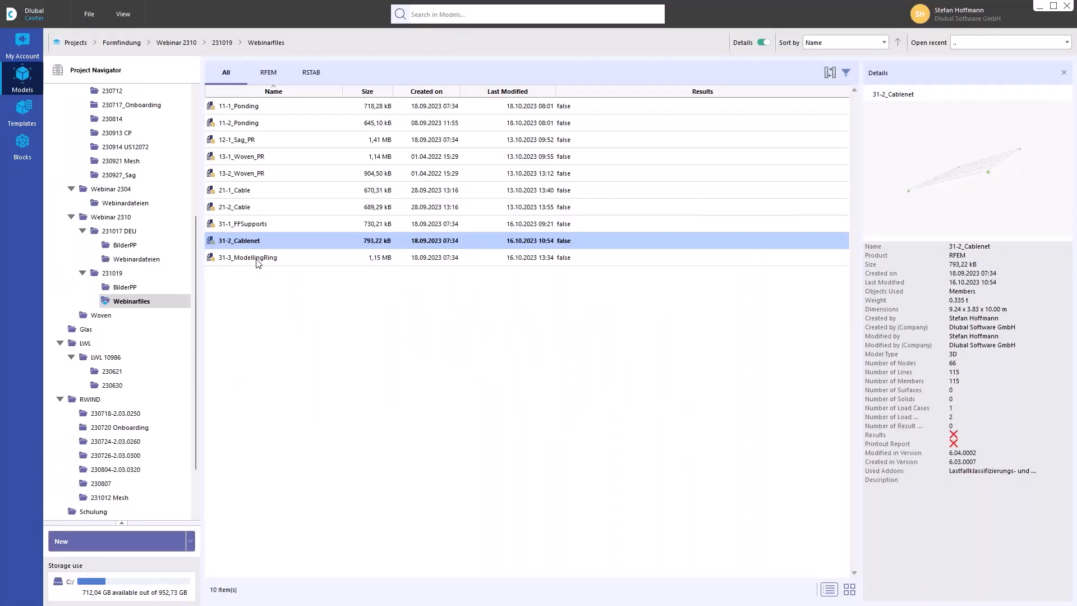
double_click(257, 258)
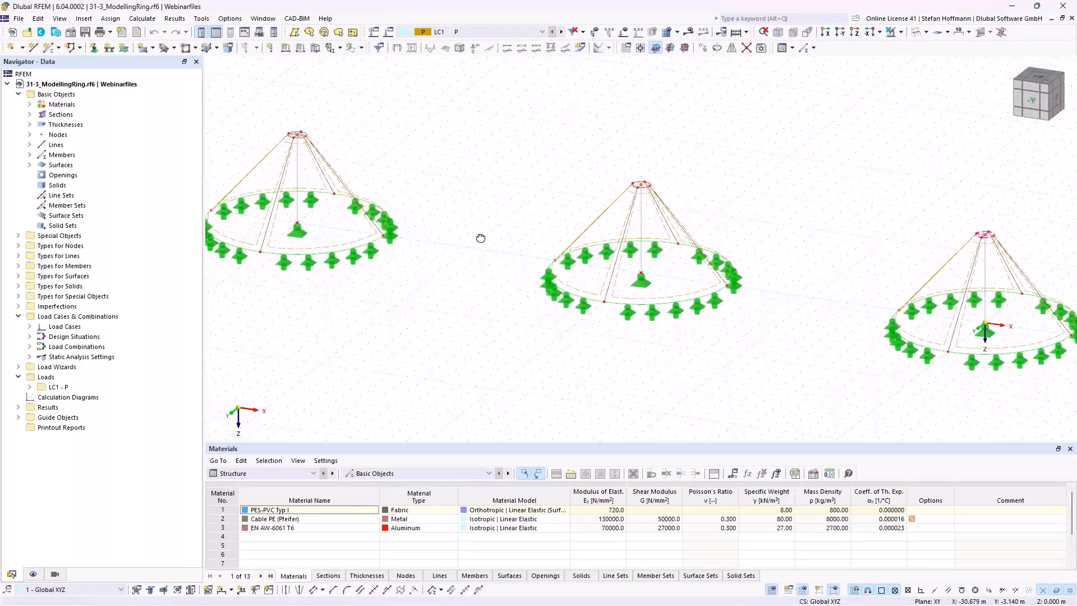
- Switch the rendering of the three membrane cones to transparent solid display so the masts can be seen through the surfaces
middle_click_drag(481, 238, 481, 254, "ctrl")
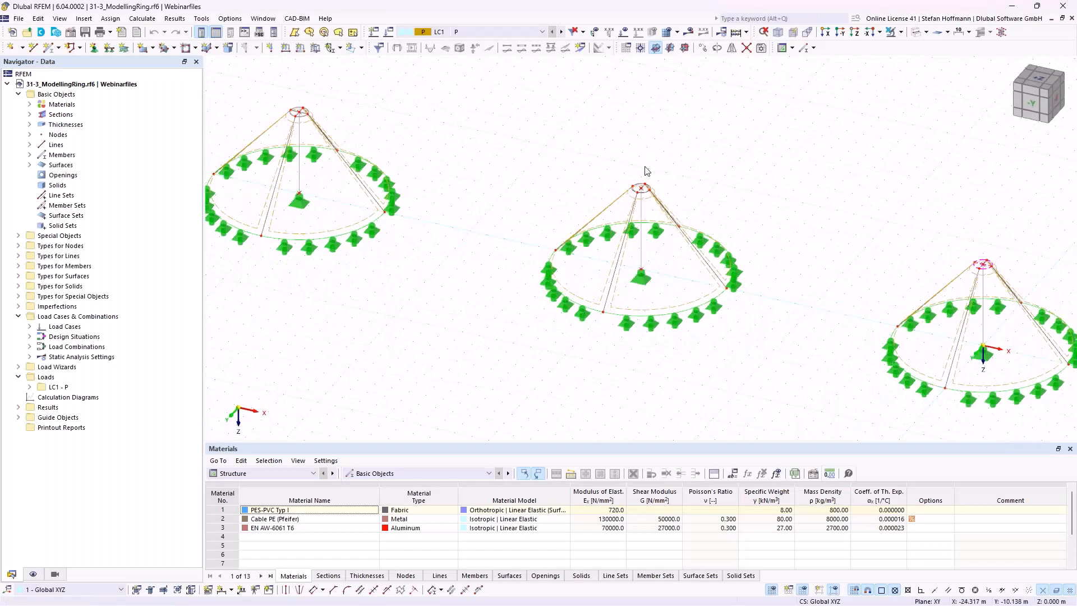
middle_click_drag(650, 171, 785, 134, "ctrl")
left_click(915, 32)
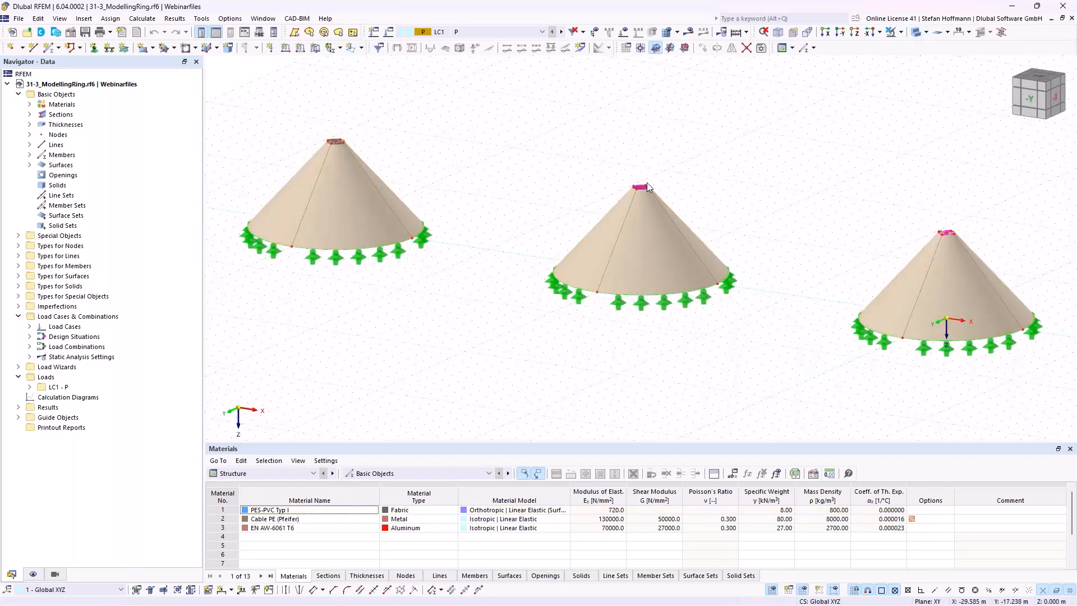
left_click(914, 34)
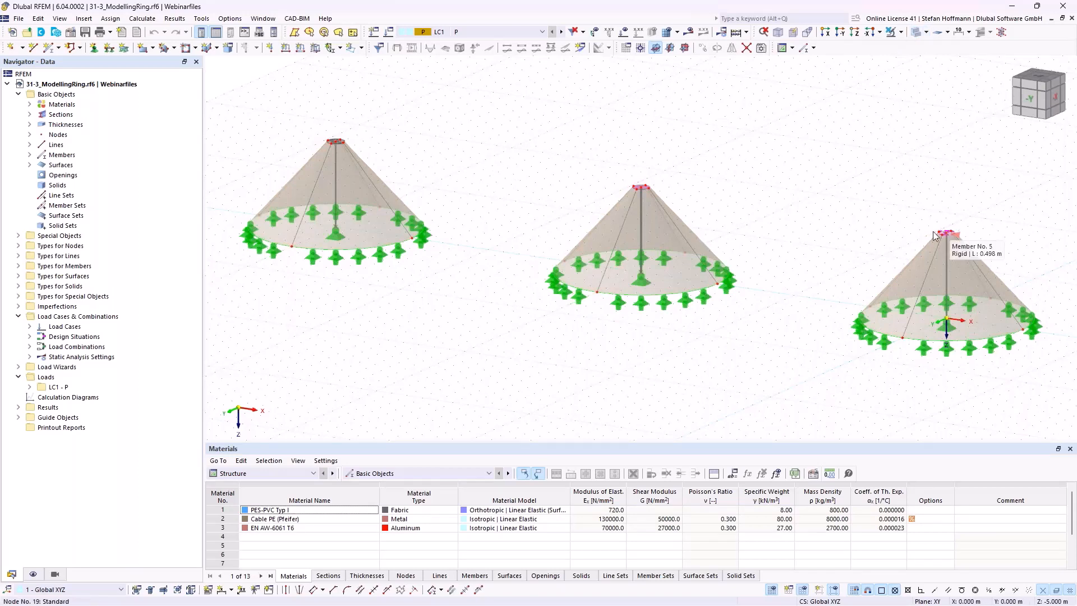
- Examine how the top ring is modelled on each of the three membrane cones
scroll(886, 264, "up", 5)
scroll(882, 272, "up", 3)
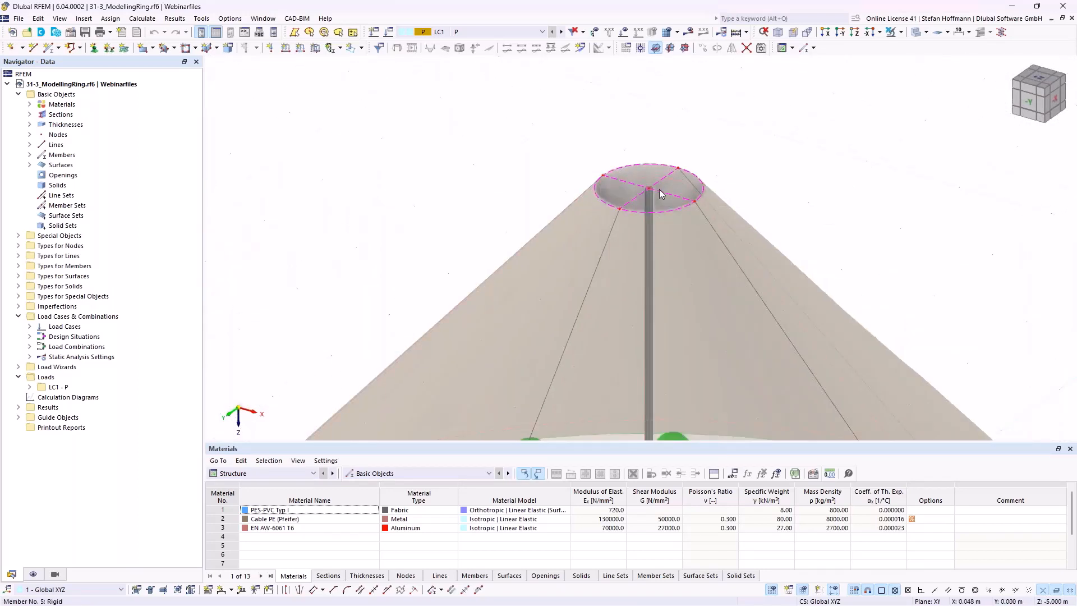
scroll(665, 210, "down", 6)
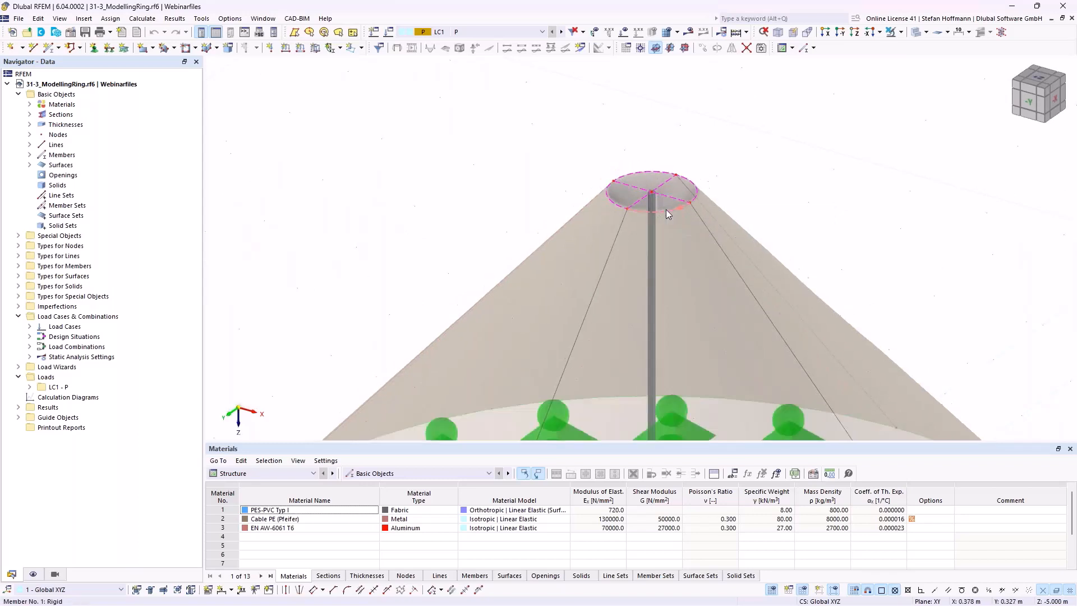
scroll(504, 201, "up", 8)
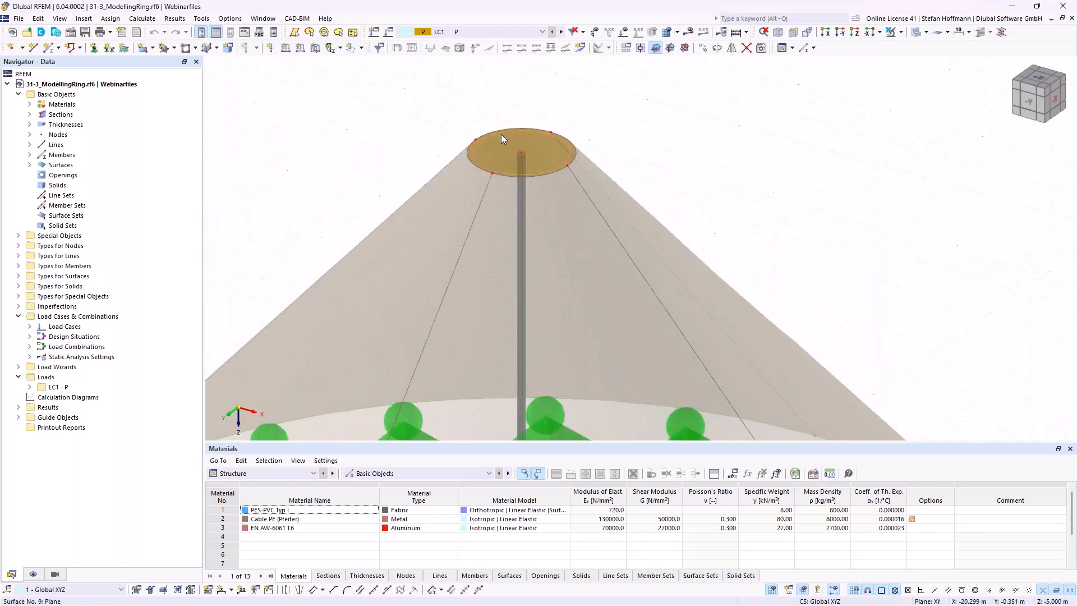
left_click(420, 113)
scroll(418, 113, "down", 5)
middle_click_drag(489, 183, 439, 173)
scroll(438, 174, "up", 5)
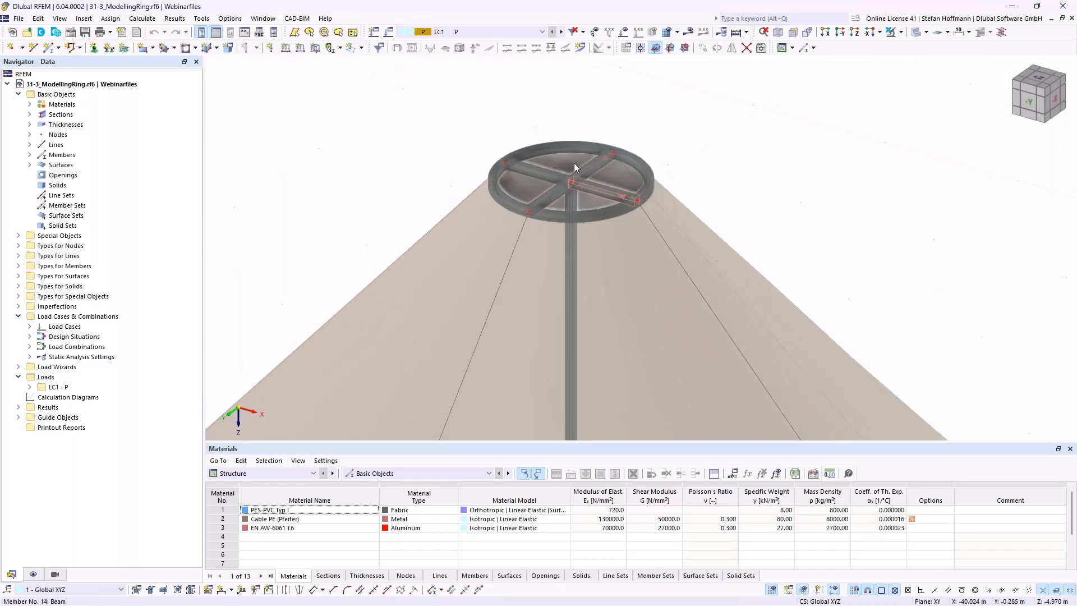
- Run the calculation for all load cases of the model with the three membrane cones
scroll(553, 213, "down", 10)
middle_click_drag(611, 210, 443, 127)
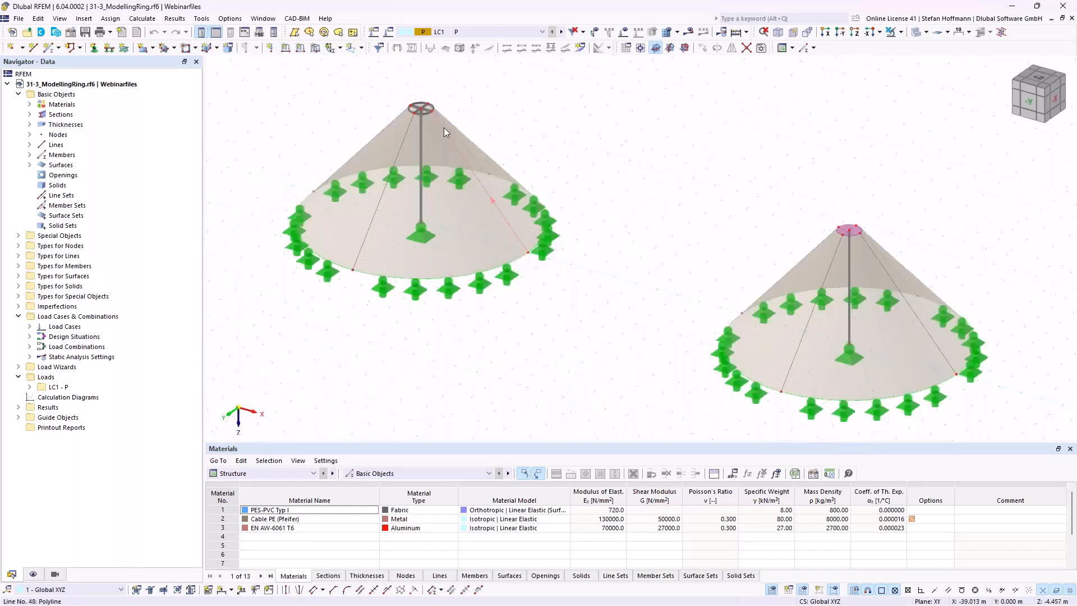
scroll(443, 127, "down", 2)
left_click(620, 37)
left_click(621, 37)
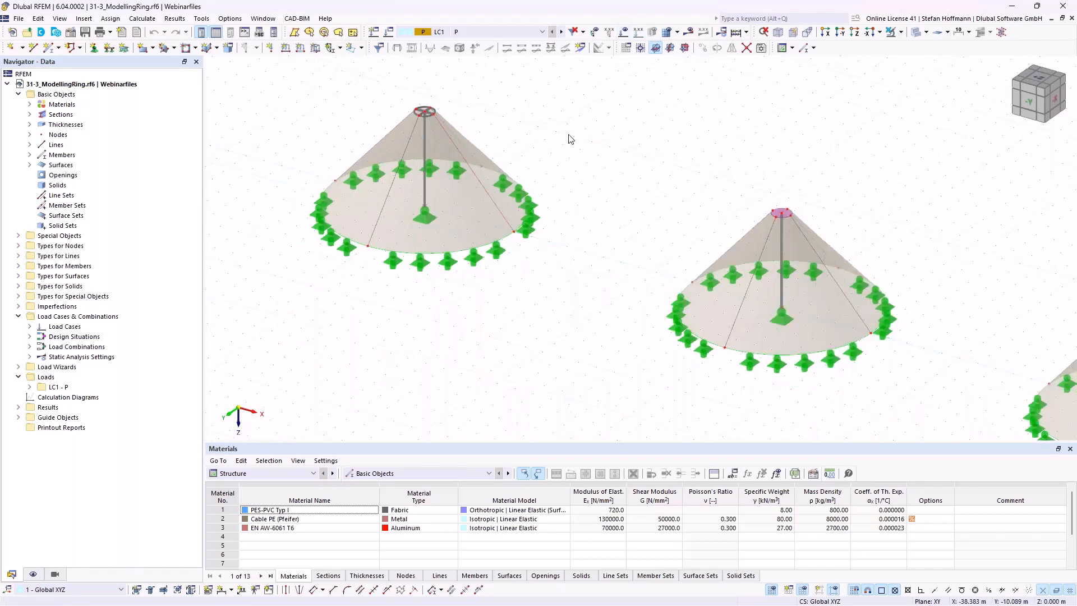
key("ctrl+F5")
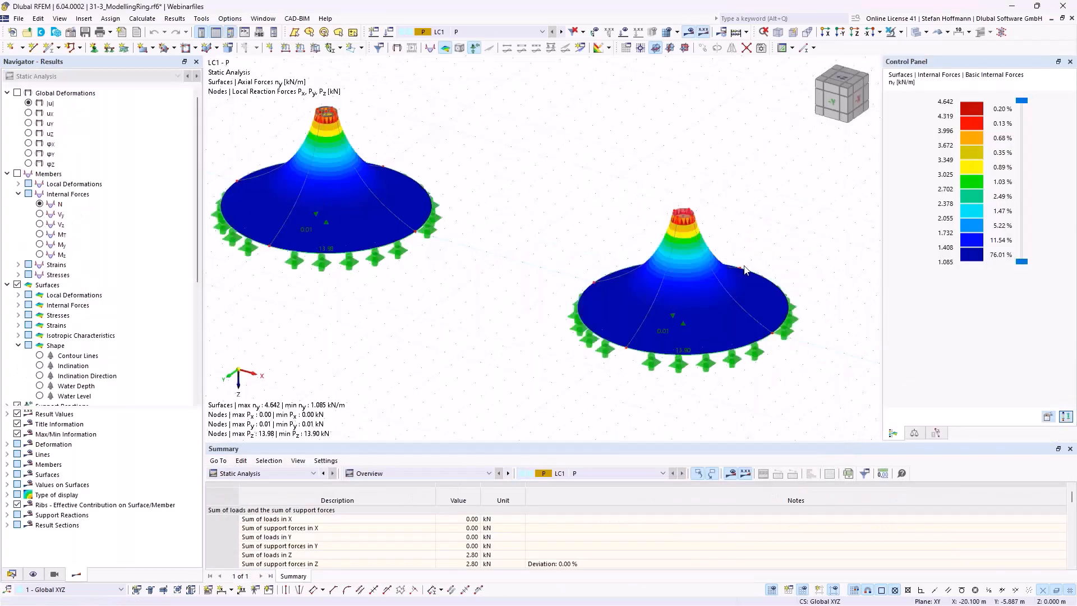
- Display the contour lines of the form-found surface shape on the three cones
middle_click_drag(756, 273, 604, 247)
middle_click_drag(541, 308, 516, 294, "ctrl")
left_click(39, 355)
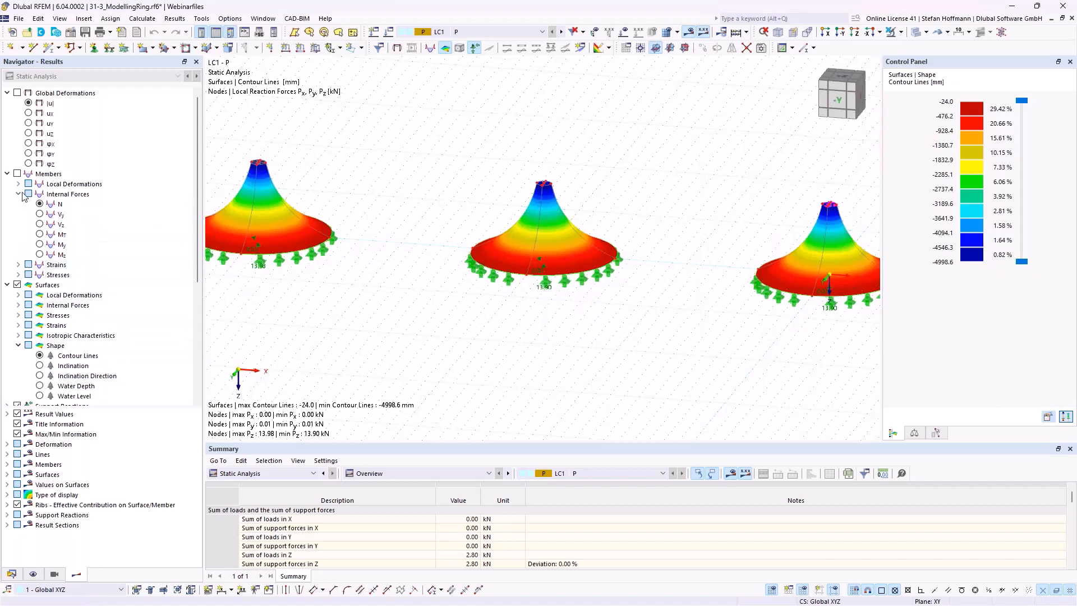
- Show the member axial forces N with surface results hidden and examine the top ring of the cone at the model origin
left_click(40, 204)
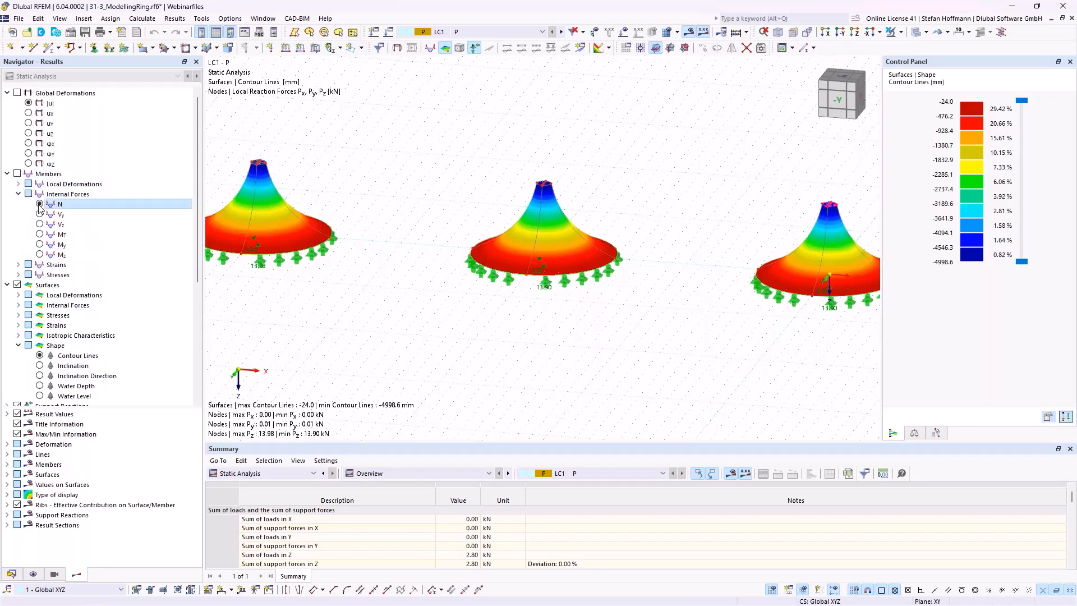
left_click(18, 285)
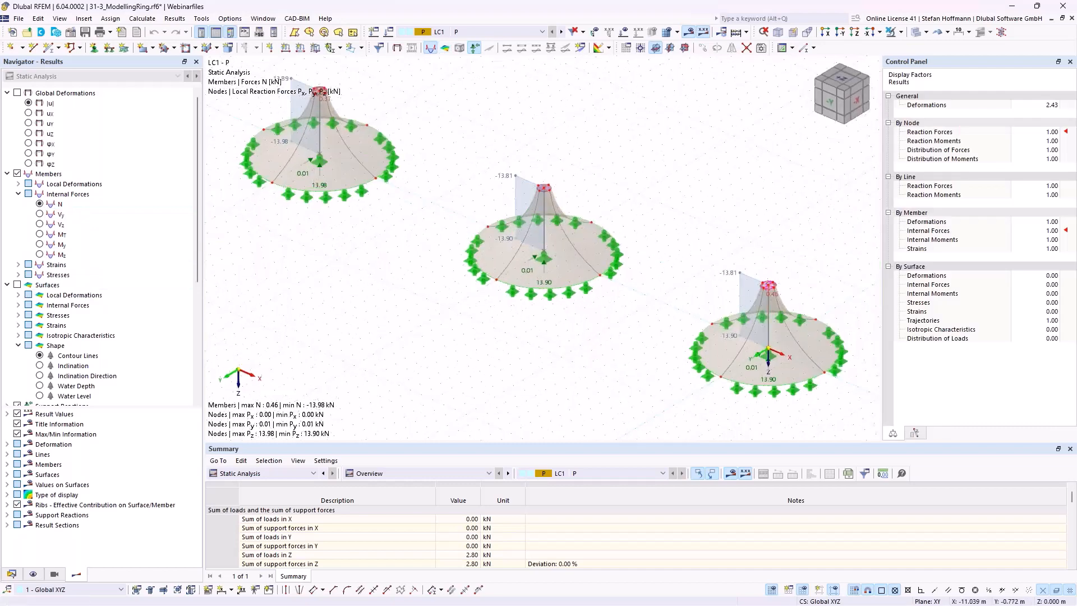
scroll(832, 297, "up", 5)
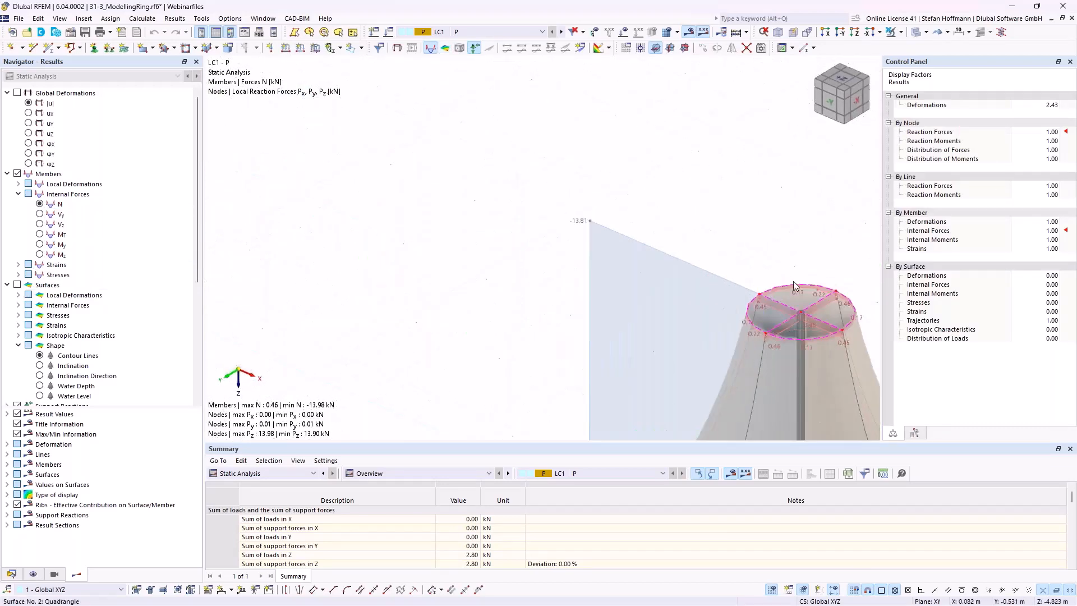
scroll(782, 293, "up", 5)
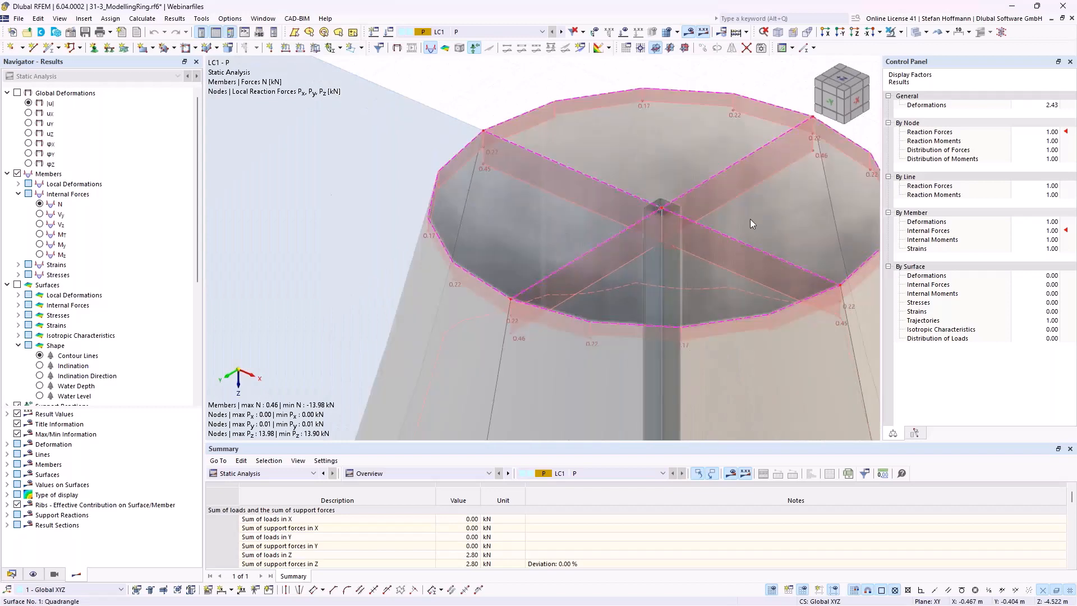
scroll(655, 165, "down", 3)
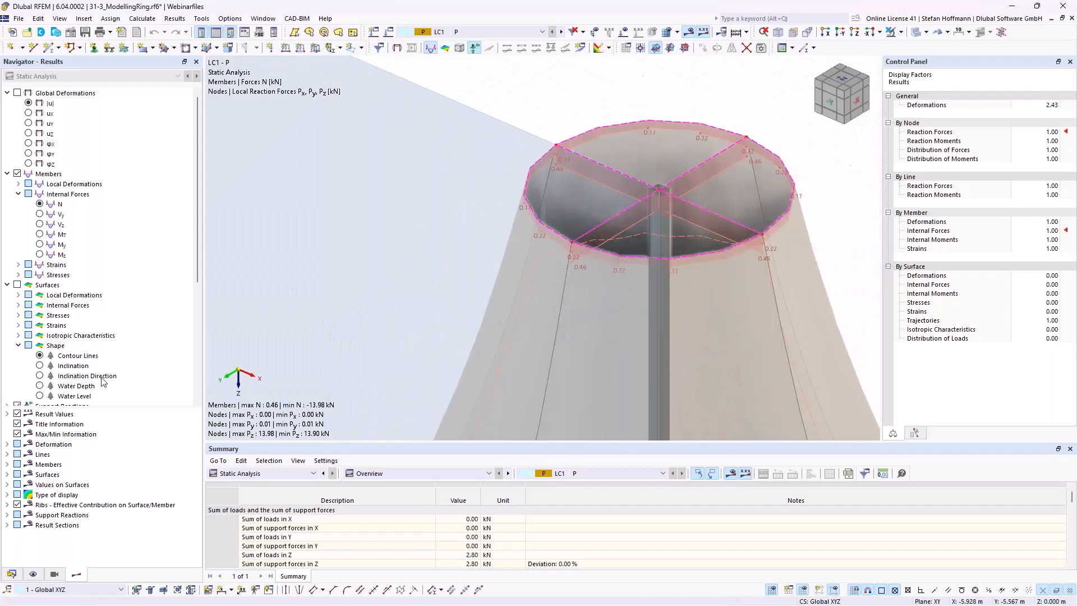
- Check the Results on Couplings display option for members and compare the axial forces N at the other two cones' top rings
left_click(8, 464)
scroll(70, 516, "down", 2)
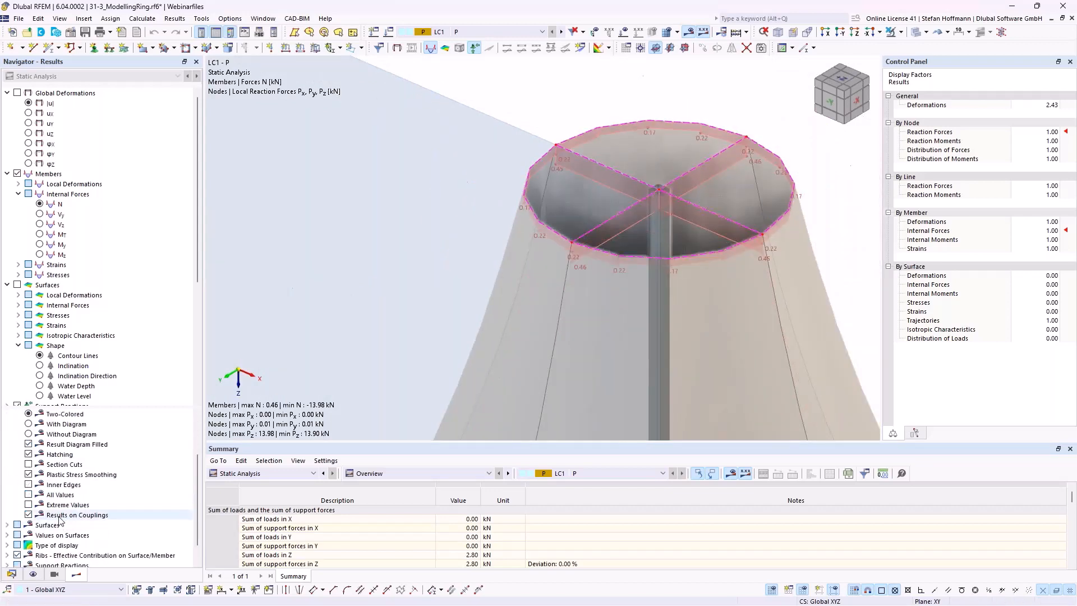
scroll(461, 320, "down", 5)
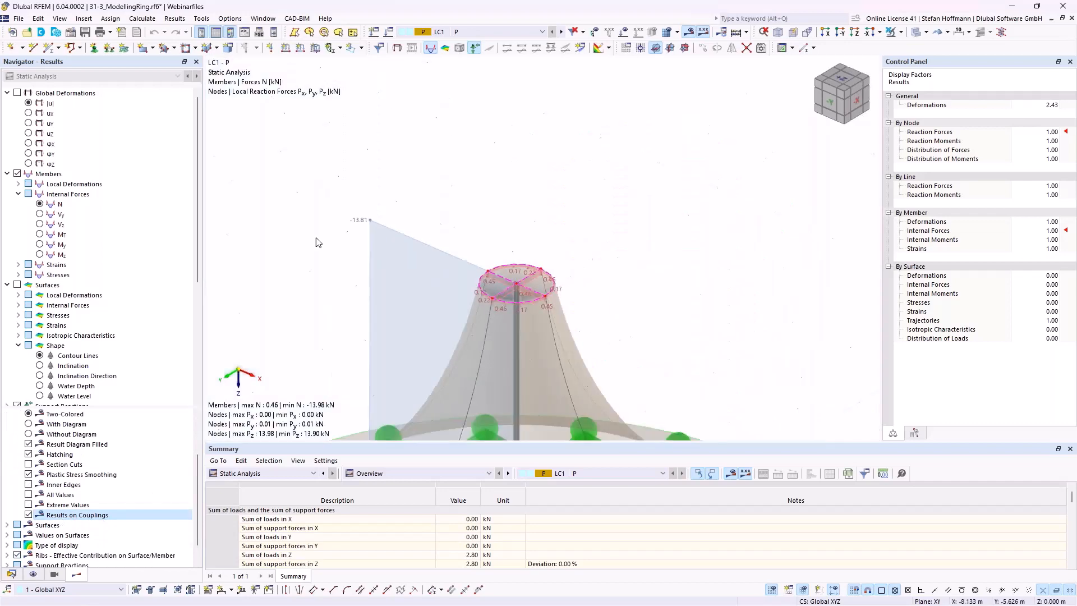
middle_click_drag(377, 233, 610, 254)
scroll(610, 253, "down", 4)
middle_click_drag(465, 220, 601, 273)
middle_click_drag(340, 123, 578, 242)
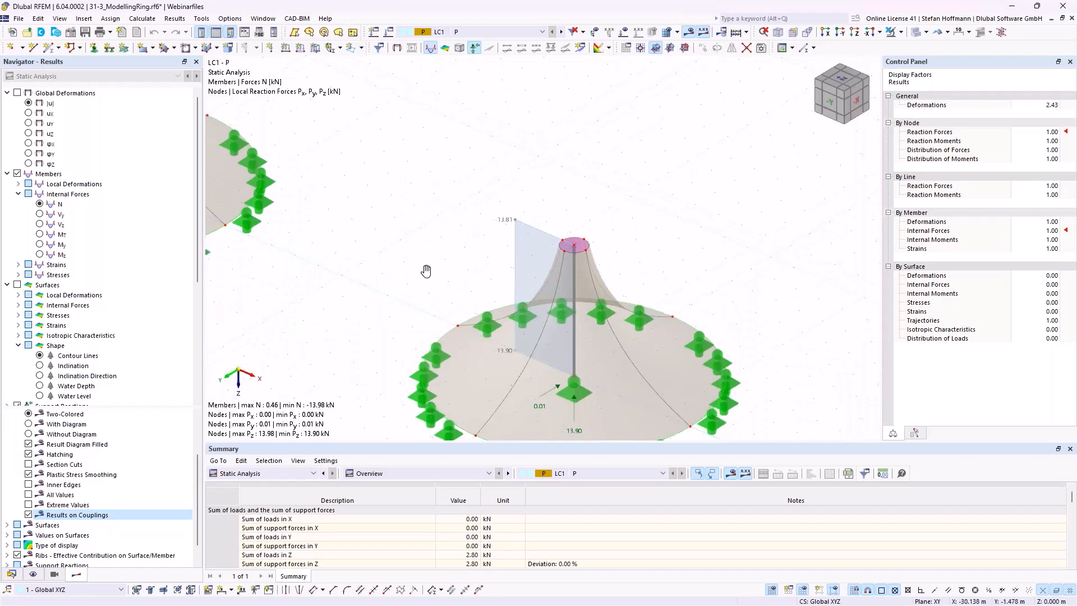
middle_click_drag(375, 258, 712, 324)
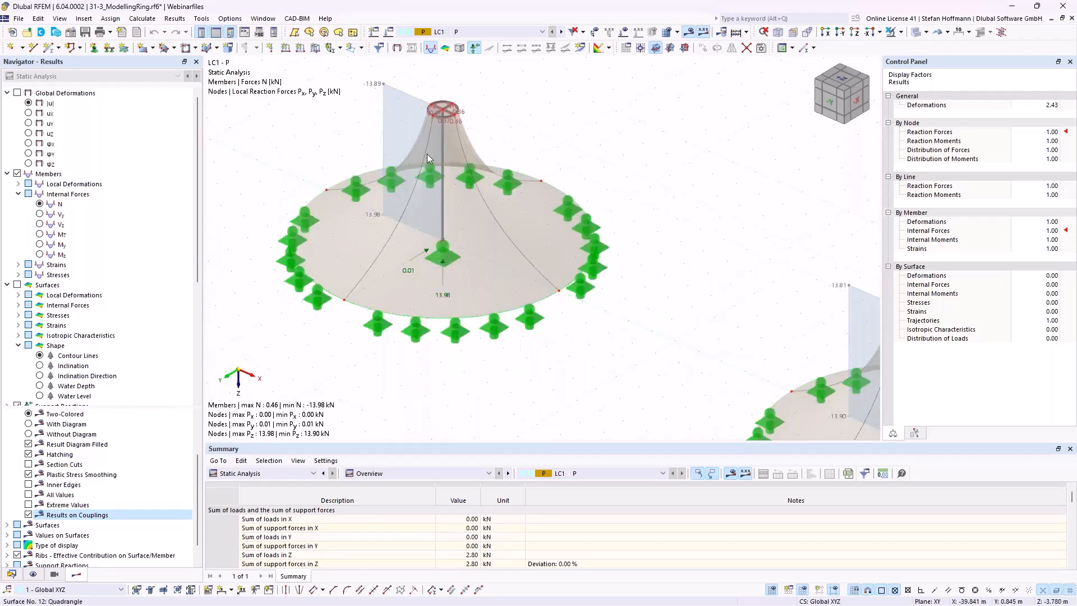
scroll(440, 113, "up", 5)
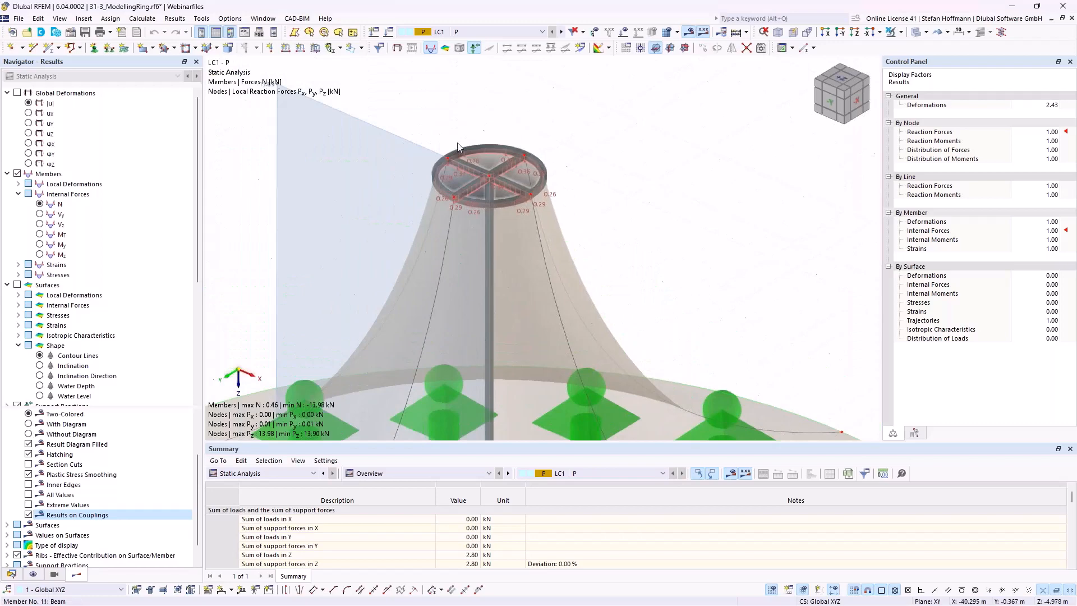
- Display the global deformations |u| and isolate the top ring members of the cone with the beam ring in visibility mode
left_click(29, 103)
left_click_drag(396, 115, 561, 225)
left_click(900, 32)
left_click(920, 47)
middle_click_drag(540, 218, 599, 140, "ctrl")
middle_click_drag(606, 176, 605, 170, "ctrl")
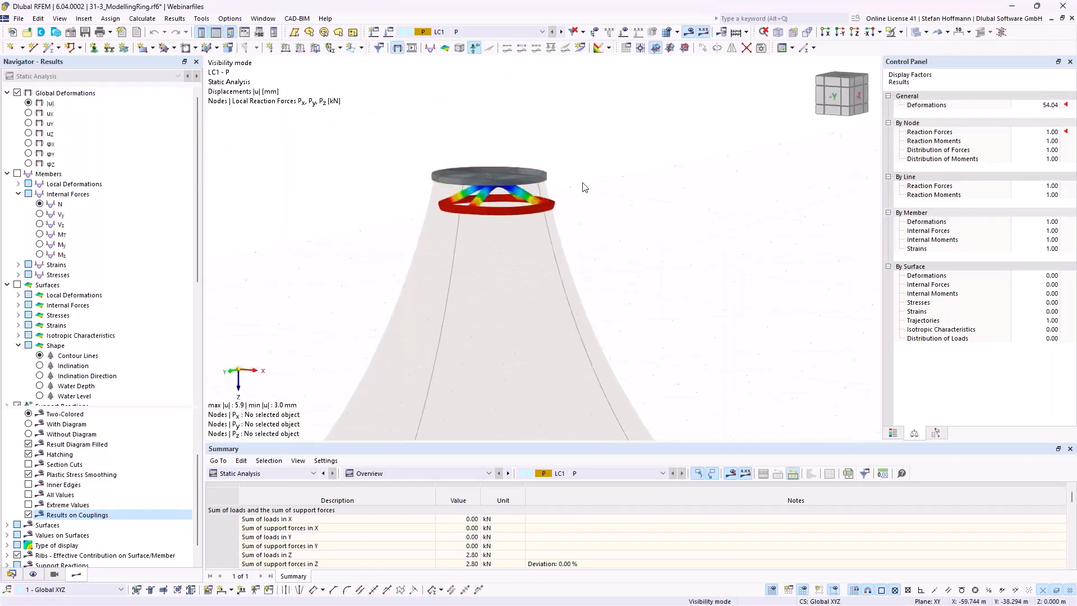
- Examine the isolated ring's displacements against the colour scale and the deformation display factor
scroll(505, 188, "up", 6)
left_click(892, 431)
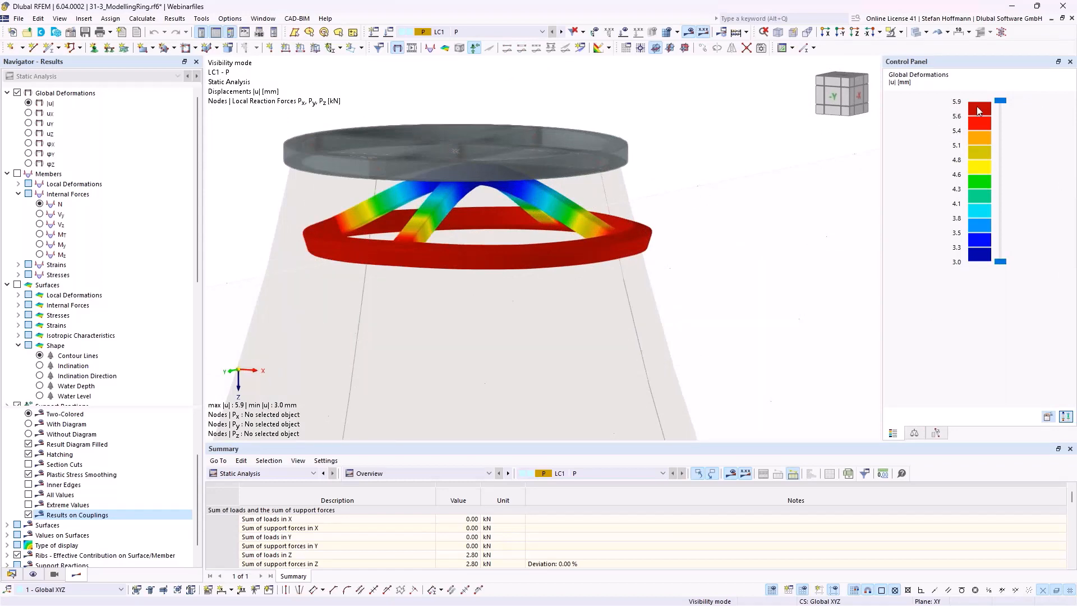
left_click(935, 433)
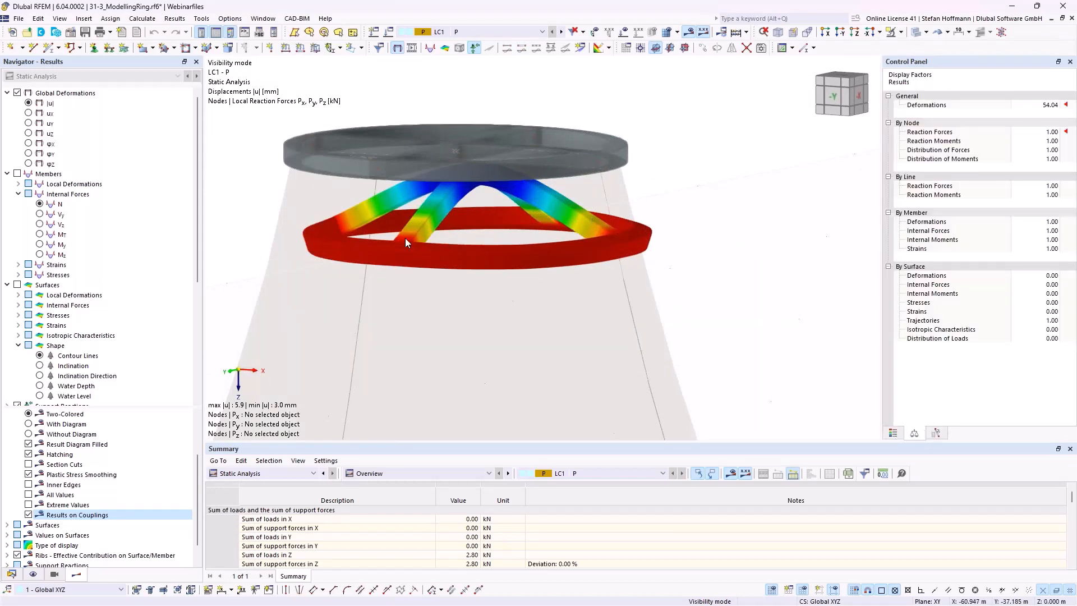
scroll(447, 215, "down", 10)
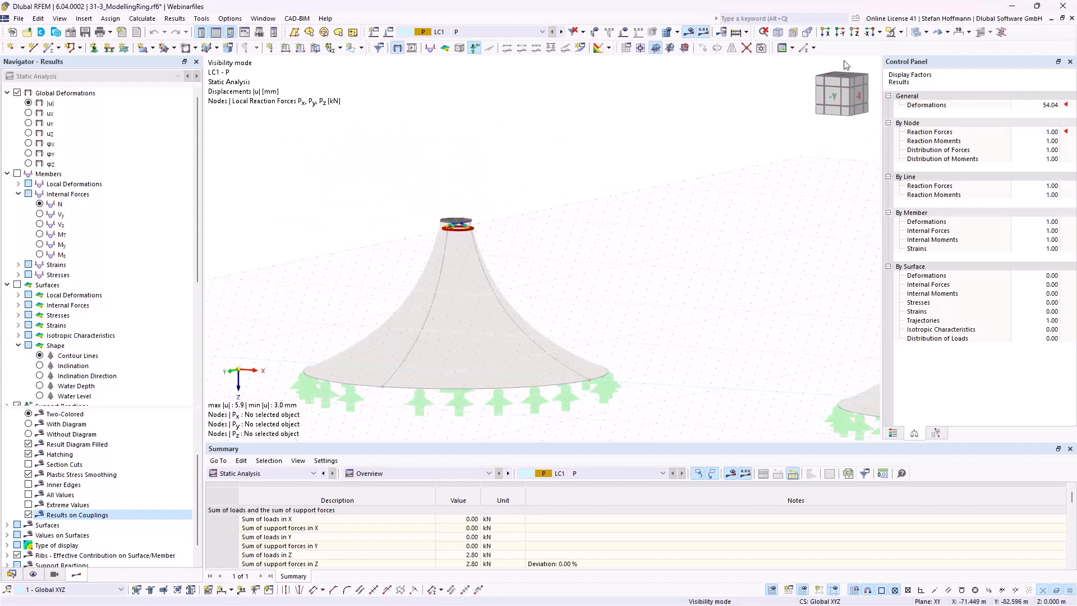
- Cancel visibility mode and display the basic internal force nx on the surfaces of all three cones
left_click(901, 32)
left_click(917, 127)
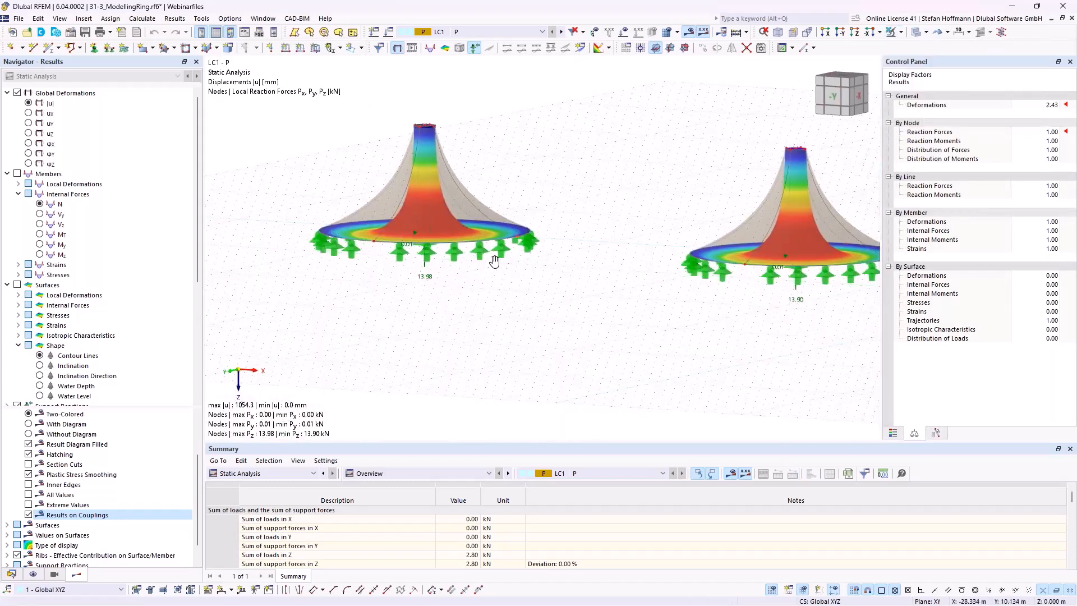
left_click(18, 305)
left_click(29, 315)
left_click(51, 376)
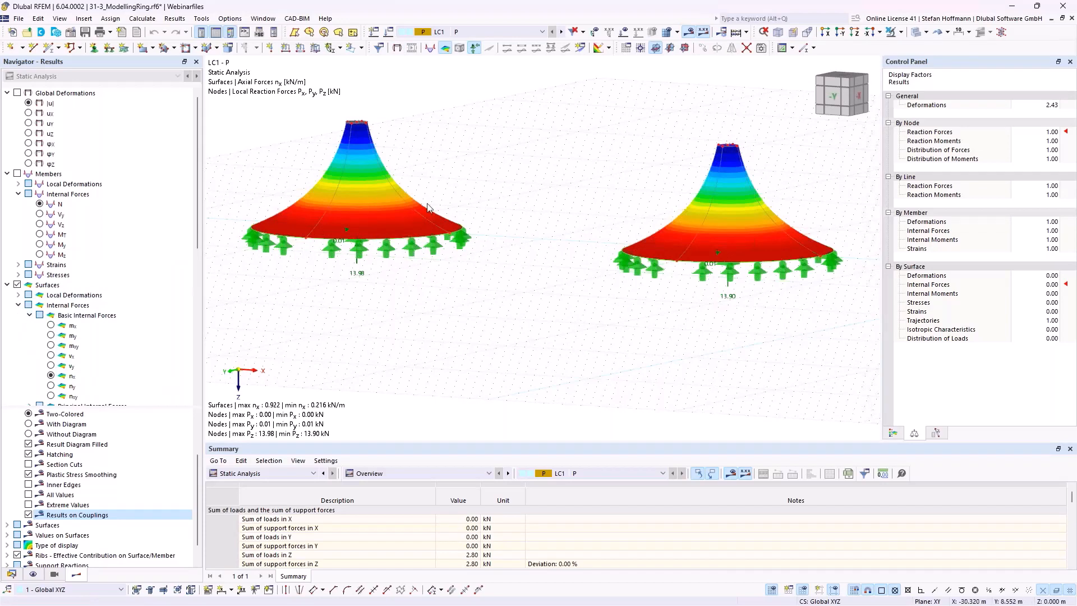
scroll(416, 191, "down", 2)
middle_click_drag(416, 191, 331, 139, "ctrl")
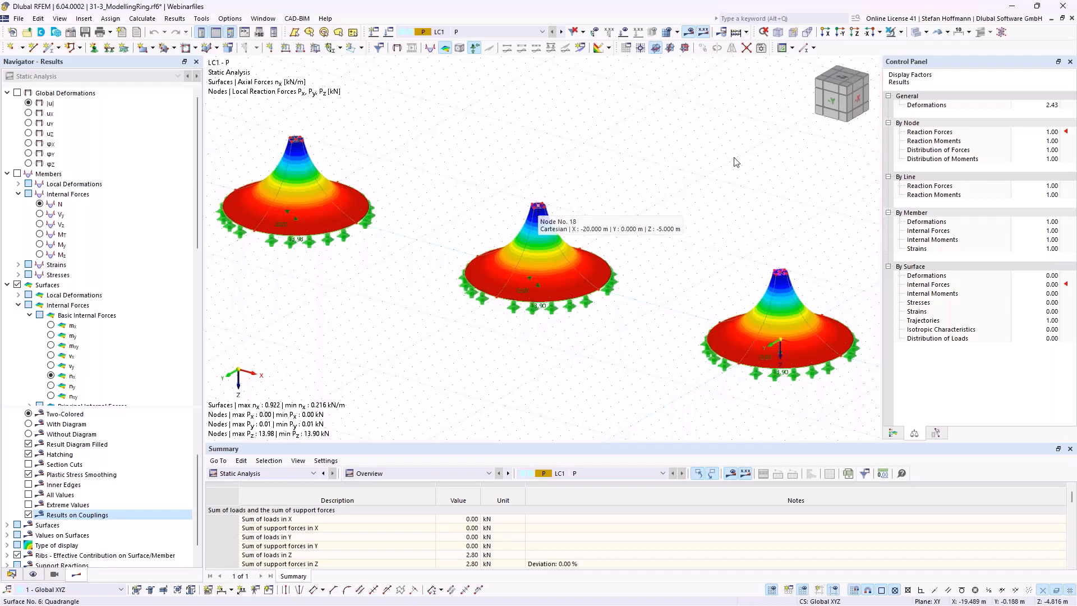
- Close the 31-3_ModellingRing model without saving and switch to the webinar presentation's Prospect slide
left_click(1063, 5)
left_click(585, 356)
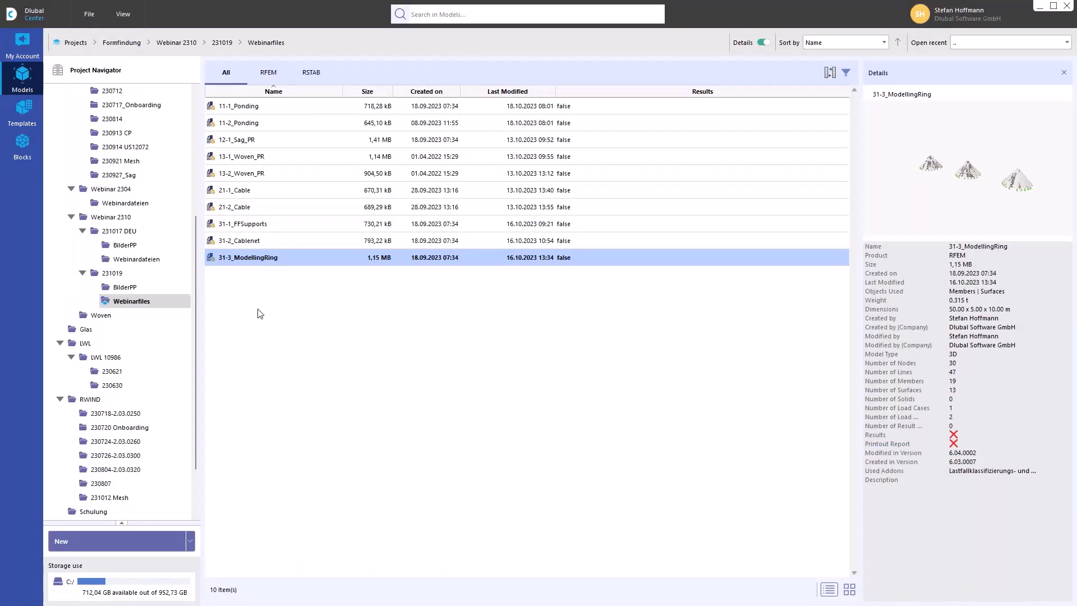
key("alt+Tab")
left_click(425, 368)
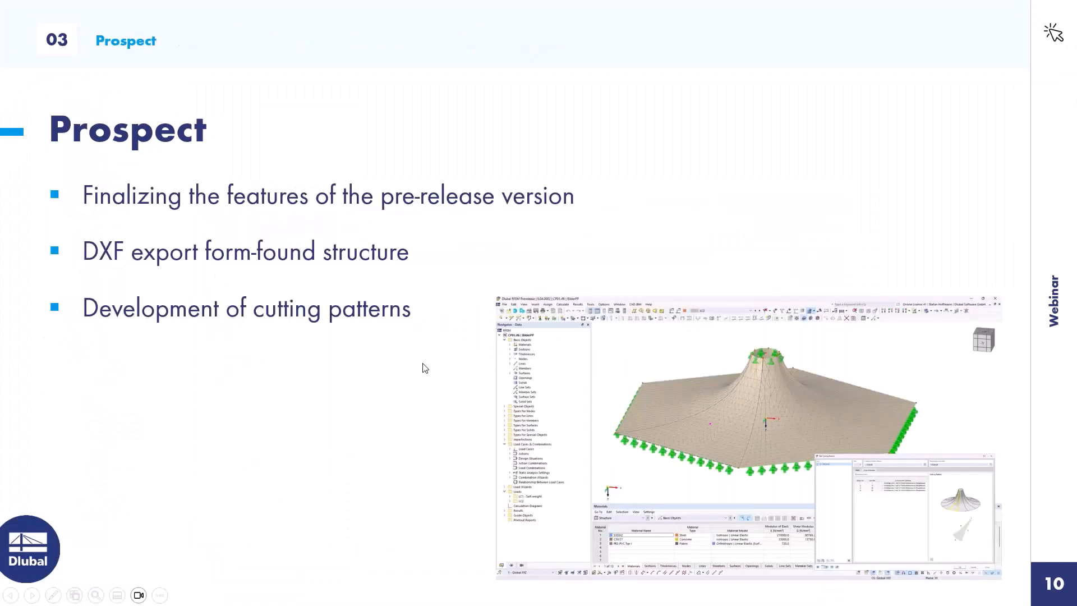